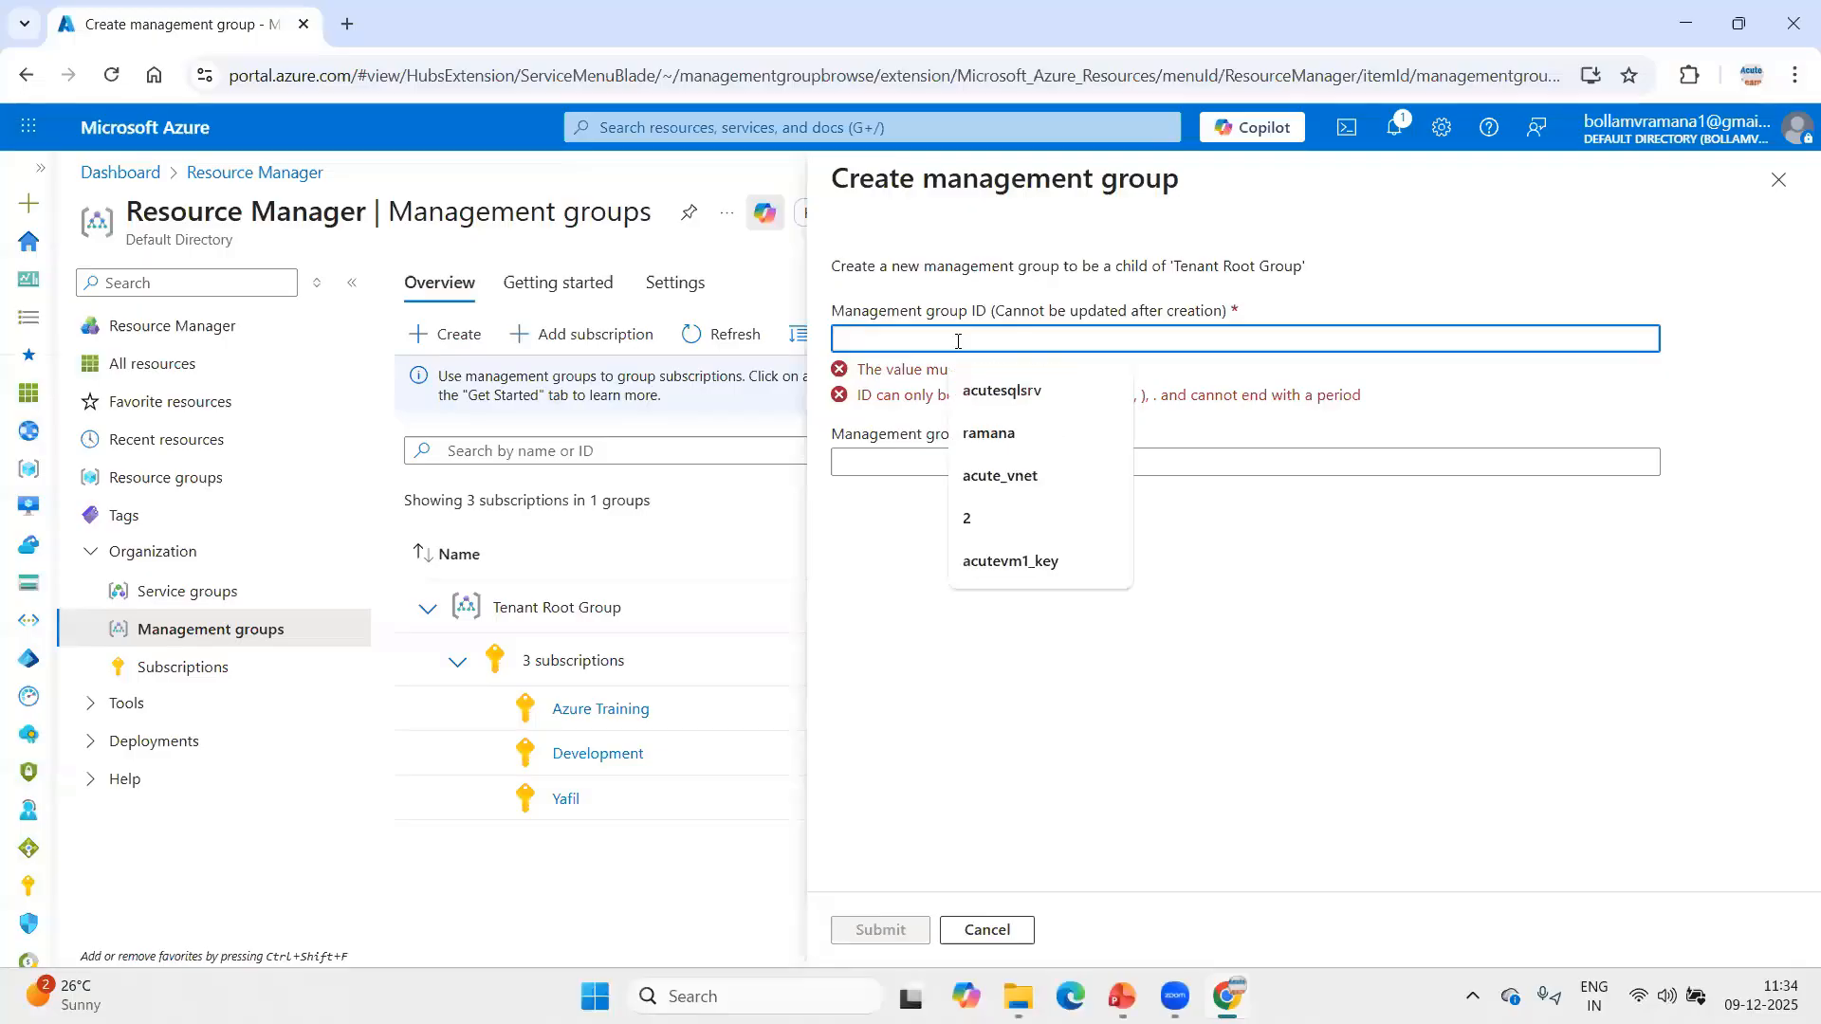
# Create a management group with ID India-Team and display name "India Finance team is going to manage this".
pyautogui.write('India')
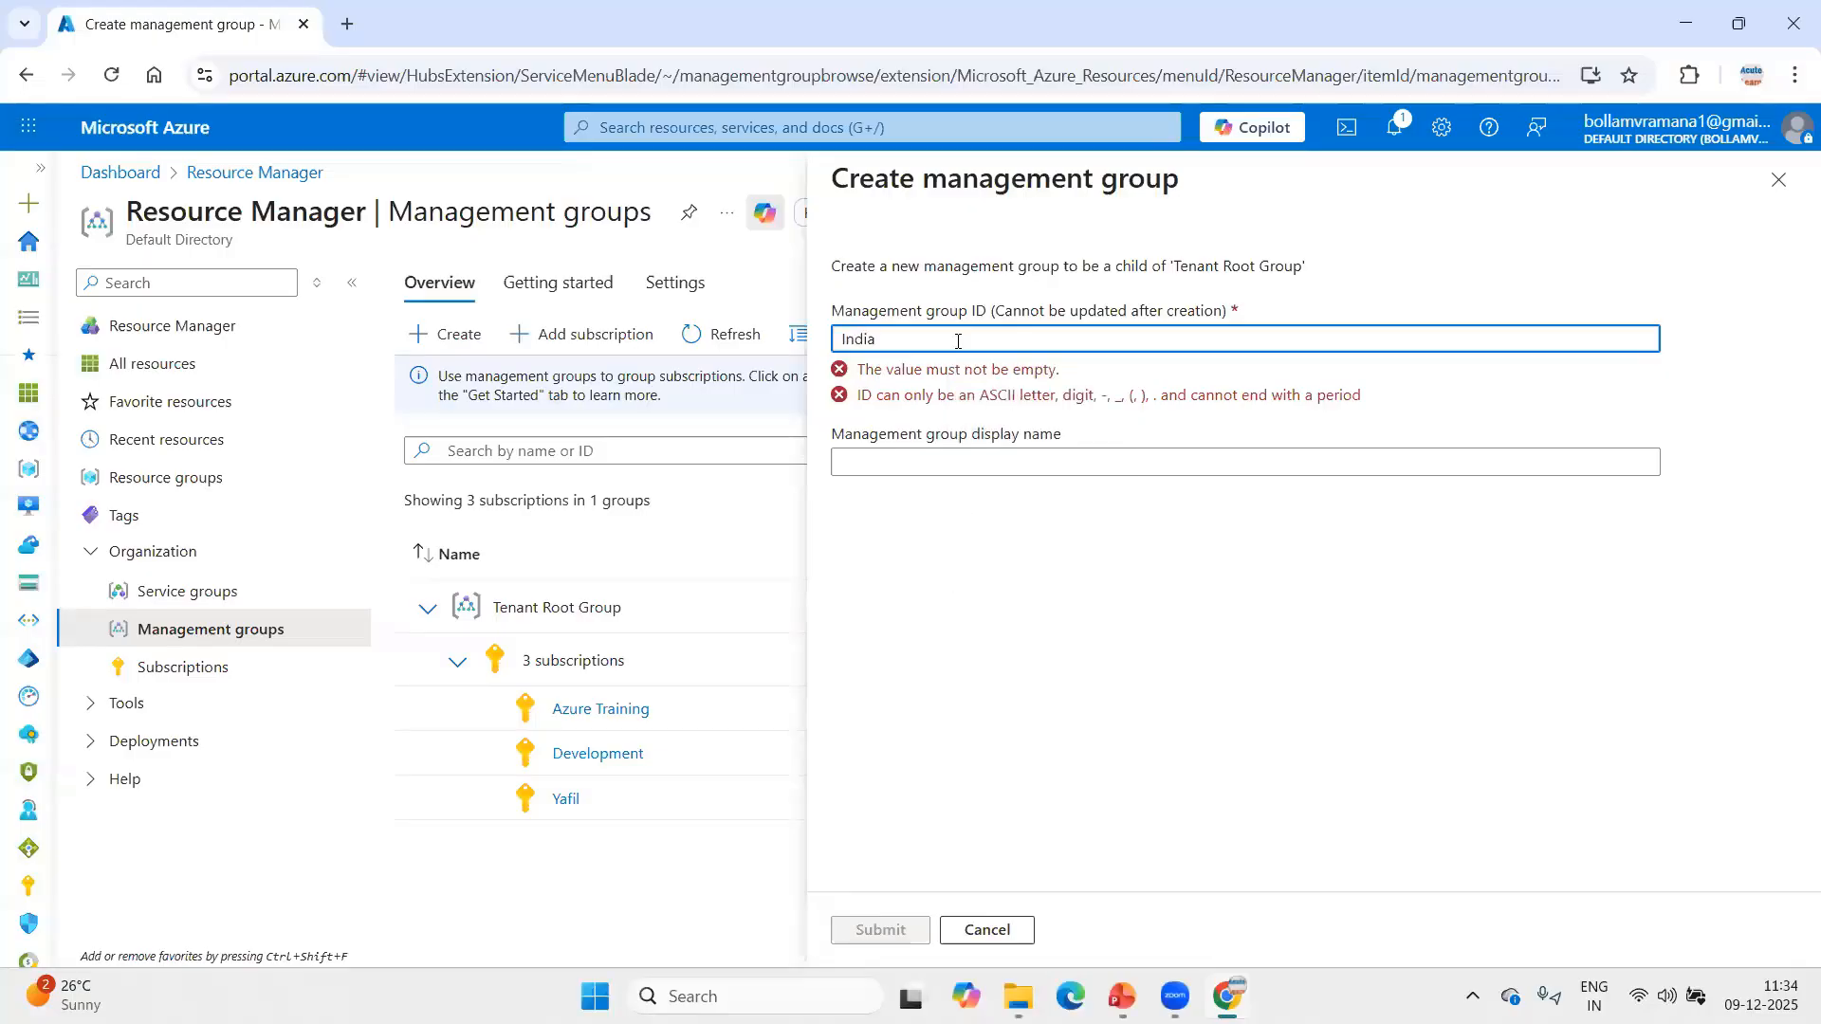
pyautogui.write('-Team')
pyautogui.click(920, 464)
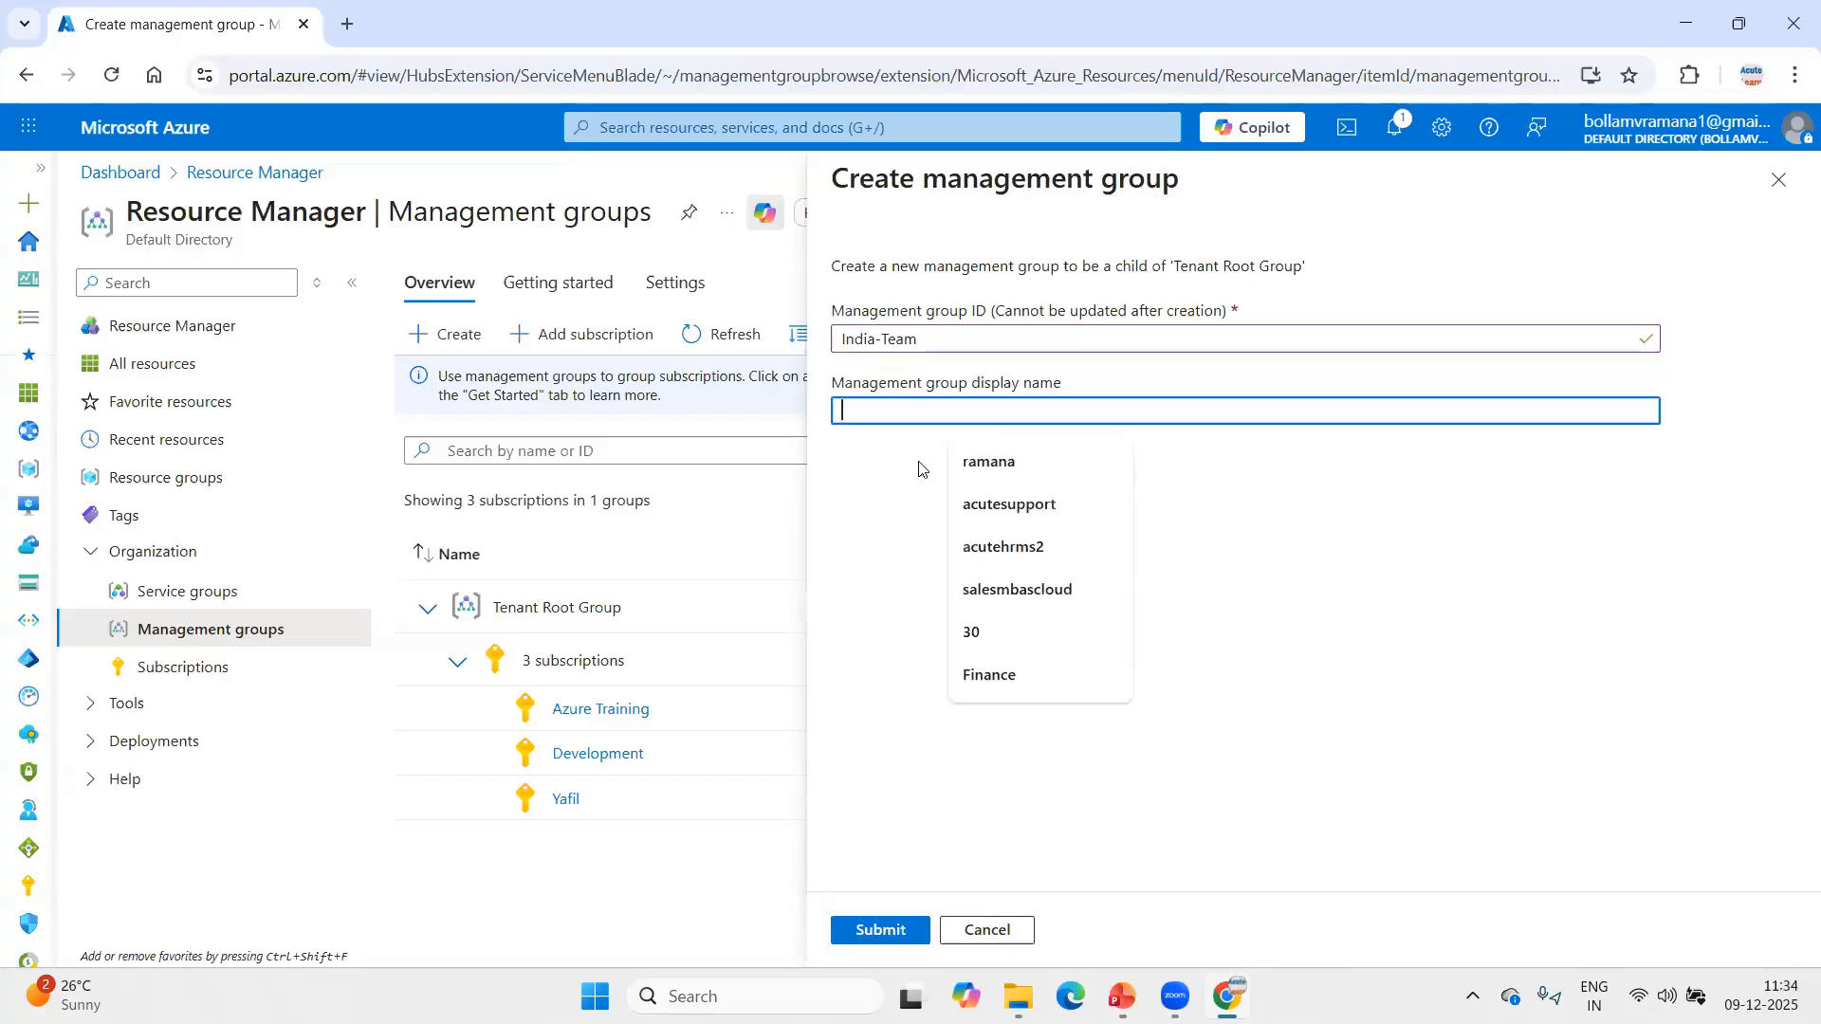
pyautogui.write('Iandia Finna')
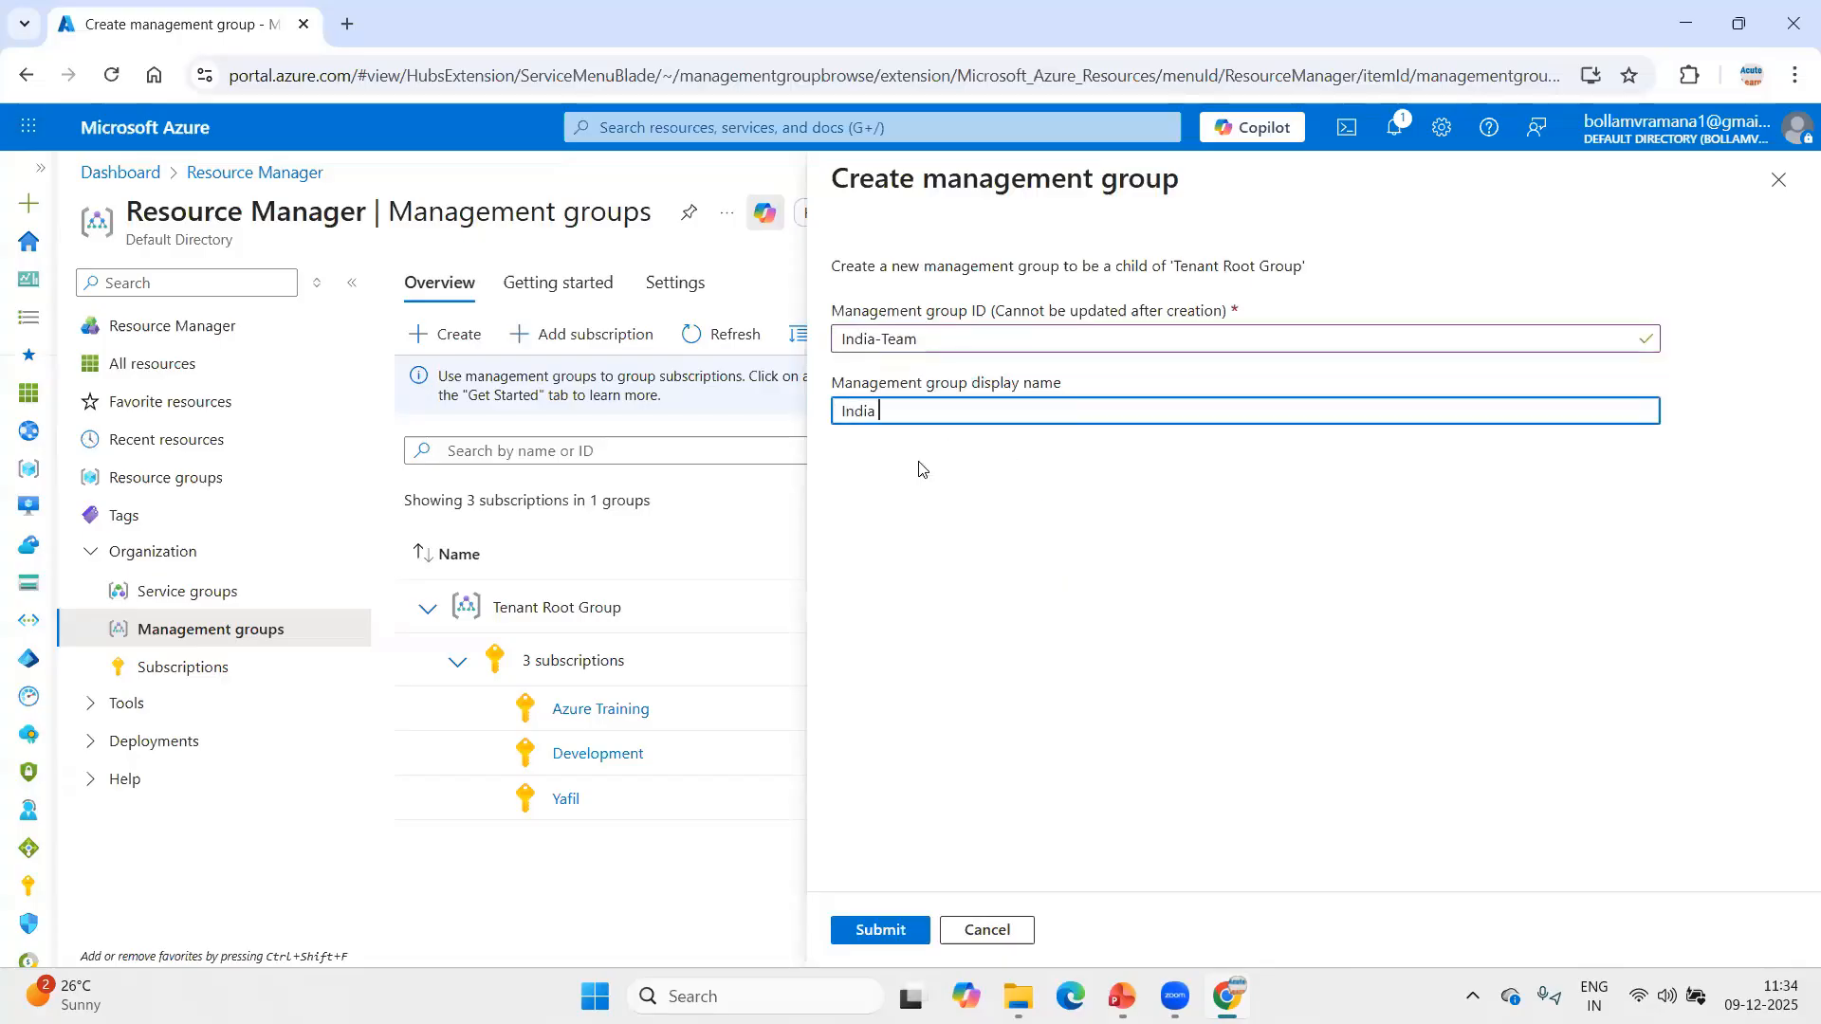
pyautogui.press('BackSpace')
pyautogui.press('BackSpace')
pyautogui.write('ance team is going to manage this')
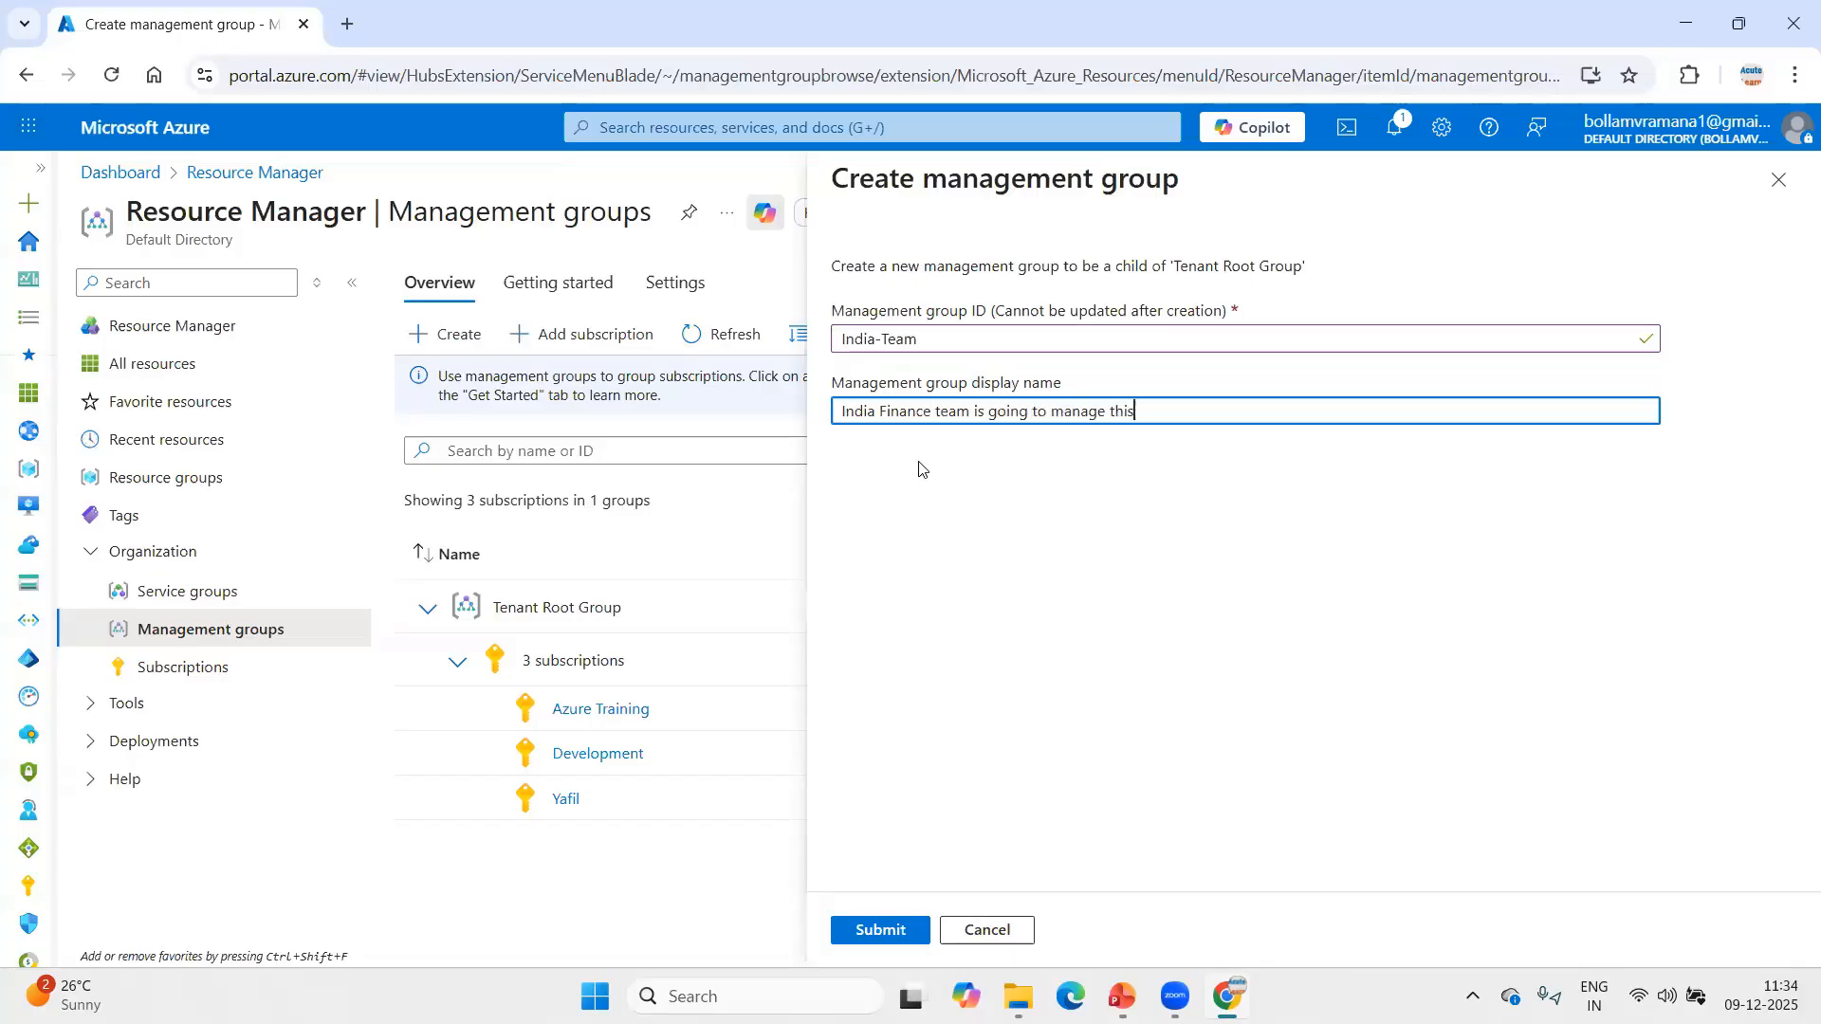
pyautogui.click(868, 929)
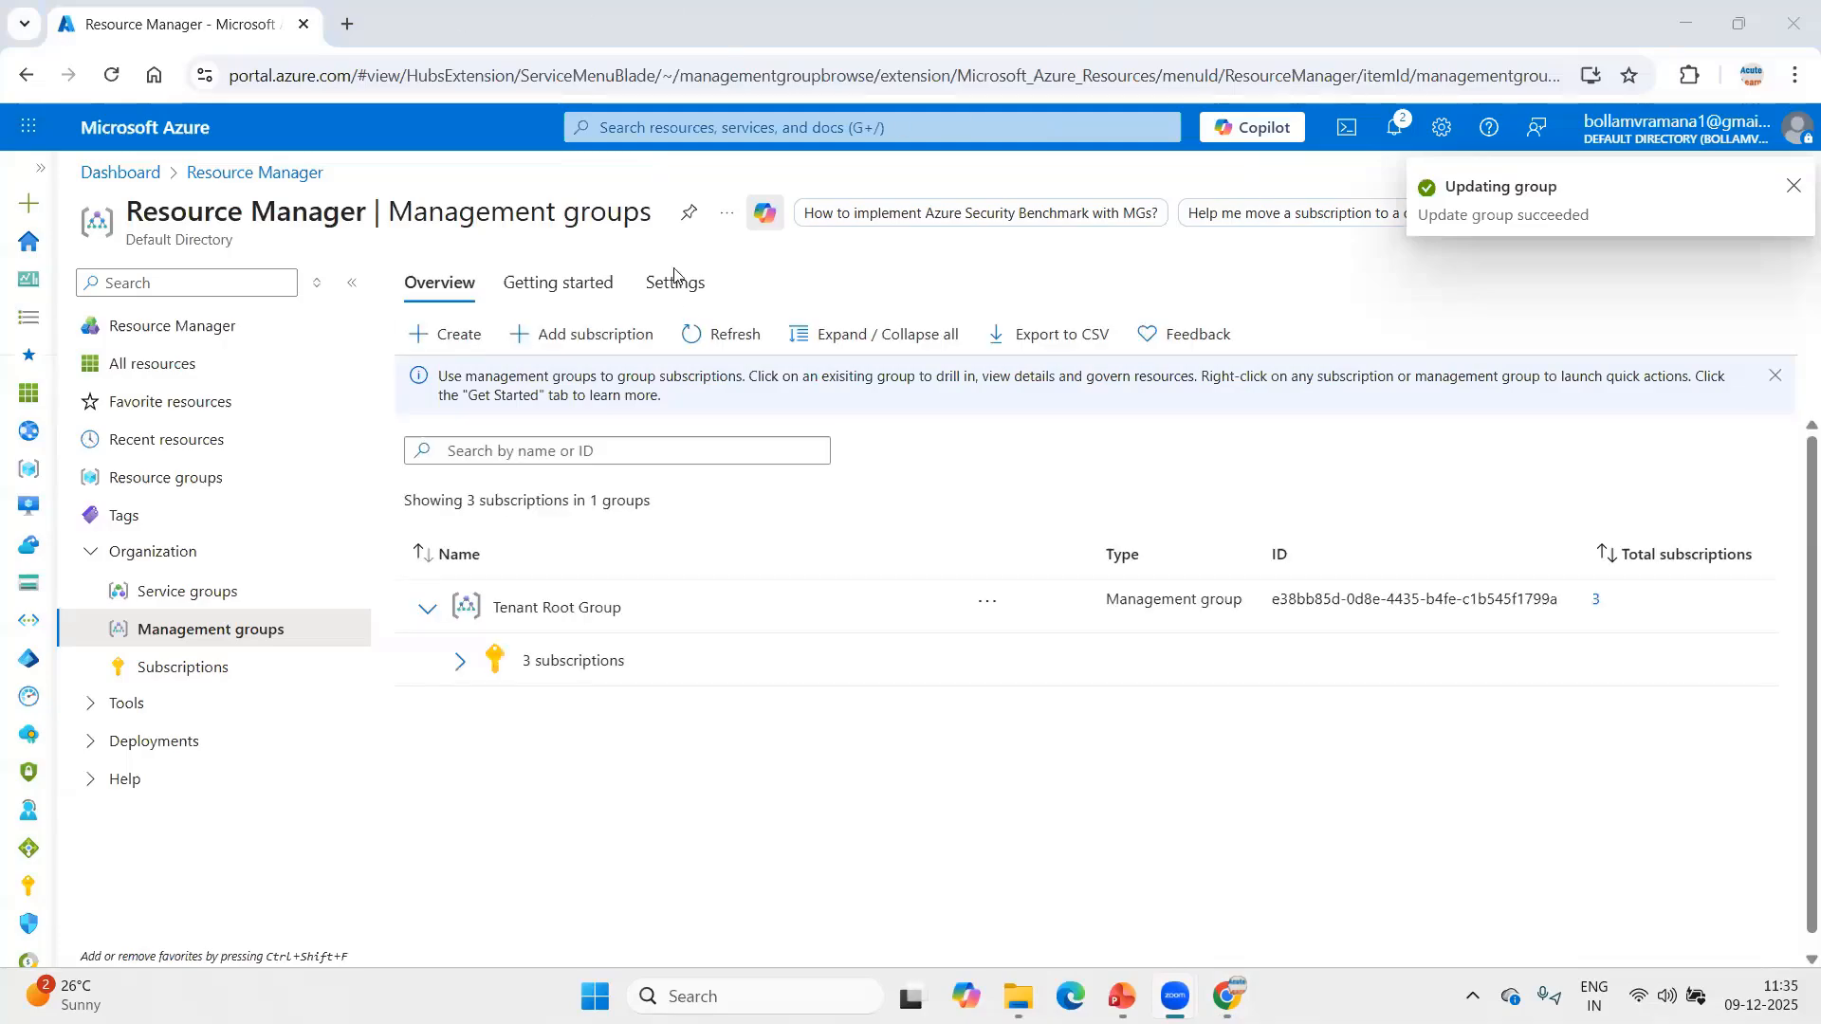
# Refresh the management groups list to check for the new India-Team group under Tenant Root Group.
pyautogui.click(735, 327)
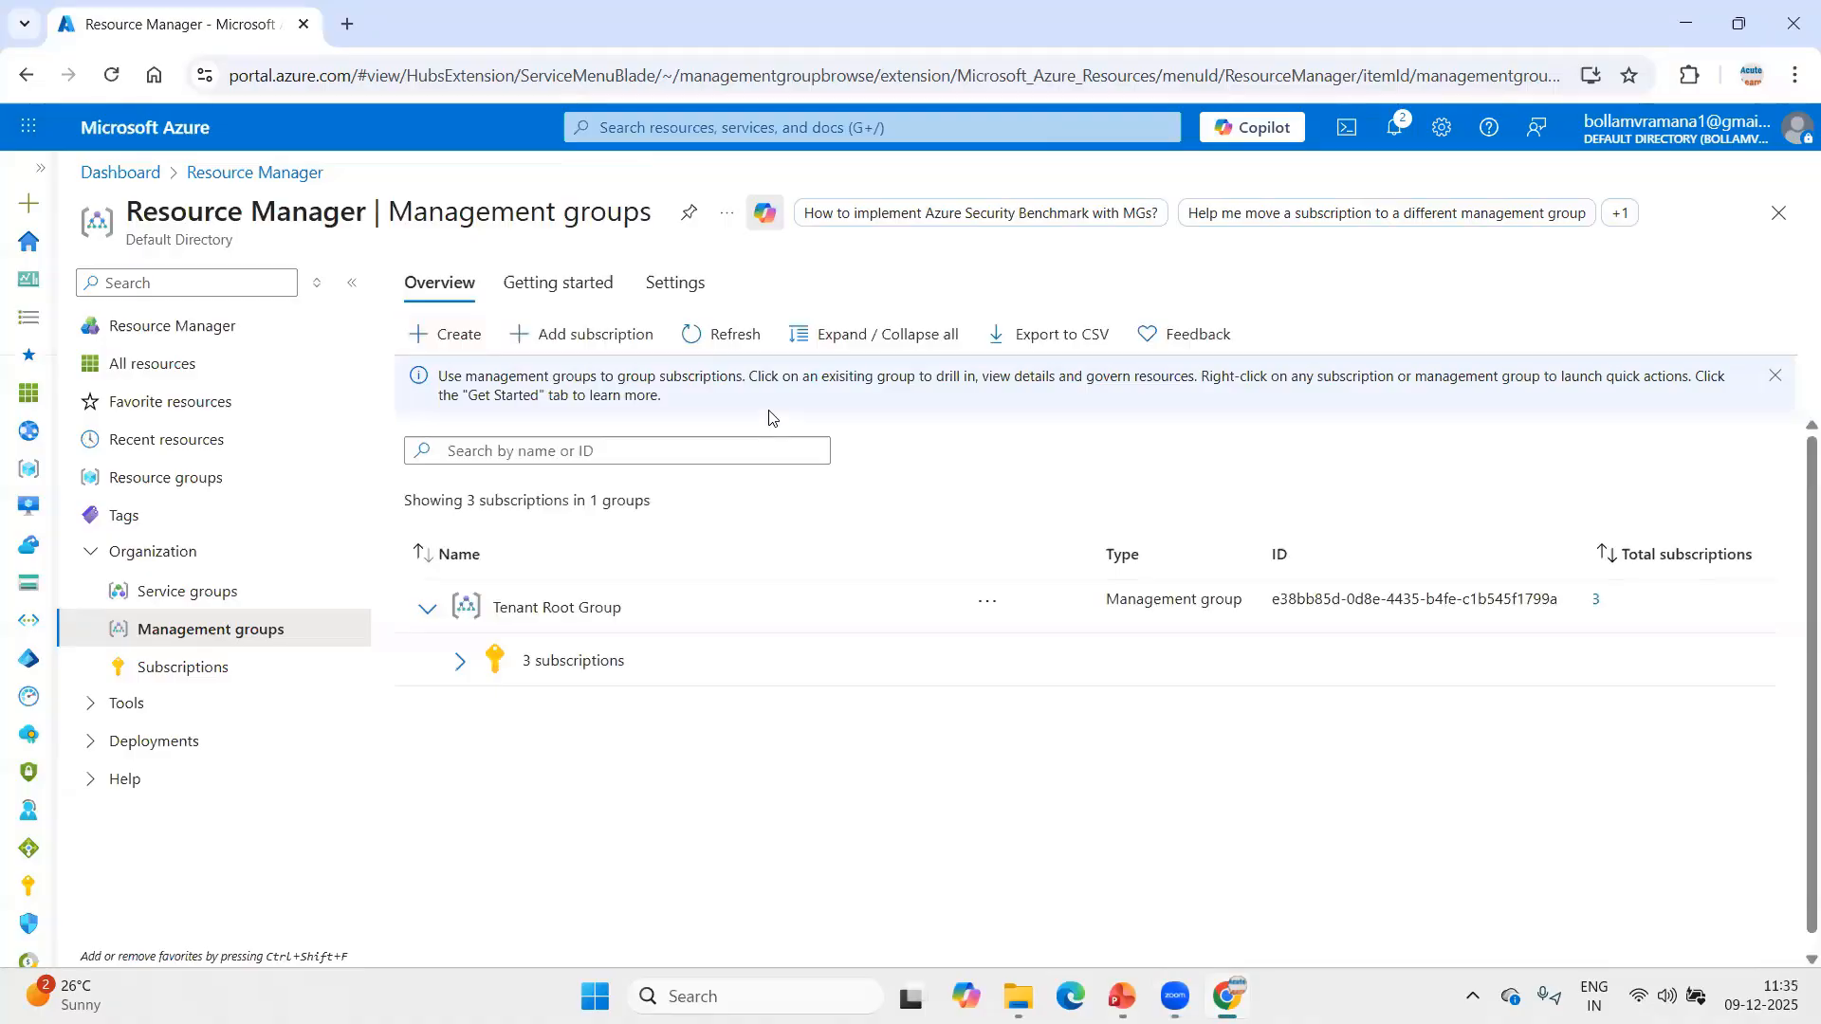
pyautogui.click(726, 334)
pyautogui.click(605, 599)
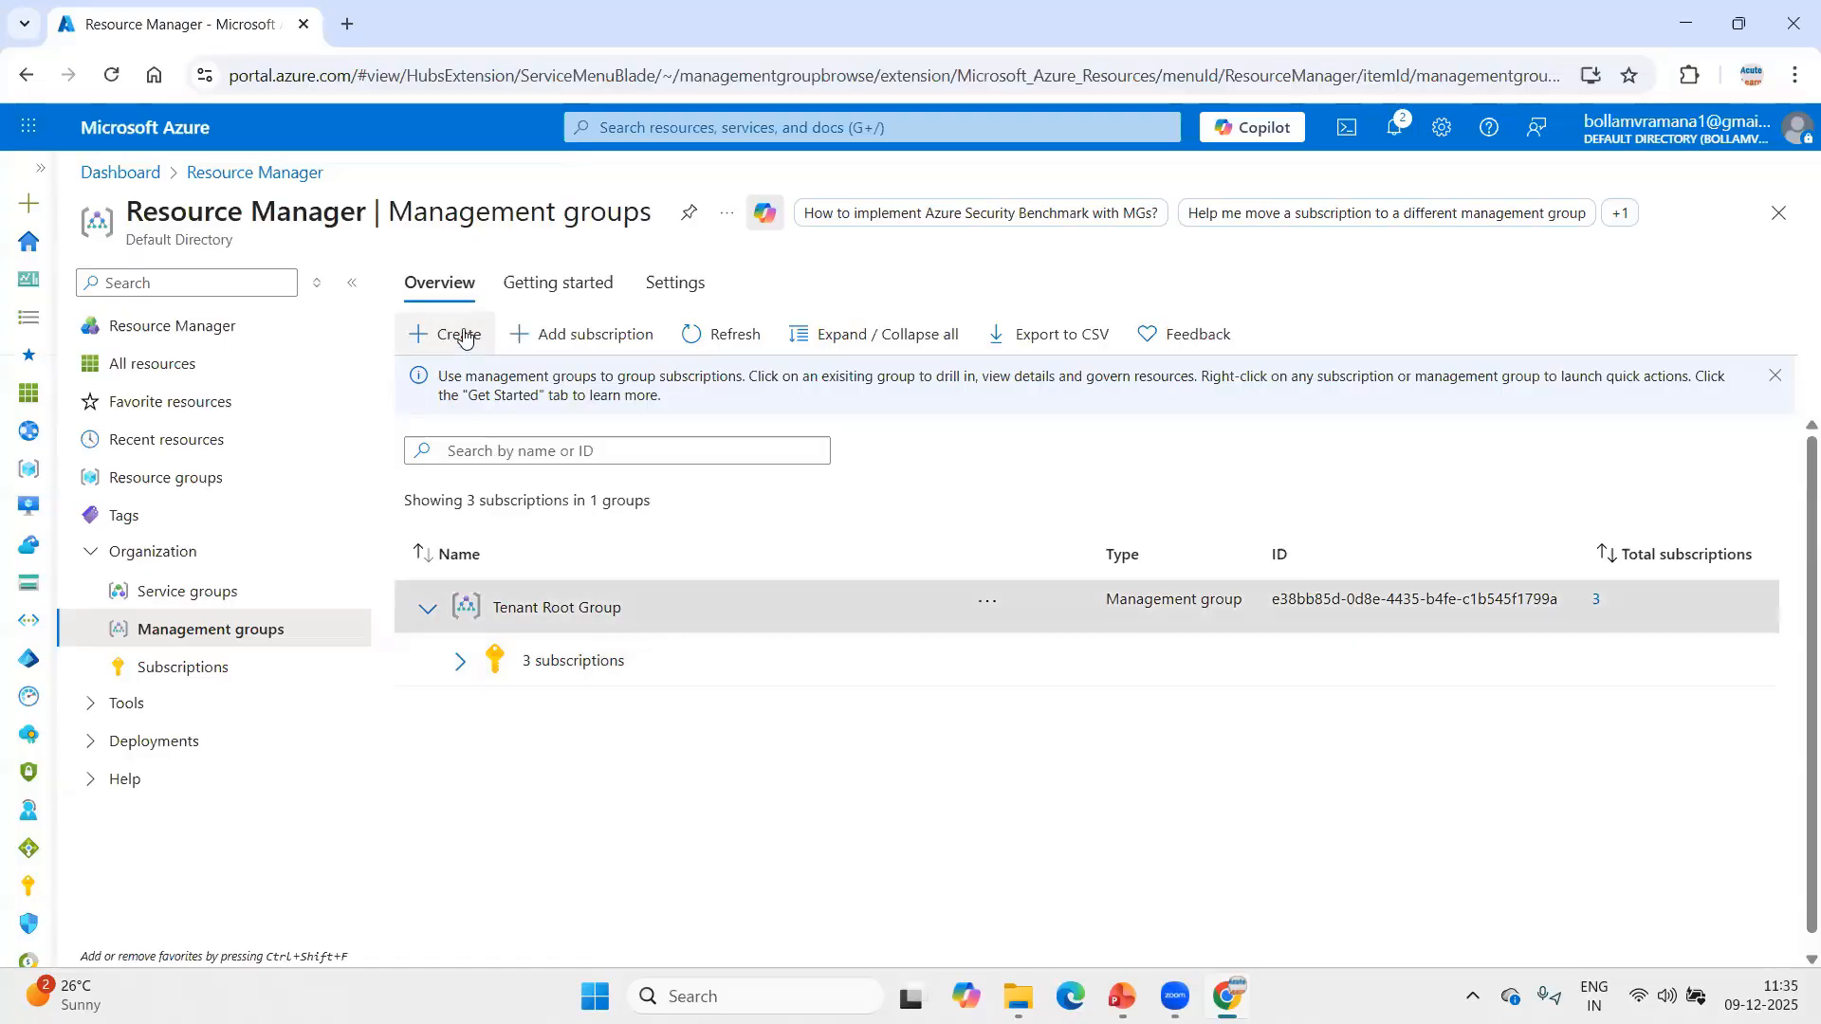
# Create a management group with ID US-Team and display name "US Finance team will manage this".
pyautogui.click(453, 334)
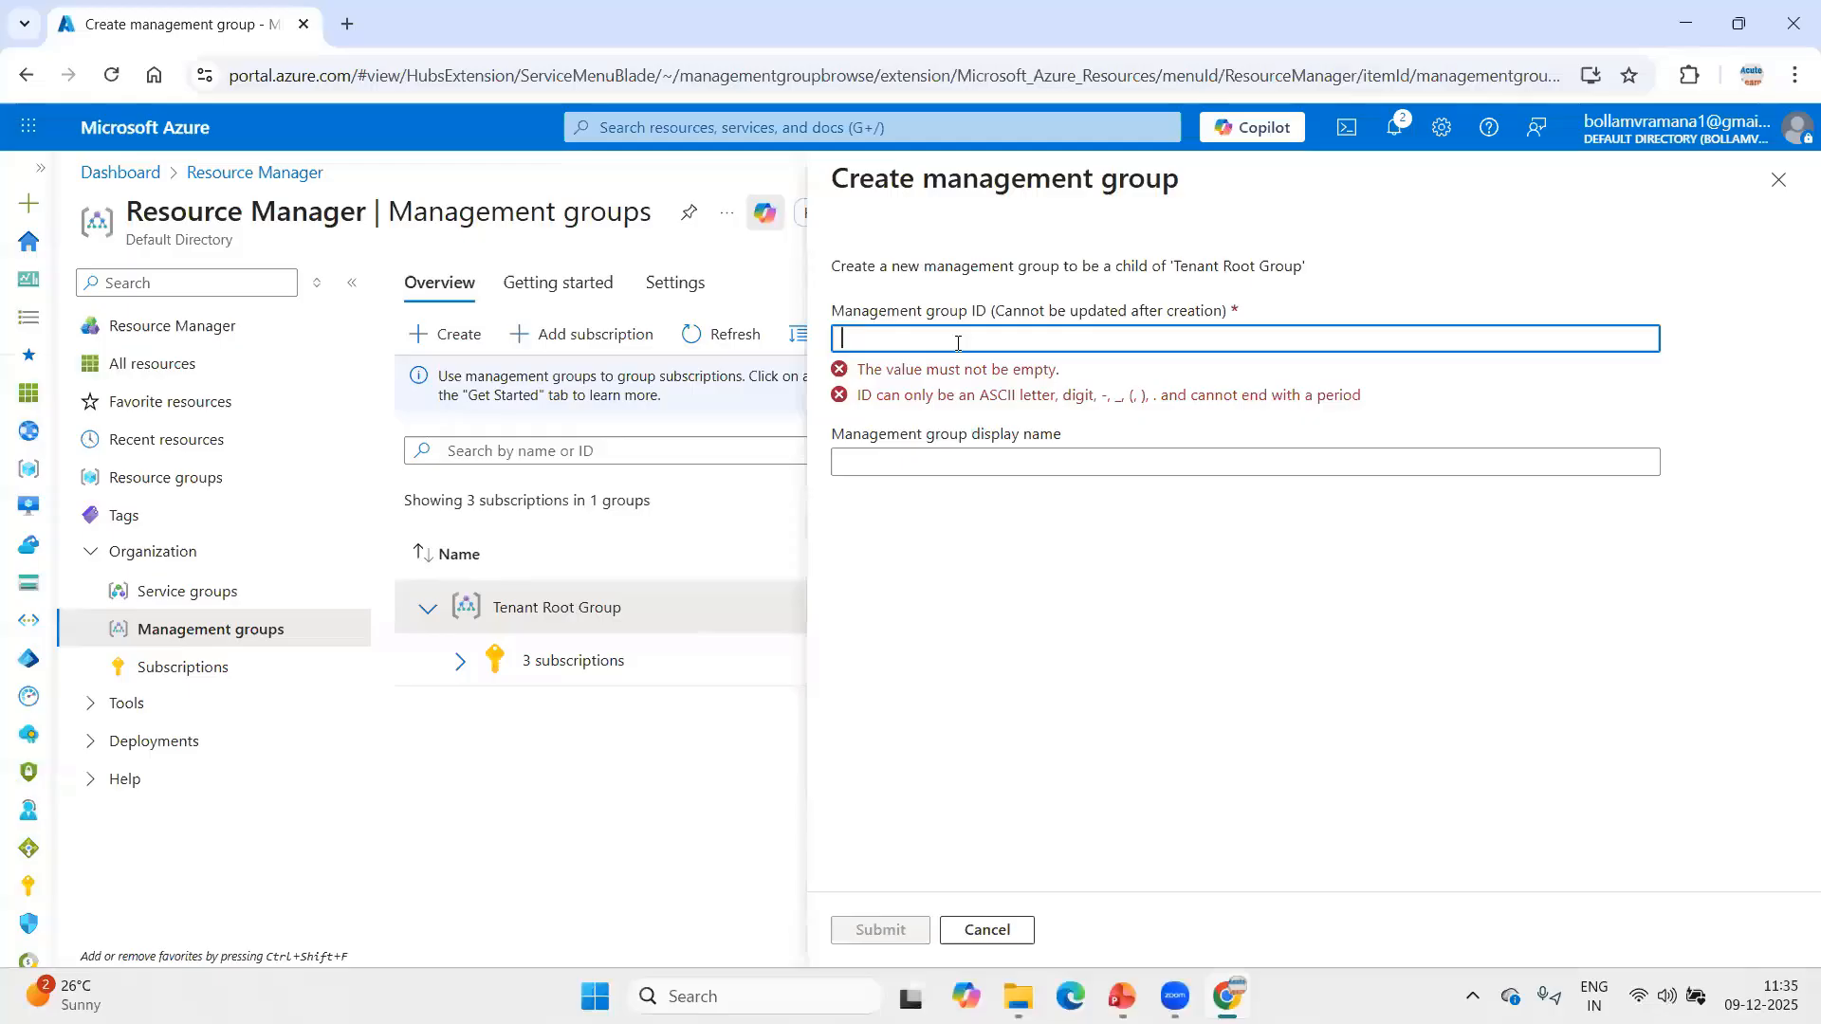
pyautogui.write('US-Team')
pyautogui.press('Tab')
pyautogui.write('US F')
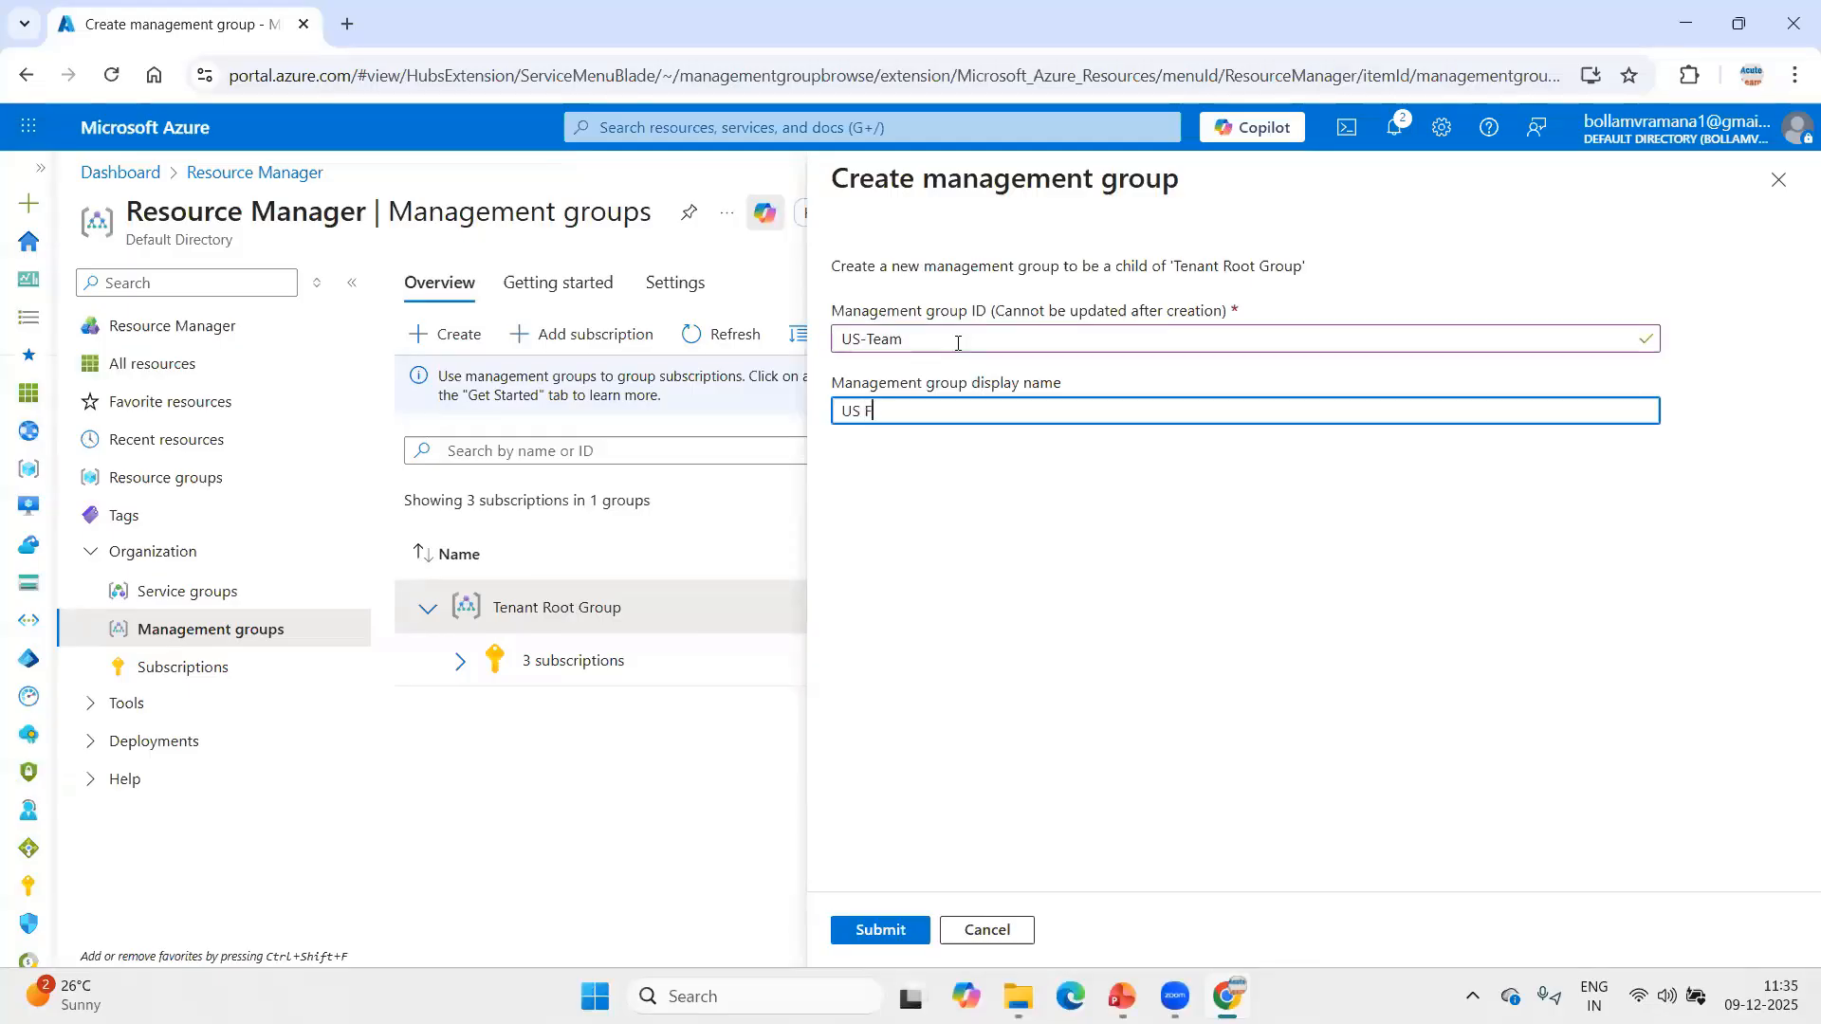
pyautogui.write('inance team will manage this')
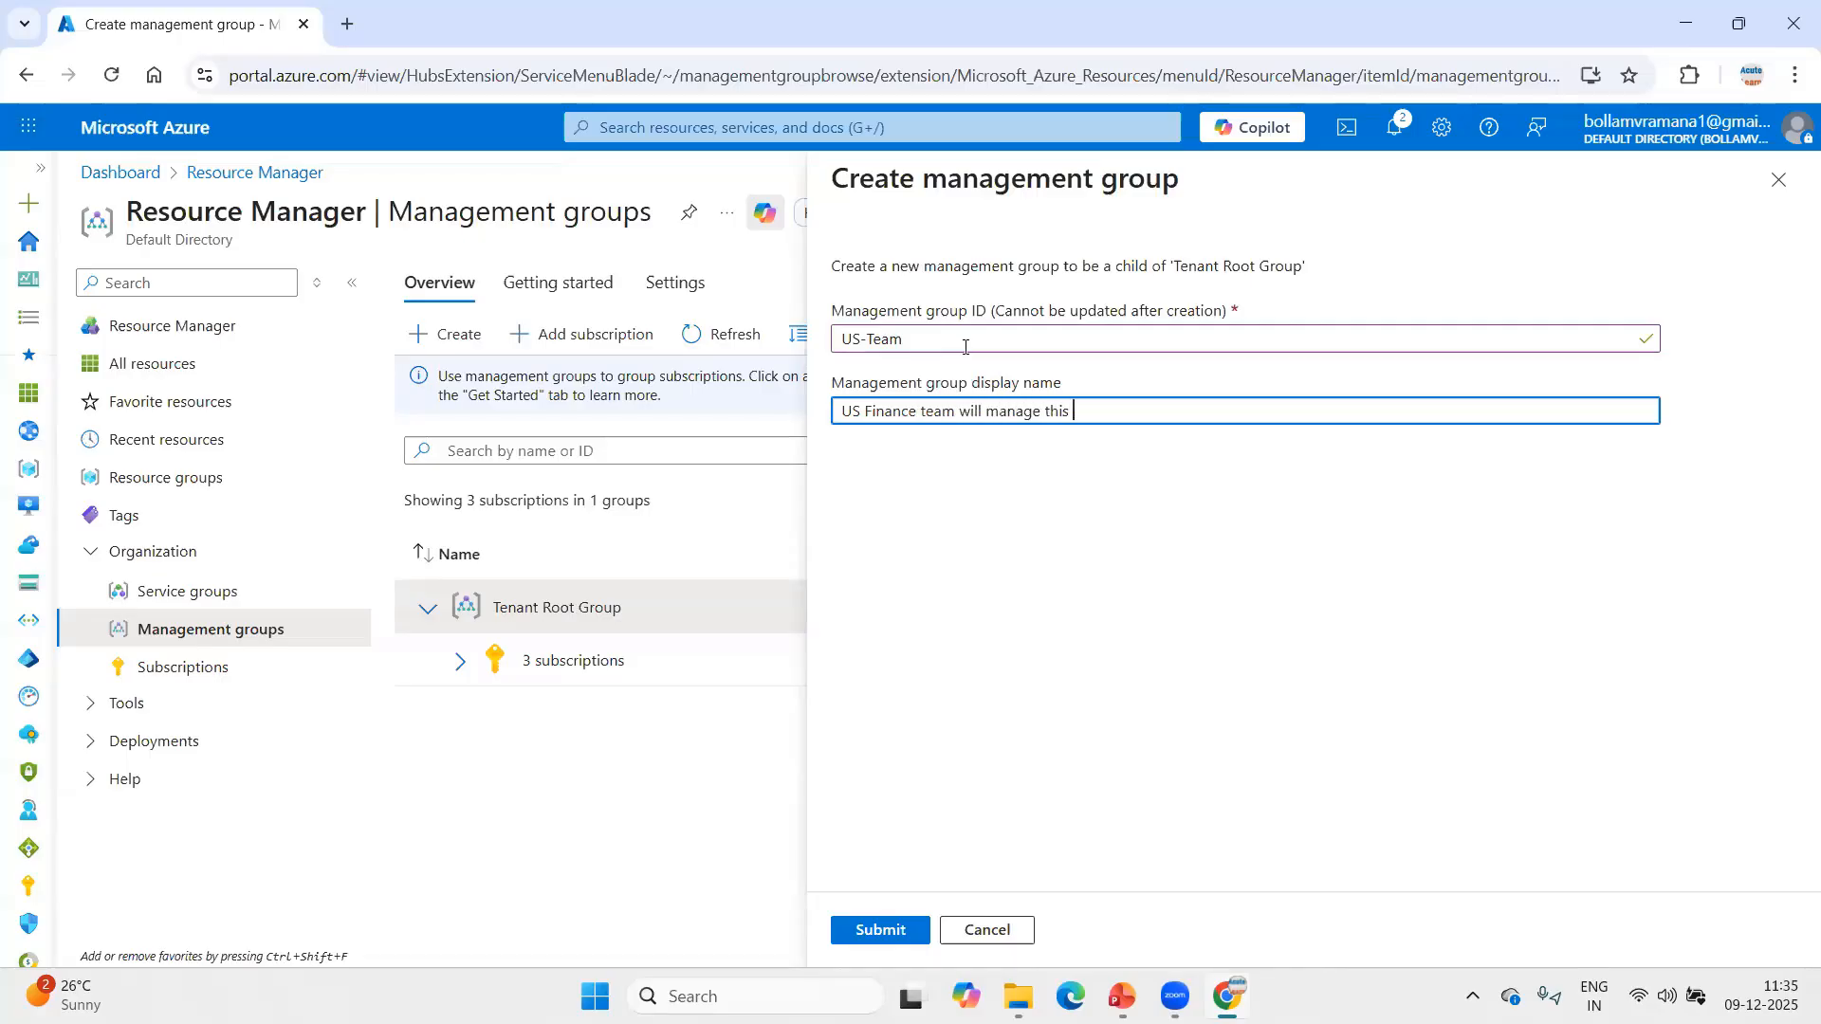
pyautogui.click(880, 930)
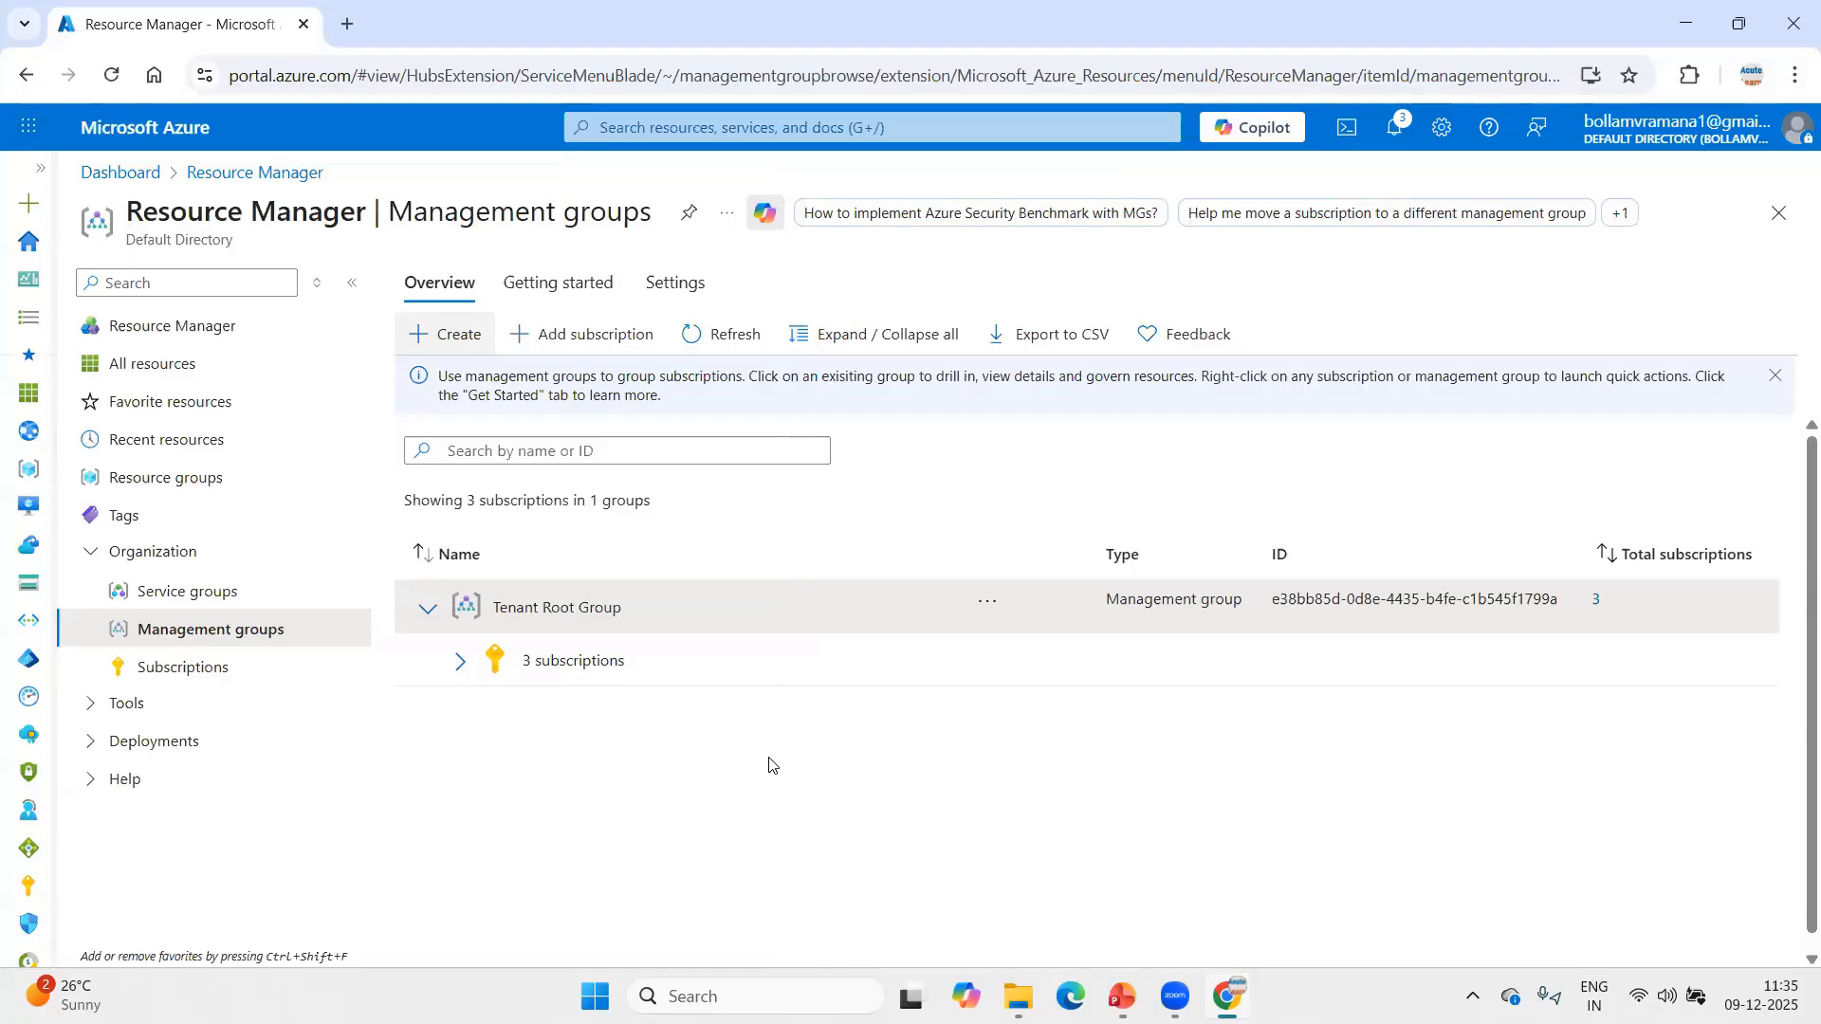
# Refresh the management groups list and check the subscriptions under Tenant Root Group.
pyautogui.click(749, 333)
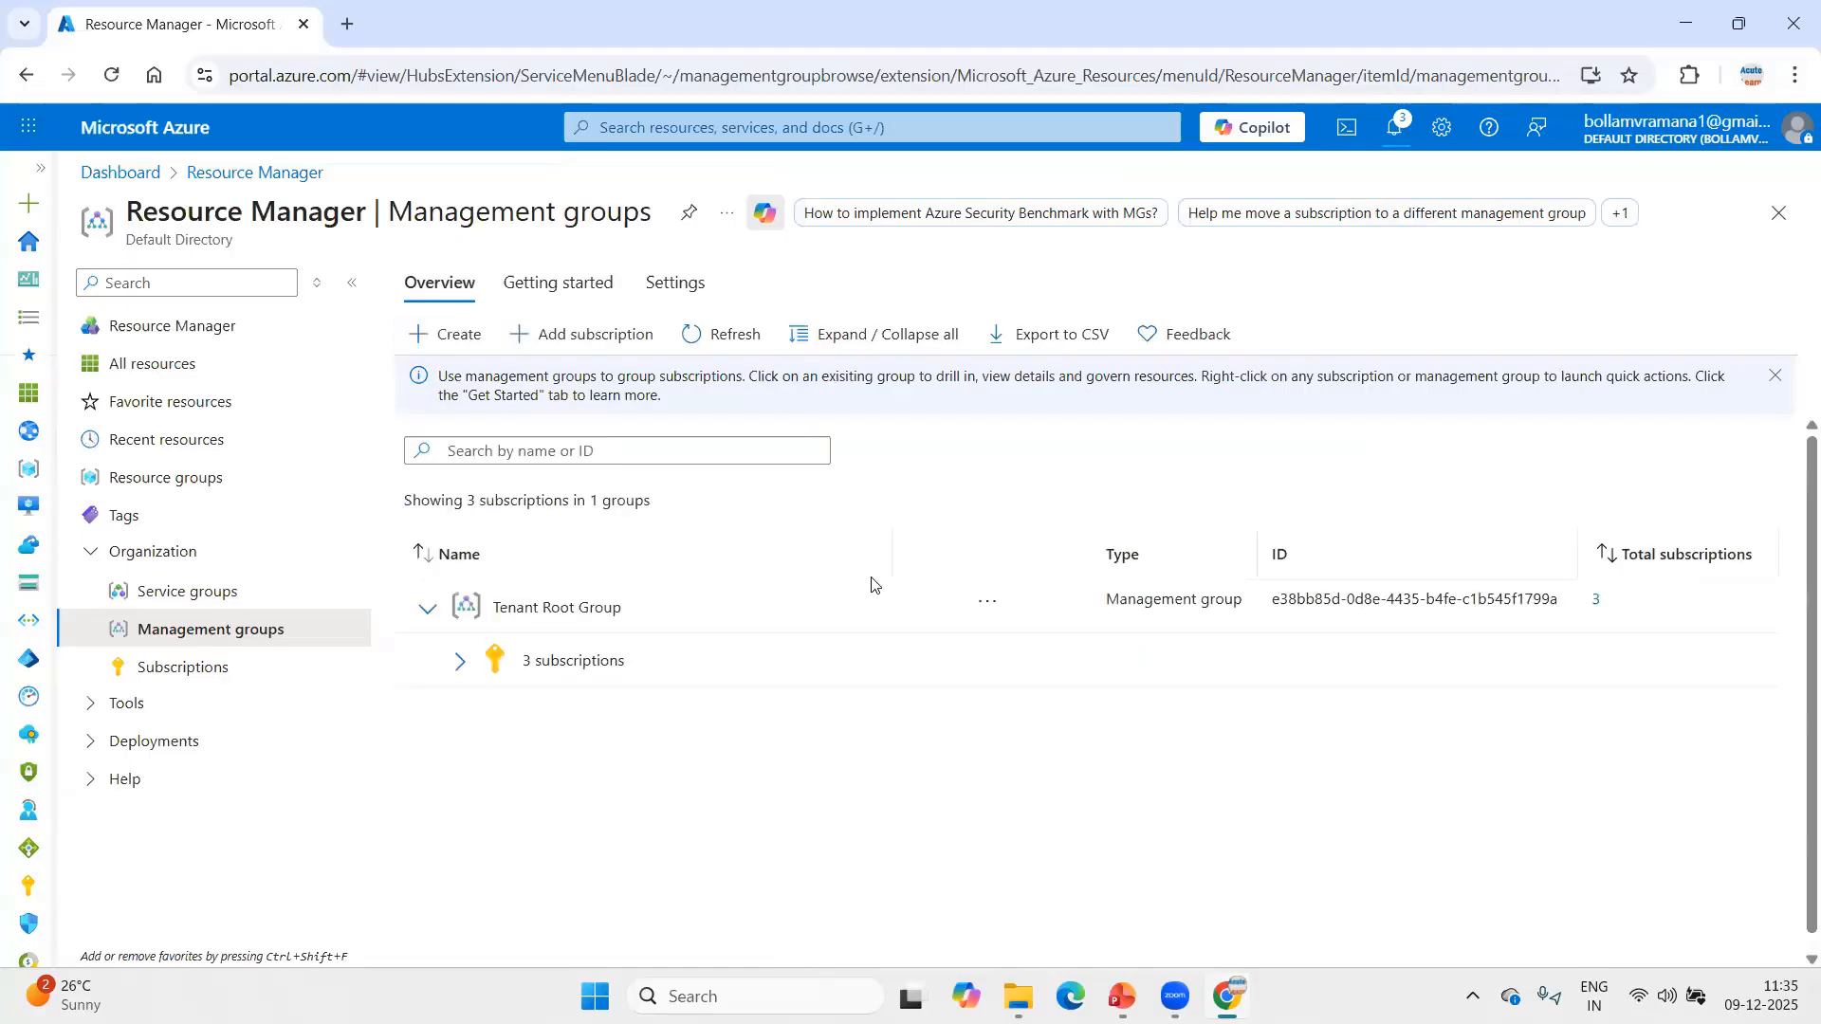
pyautogui.click(461, 663)
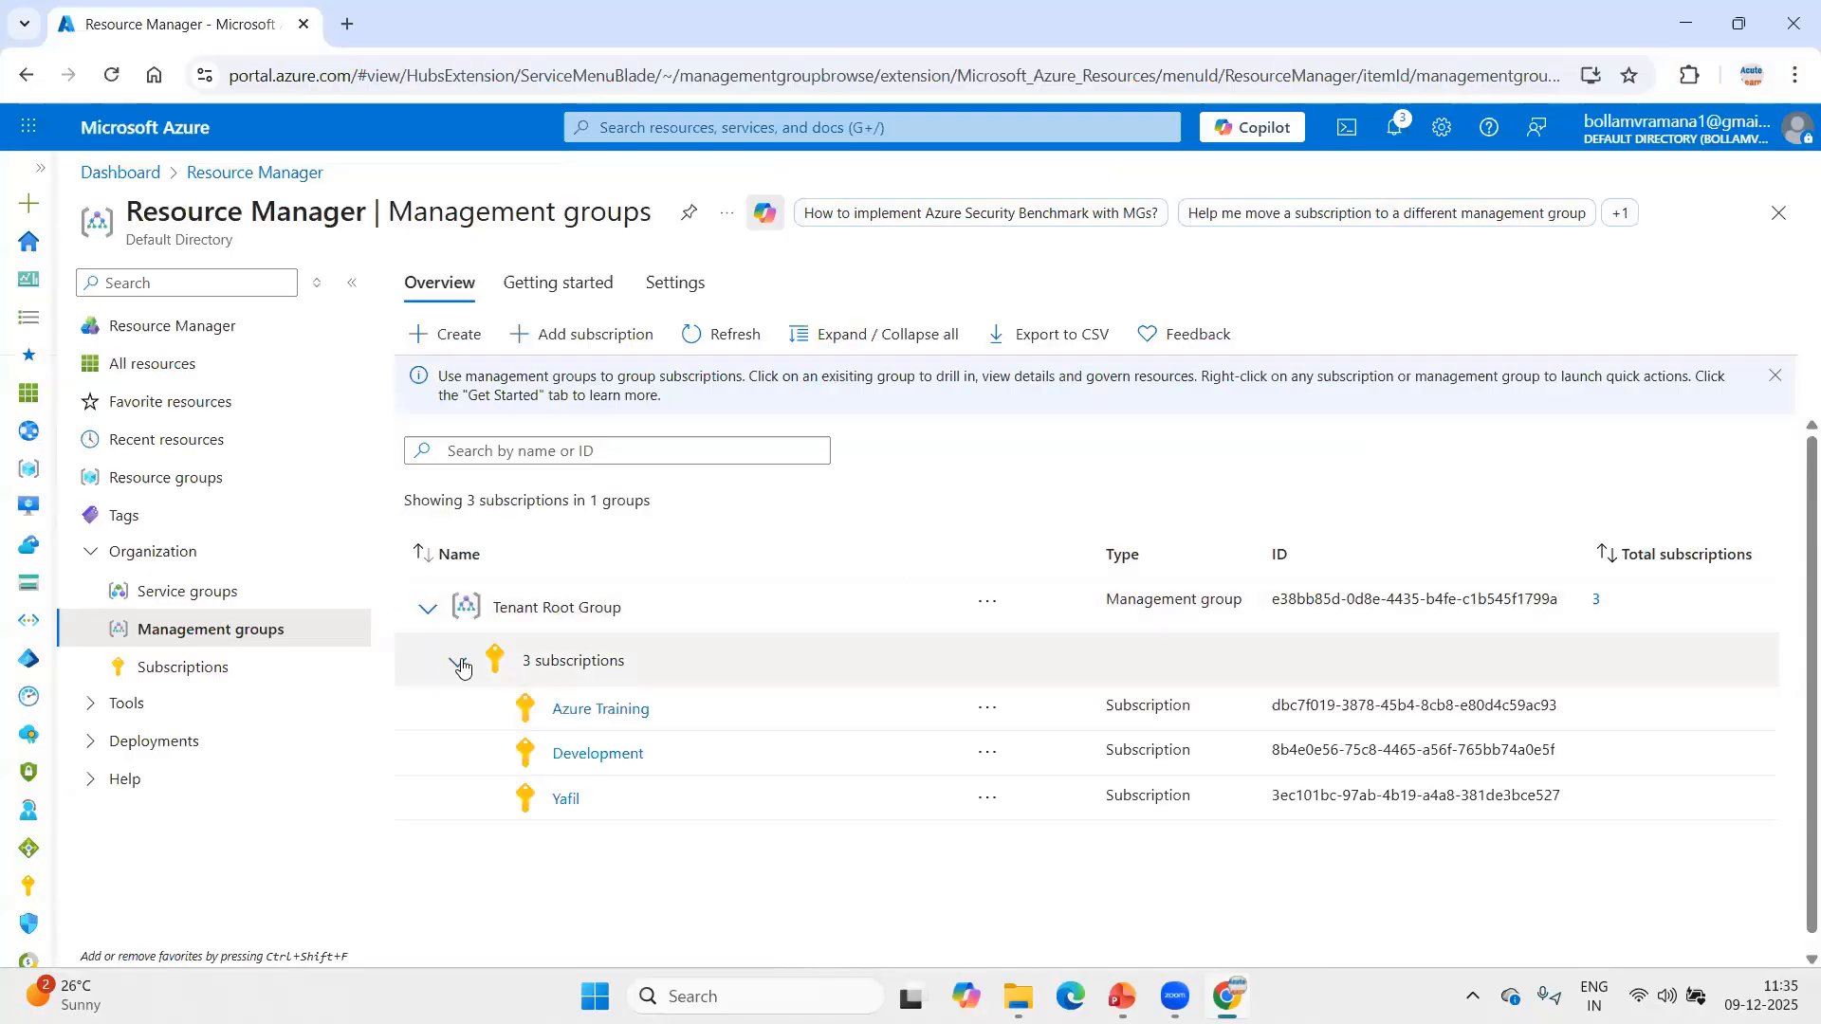
pyautogui.click(461, 663)
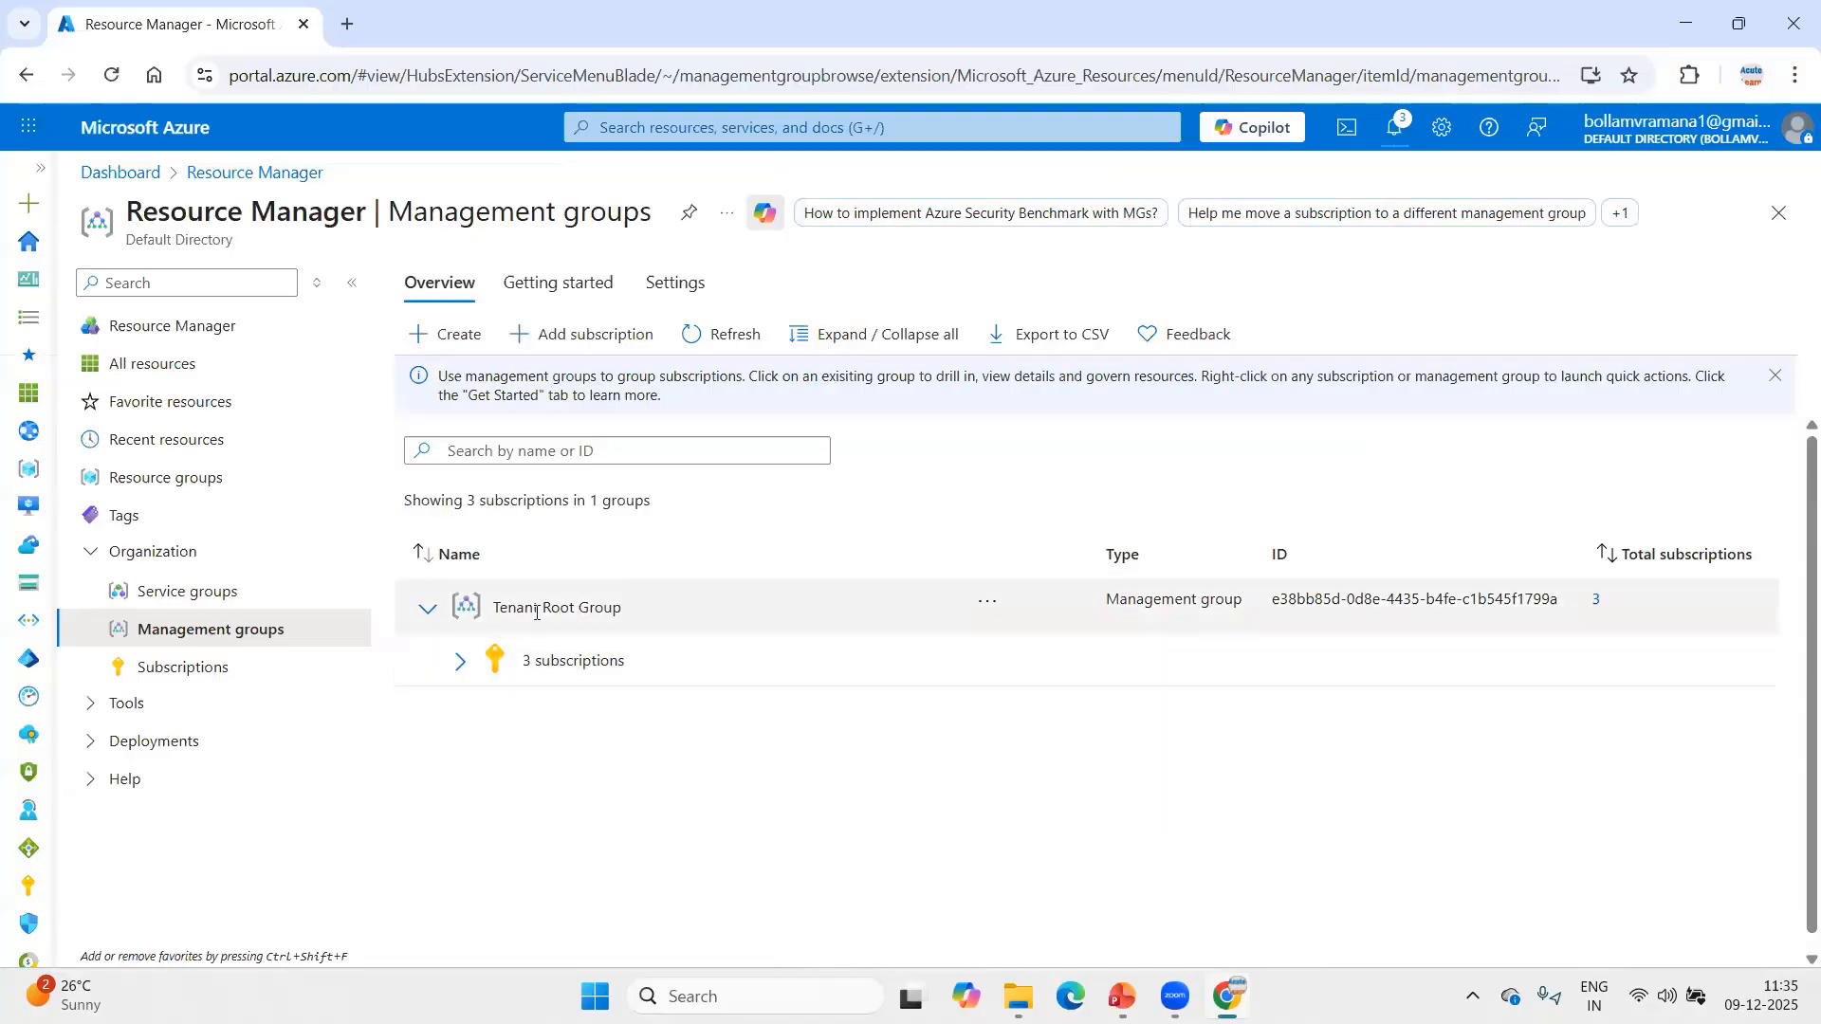
pyautogui.click(716, 335)
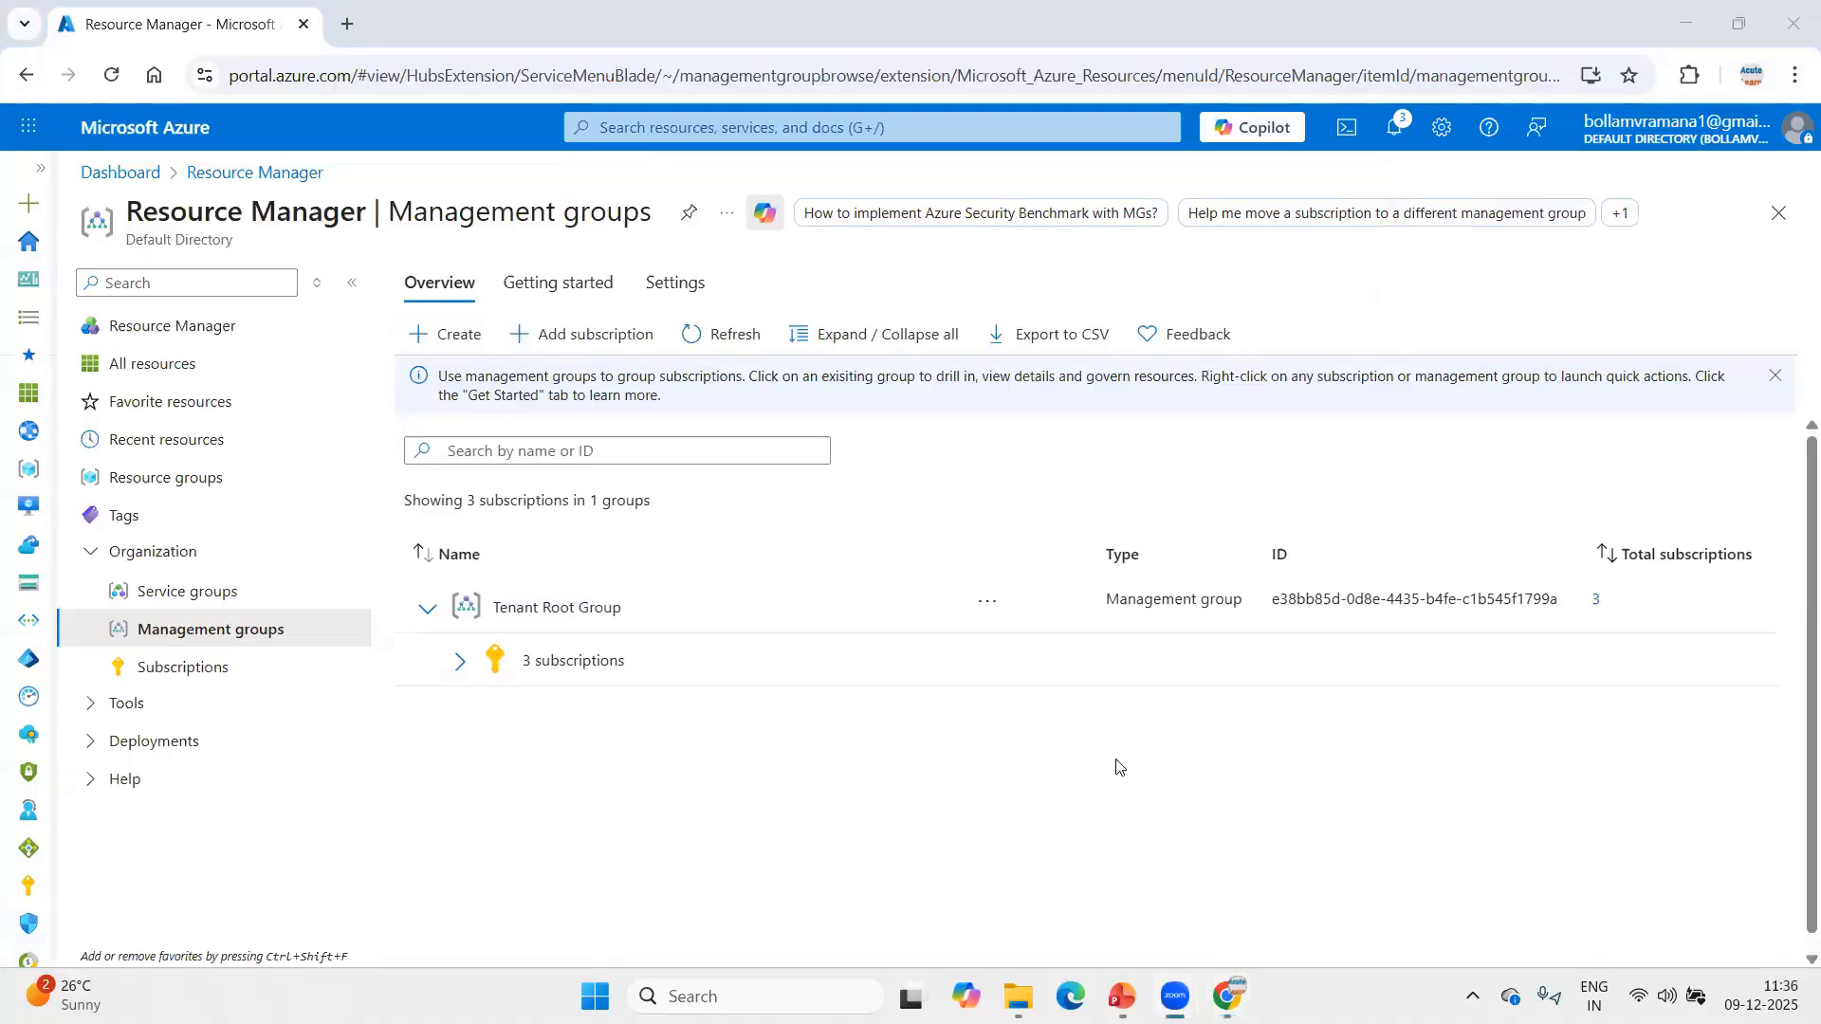
# Close the Management groups page, reopen it from the dashboard's service search and refresh the list.
pyautogui.click(1791, 208)
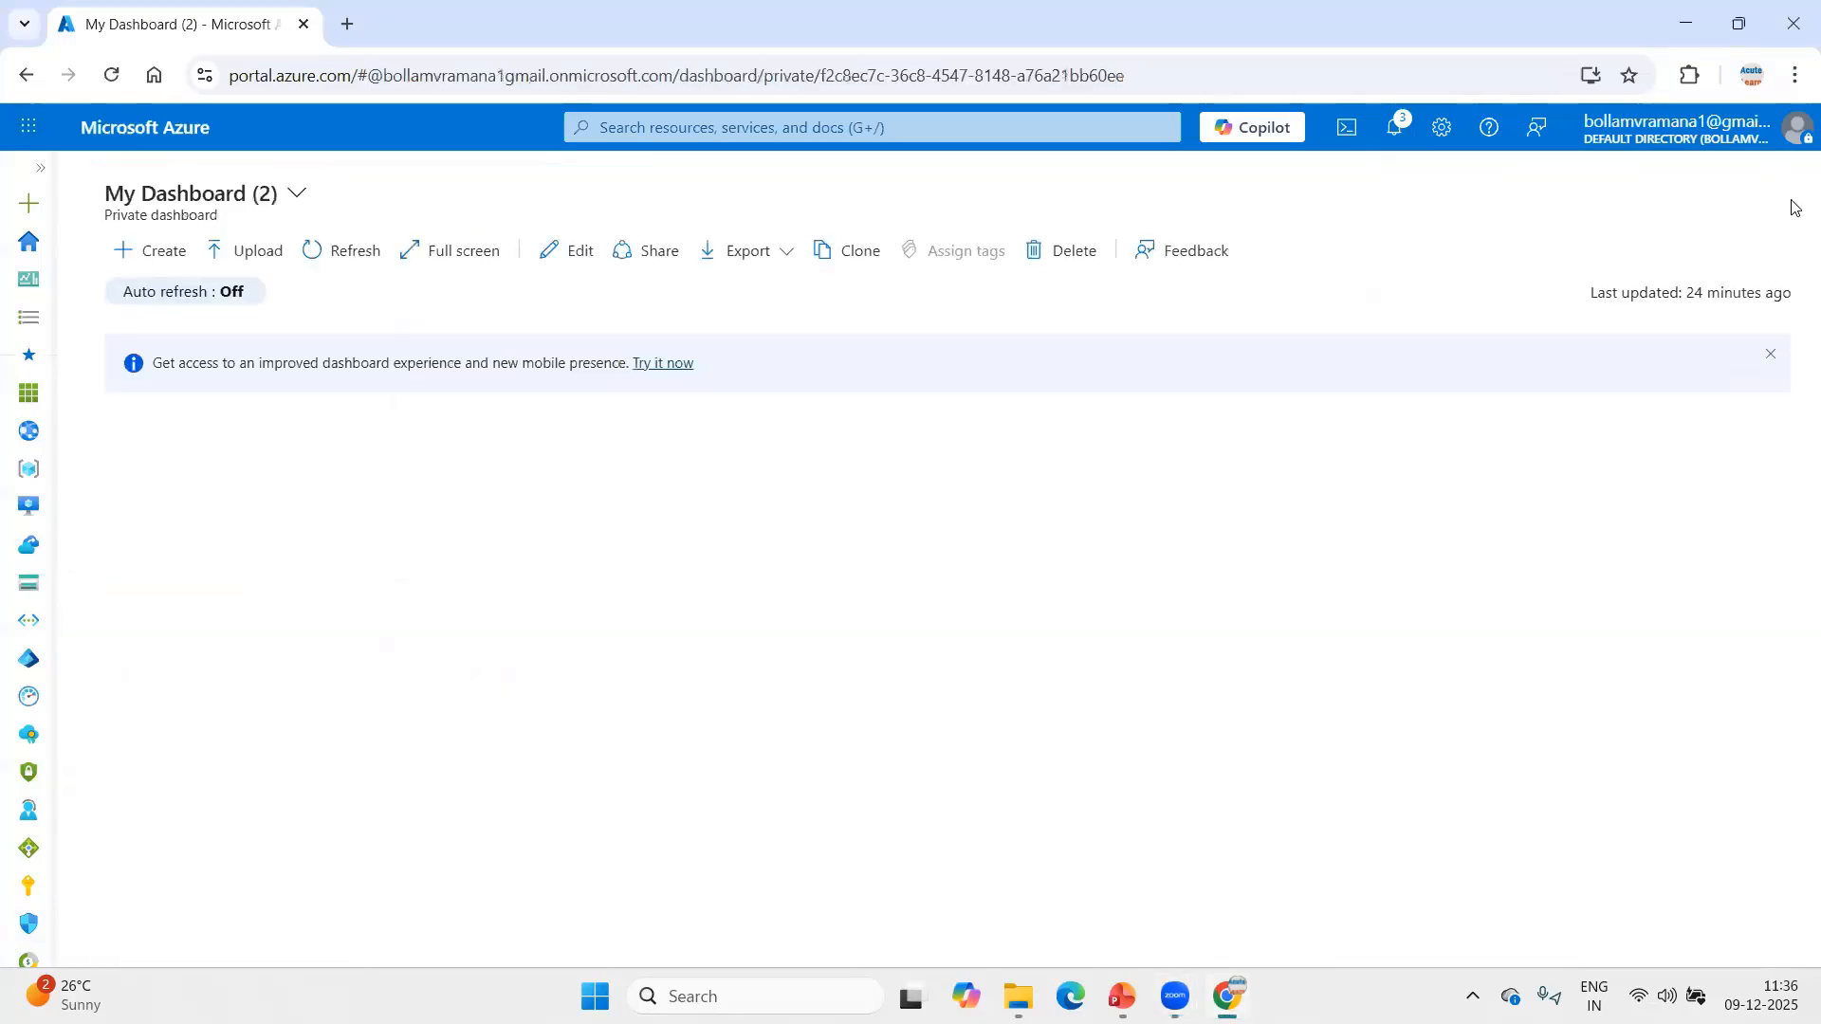
pyautogui.click(838, 127)
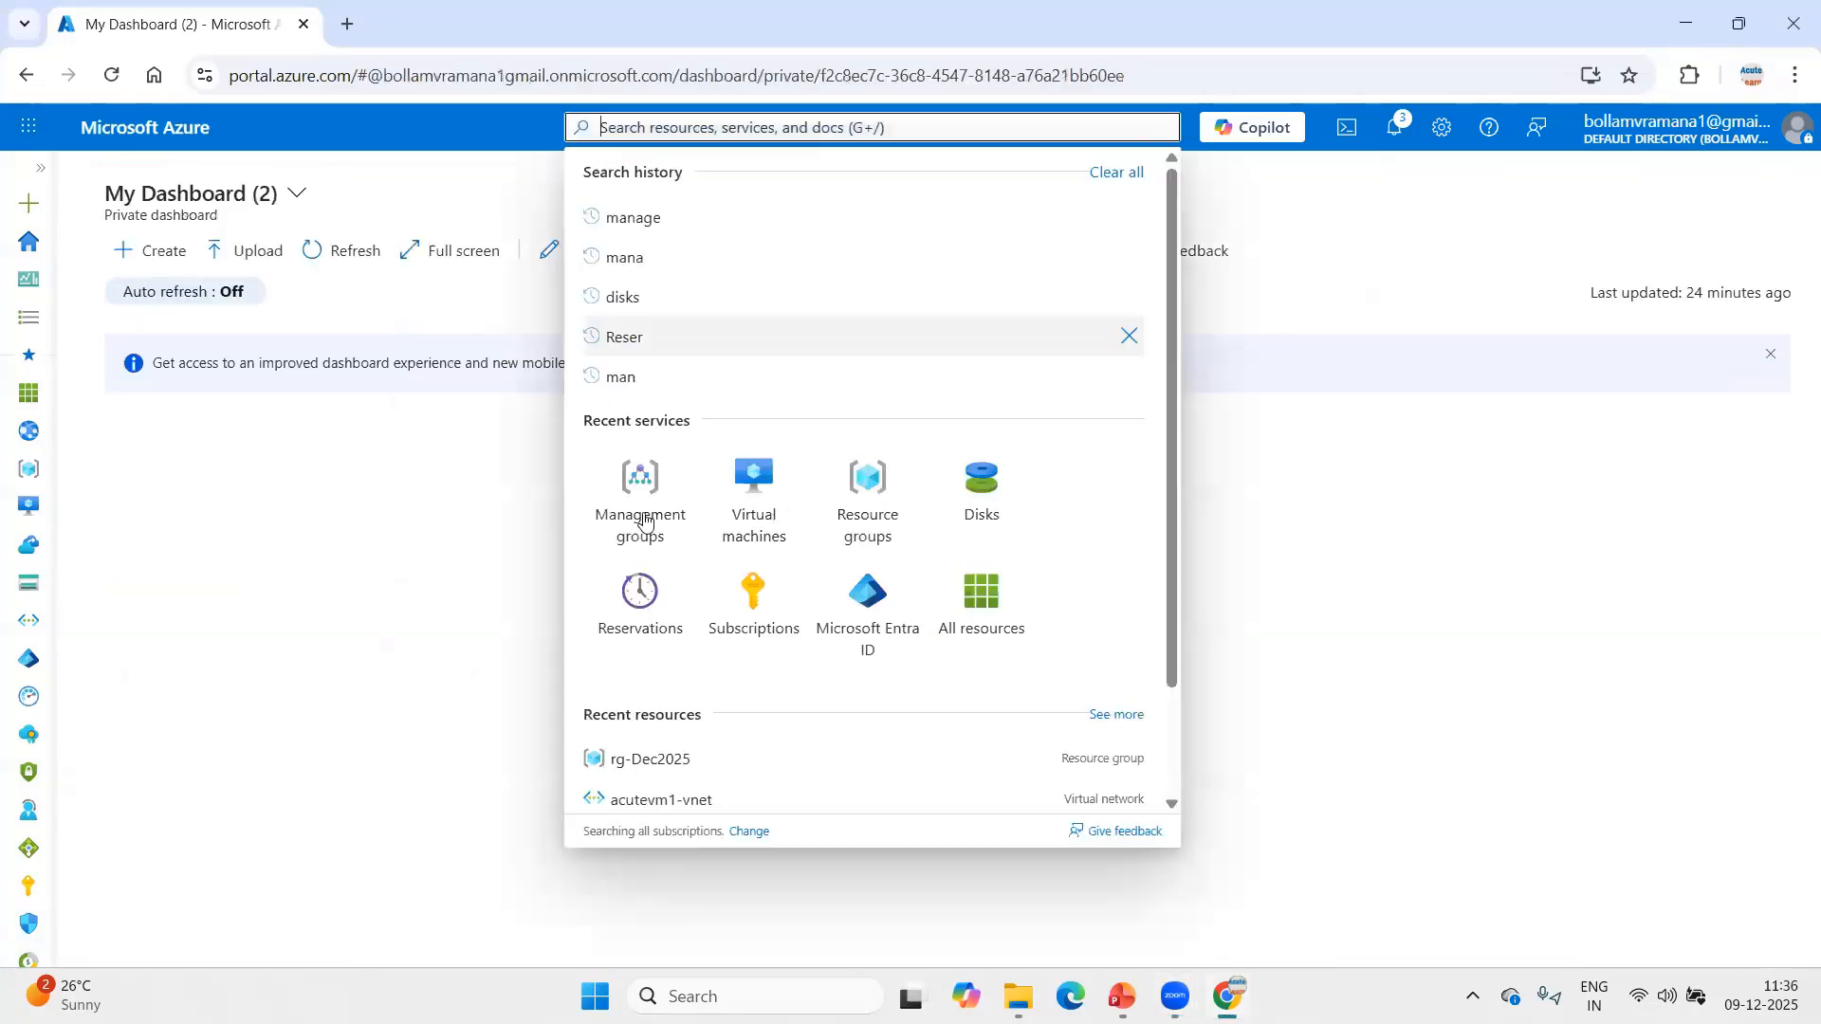
pyautogui.click(661, 447)
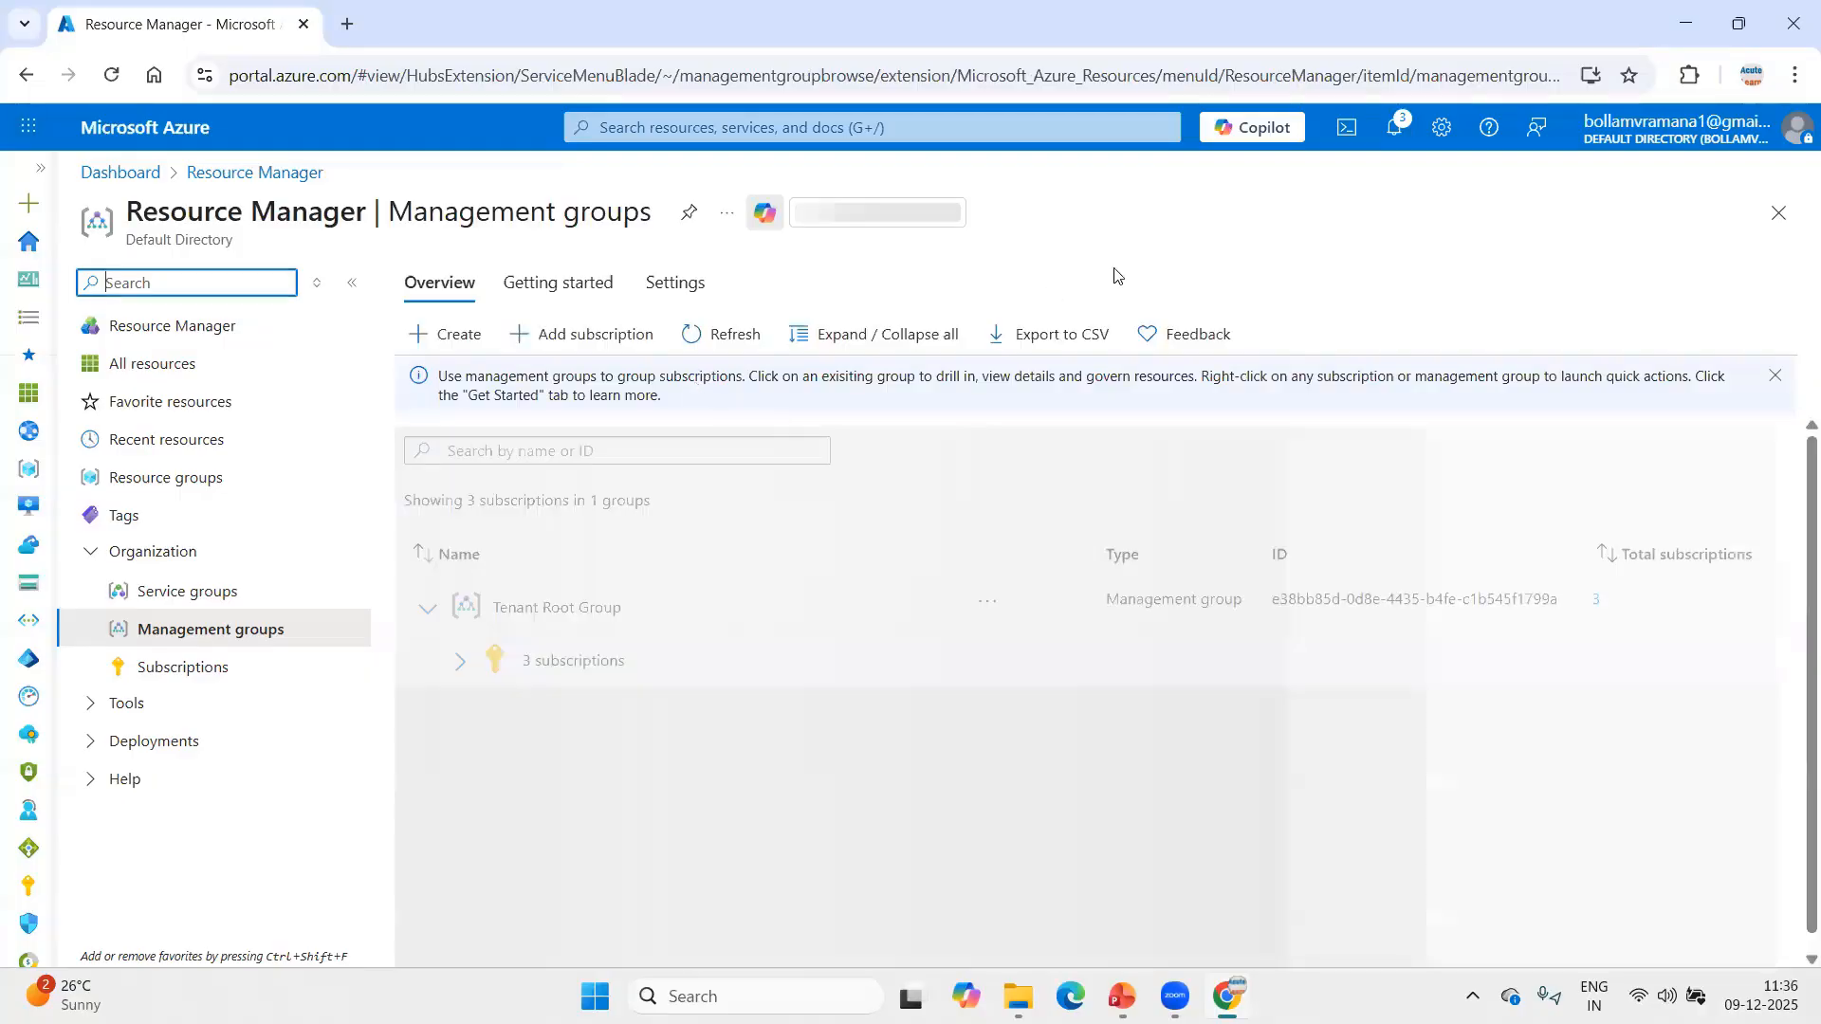
pyautogui.click(707, 343)
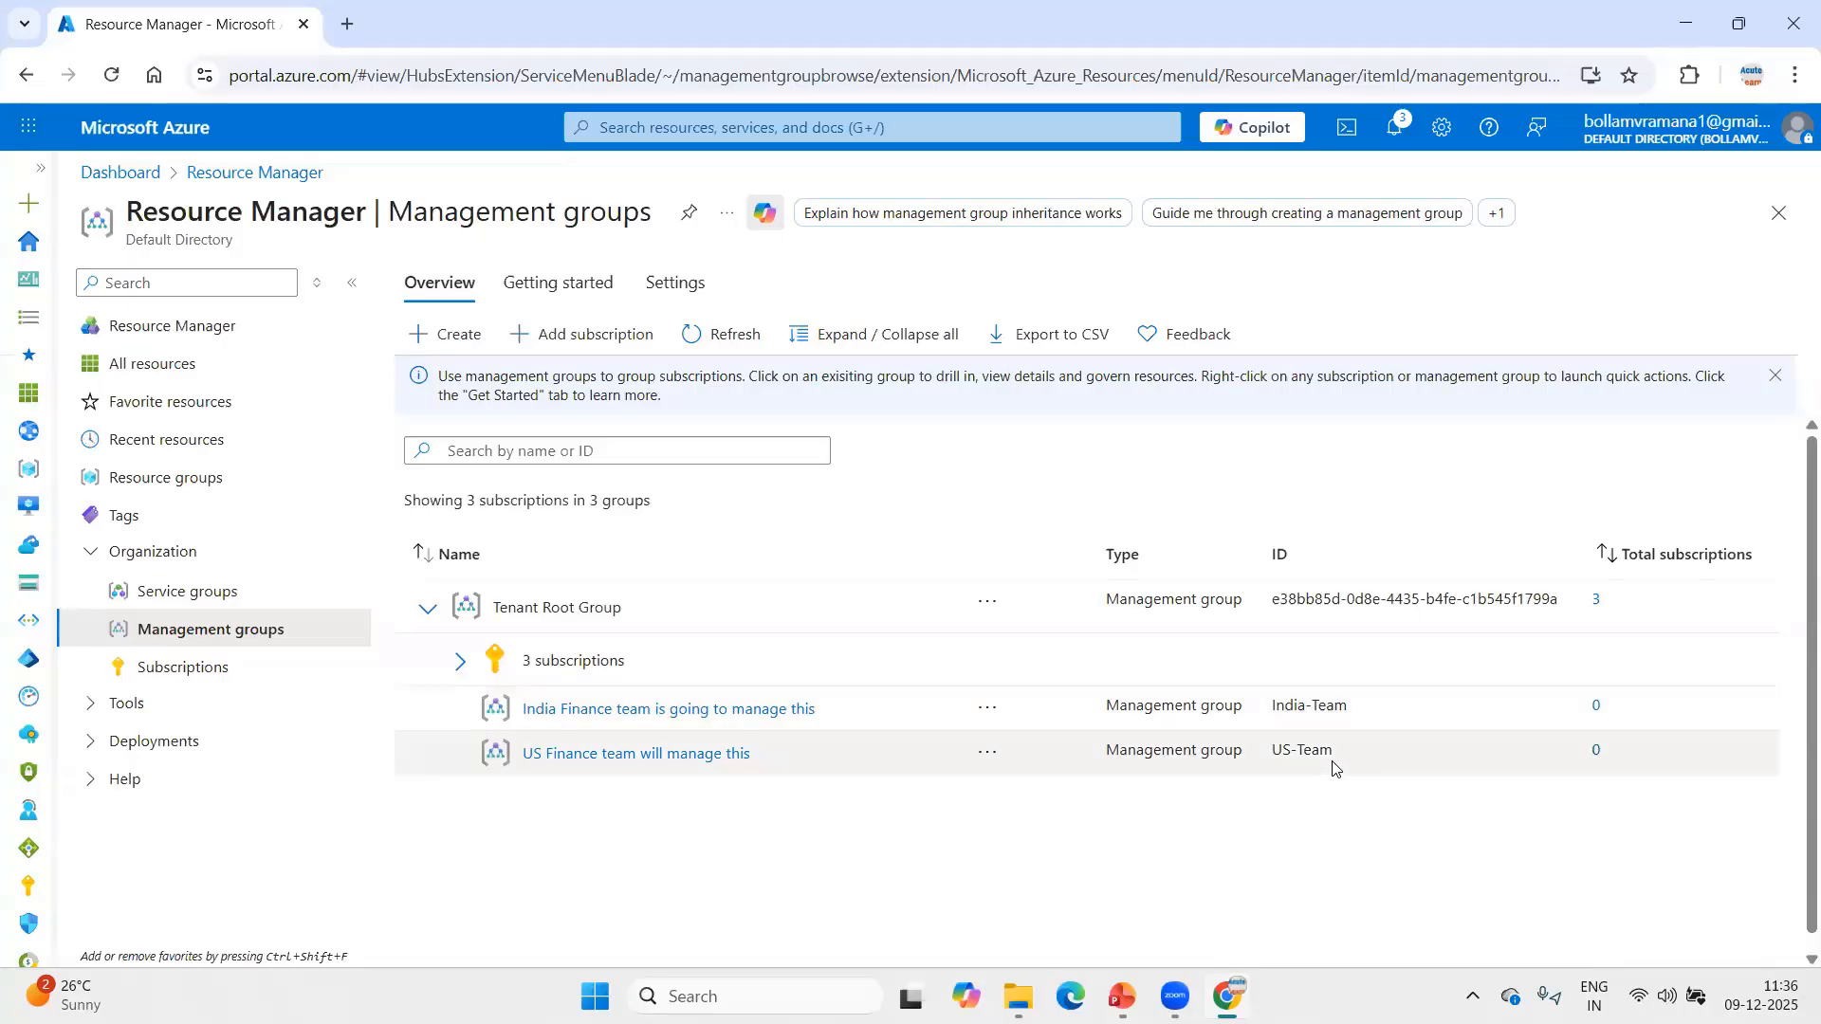
# Move the Yafil subscription from Tenant Root Group to the India-Team management group.
pyautogui.click(572, 679)
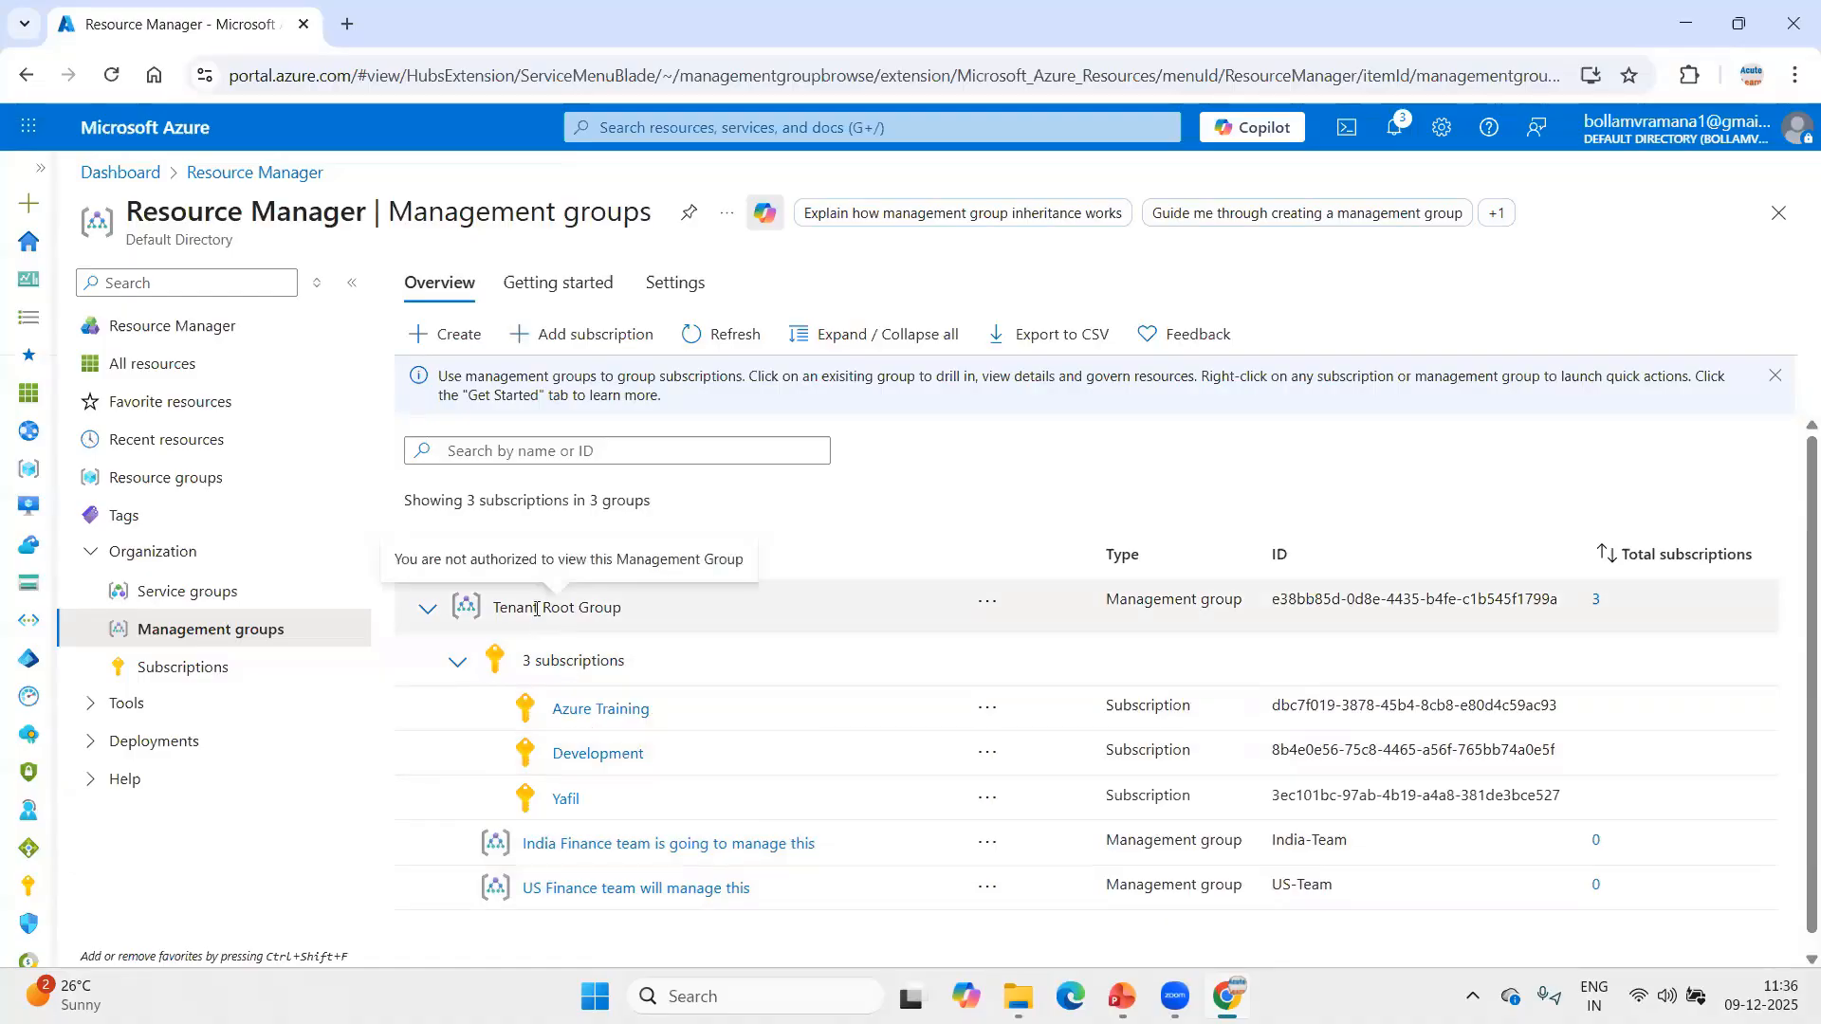
pyautogui.scroll(-1, 816, 720)
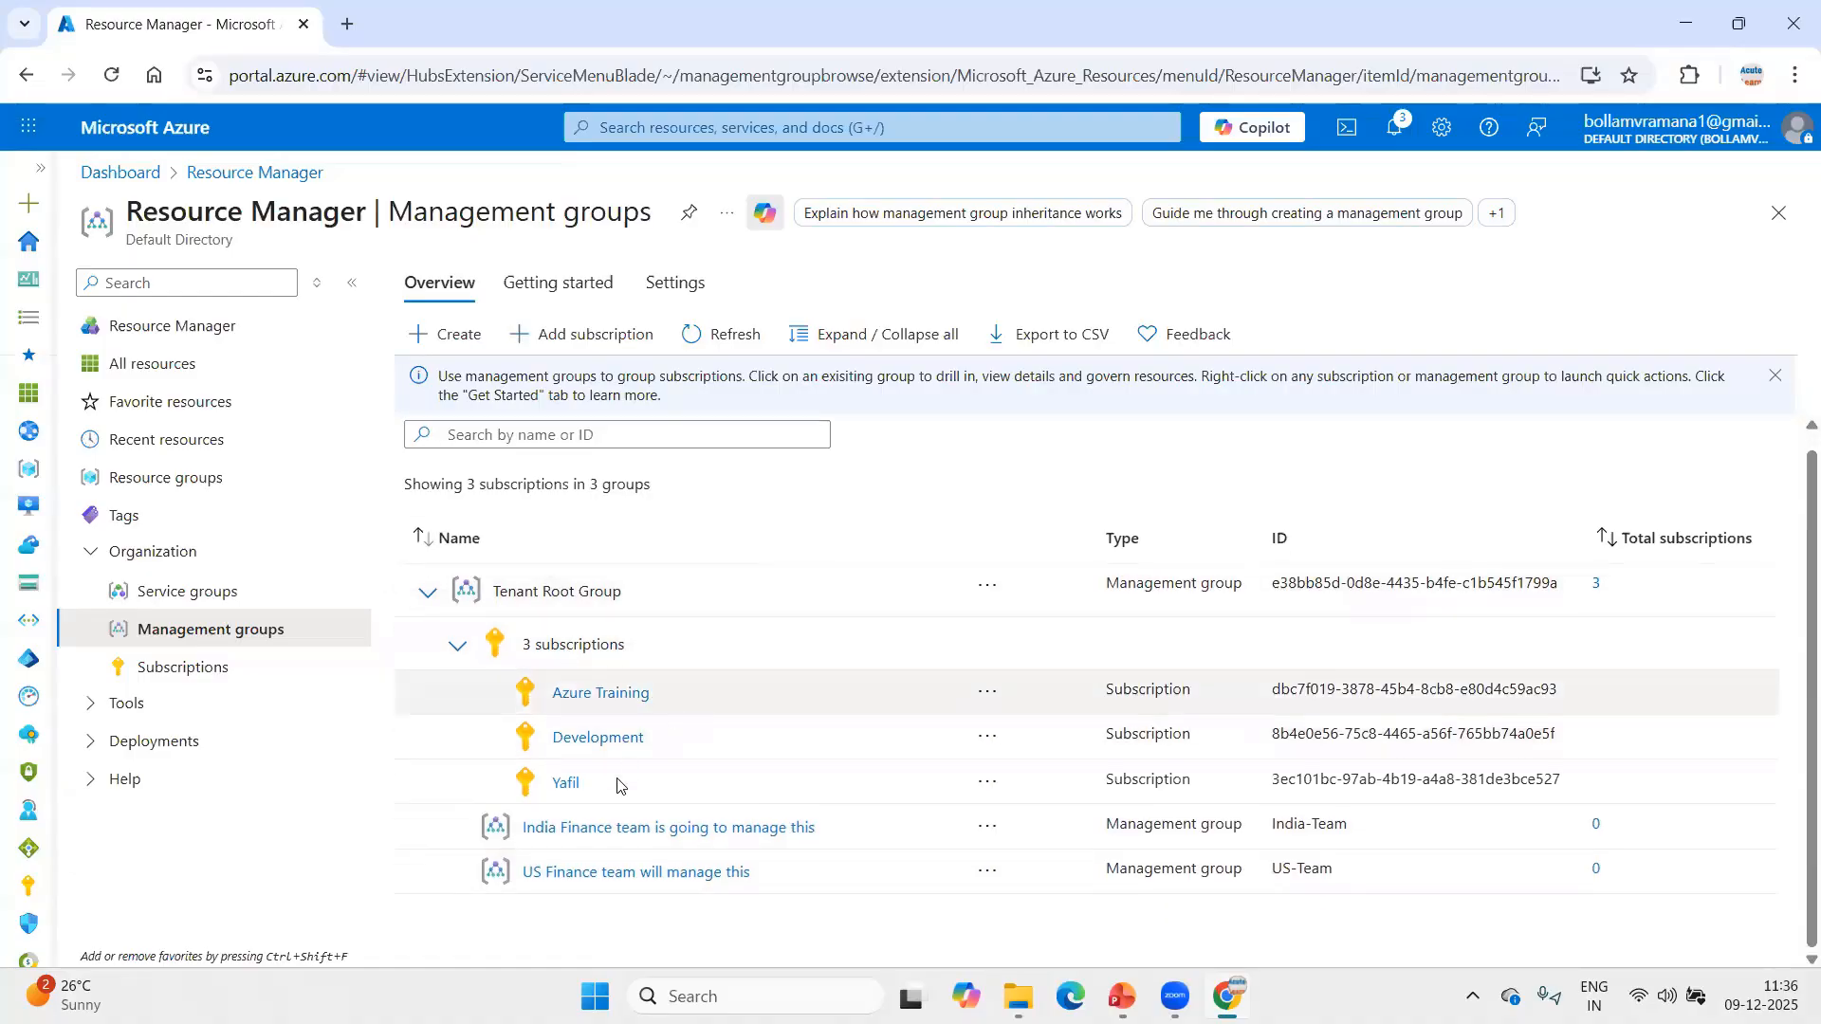
pyautogui.click(987, 781)
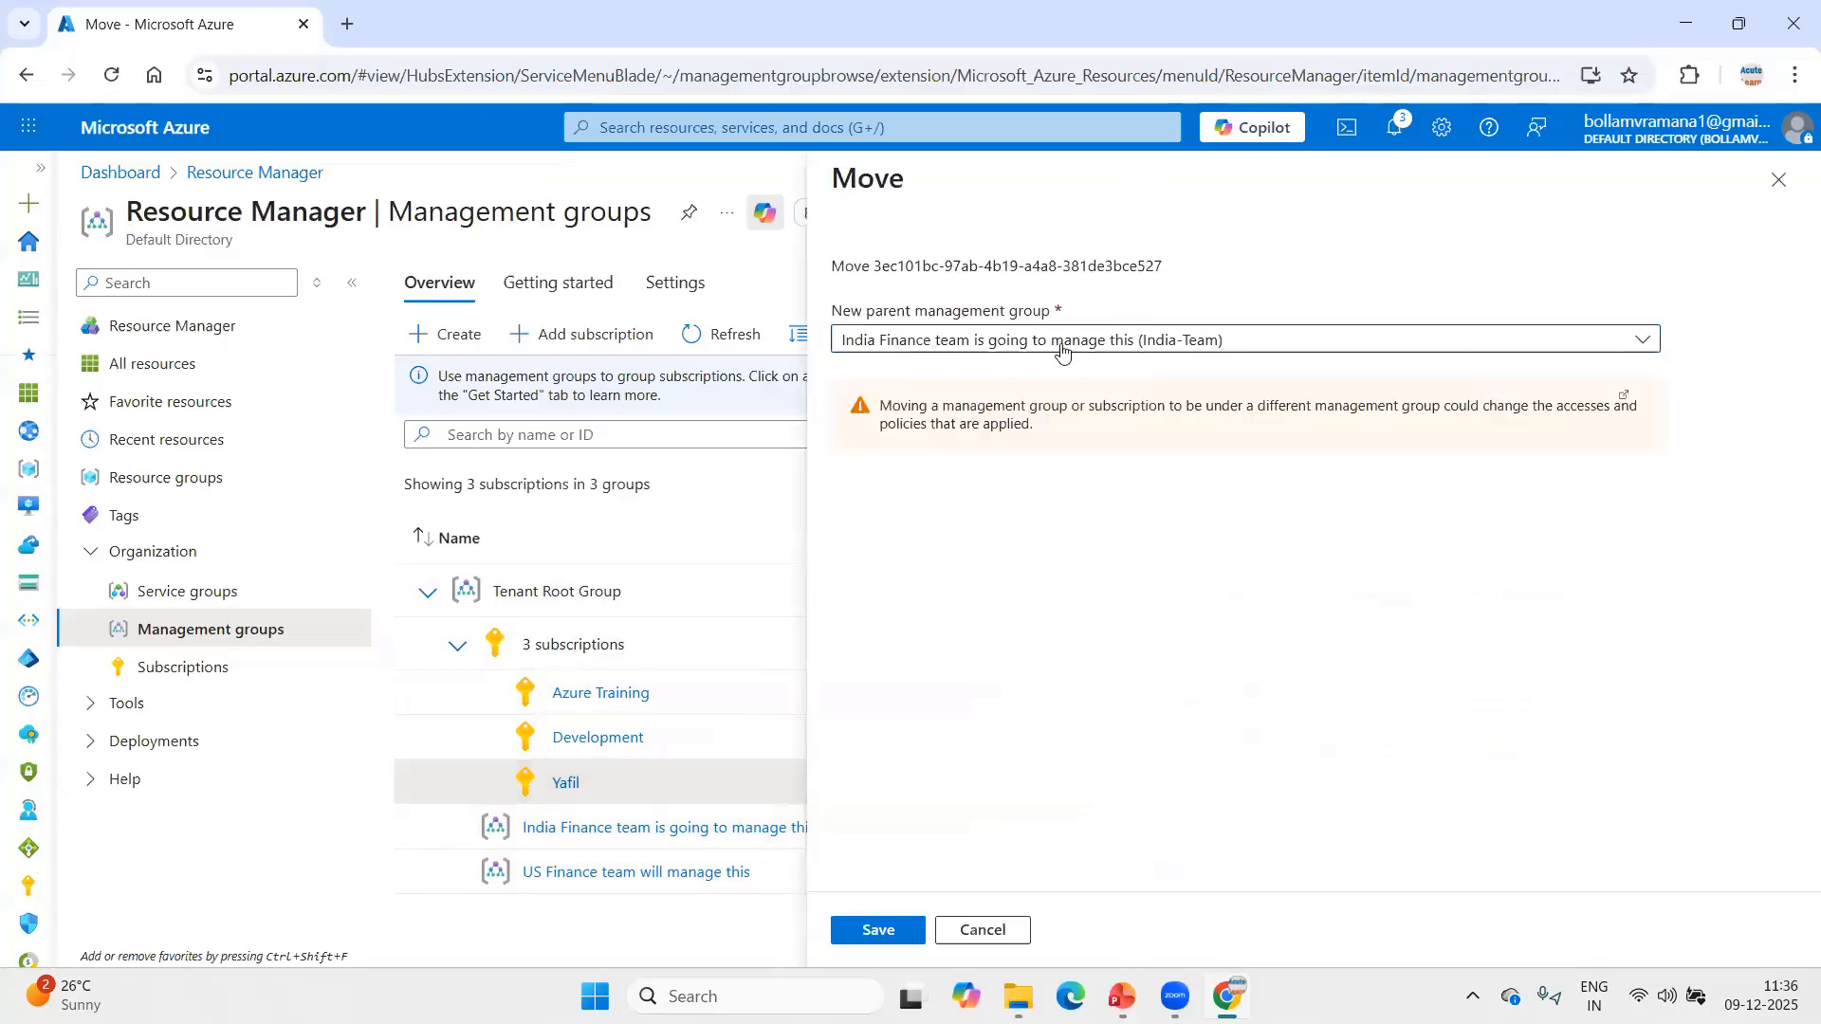
pyautogui.click(867, 934)
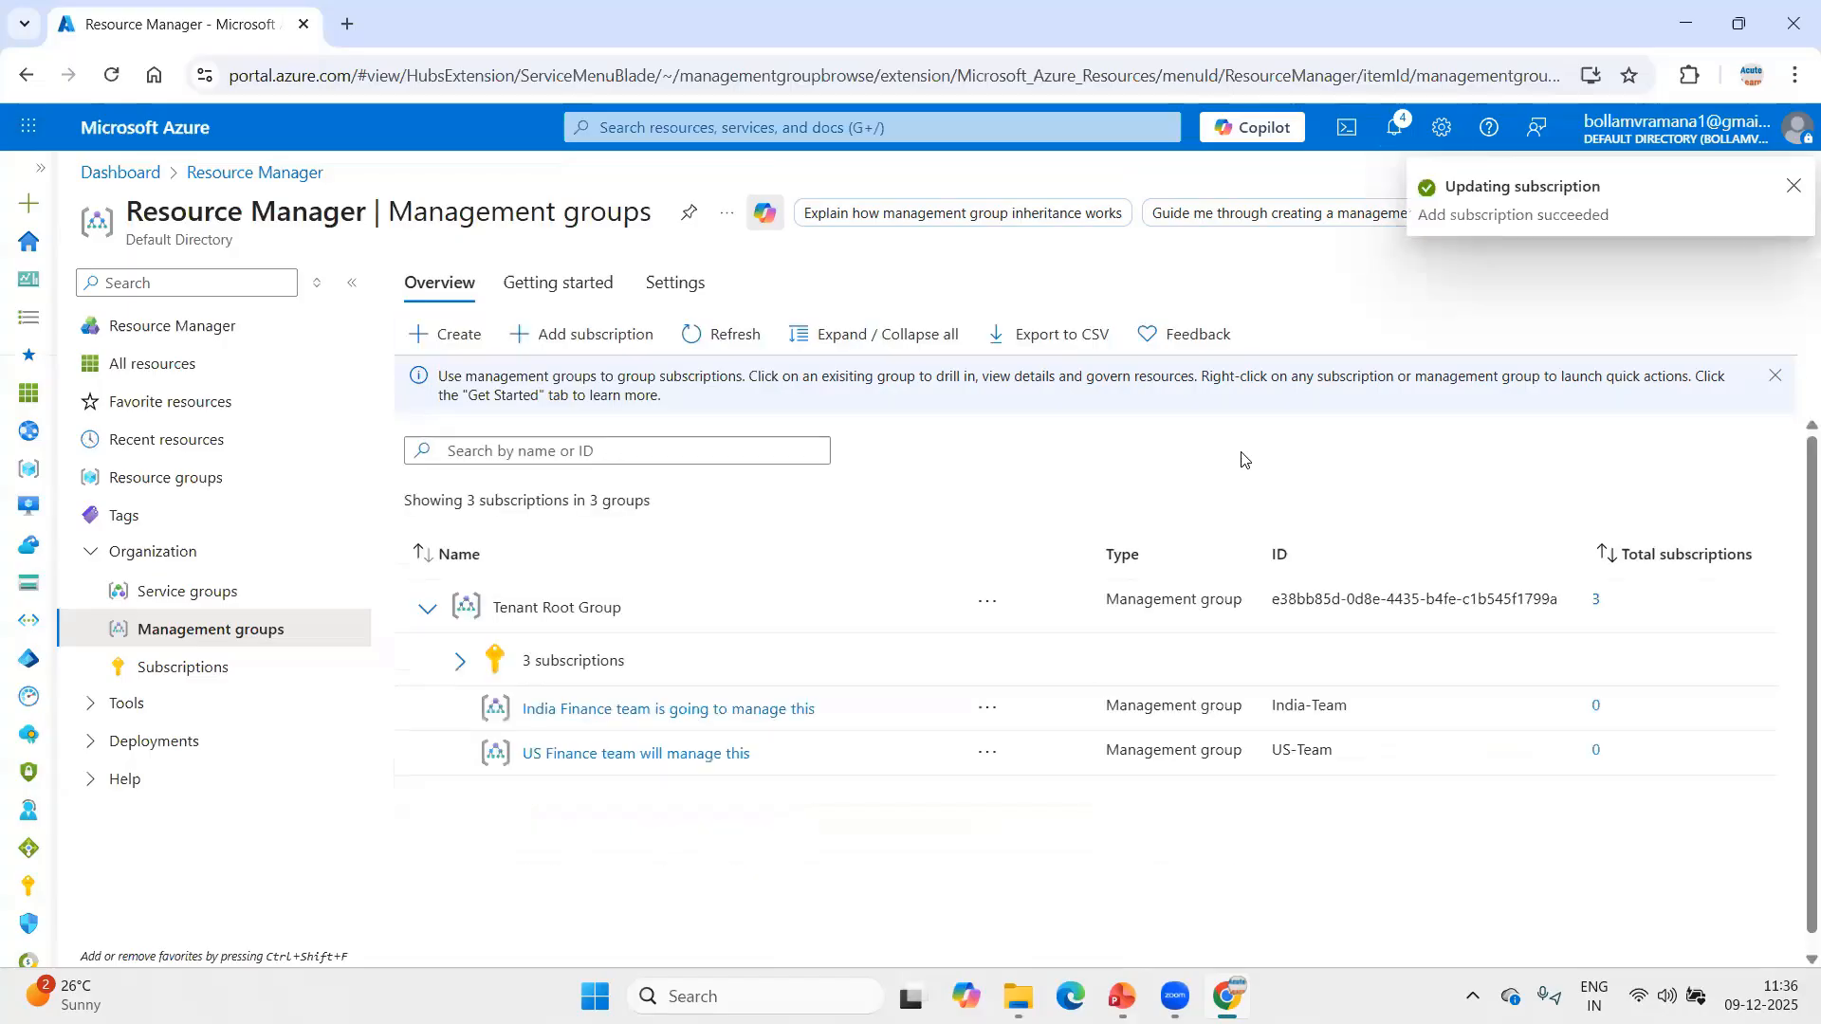
# Refresh the management groups list and check which subscriptions belong to the India-Team group.
pyautogui.click(723, 346)
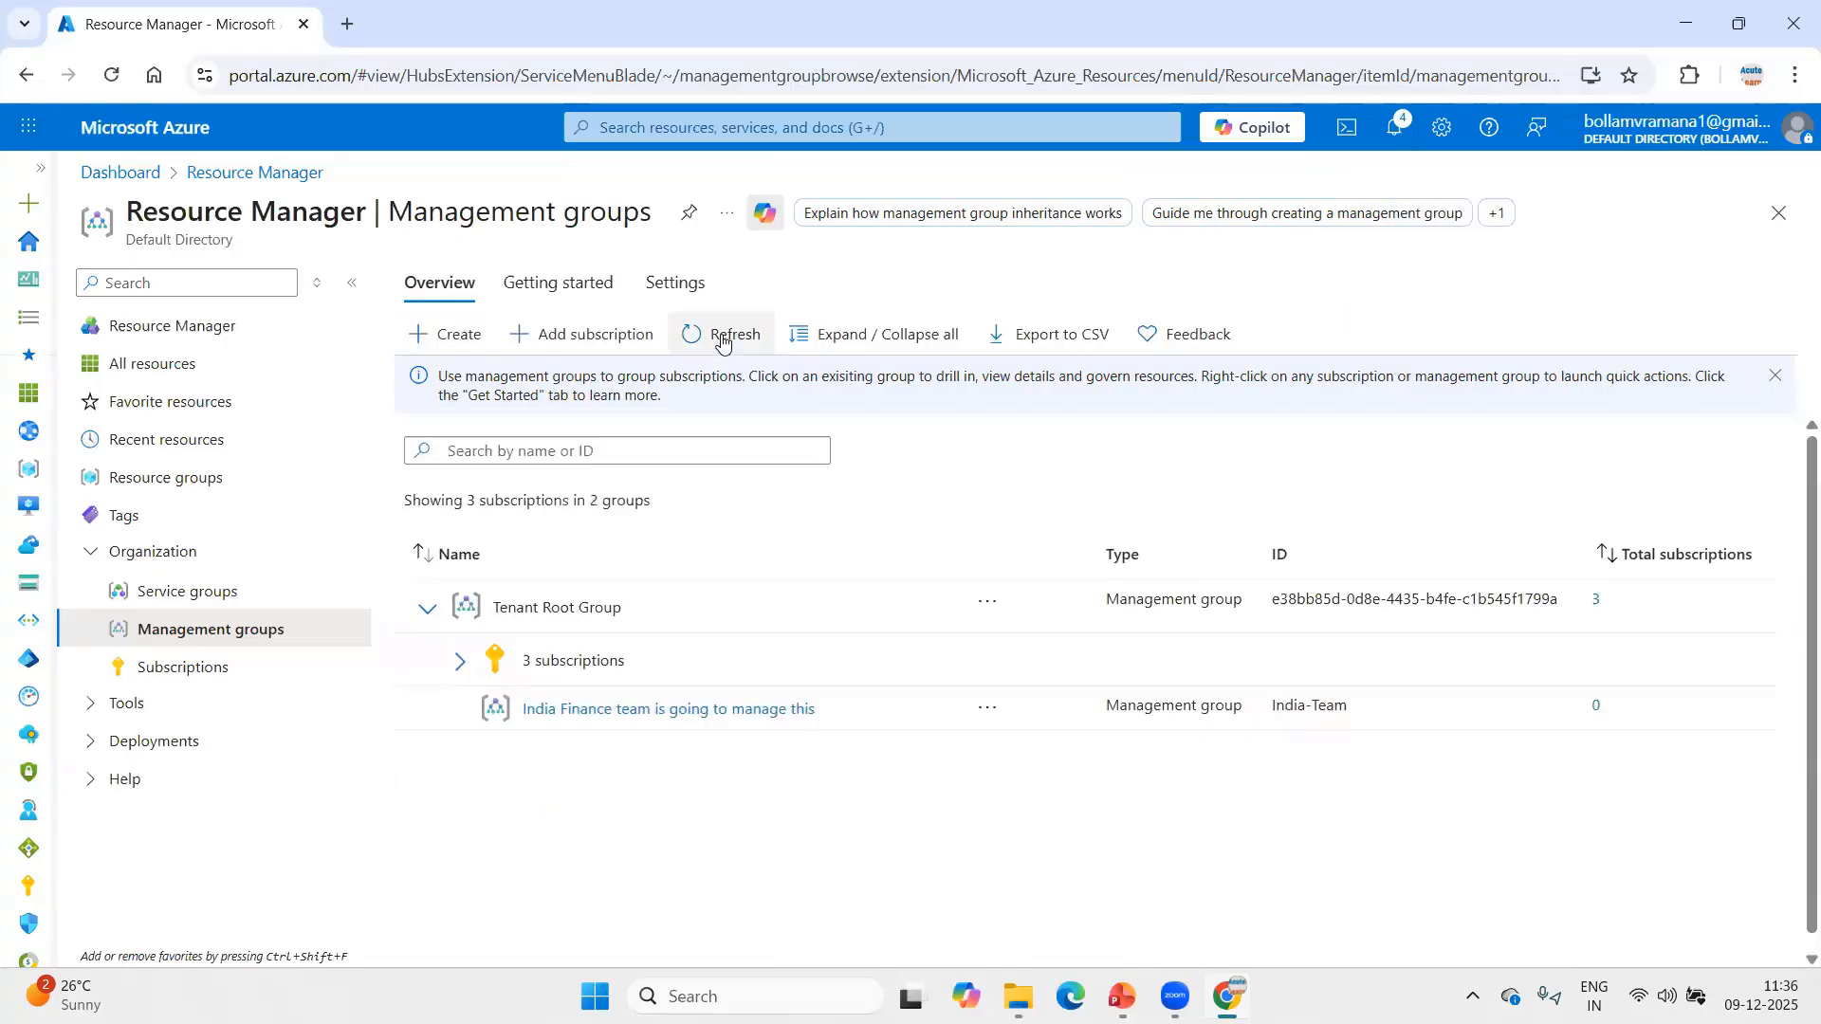
pyautogui.click(723, 341)
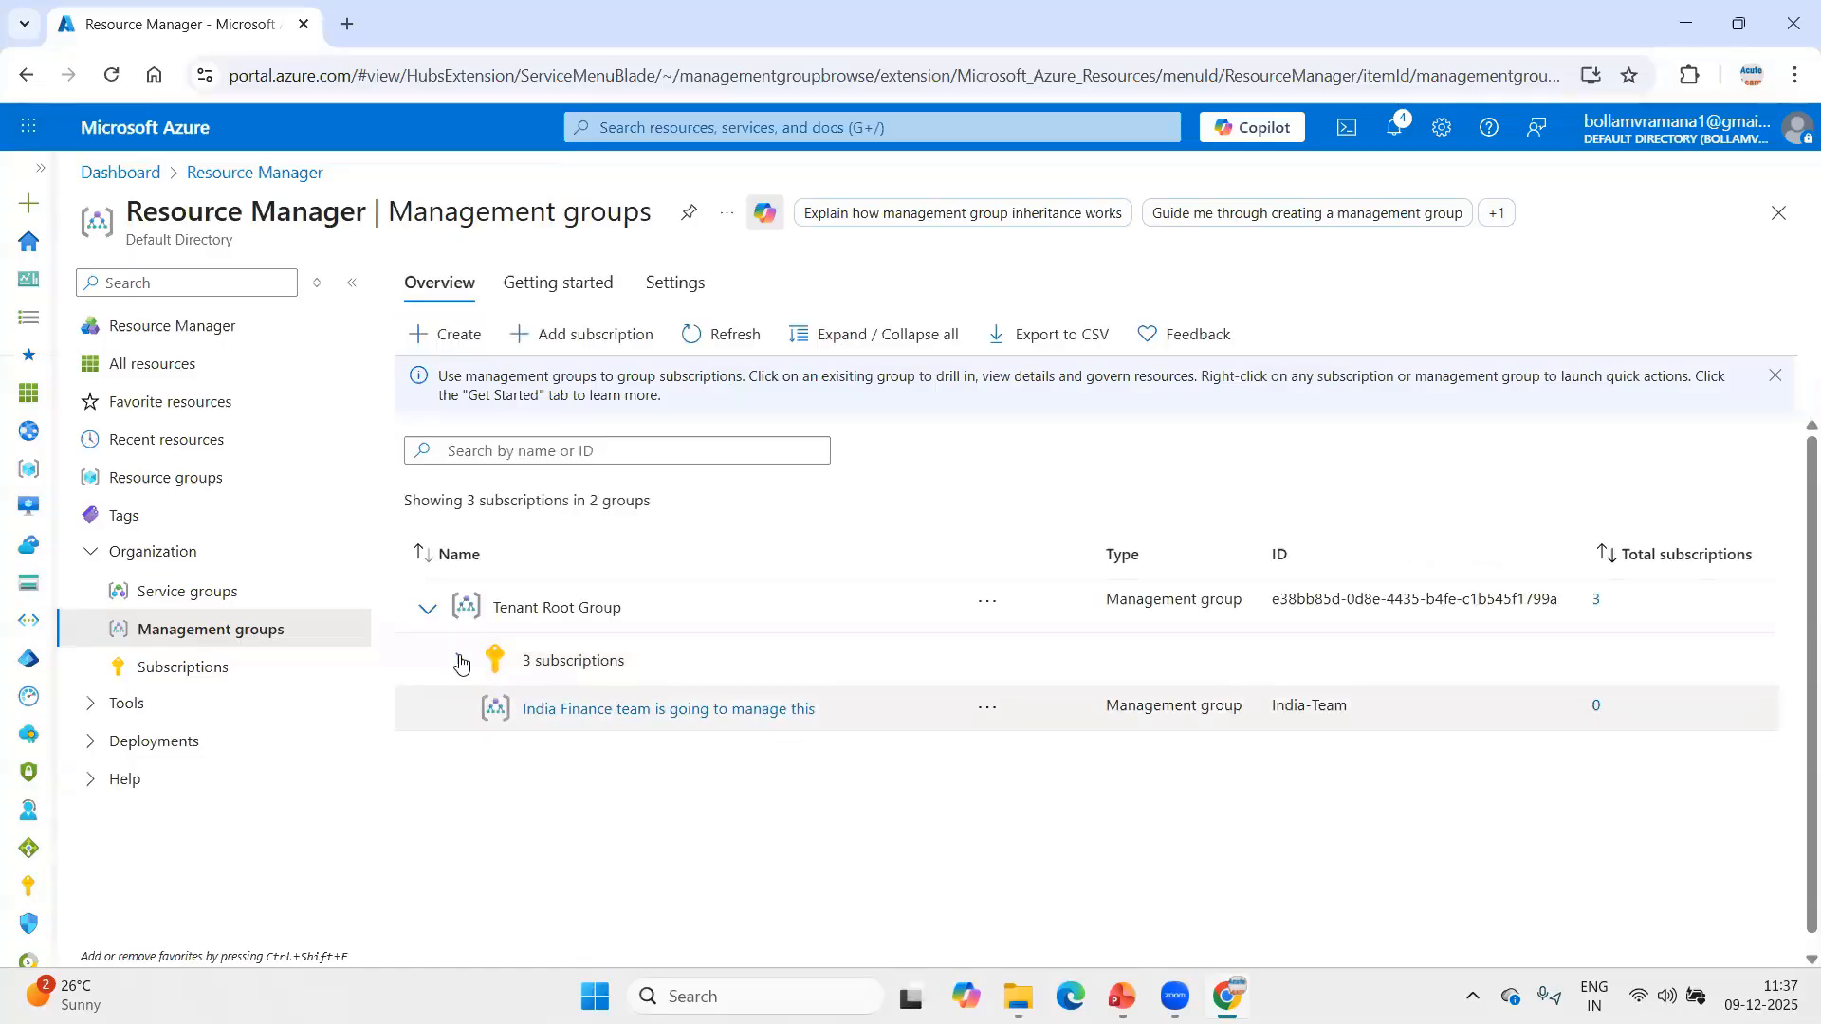
pyautogui.click(679, 718)
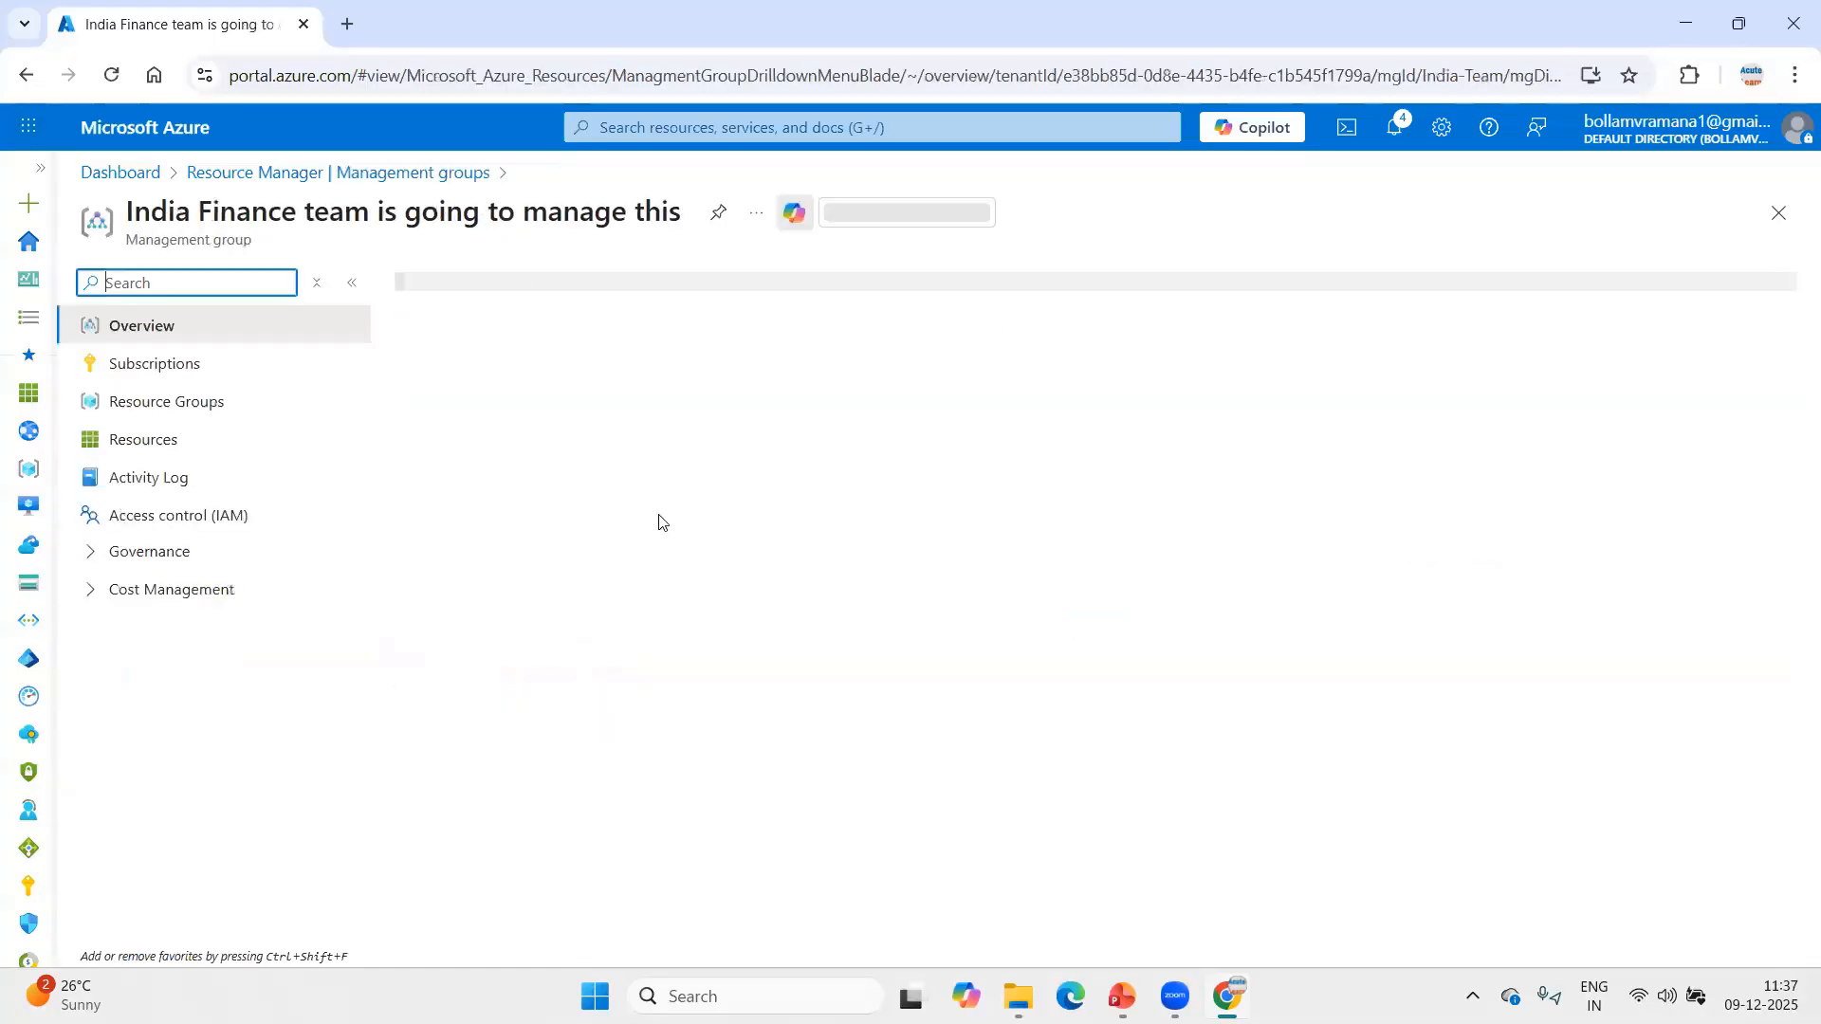
pyautogui.click(169, 375)
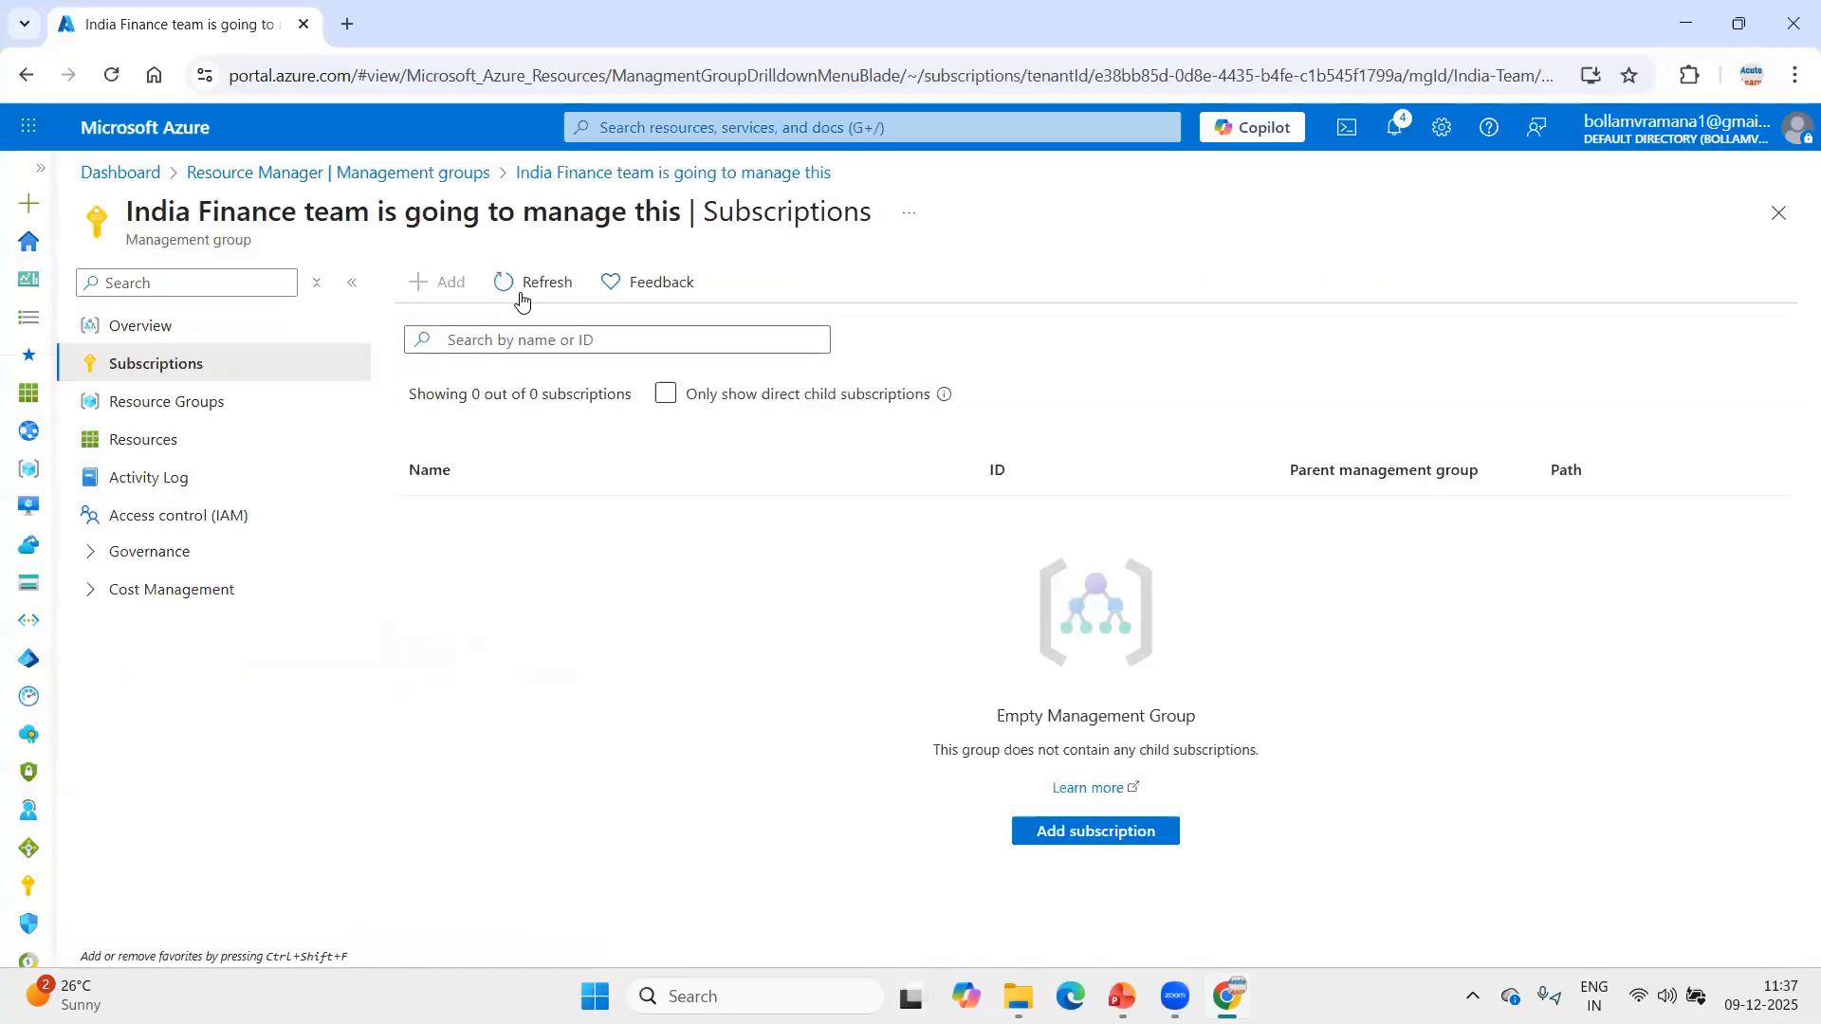
pyautogui.click(529, 290)
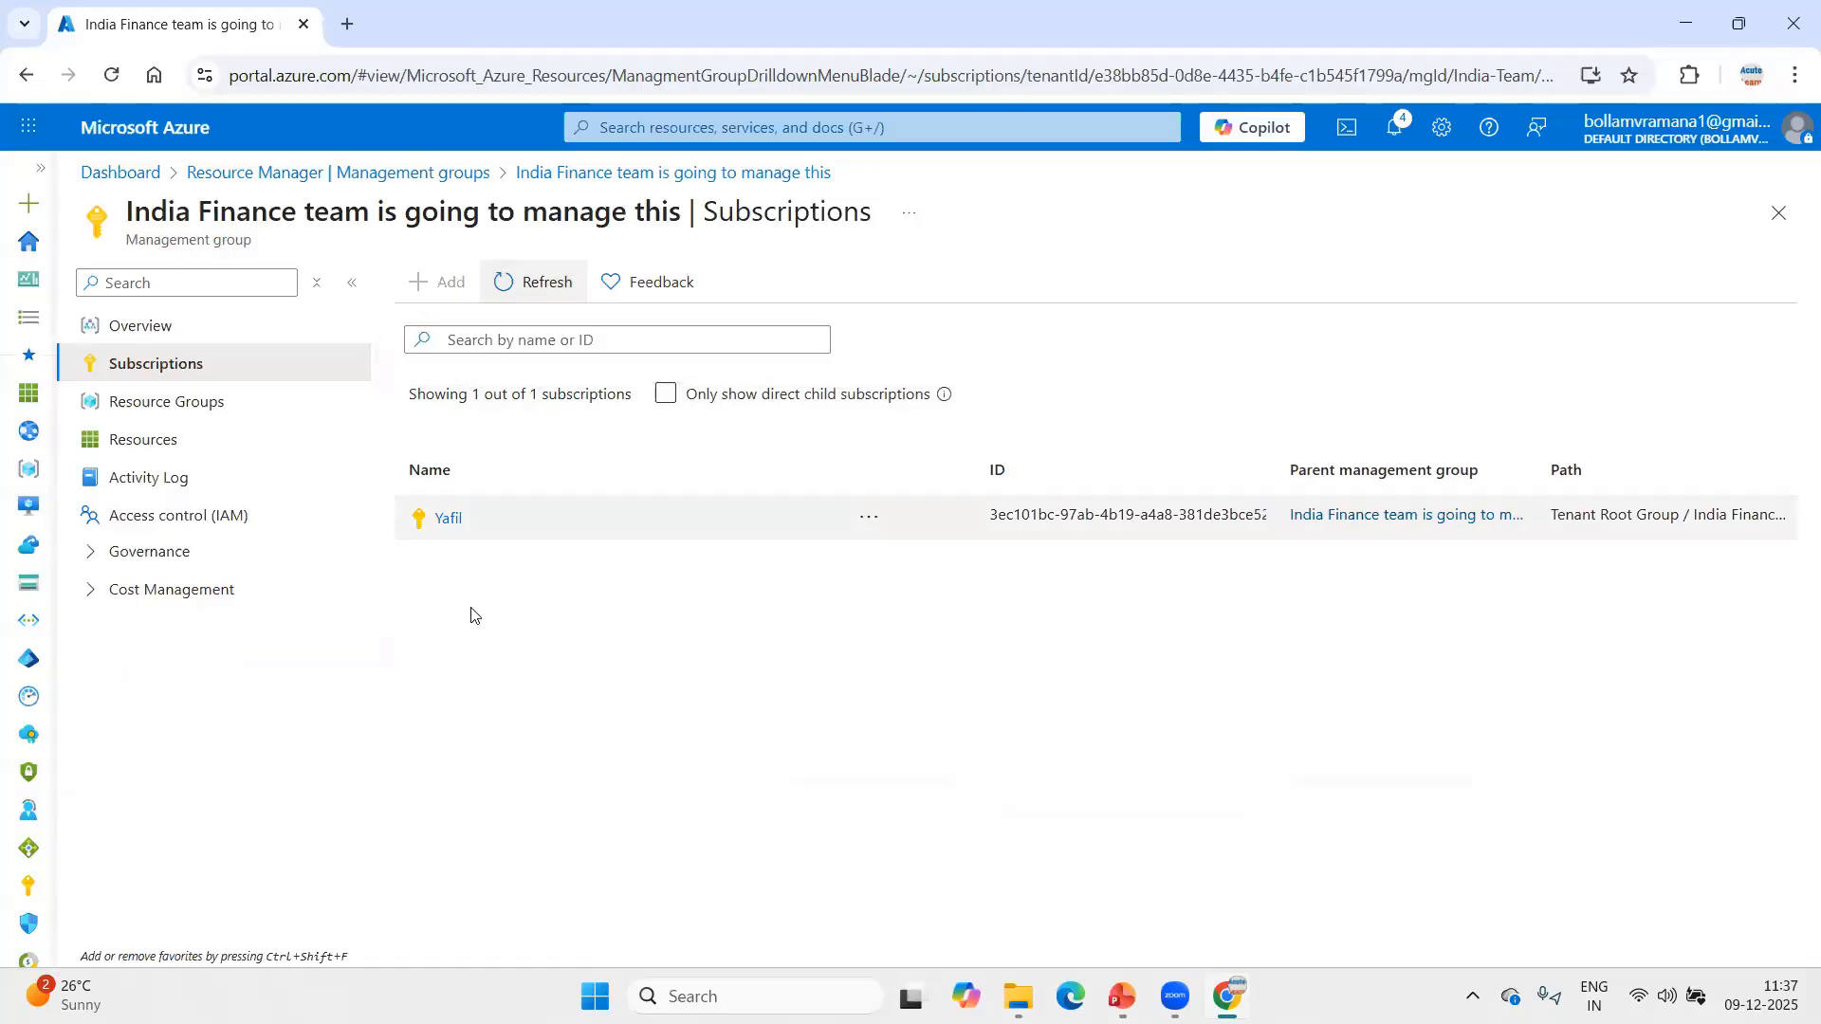
pyautogui.click(1778, 214)
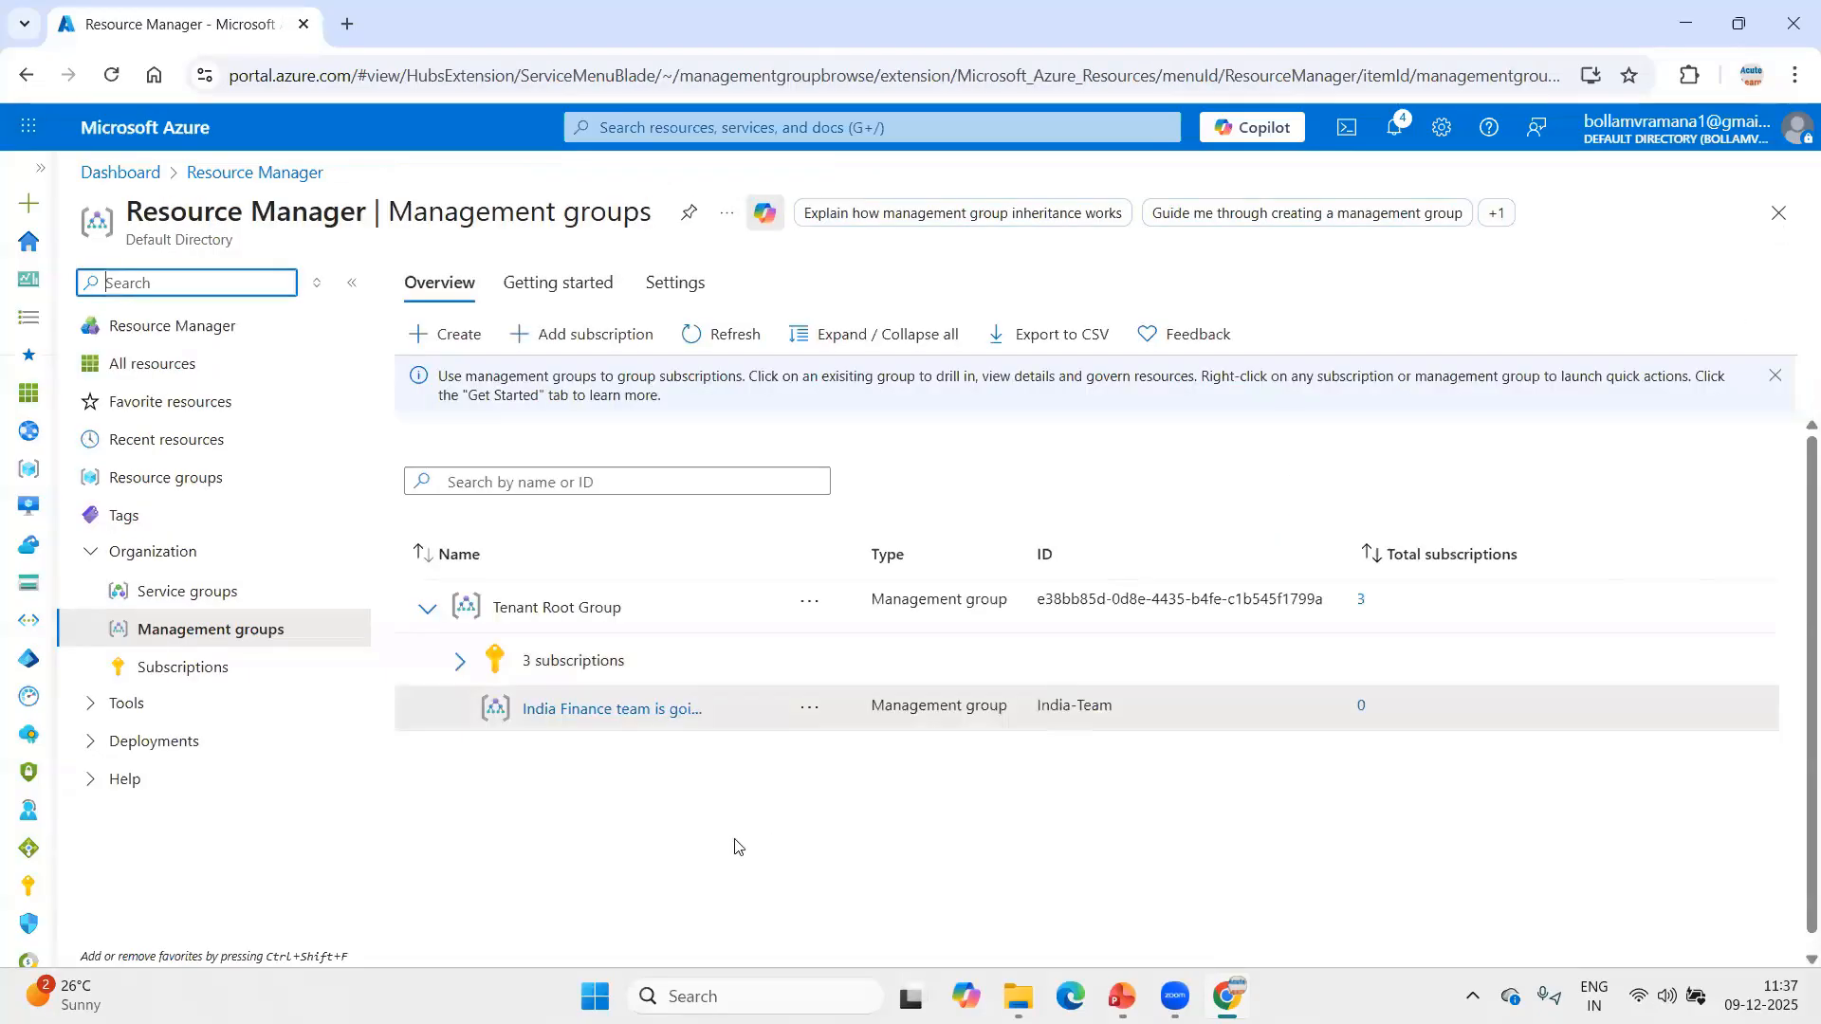
# Refresh the management groups list and move the Azure Training subscription from Tenant Root Group to another parent management group.
pyautogui.click(745, 338)
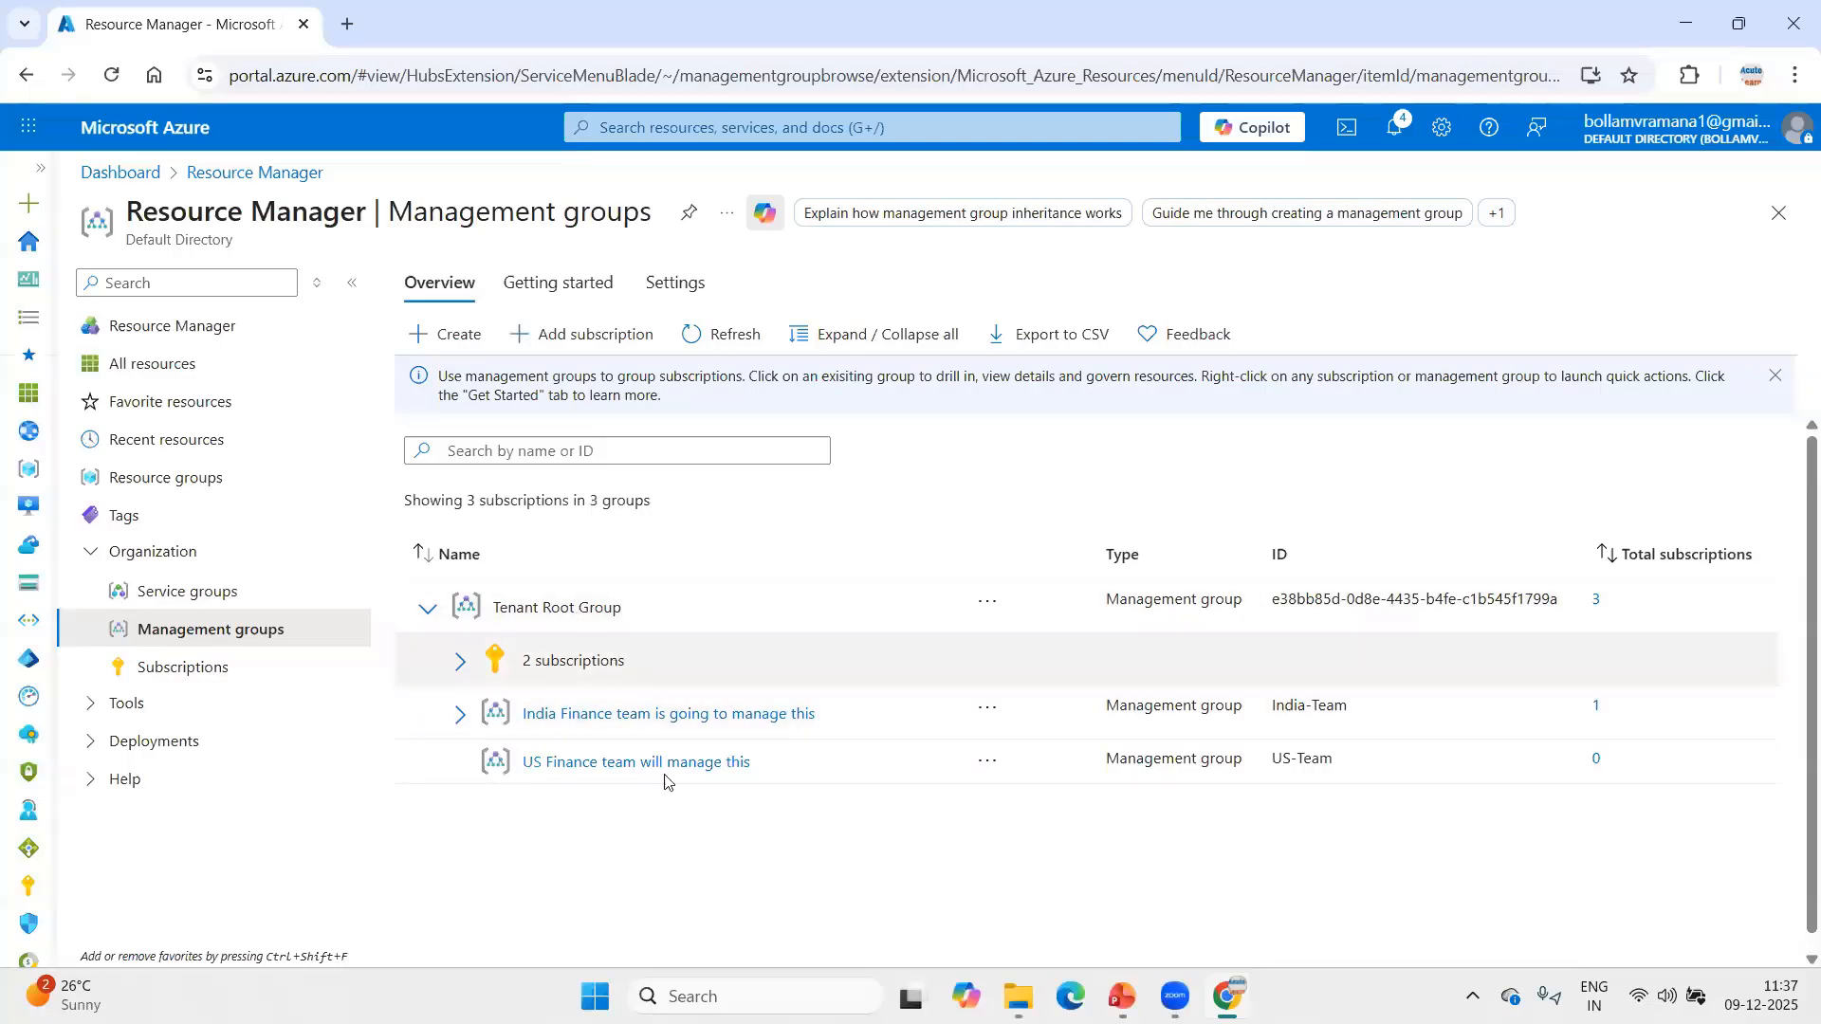
pyautogui.click(462, 661)
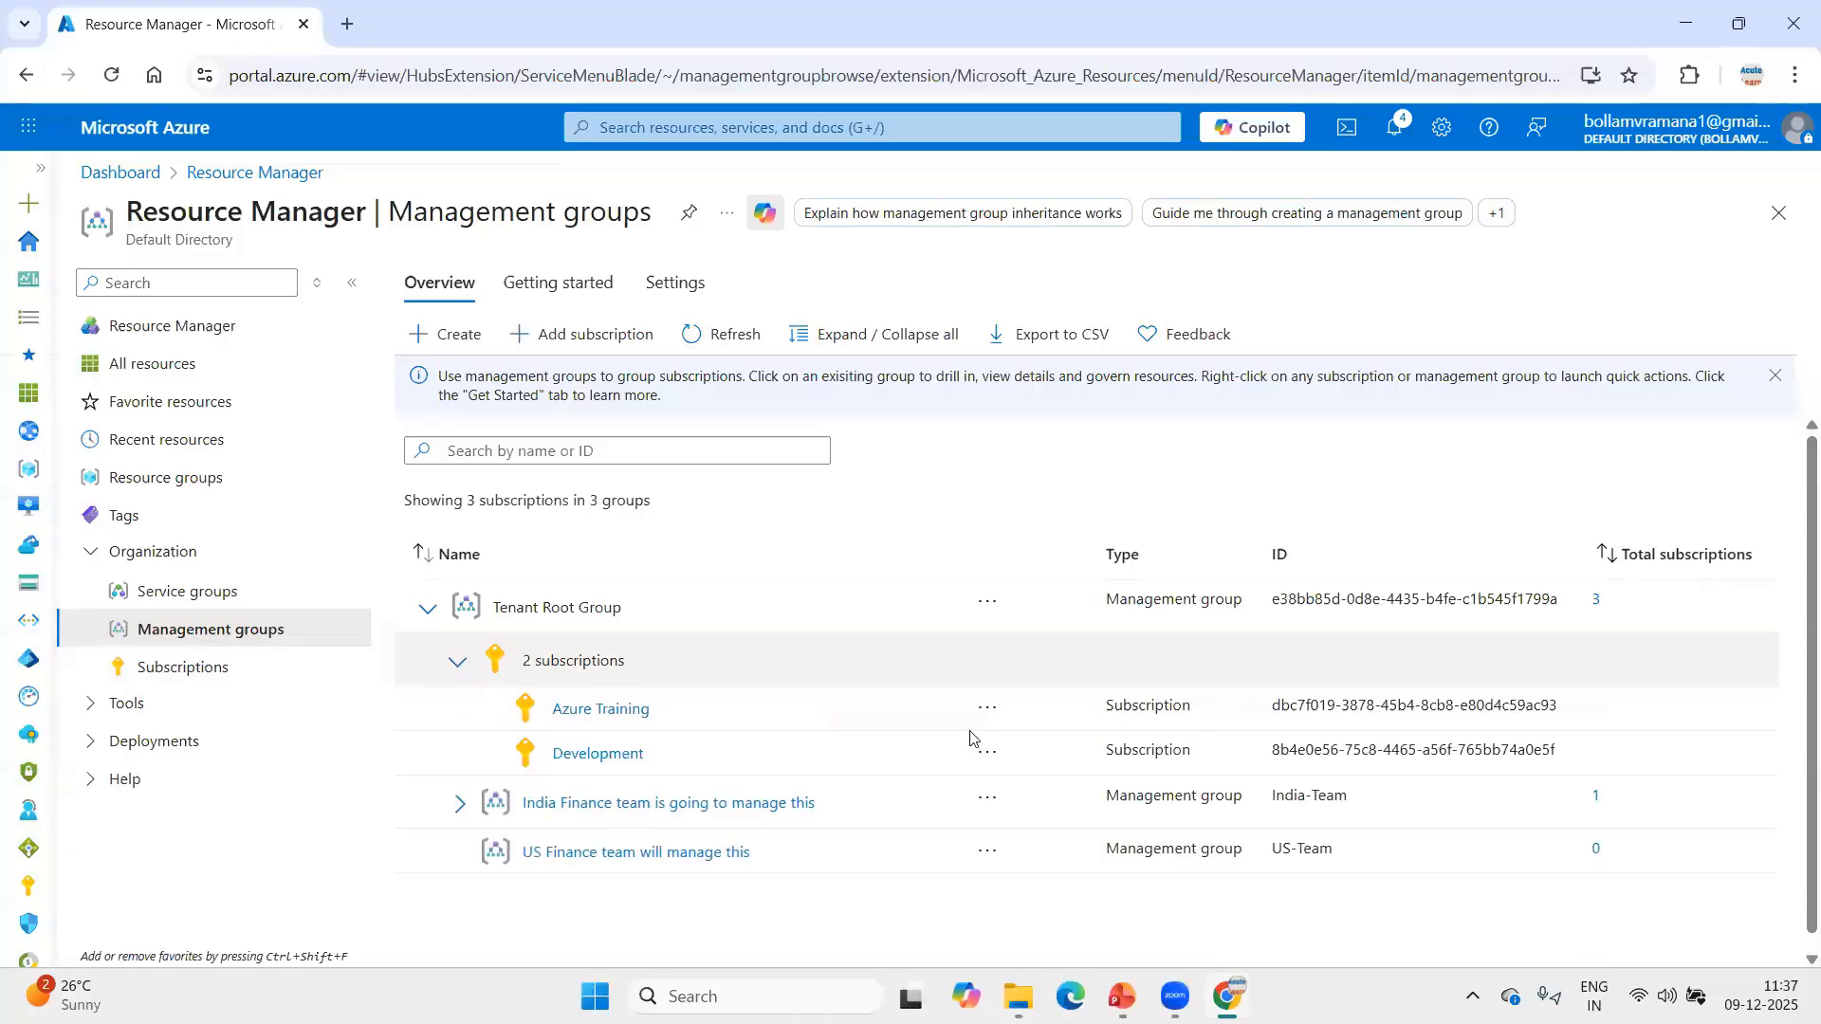
pyautogui.click(986, 712)
pyautogui.click(991, 749)
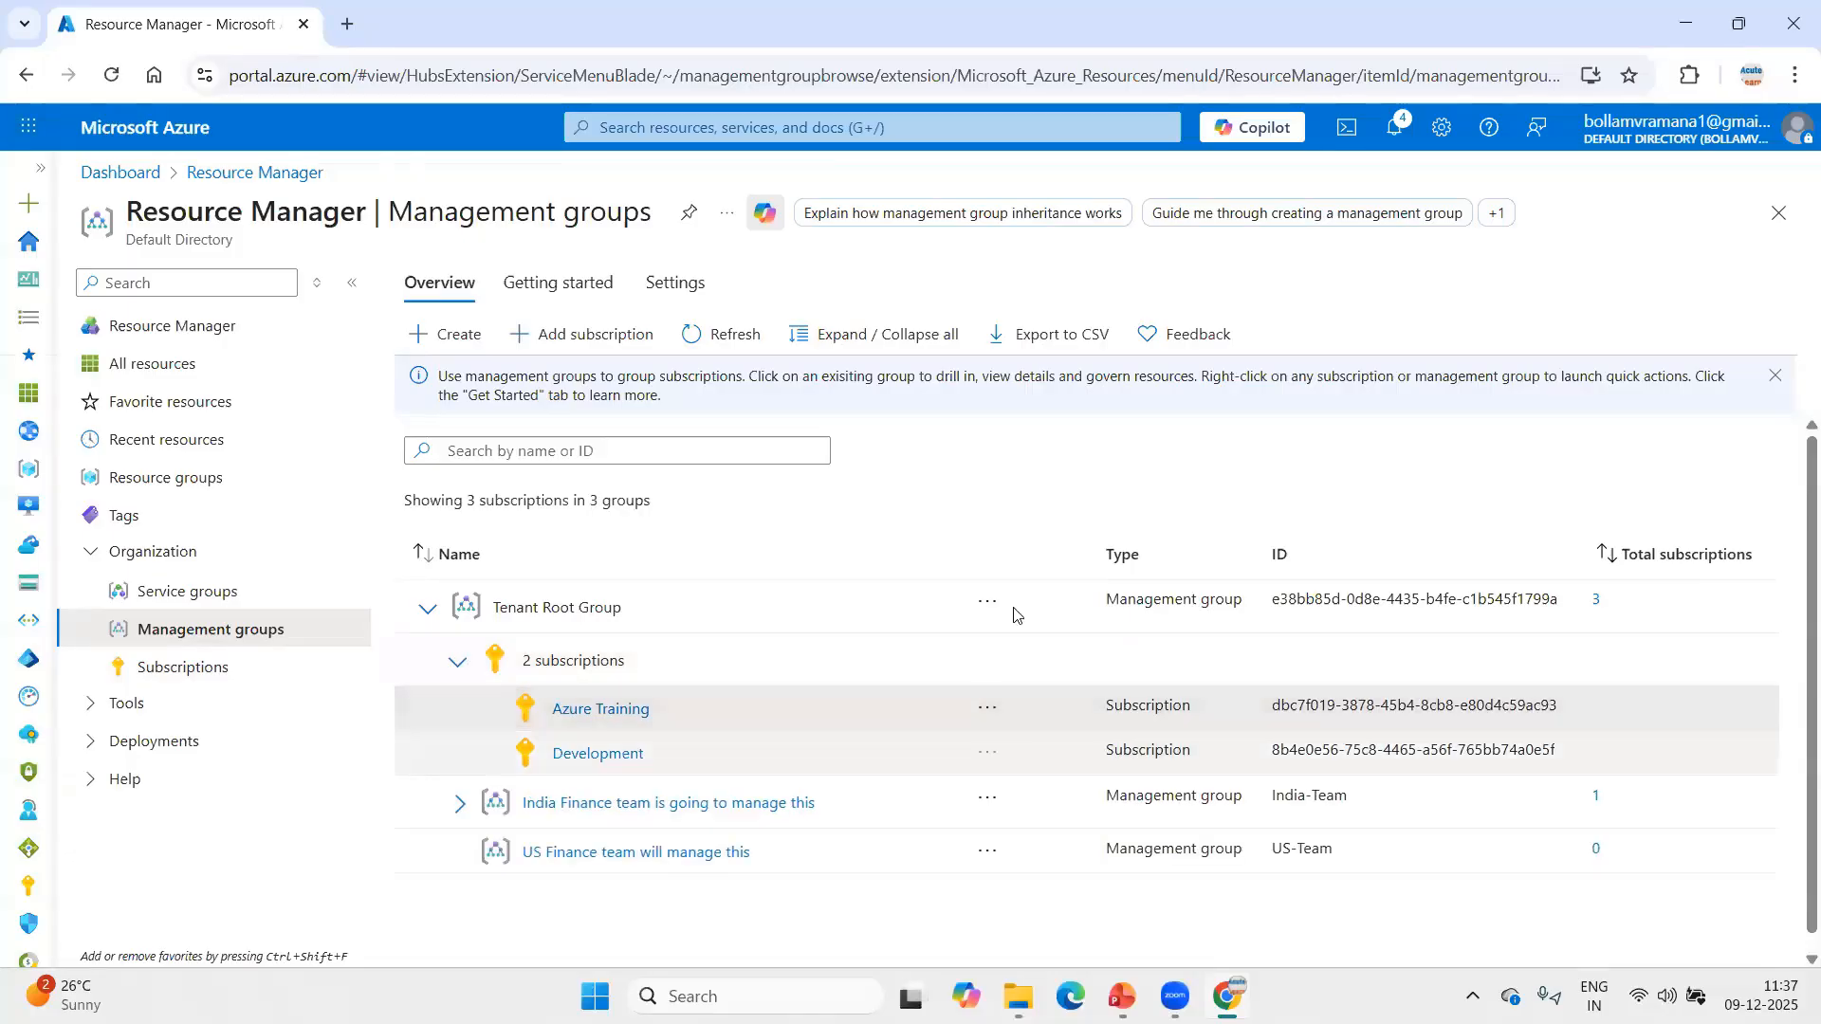
pyautogui.click(1013, 343)
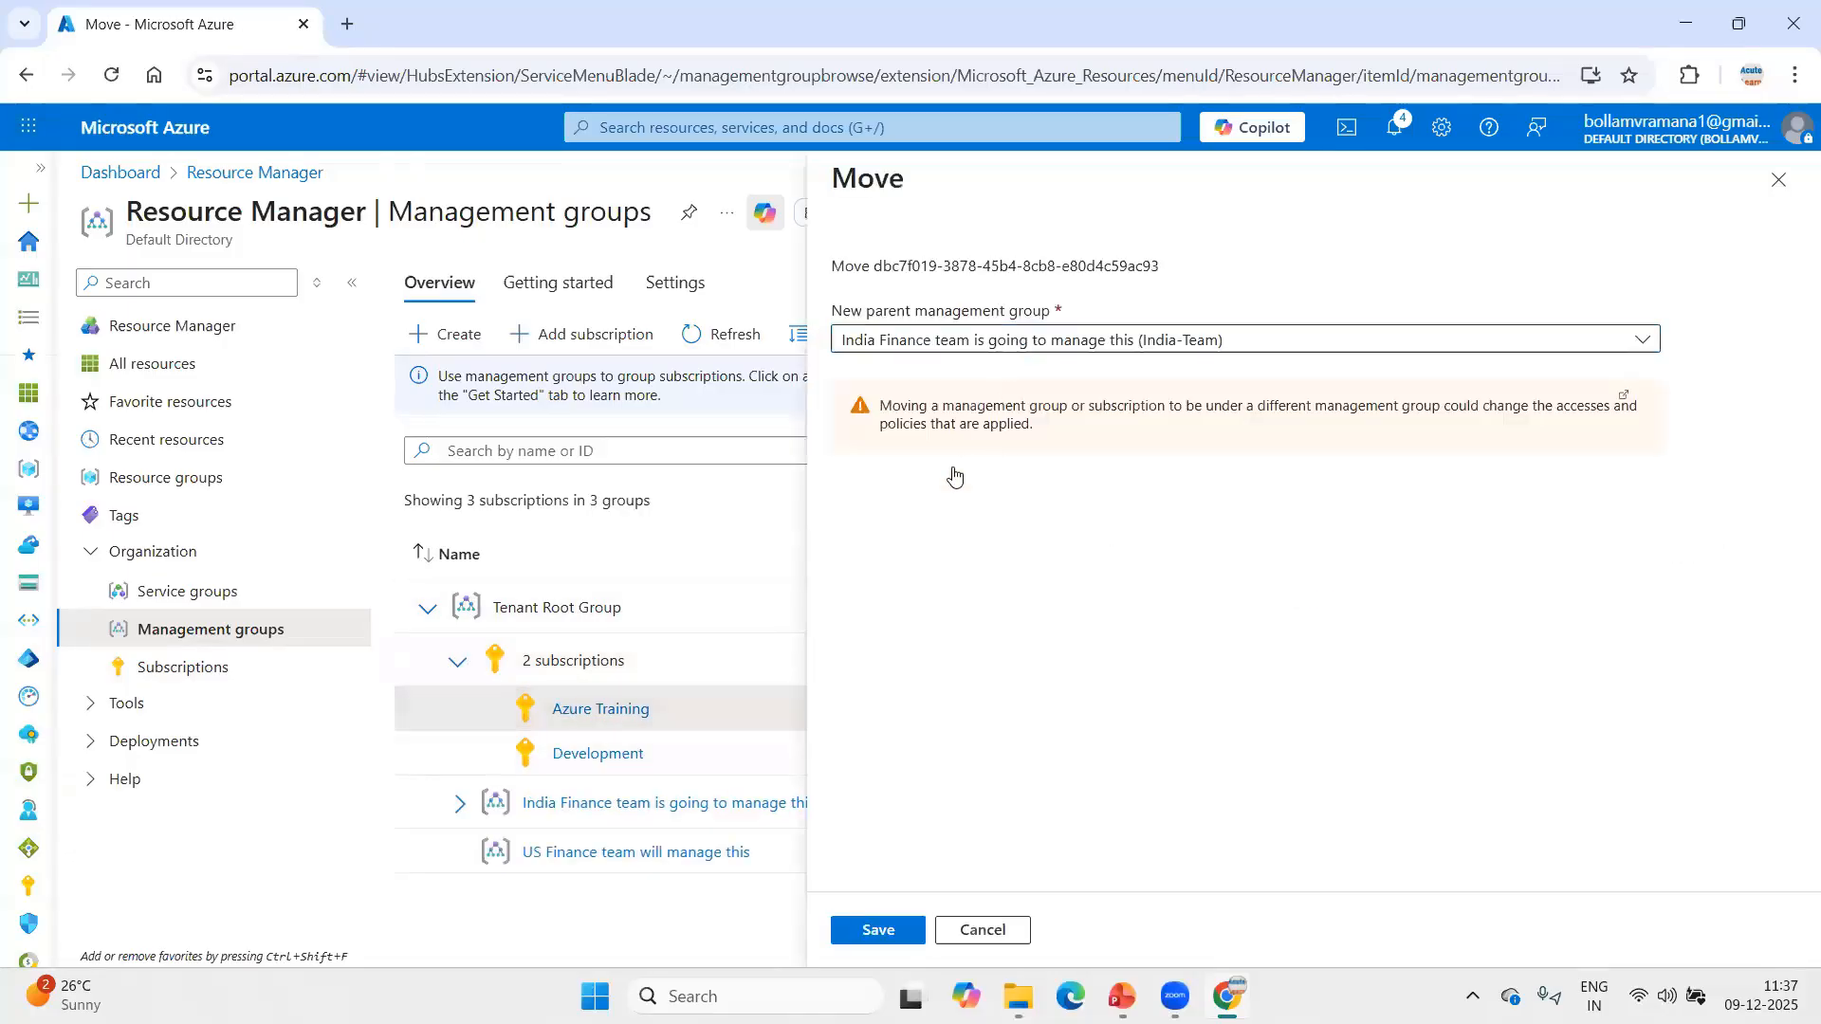
pyautogui.click(1049, 464)
pyautogui.click(892, 930)
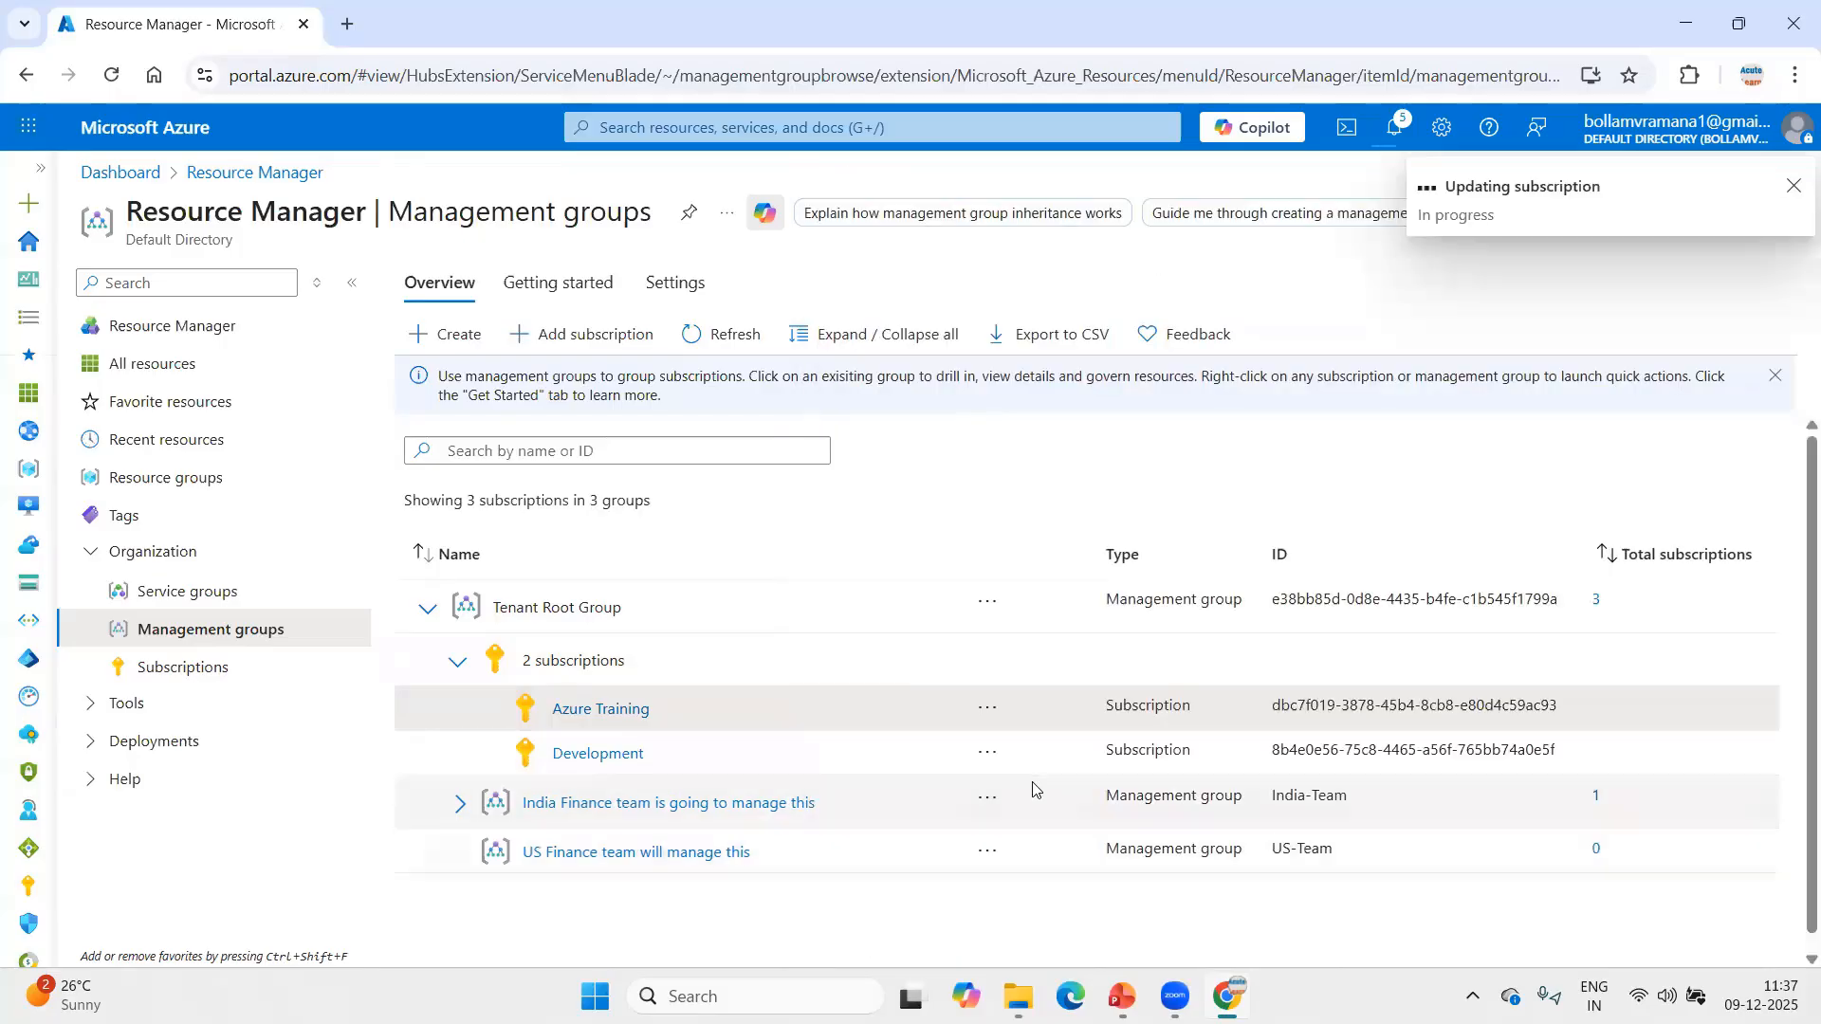
# Move the Development subscription from Tenant Root Group to the US-Team management group.
pyautogui.click(986, 753)
pyautogui.click(980, 803)
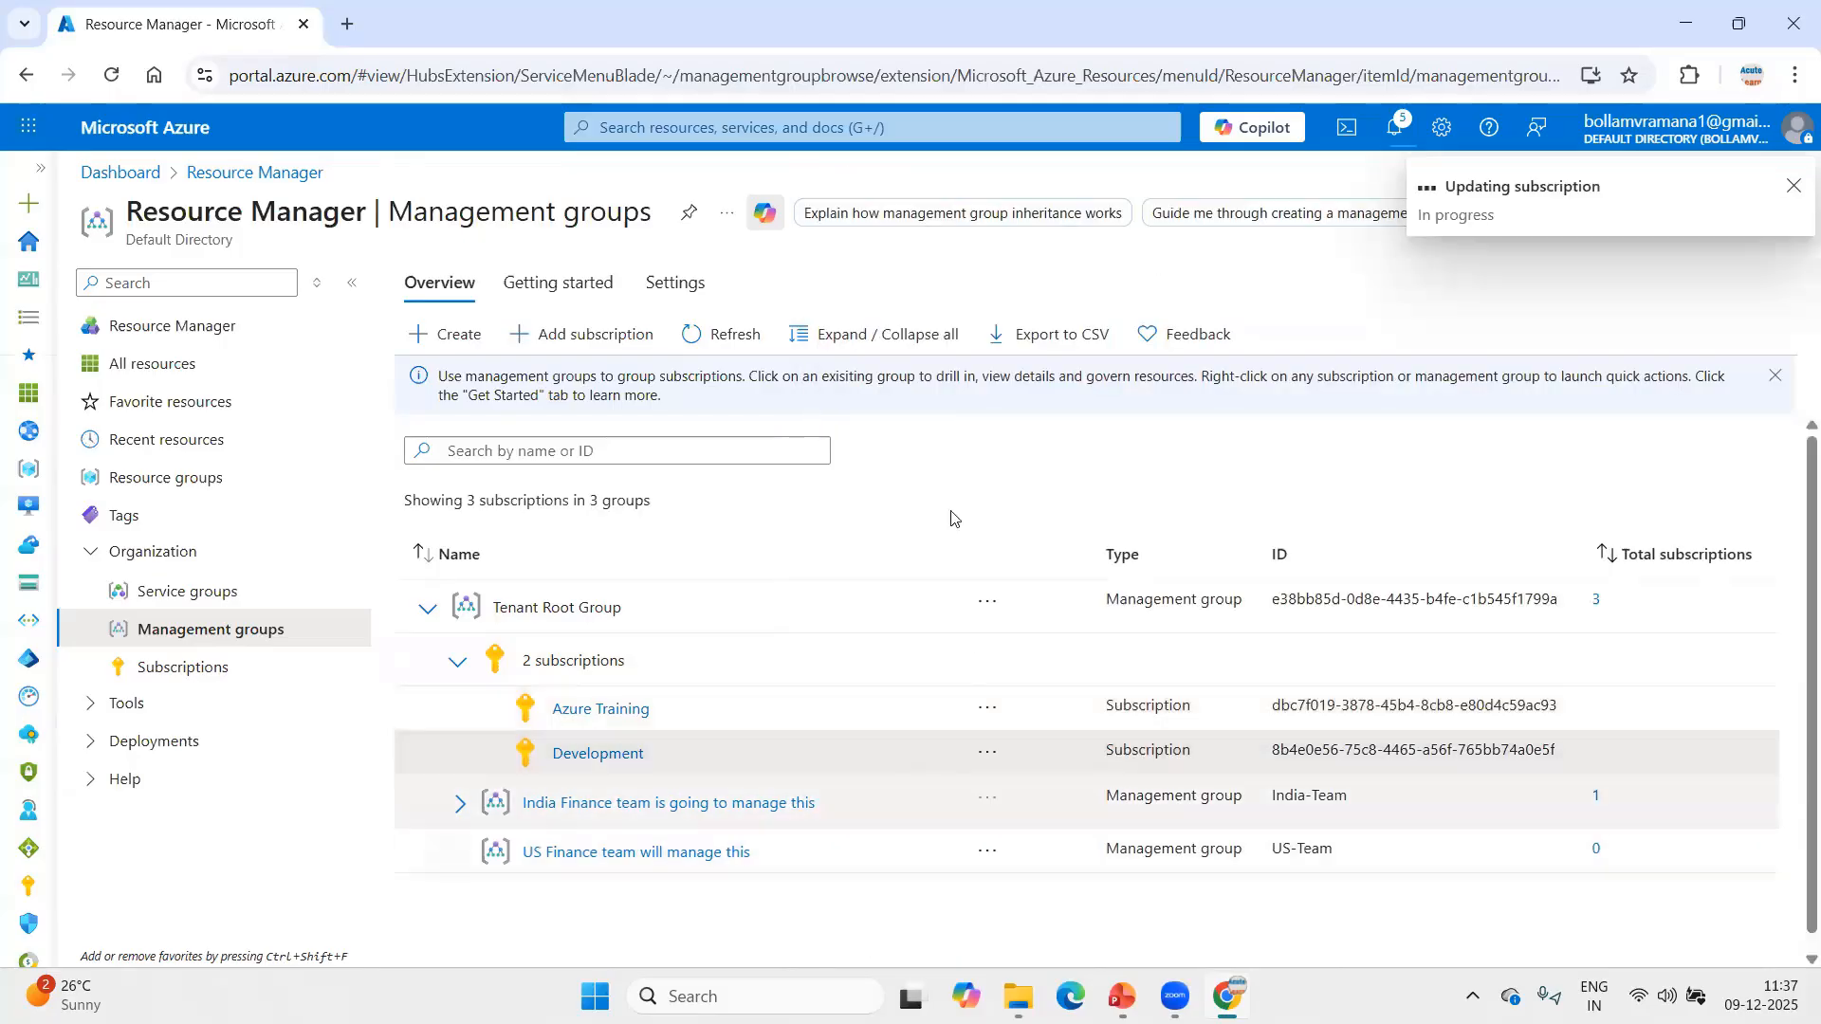
pyautogui.click(948, 339)
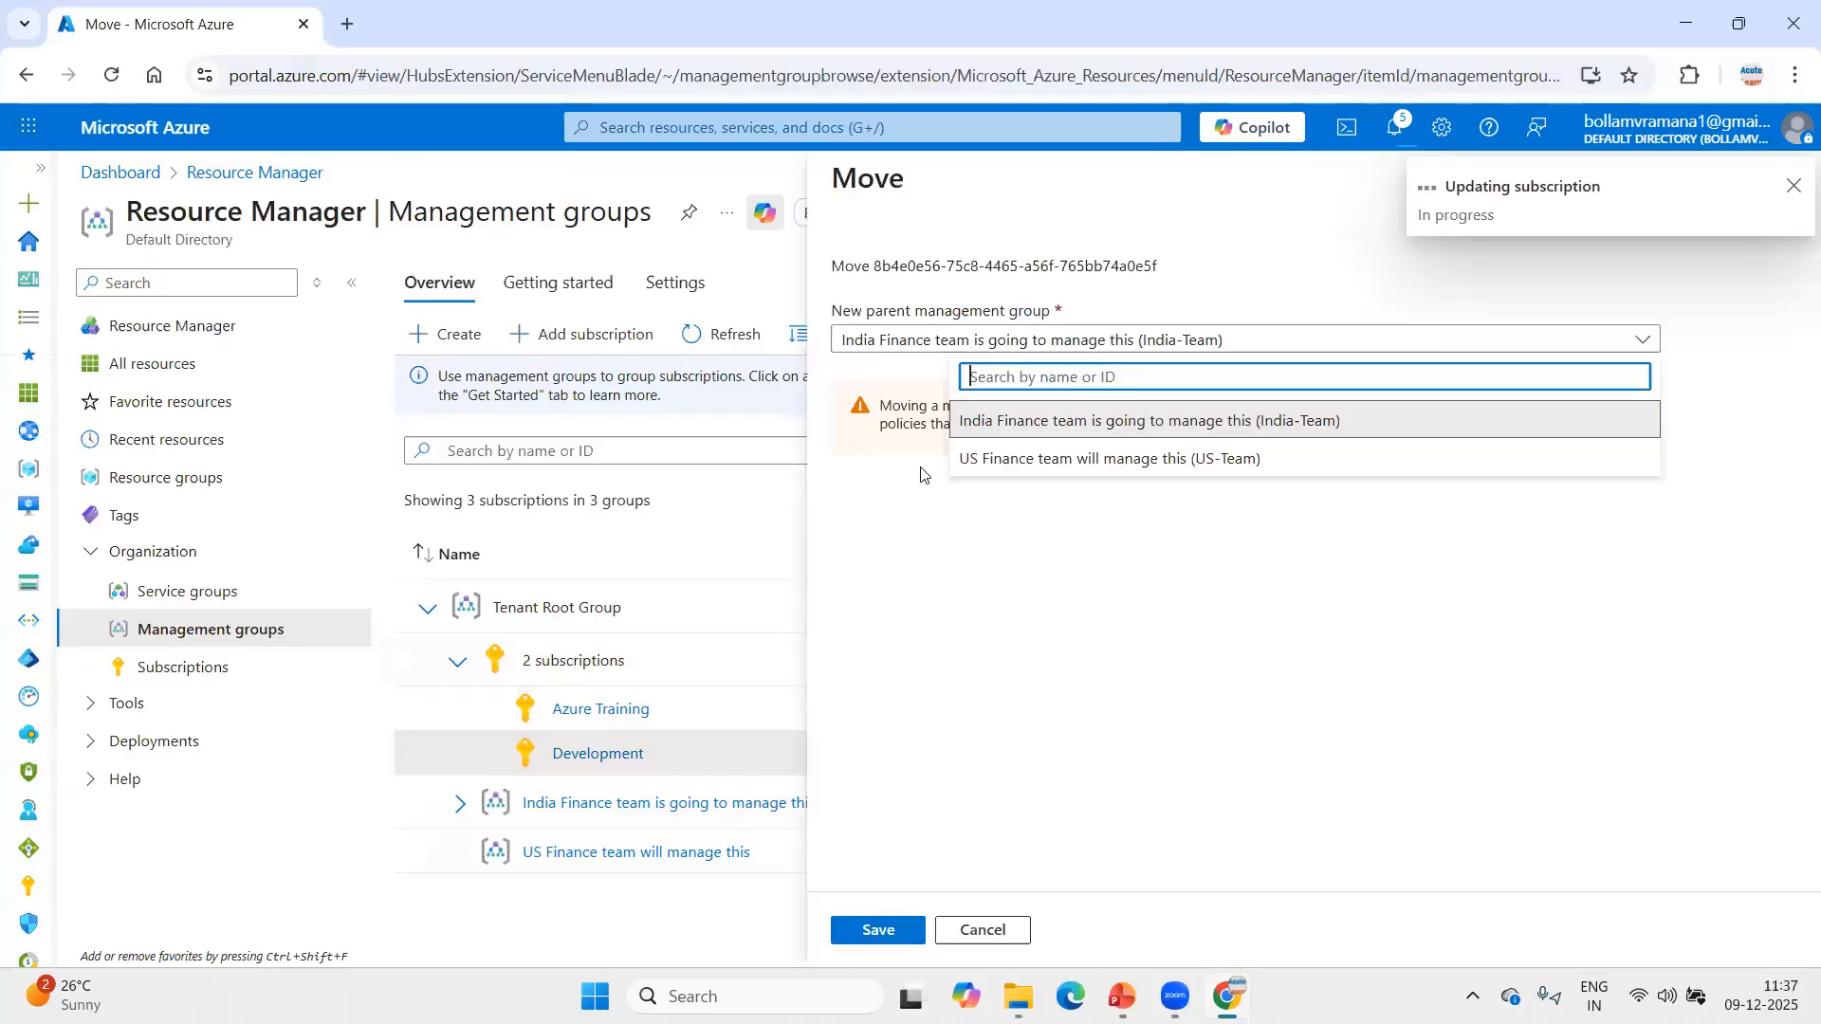
pyautogui.click(1035, 473)
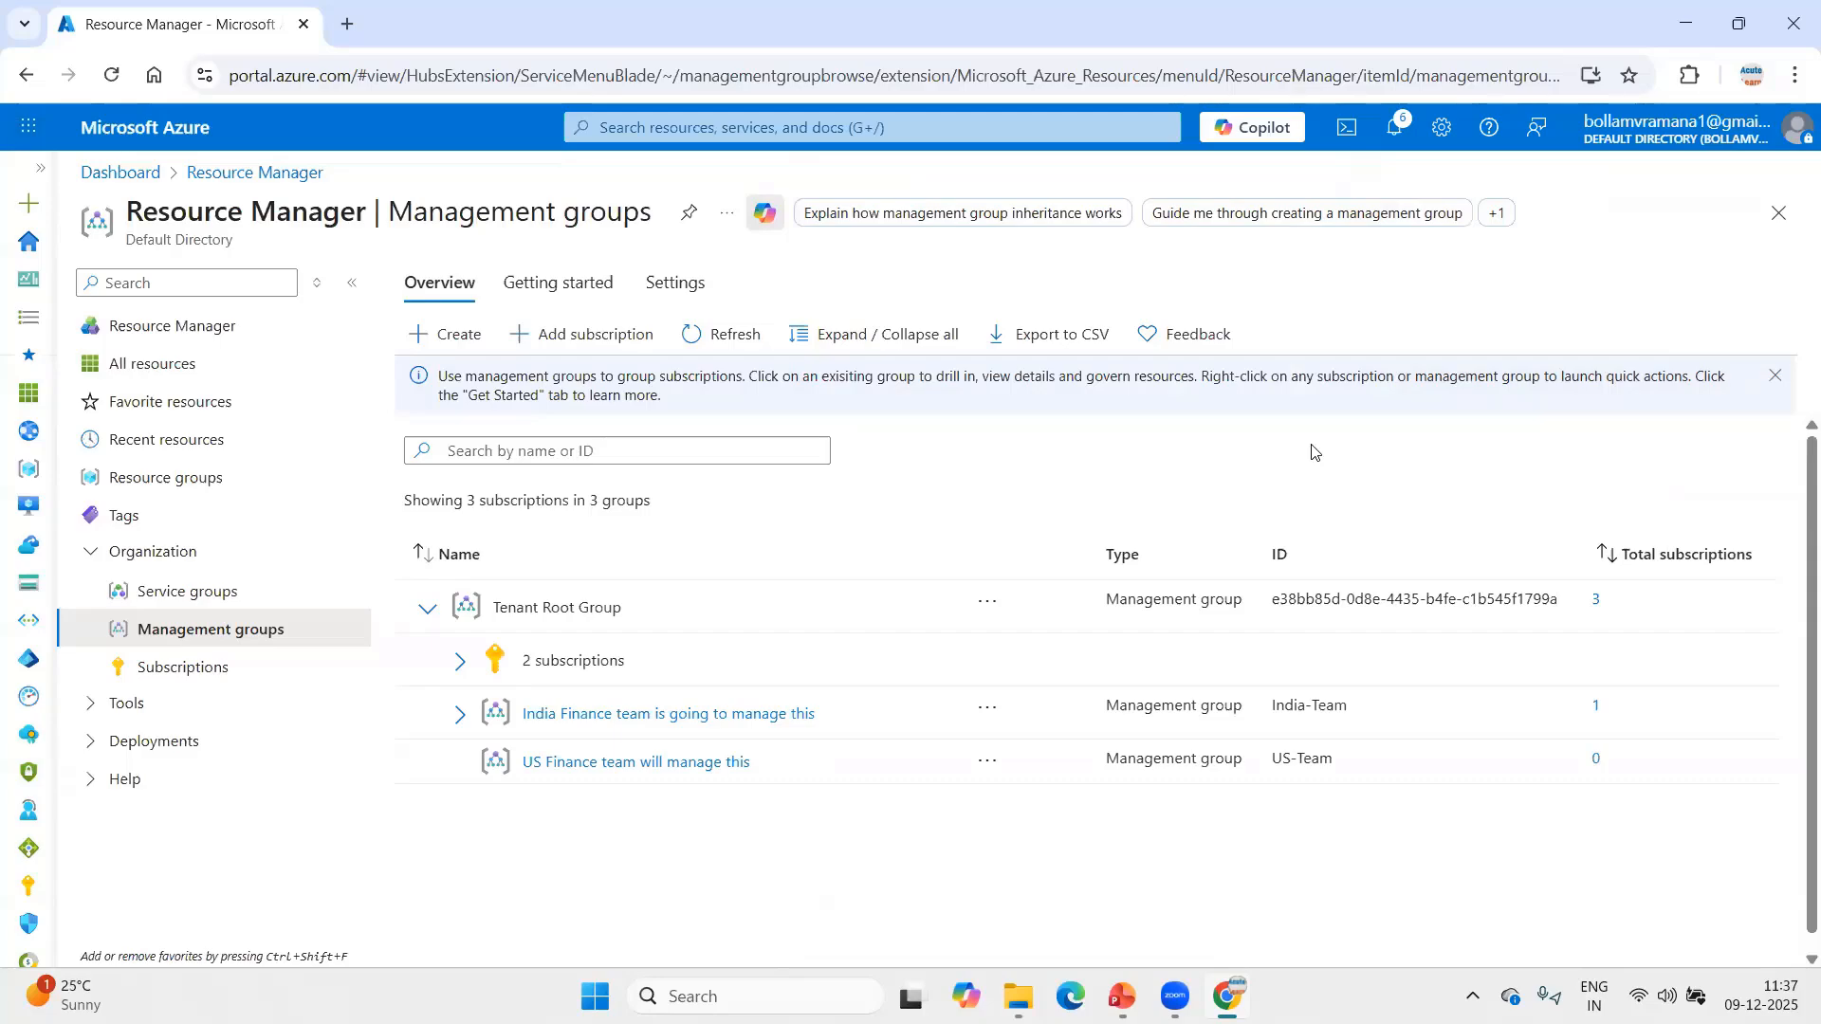
# Reload the management groups page and check which subscriptions belong to the India-Team and US-Team groups.
pyautogui.click(111, 75)
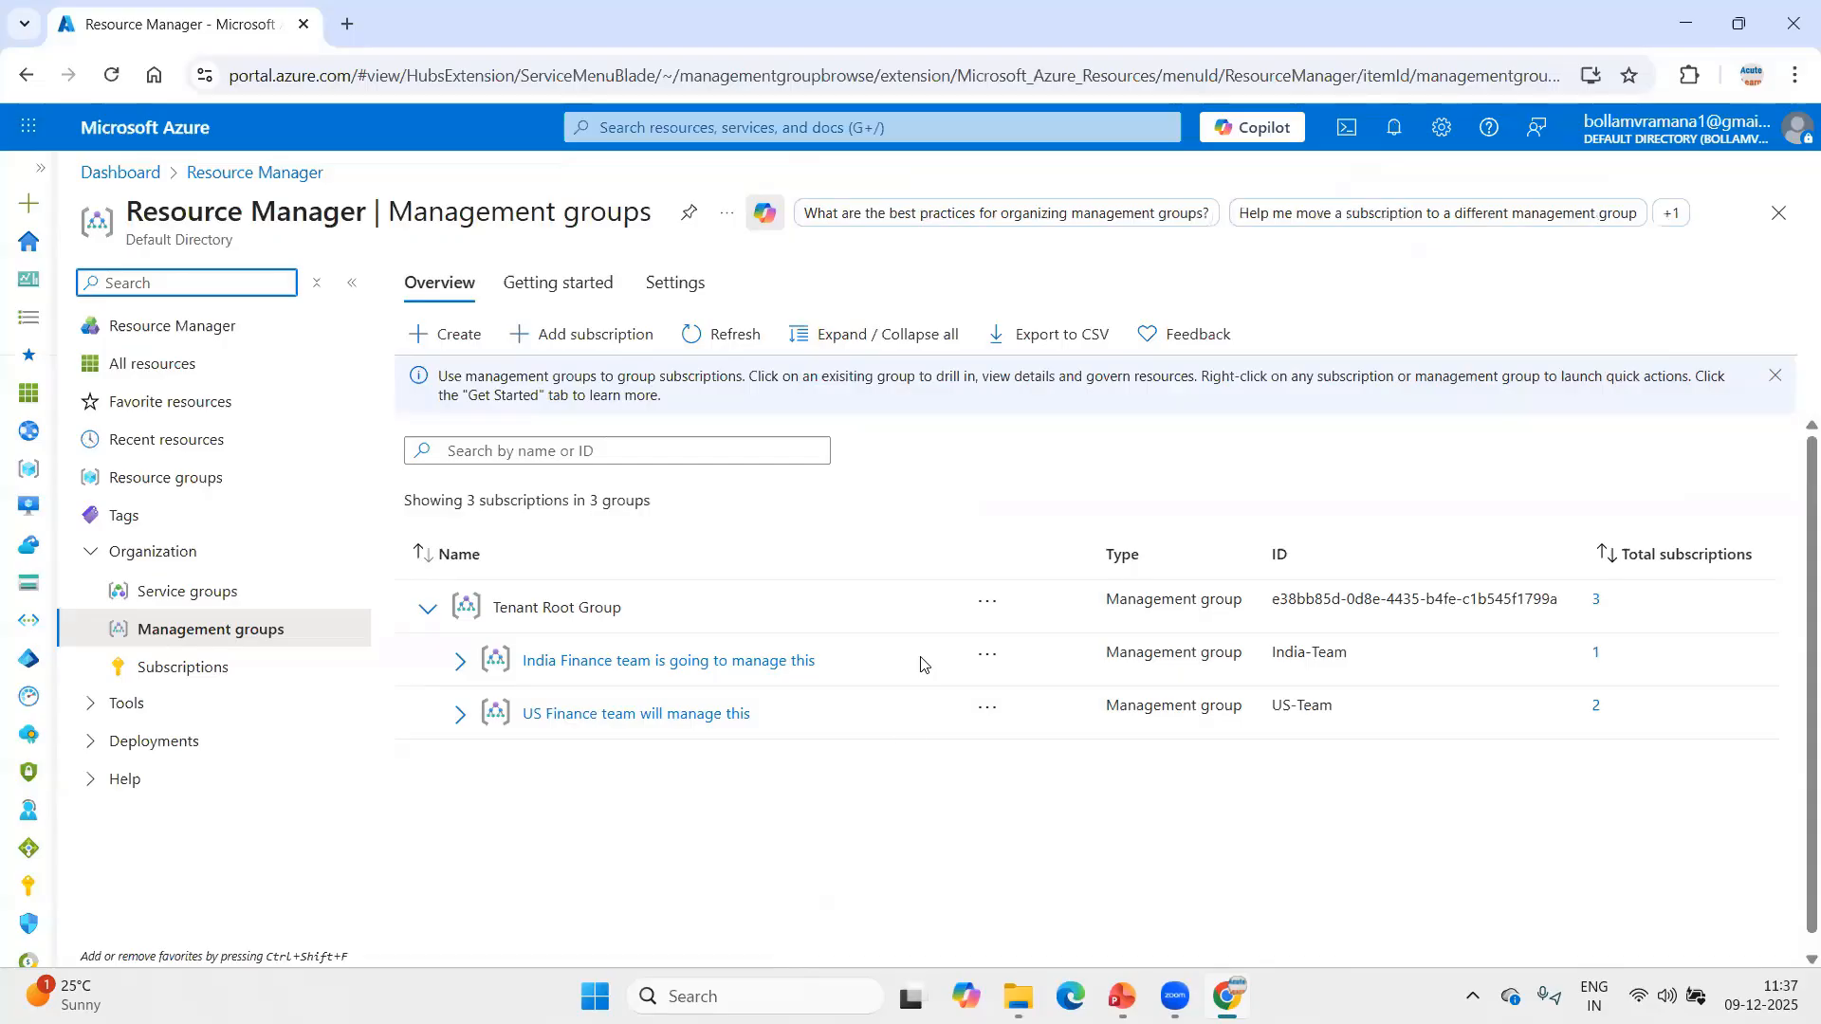
pyautogui.click(456, 670)
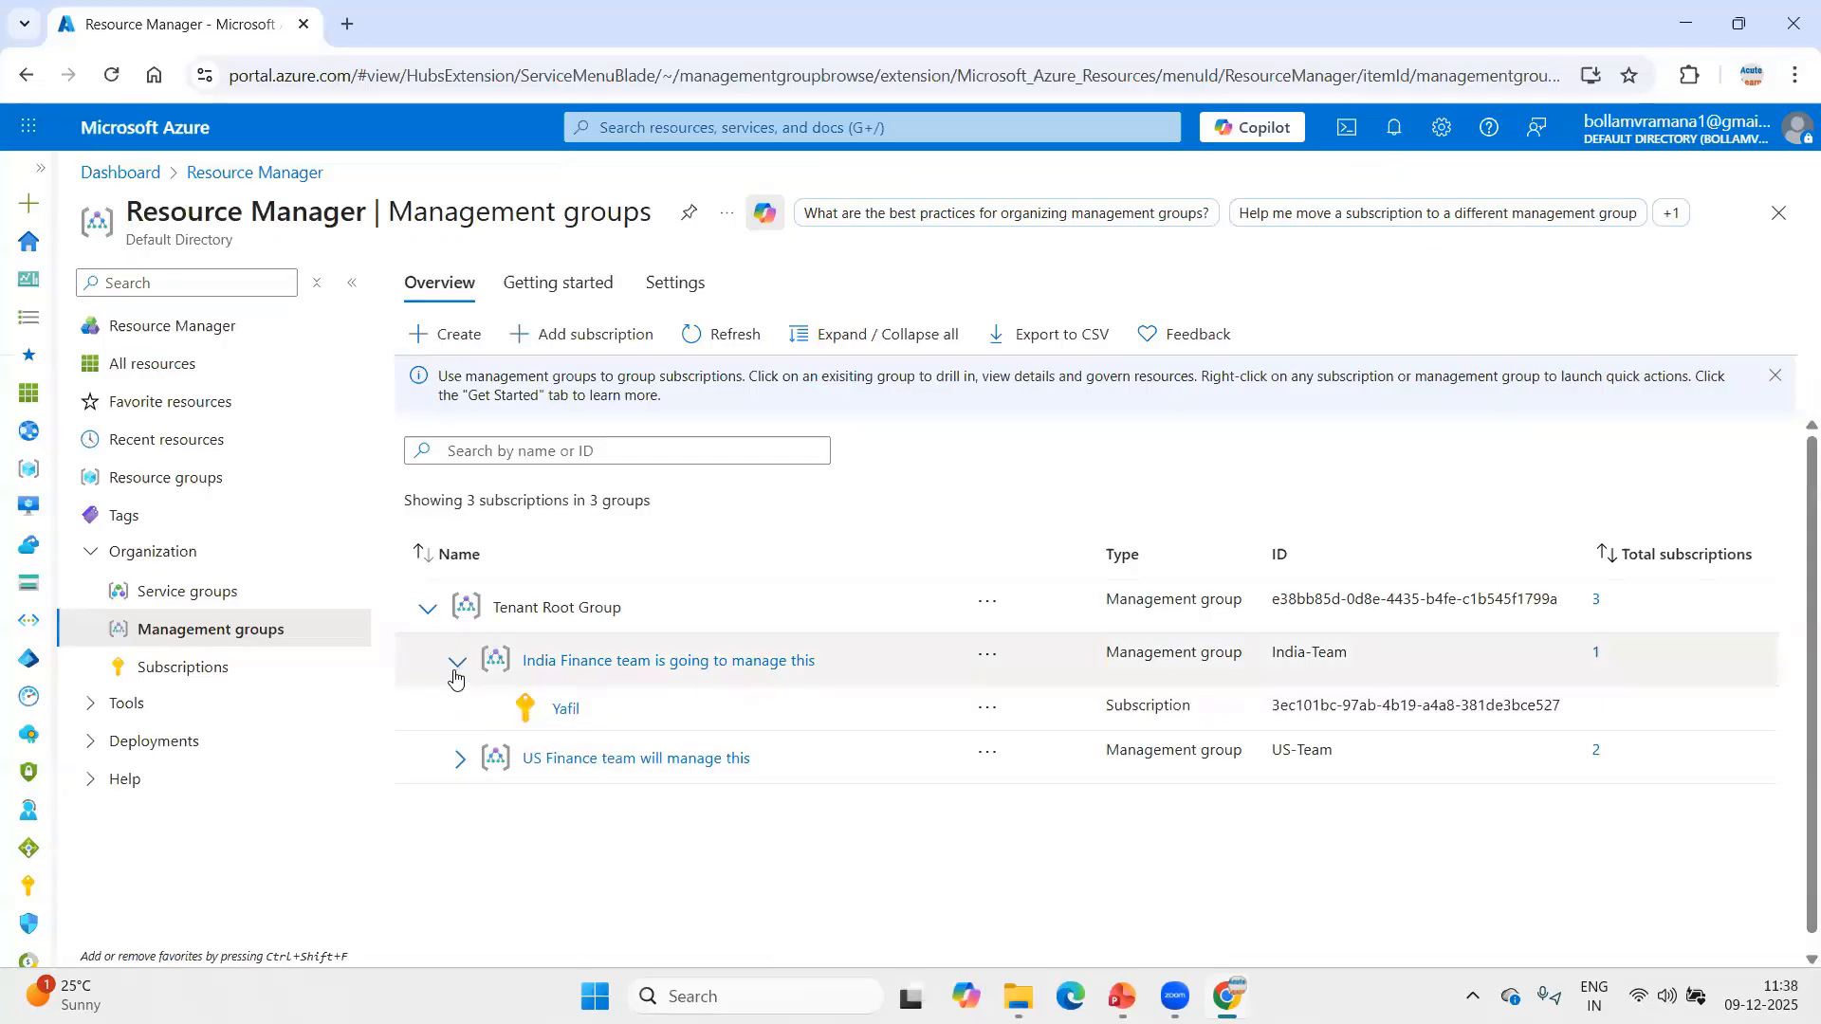
pyautogui.click(458, 762)
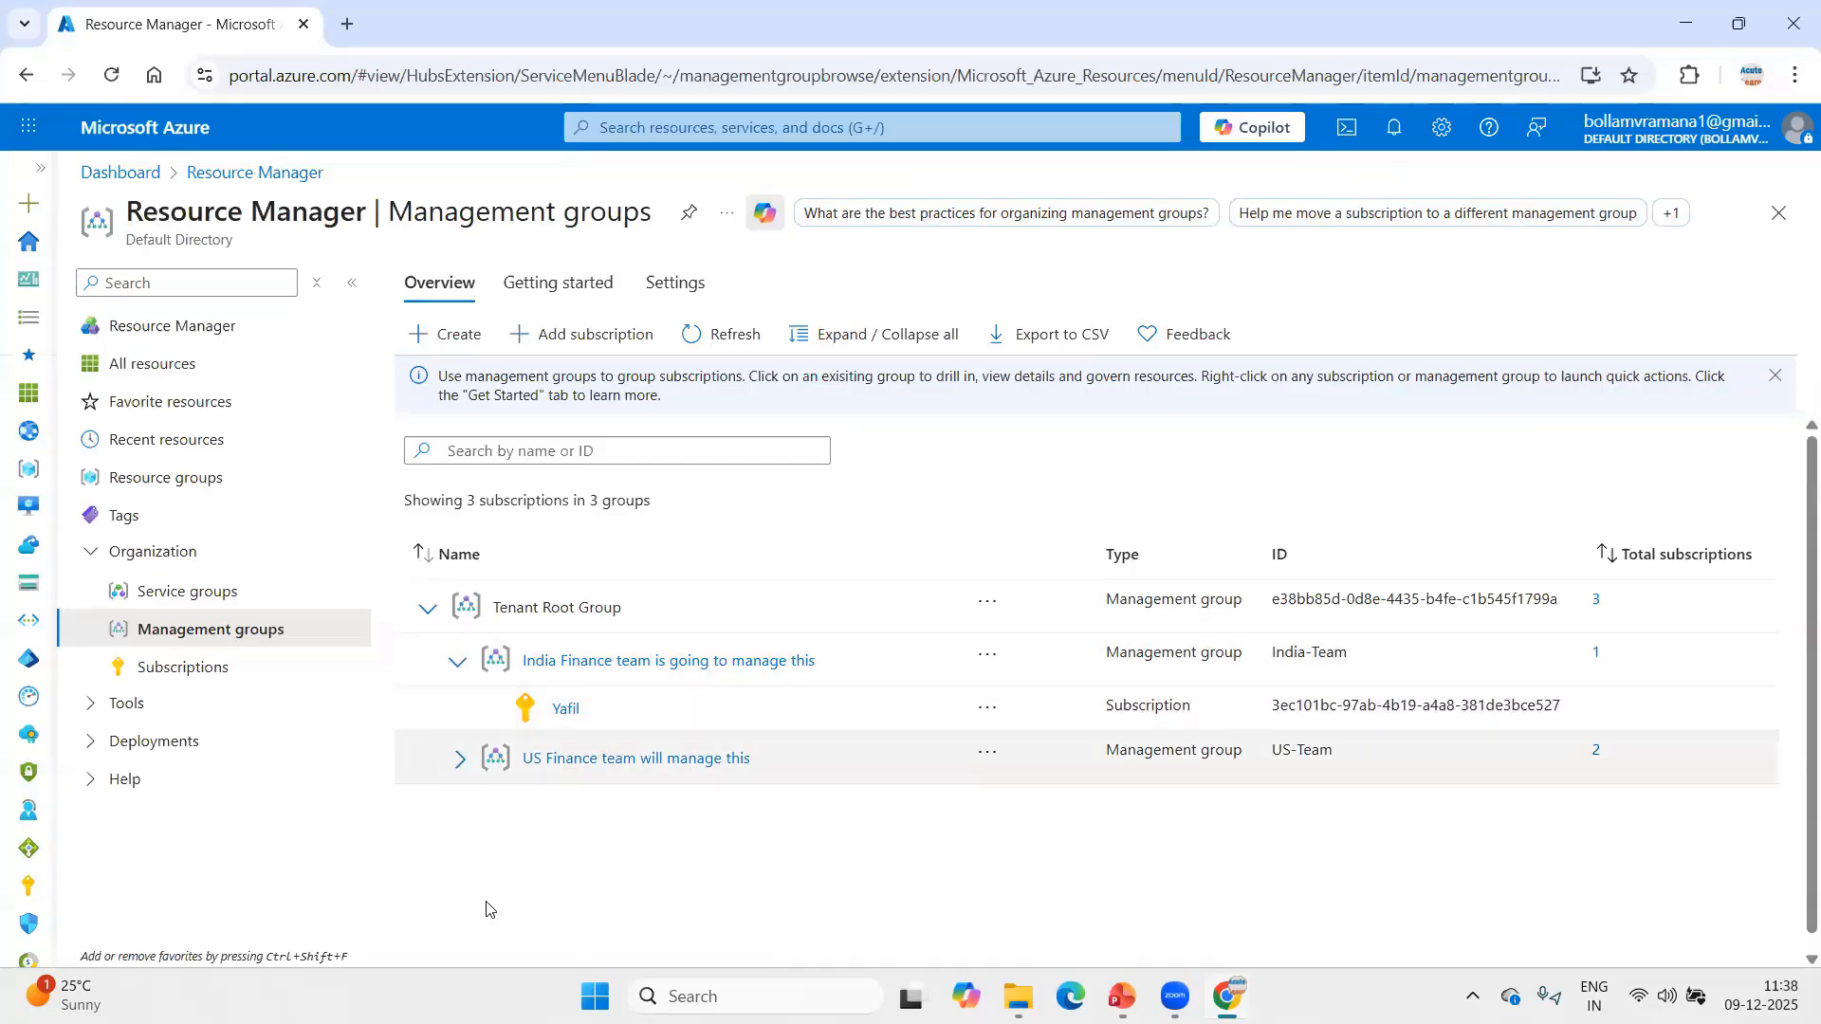
pyautogui.click(488, 813)
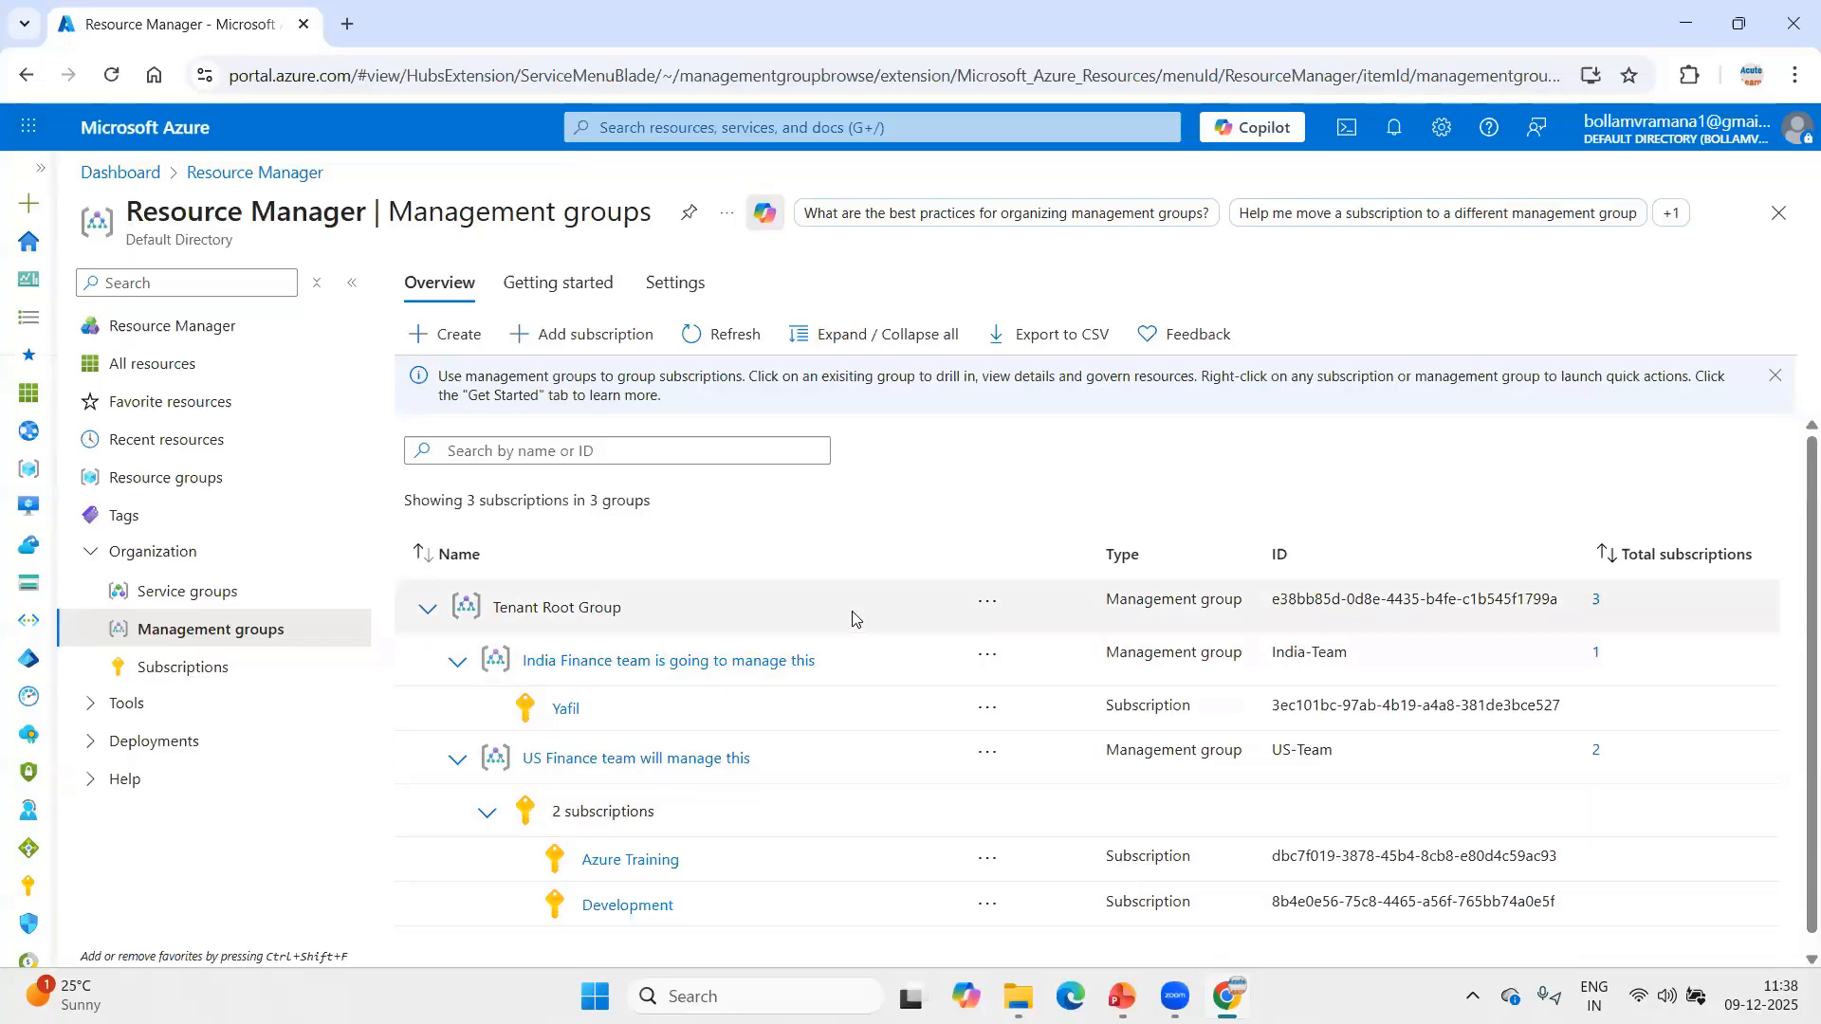
pyautogui.scroll(-1, 661, 744)
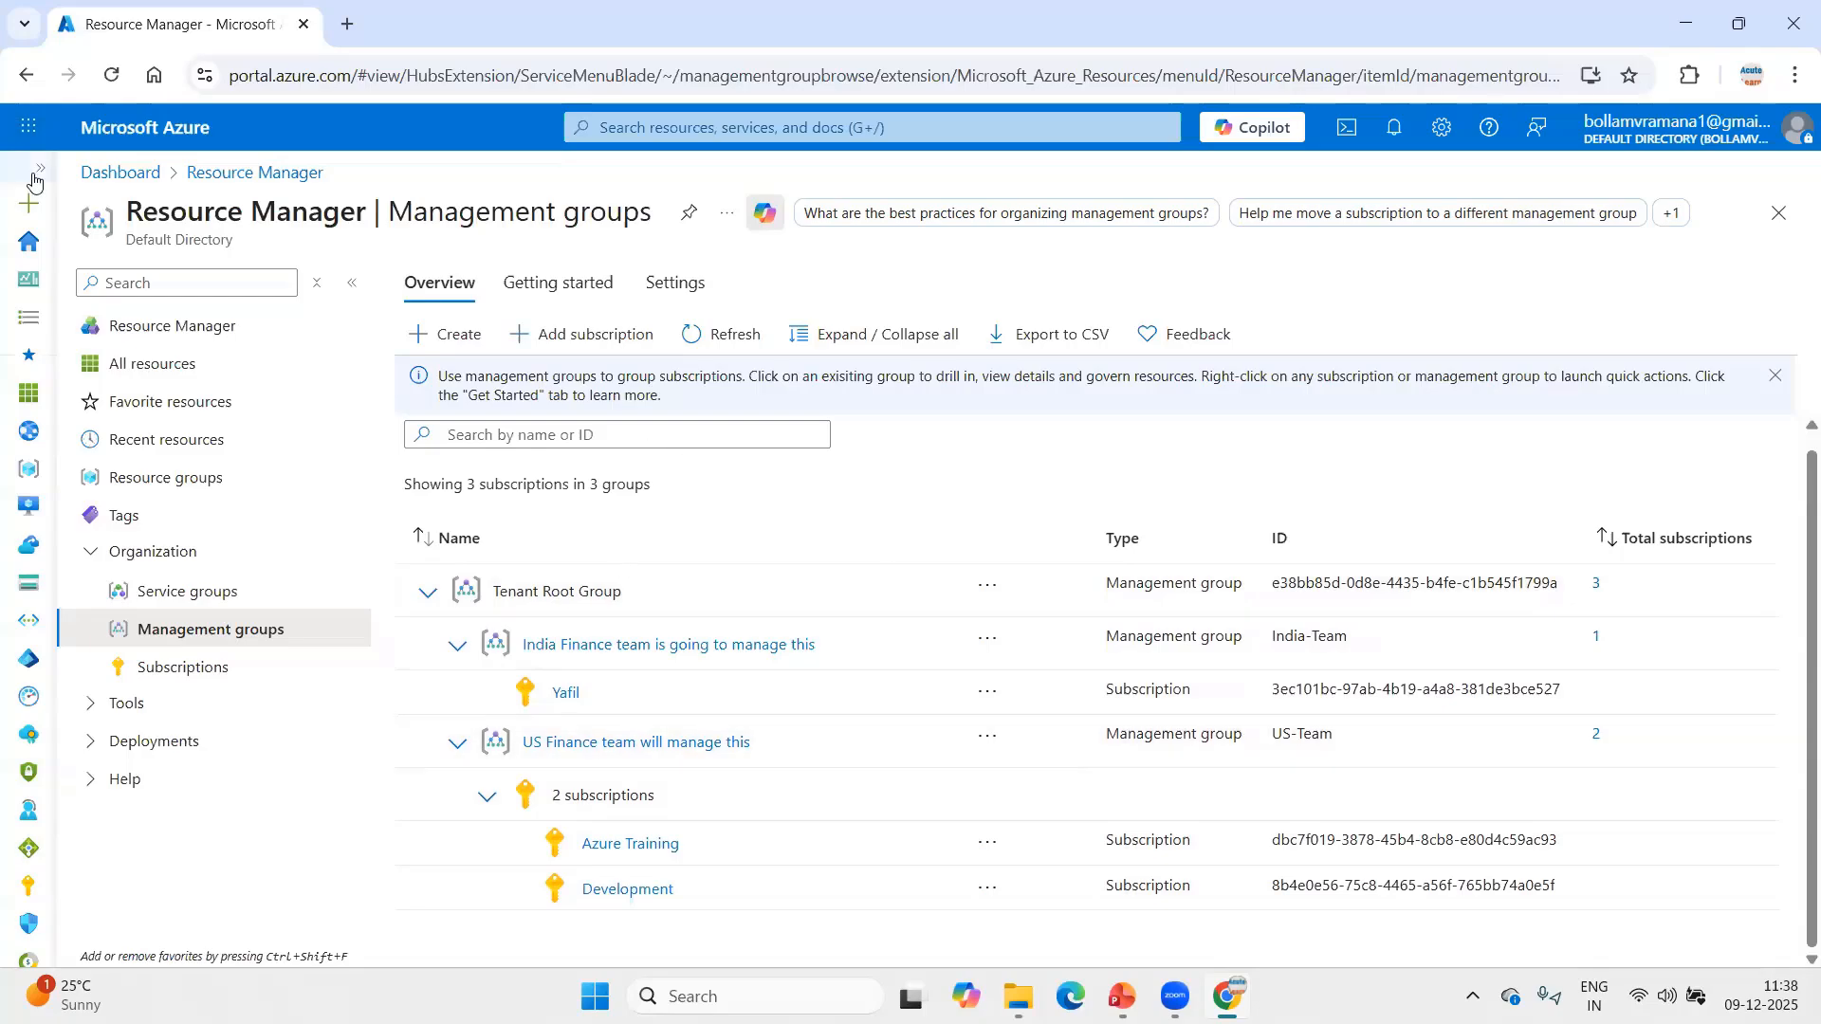
# Duplicate the management groups browser tab and open Microsoft Entra ID in the copy.
pyautogui.rightClick(191, 41)
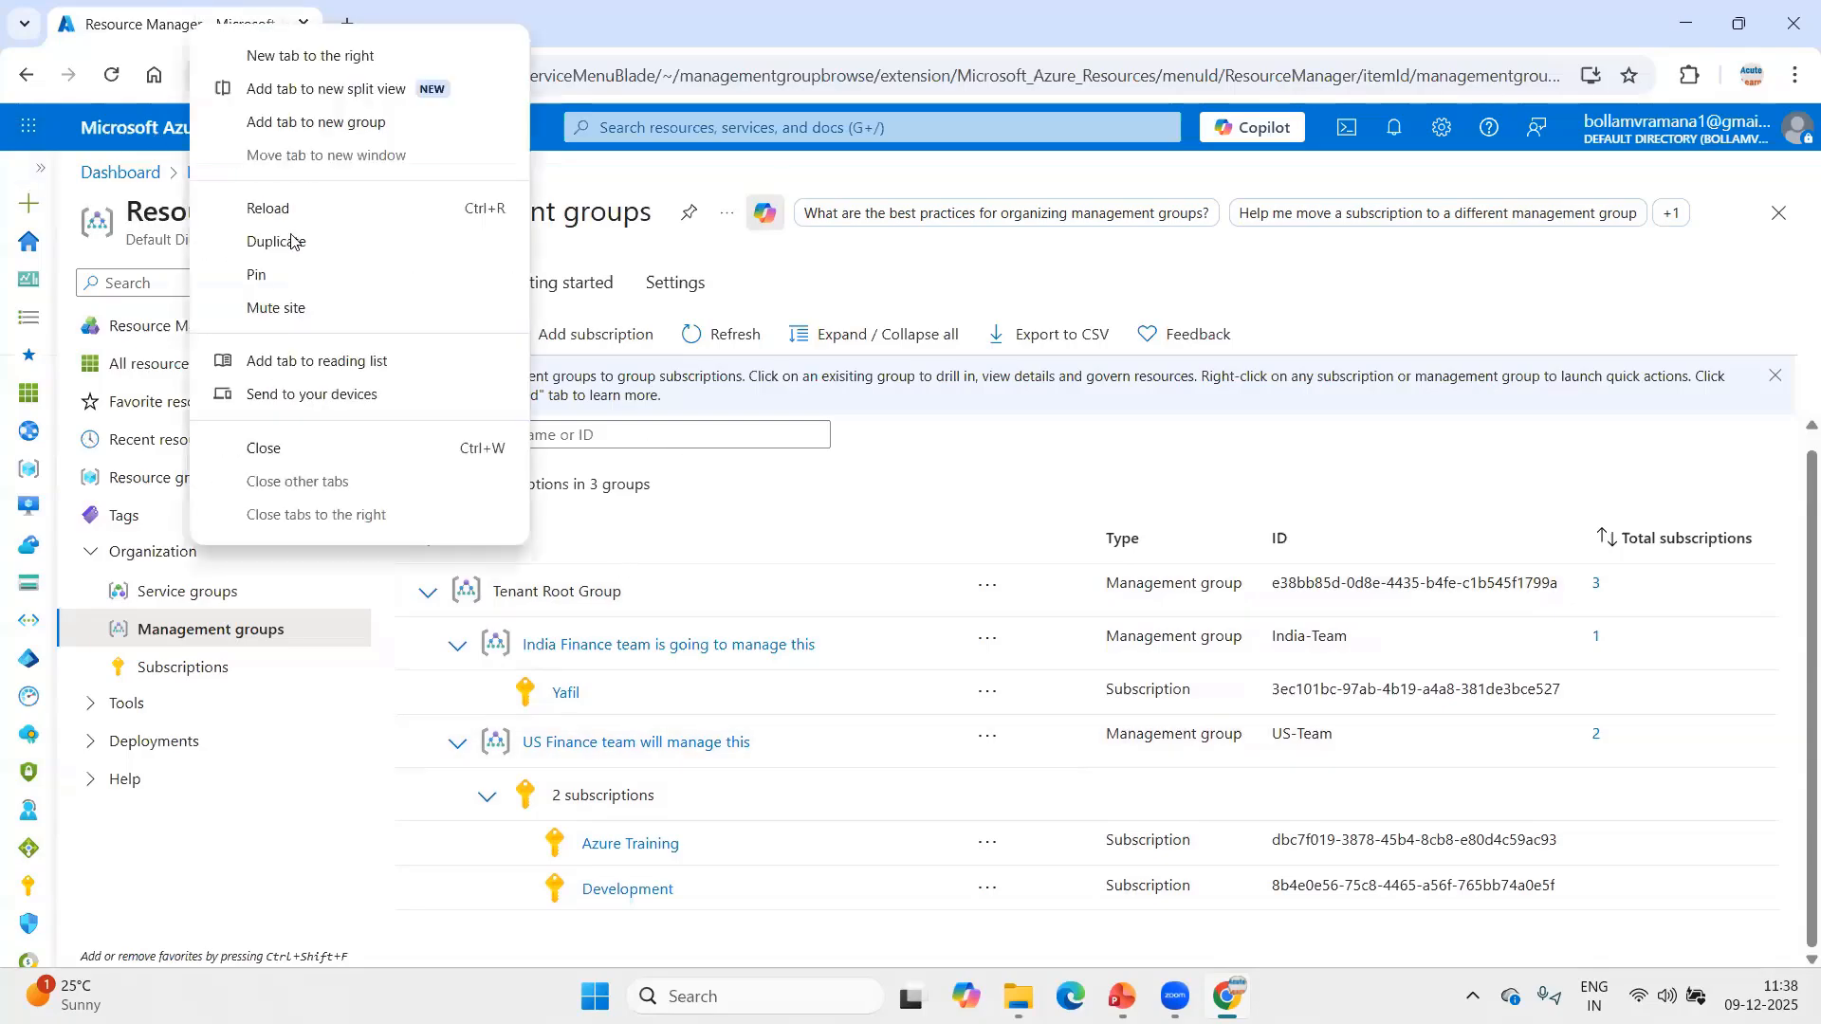
pyautogui.click(296, 242)
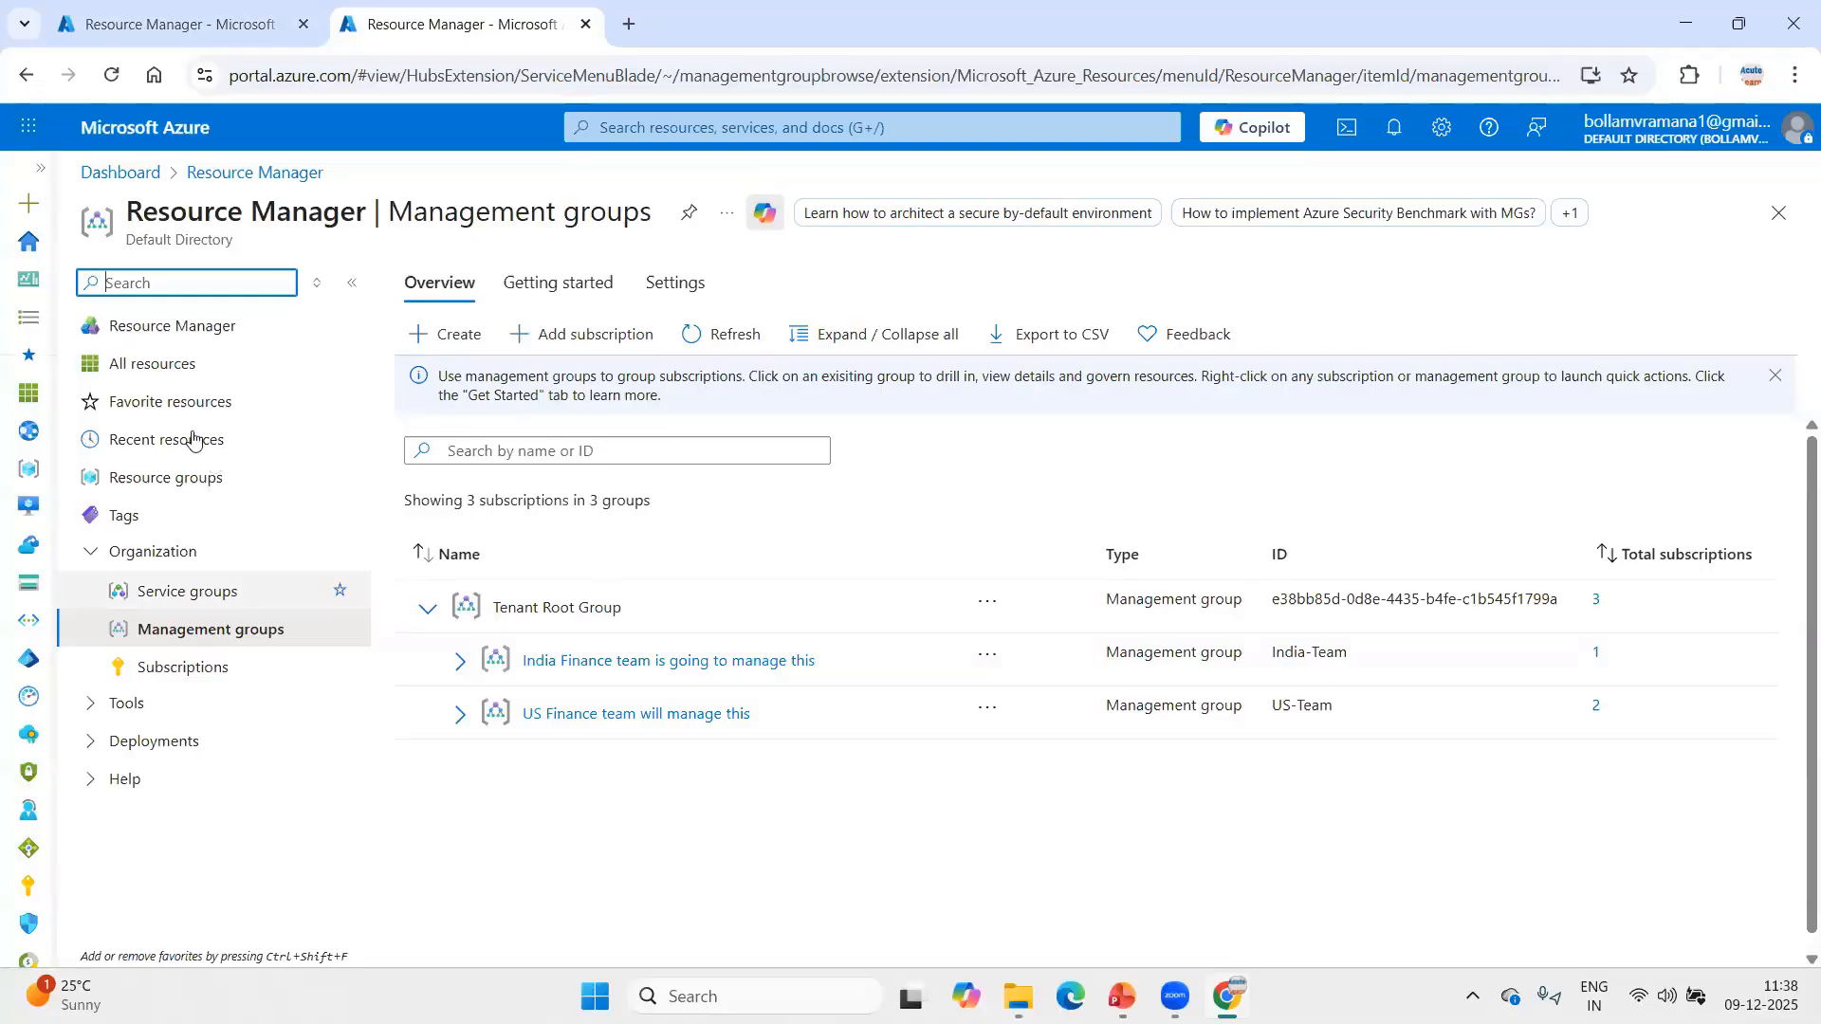
pyautogui.click(26, 125)
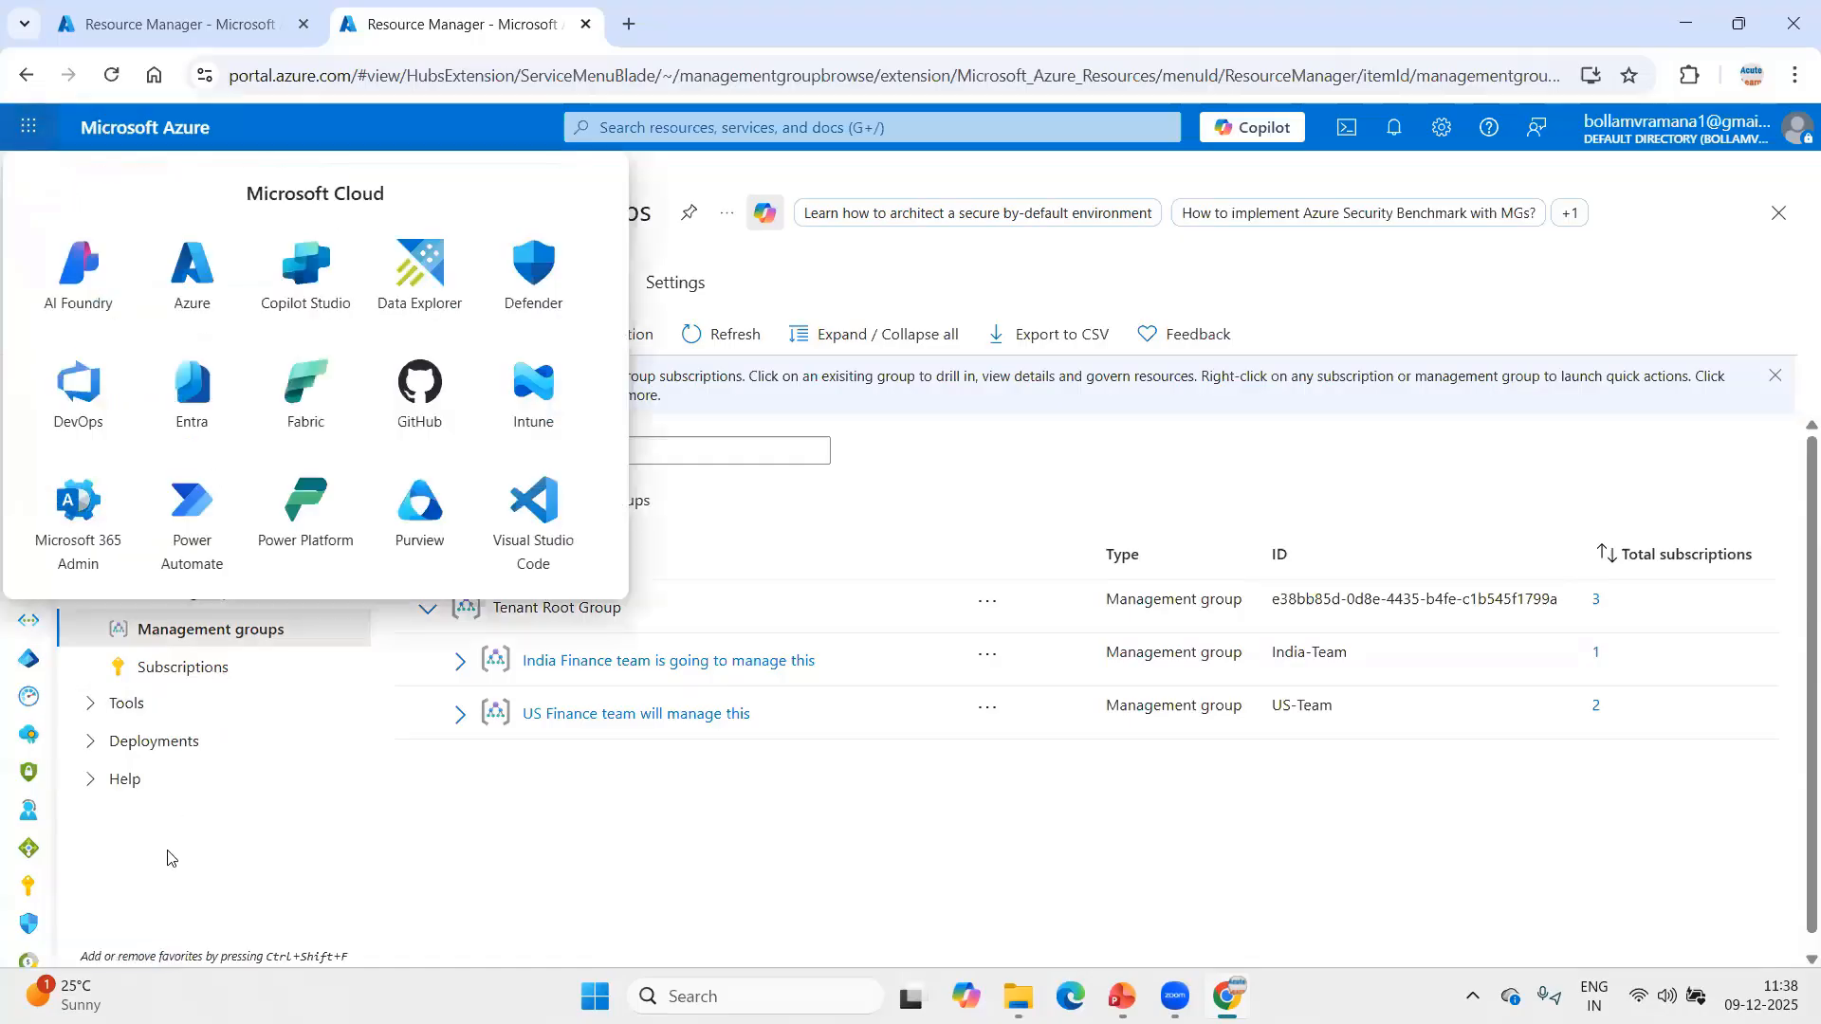
pyautogui.click(28, 126)
pyautogui.click(39, 175)
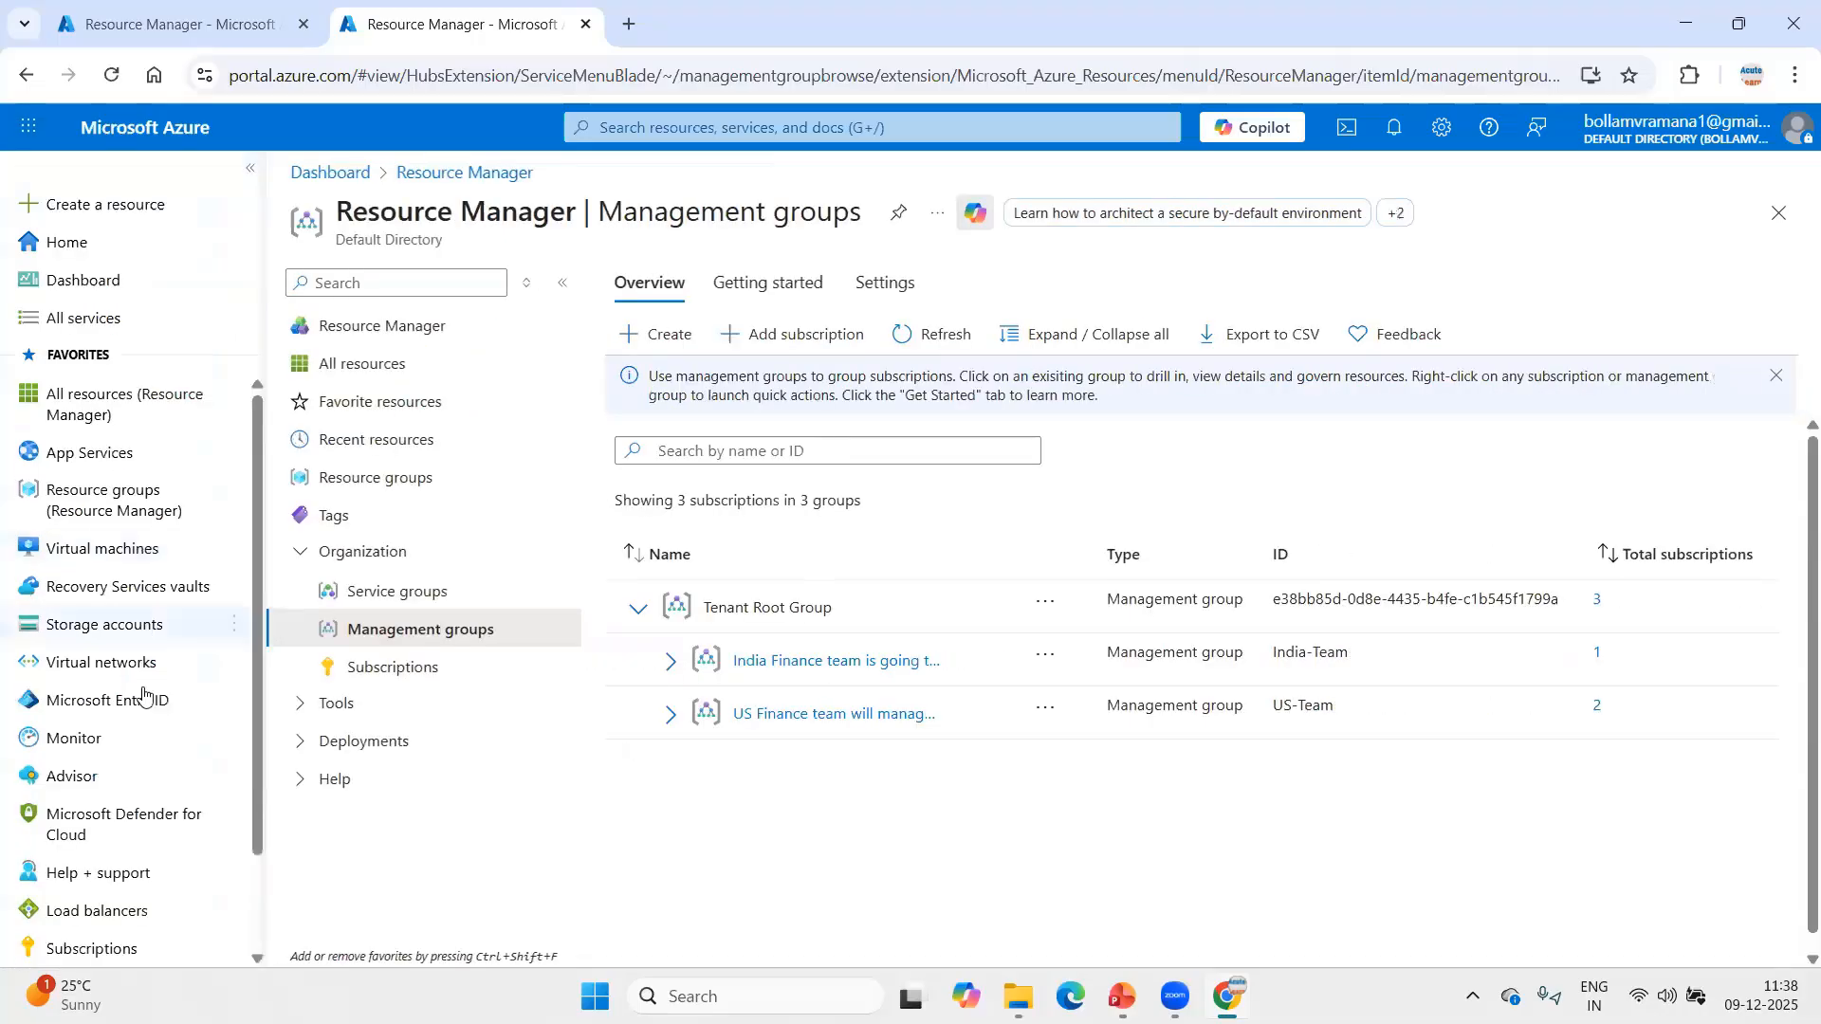
pyautogui.moveTo(144, 690)
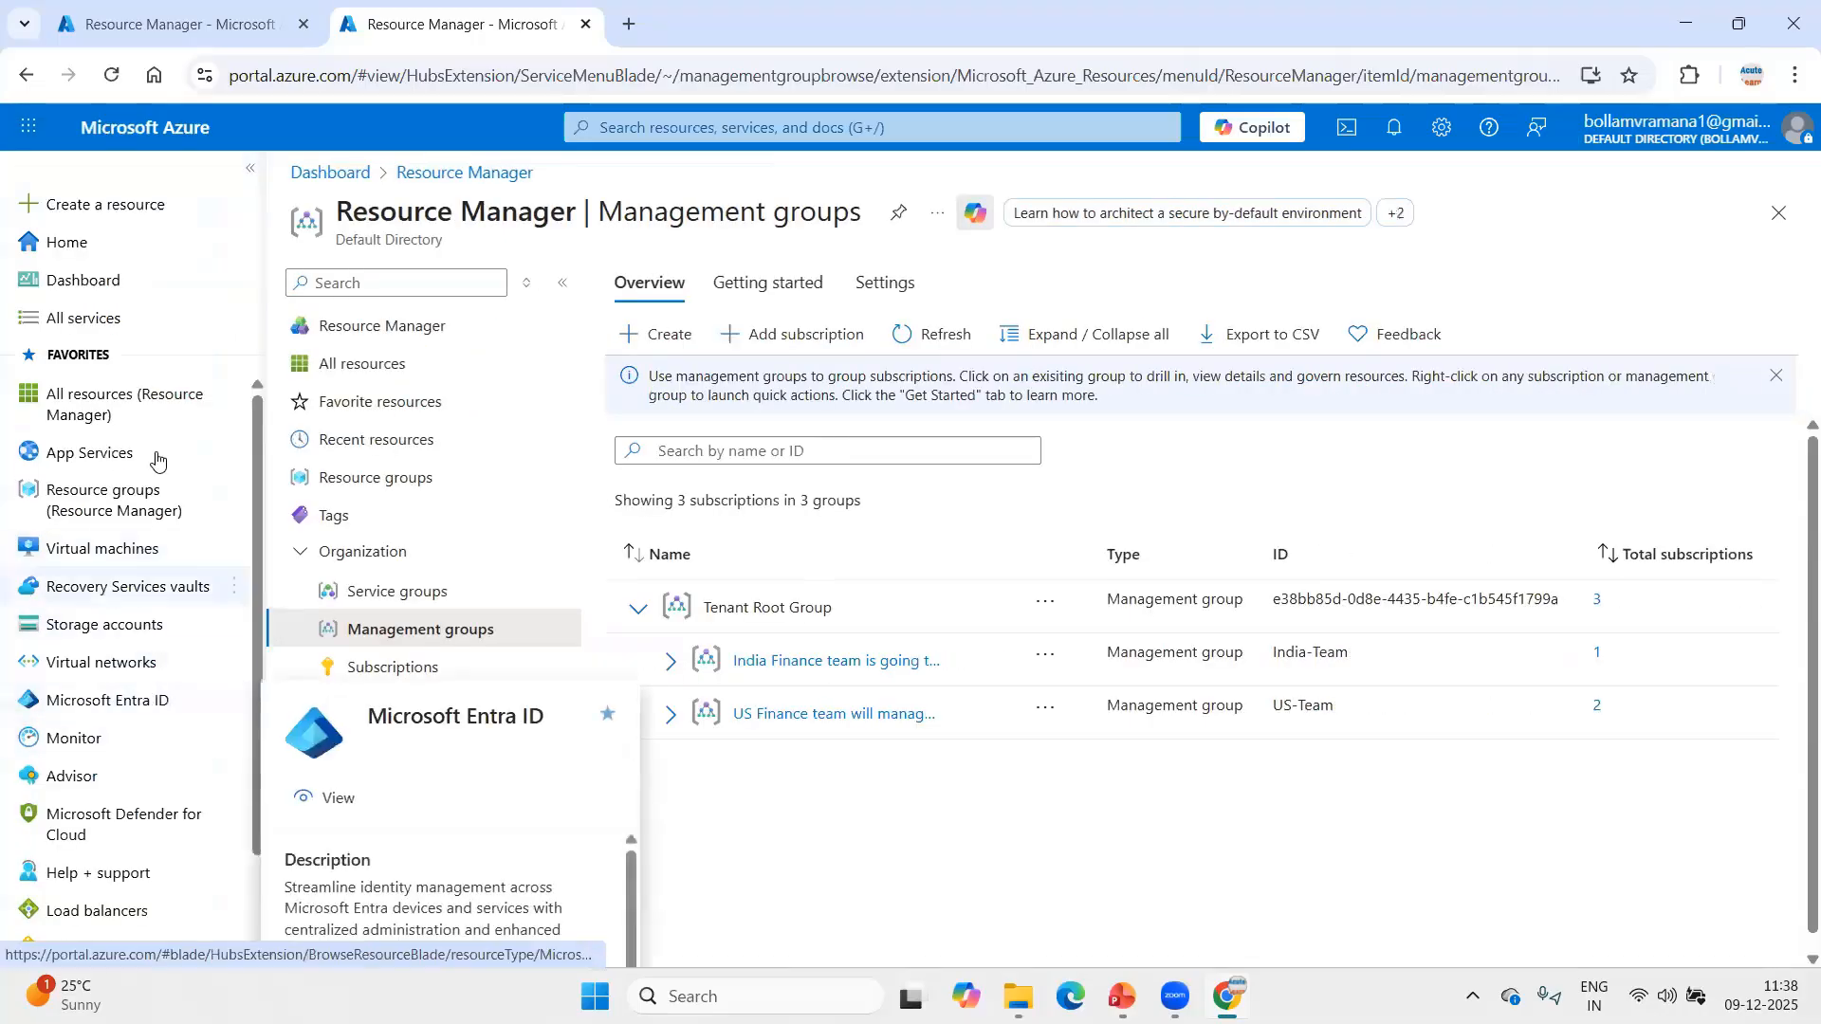
pyautogui.click(110, 702)
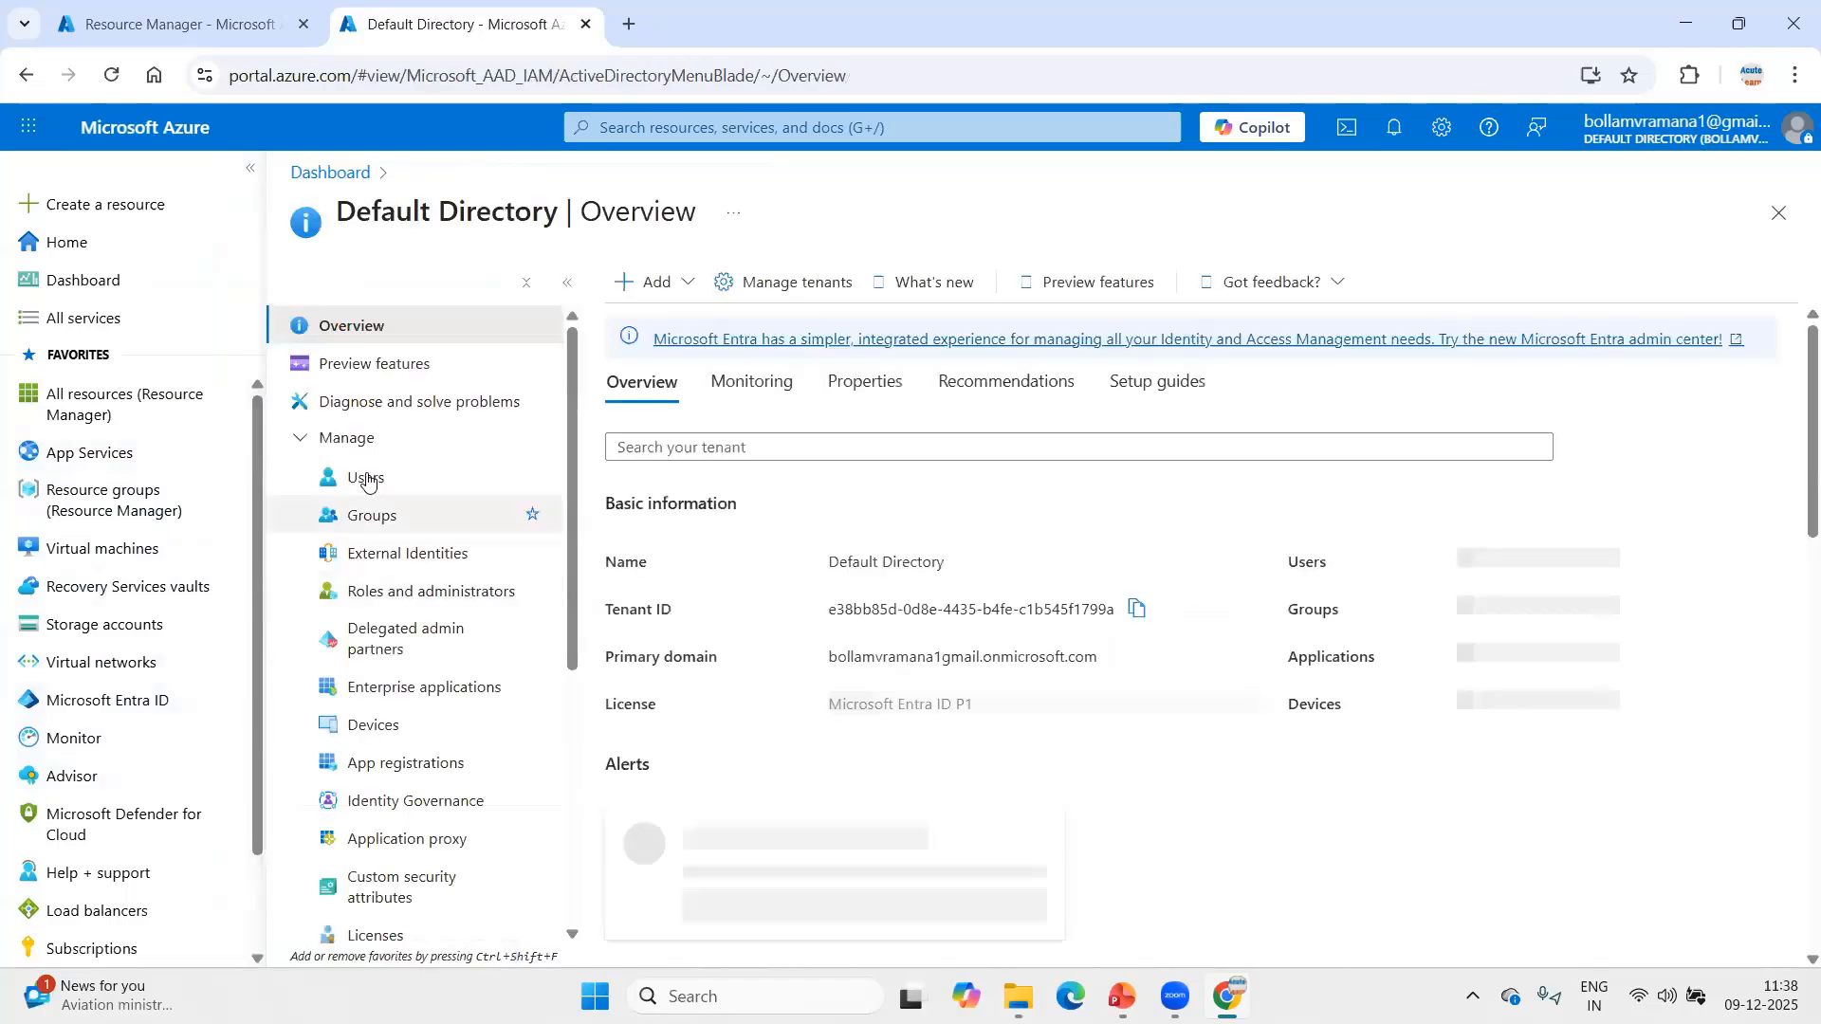
# Open the profile of Acuteuser5 from the directory's user list and copy the display name.
pyautogui.click(366, 477)
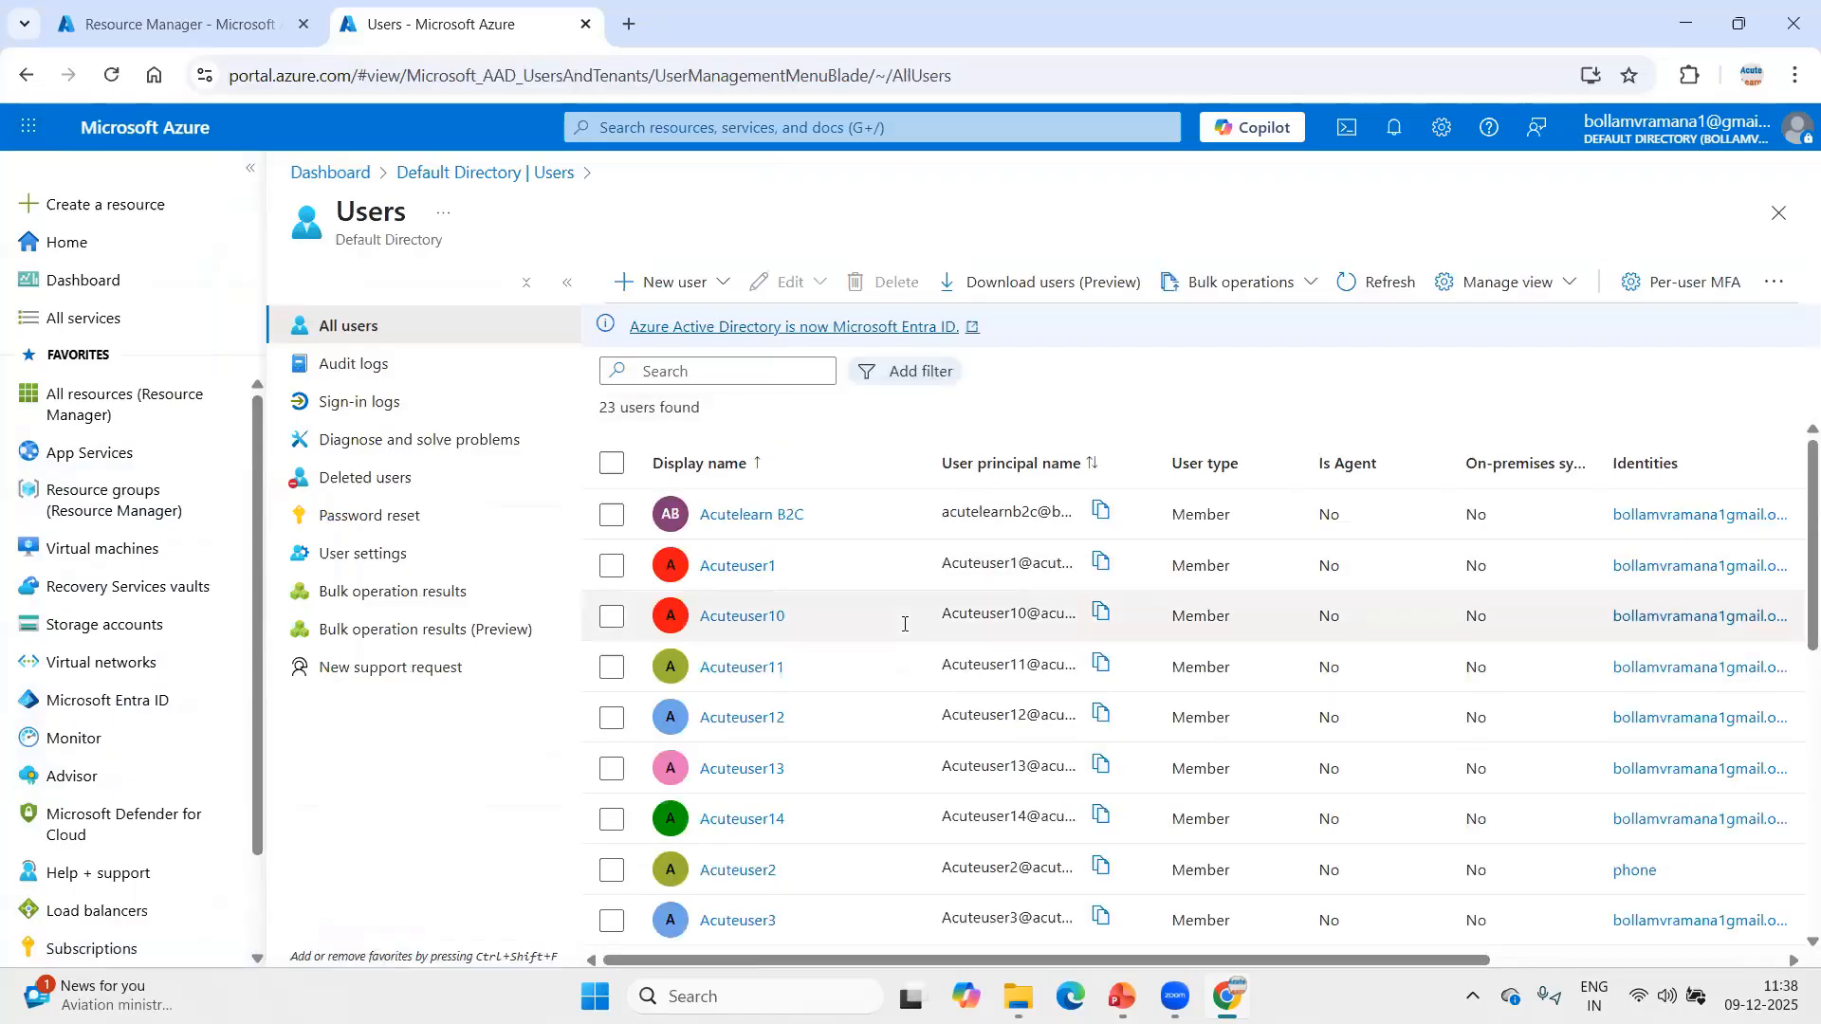
pyautogui.scroll(-3, 905, 623)
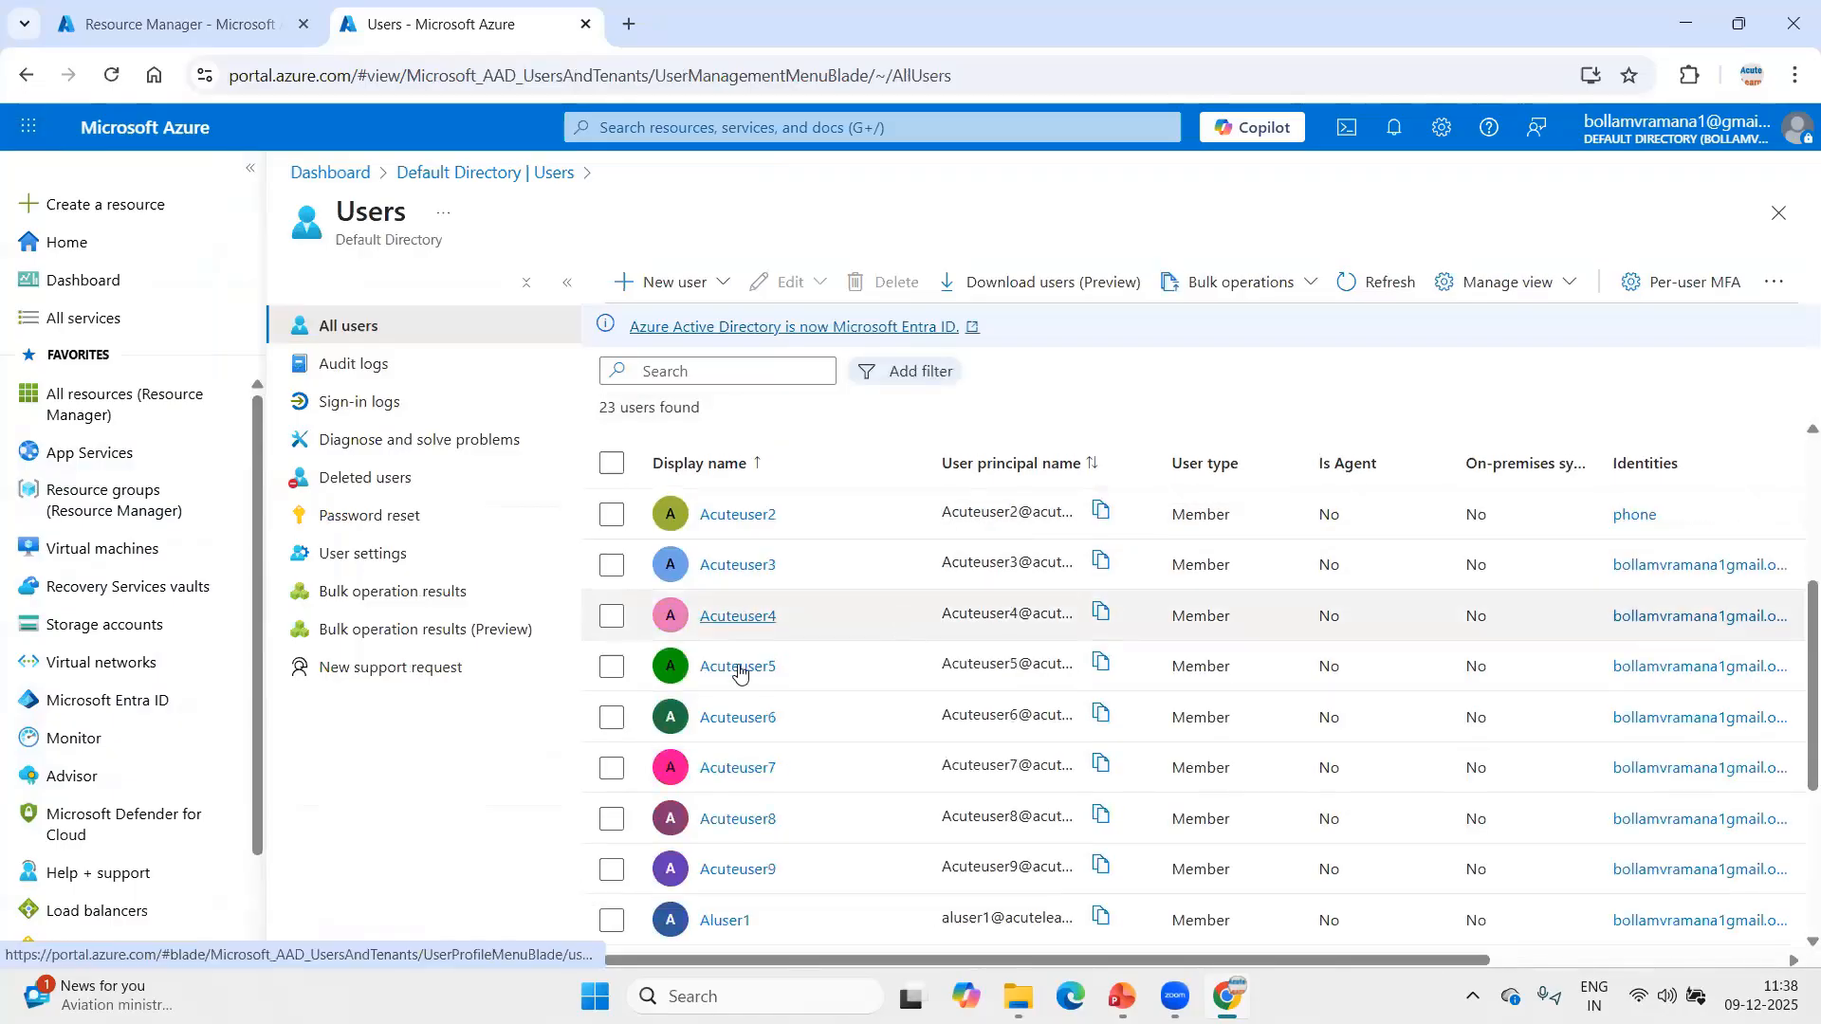
pyautogui.click(739, 667)
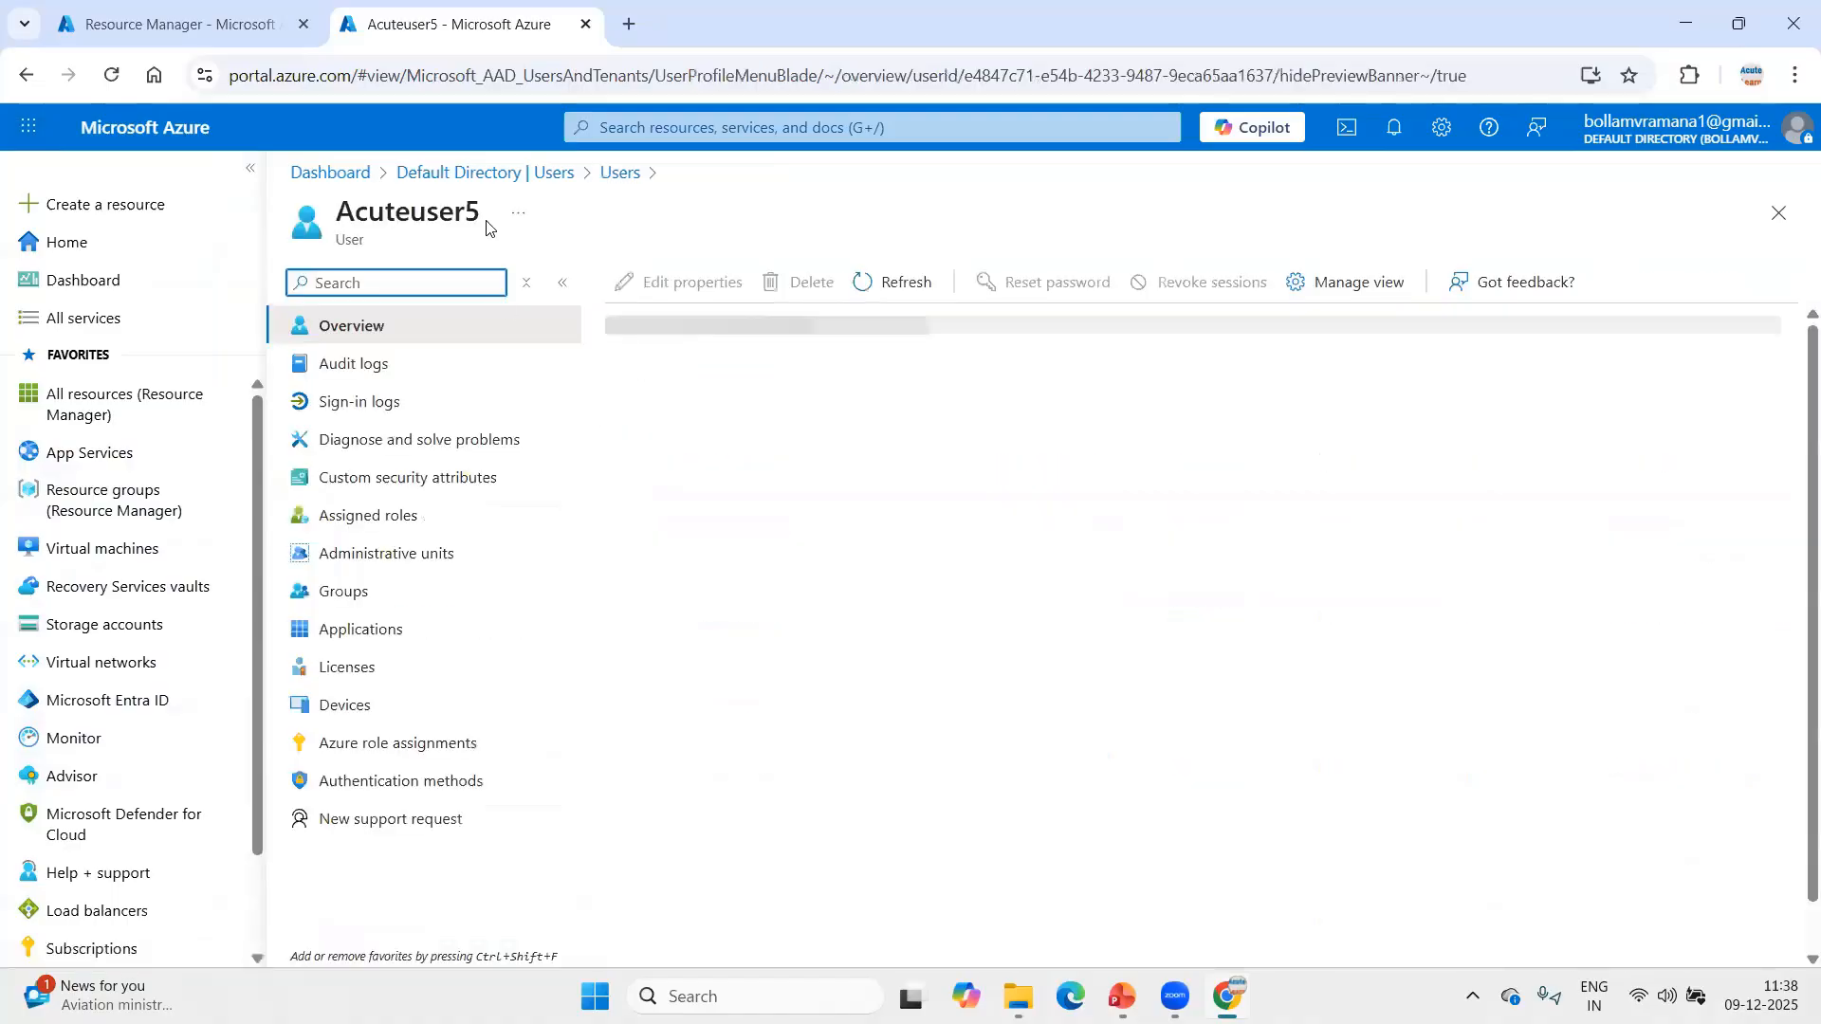
pyautogui.doubleClick(434, 212)
pyautogui.hotkey('ctrl', 'c')
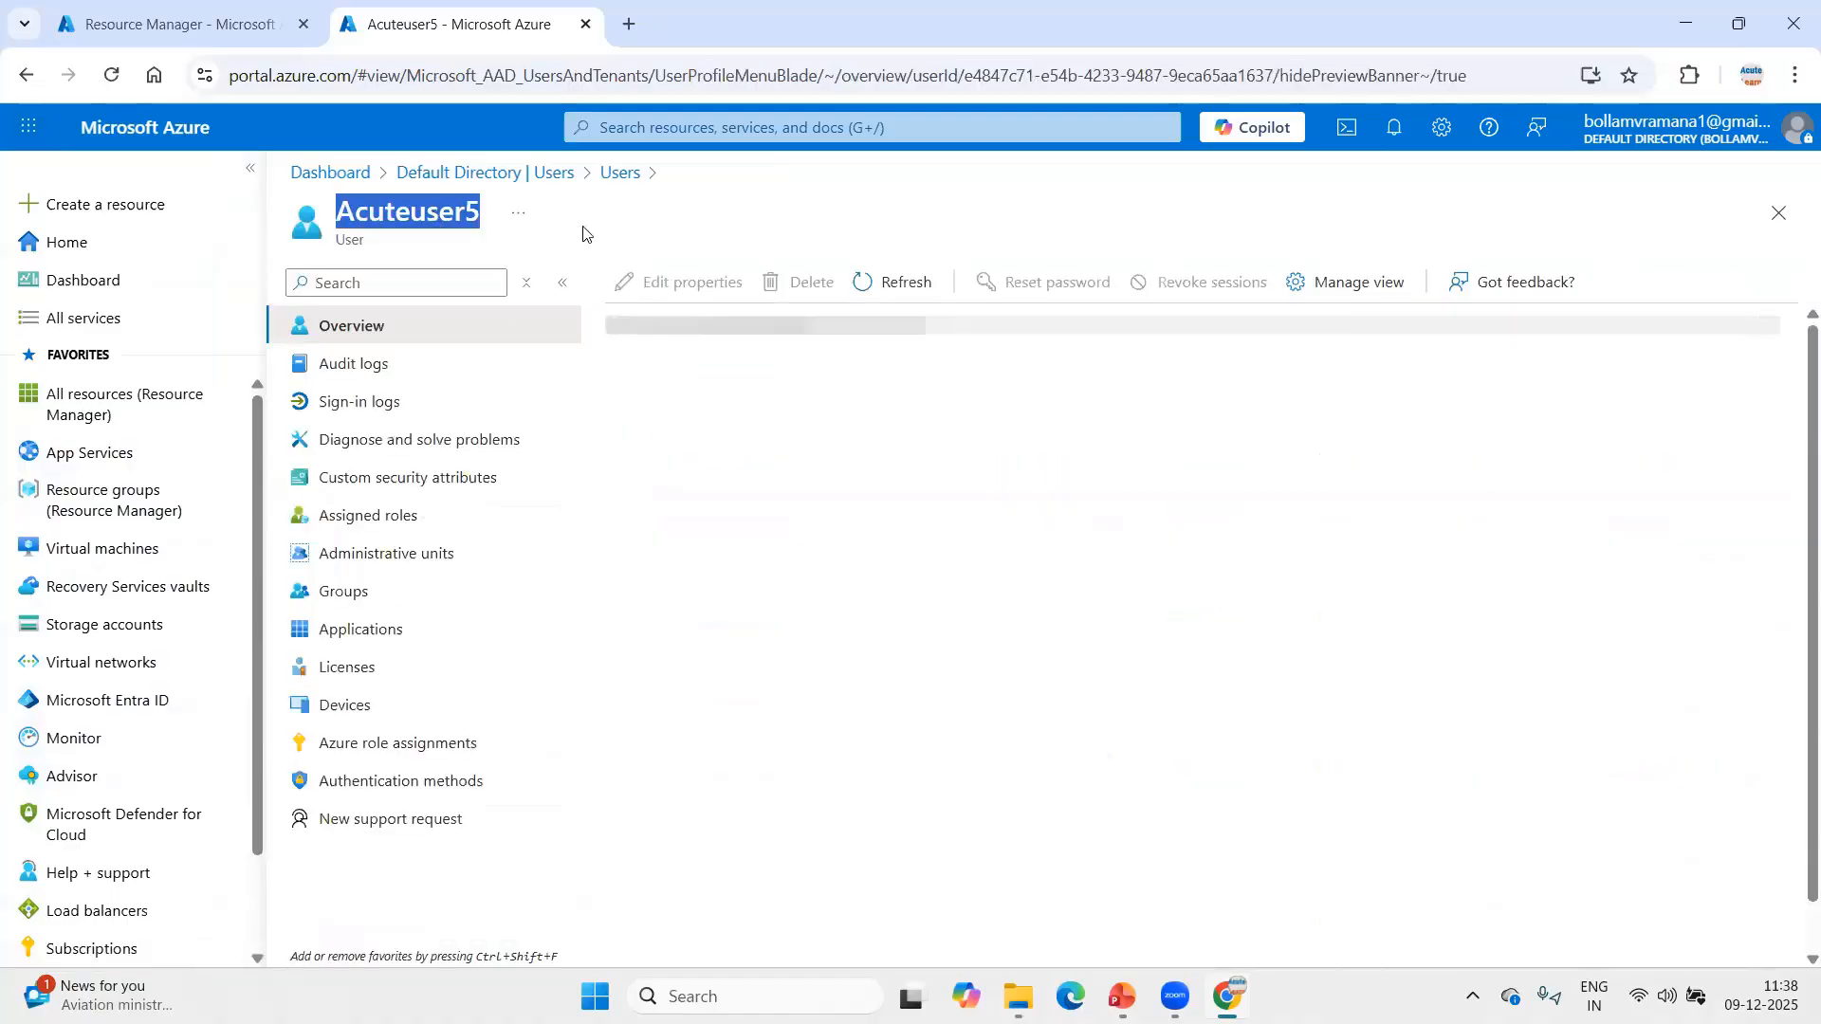
# Return to the management groups tab and view the role assignments in the India-Team group's access control.
pyautogui.click(224, 38)
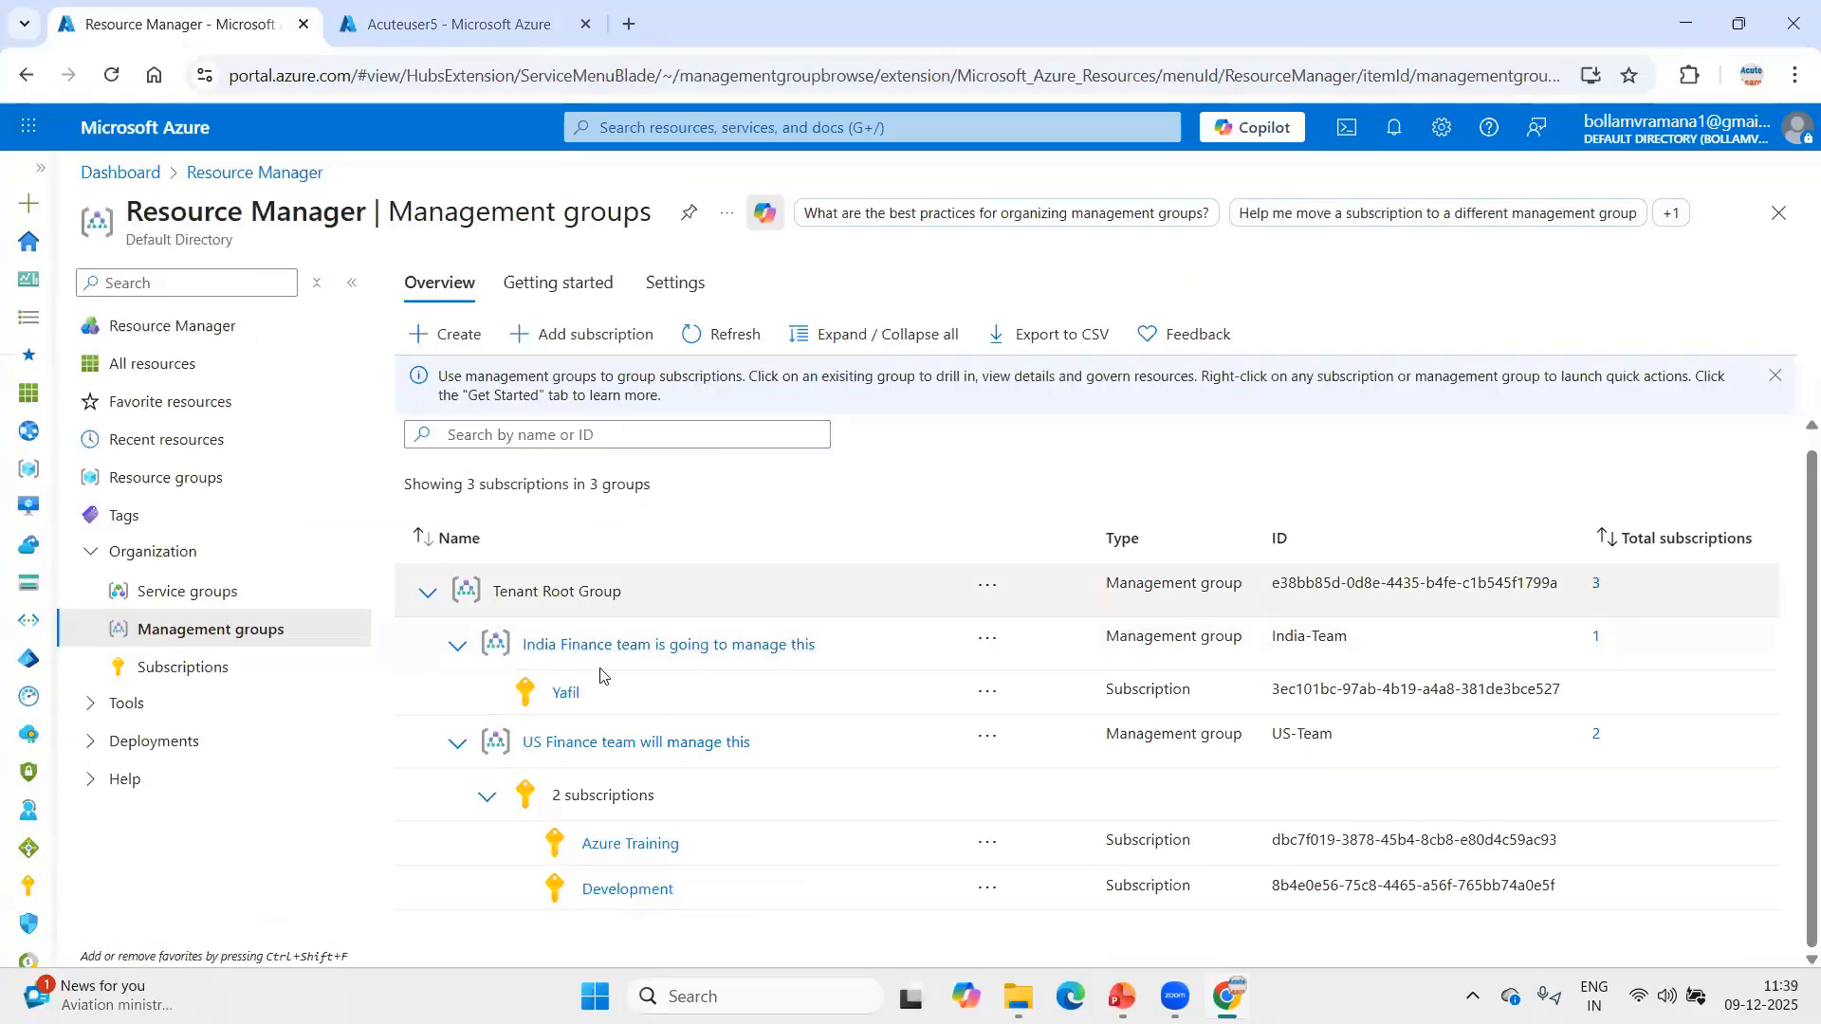
pyautogui.click(617, 649)
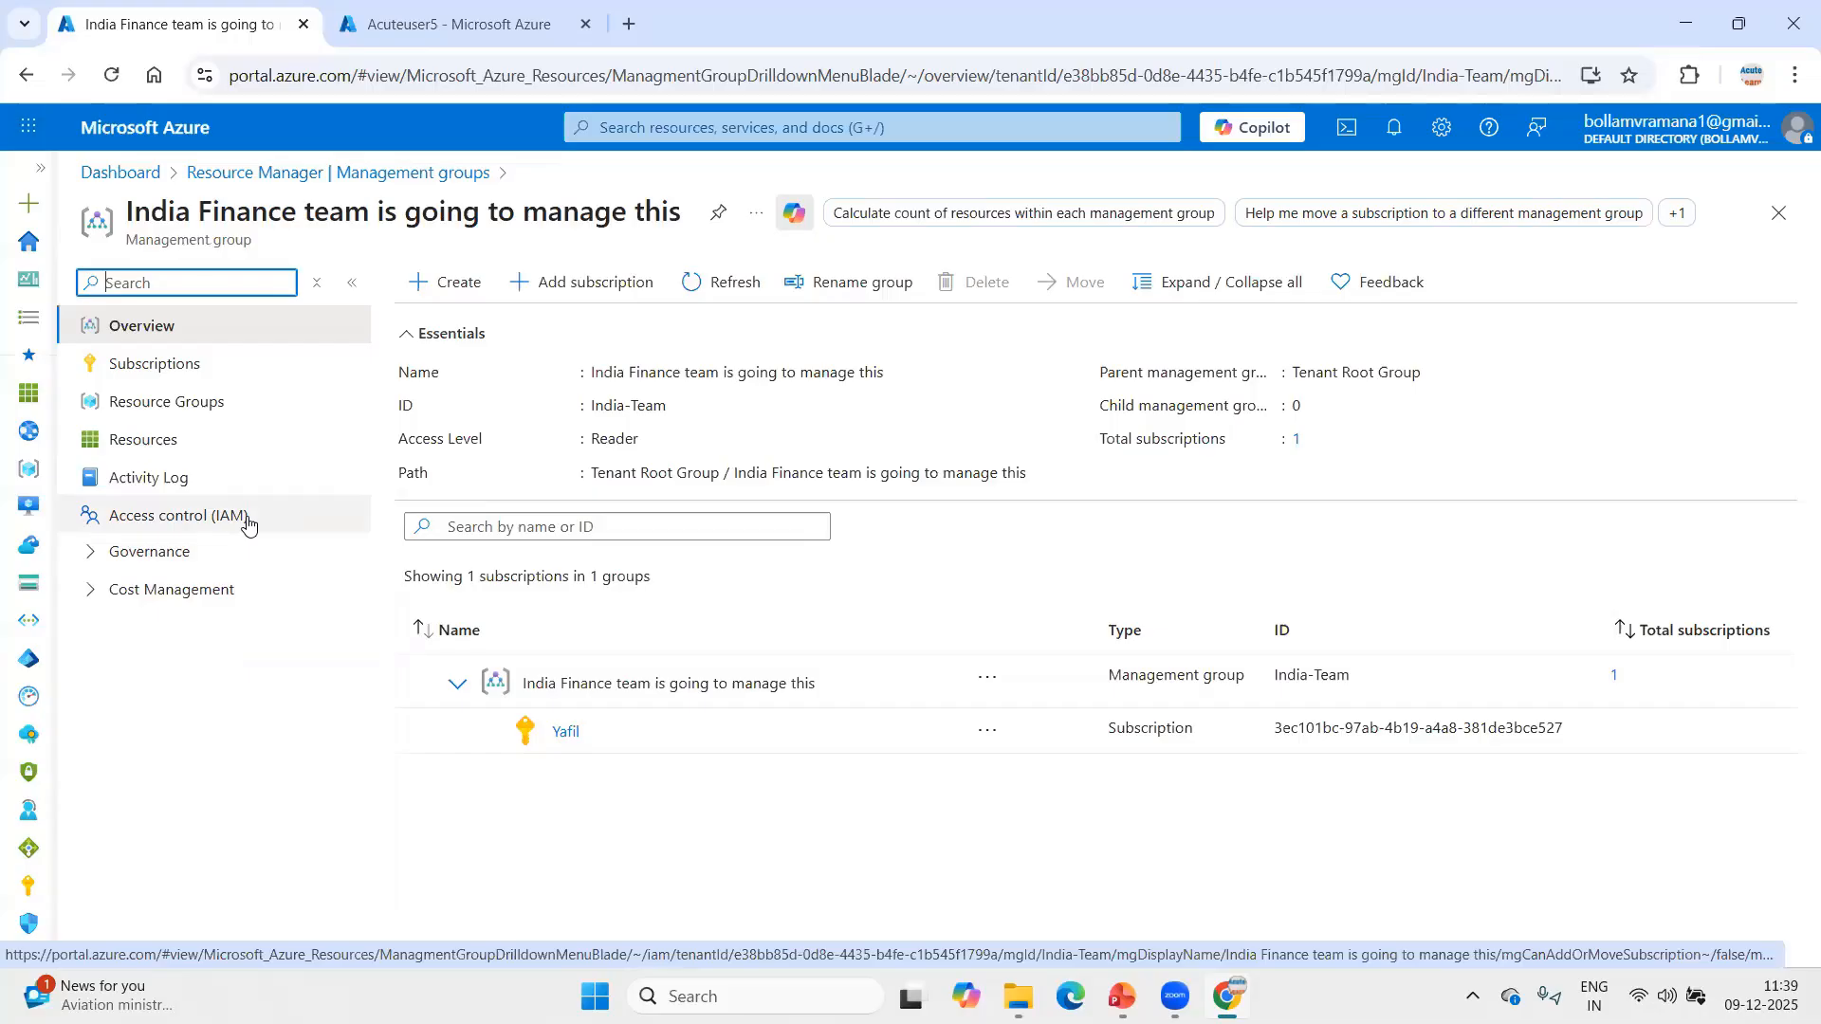
pyautogui.click(178, 520)
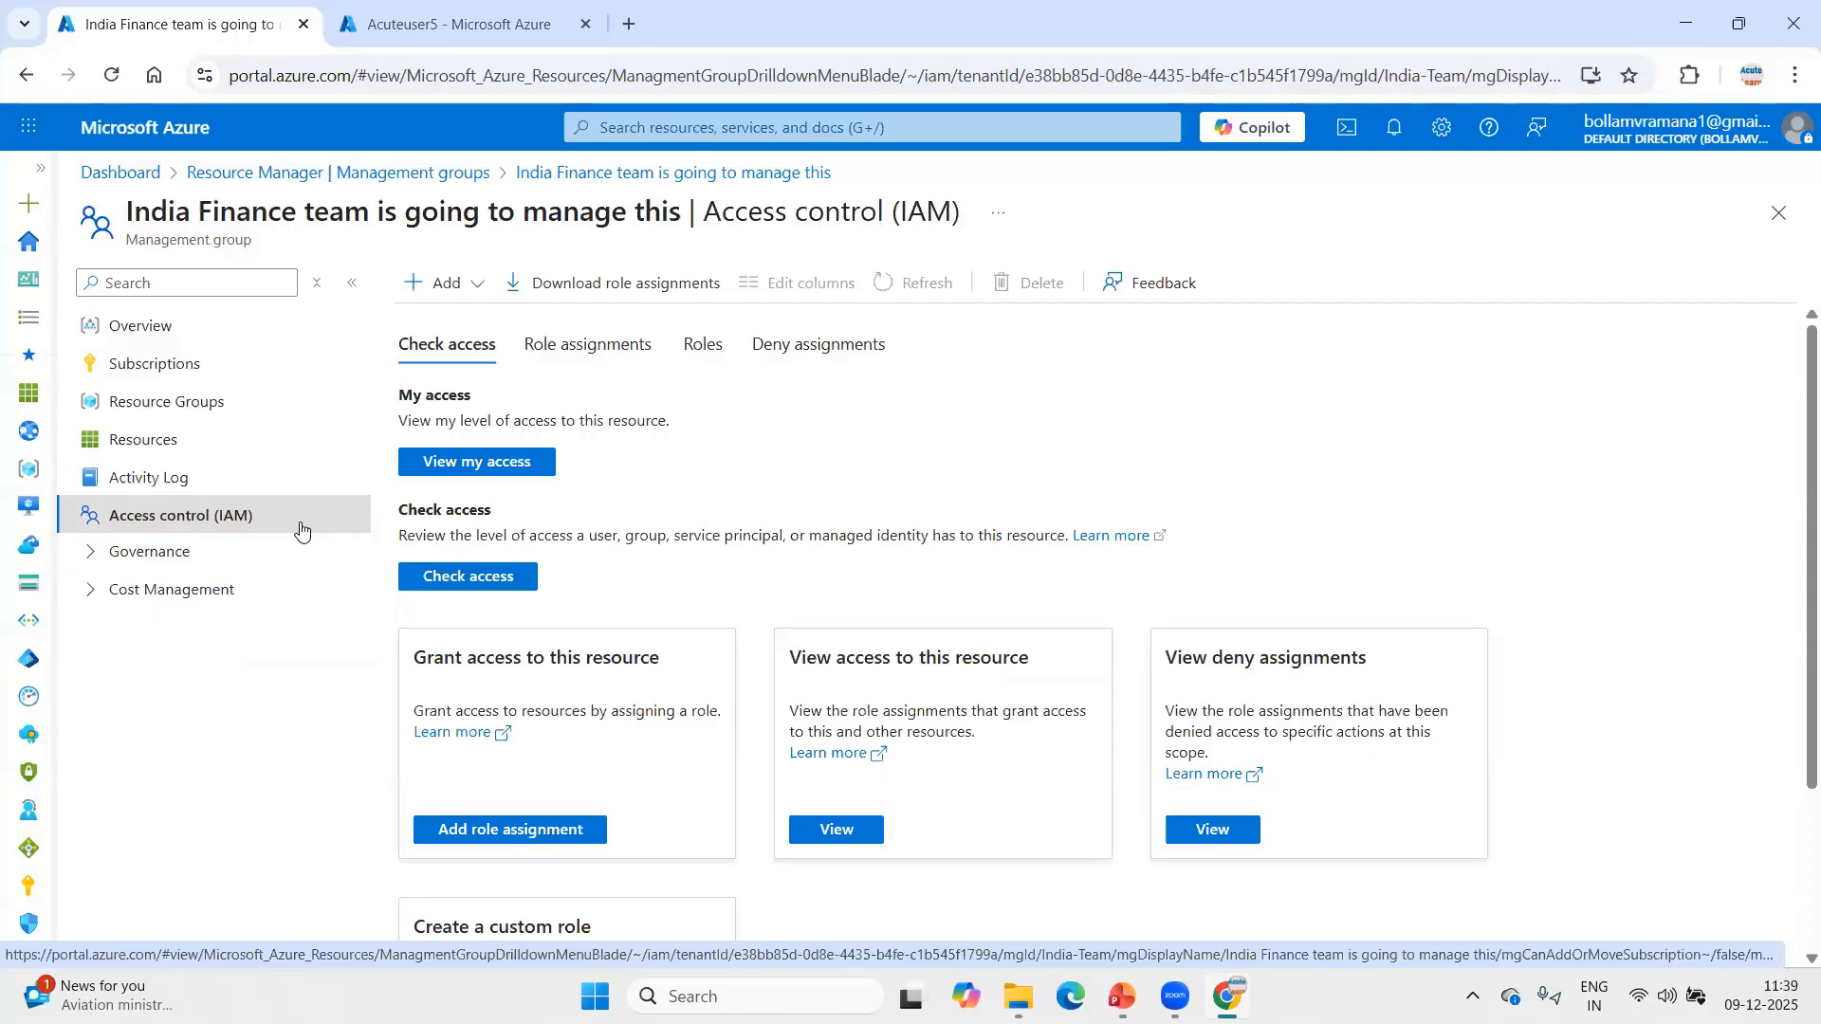
pyautogui.click(585, 348)
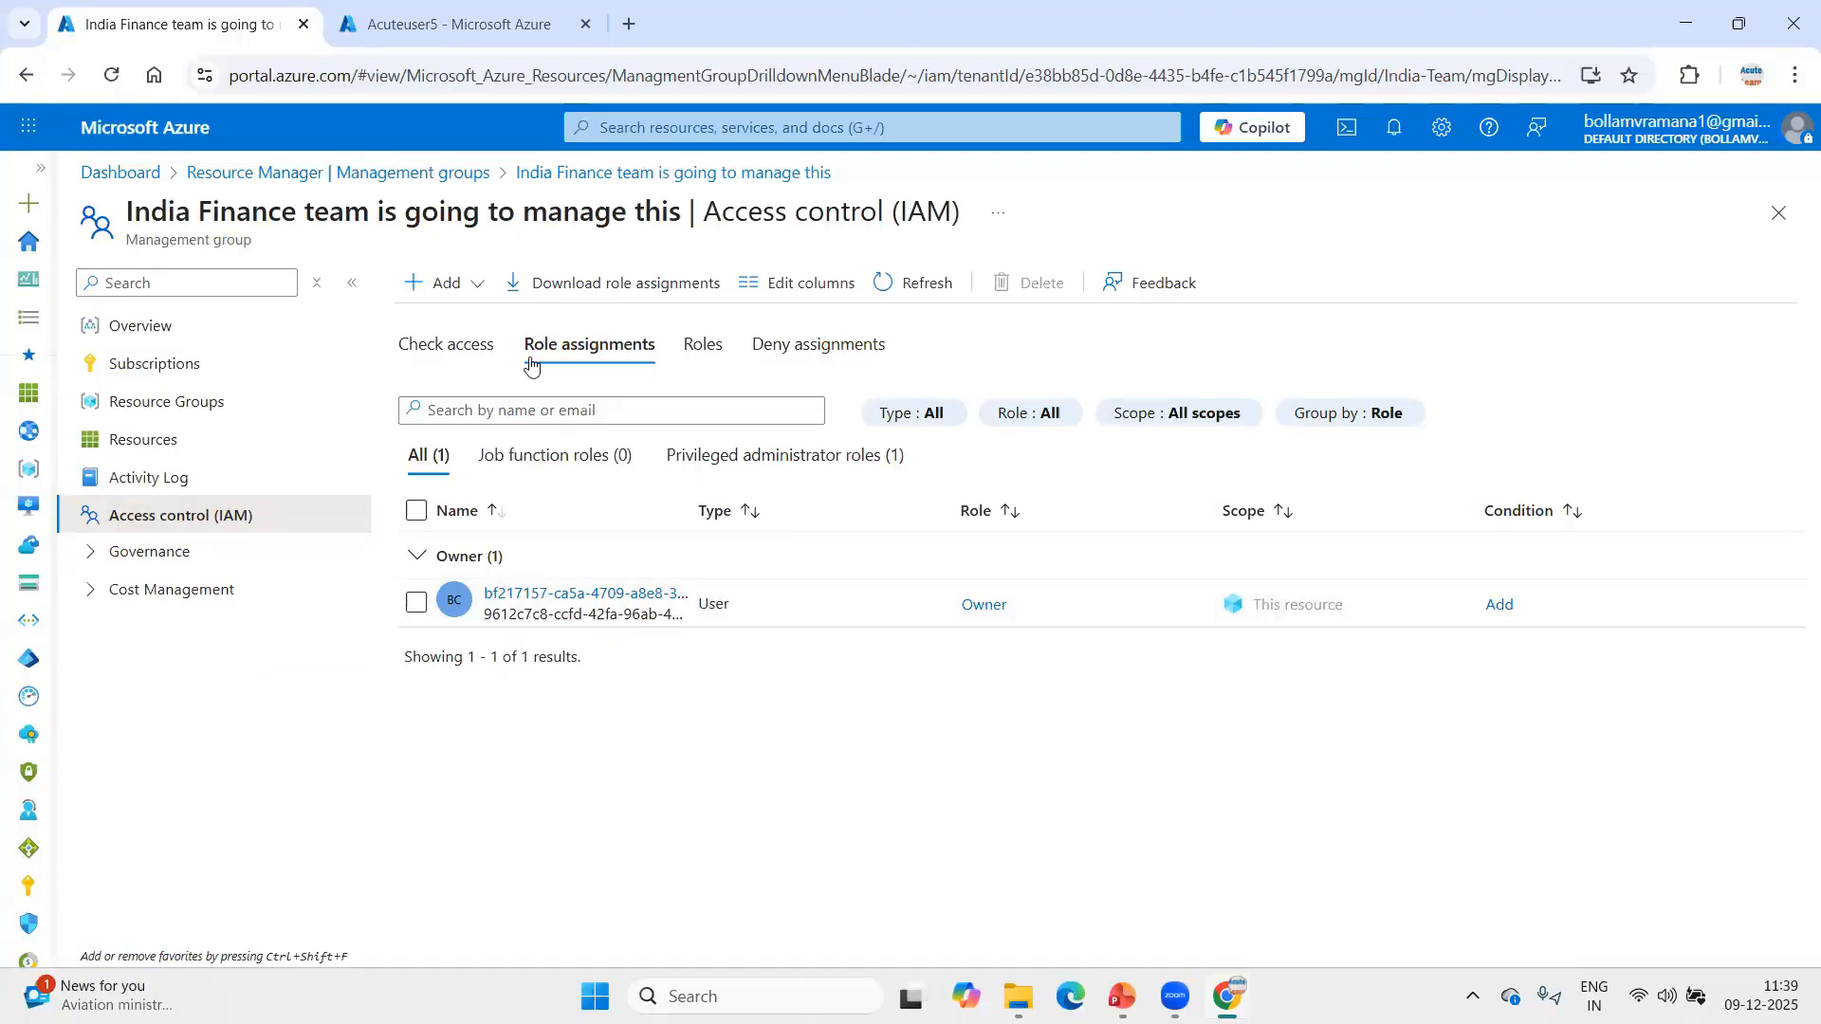
pyautogui.click(468, 351)
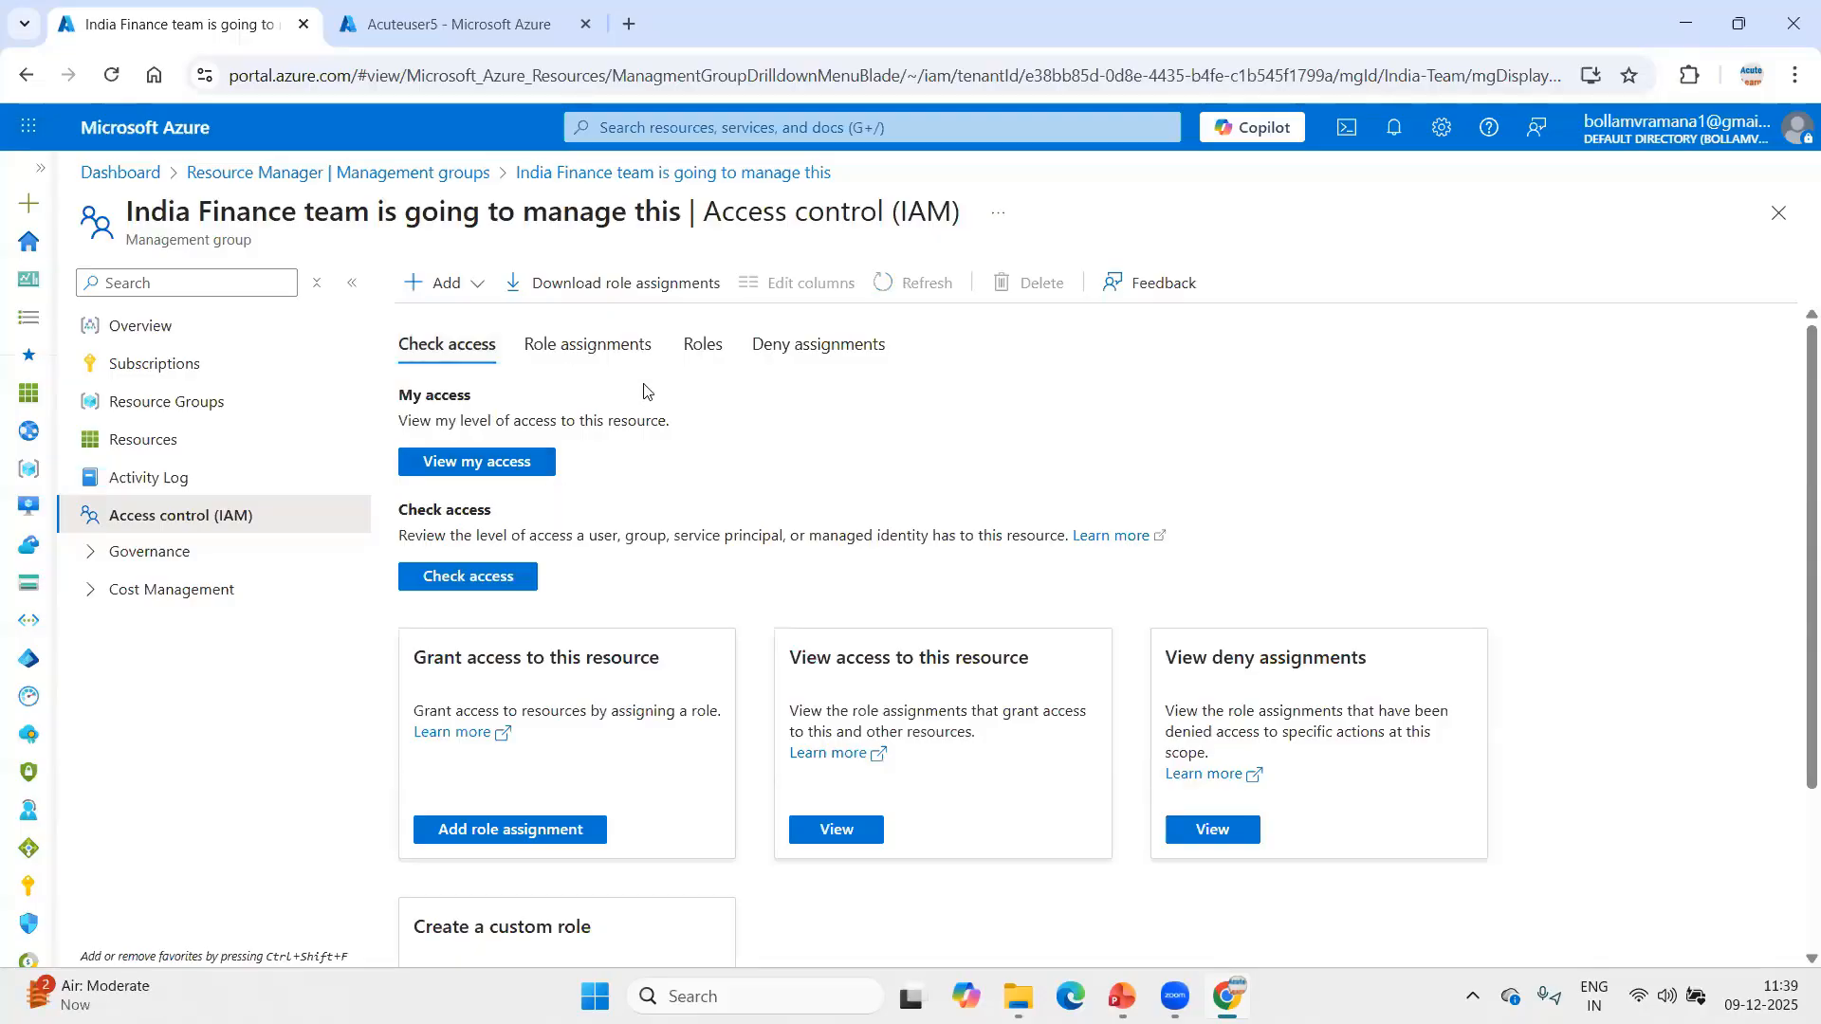
pyautogui.click(572, 346)
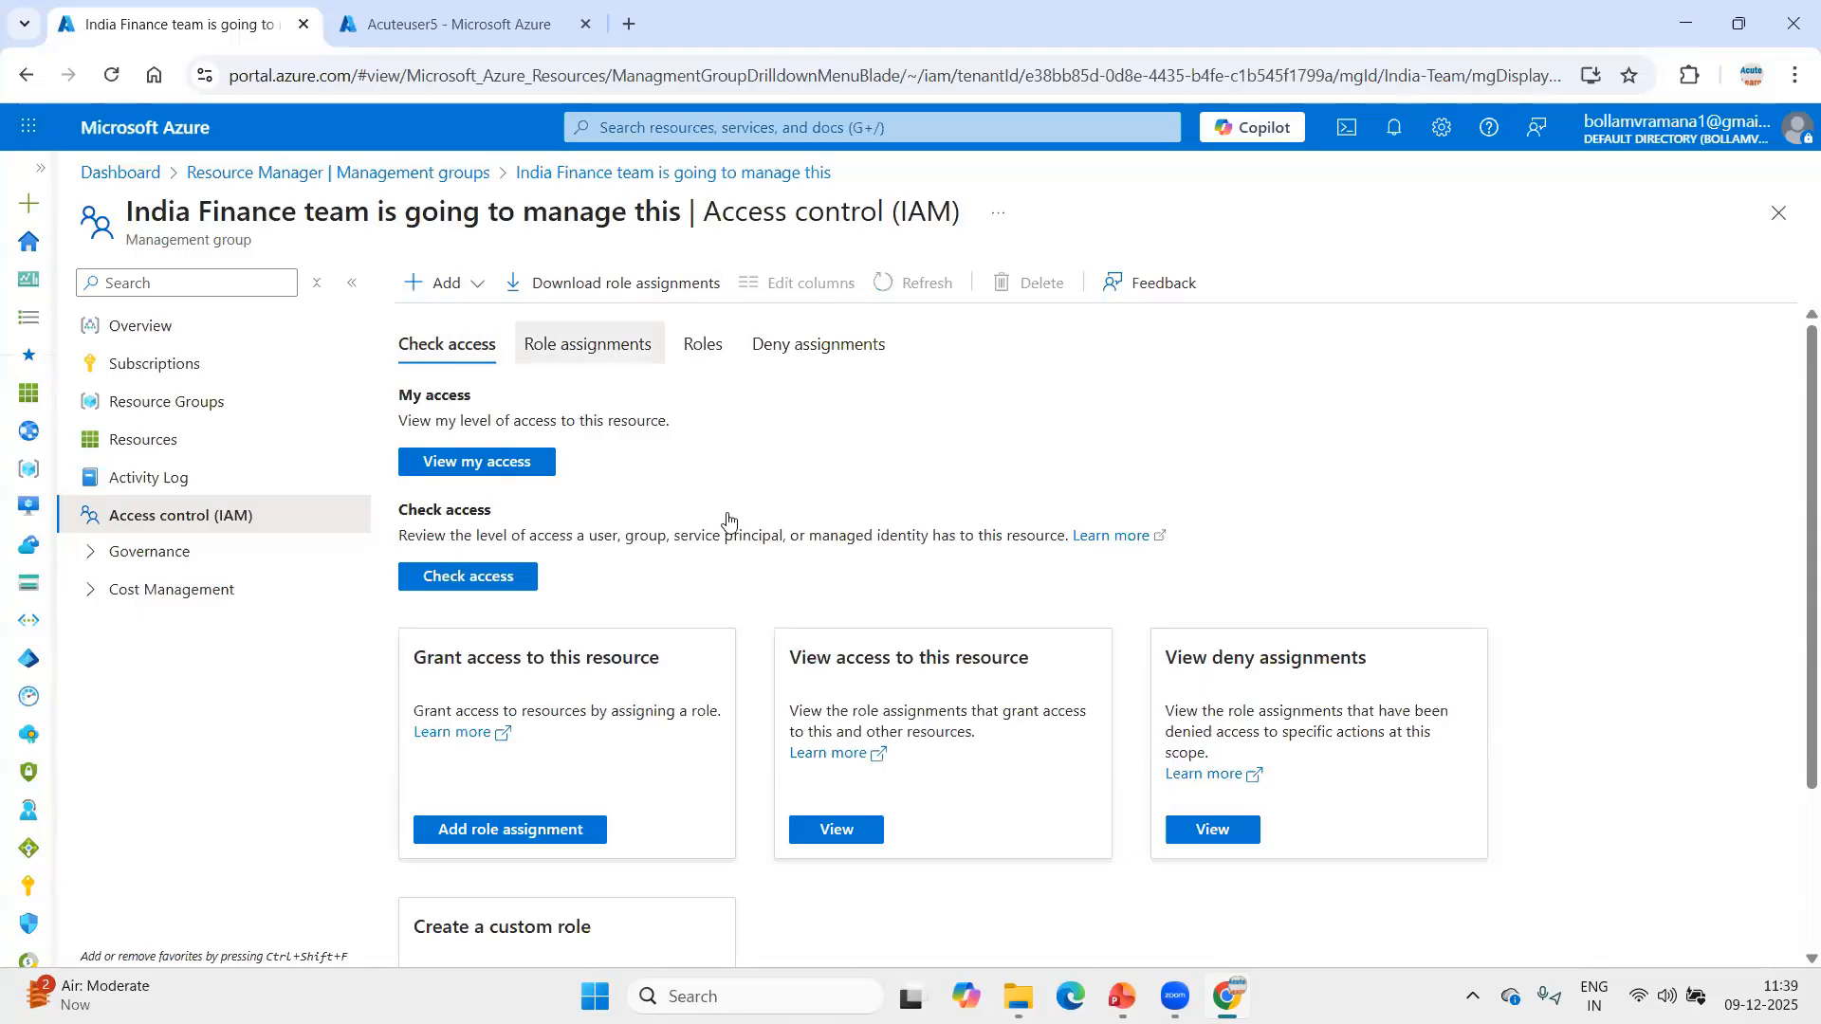
# Start a new role assignment for the India-Team group with the privileged administrator role Owner.
pyautogui.click(473, 284)
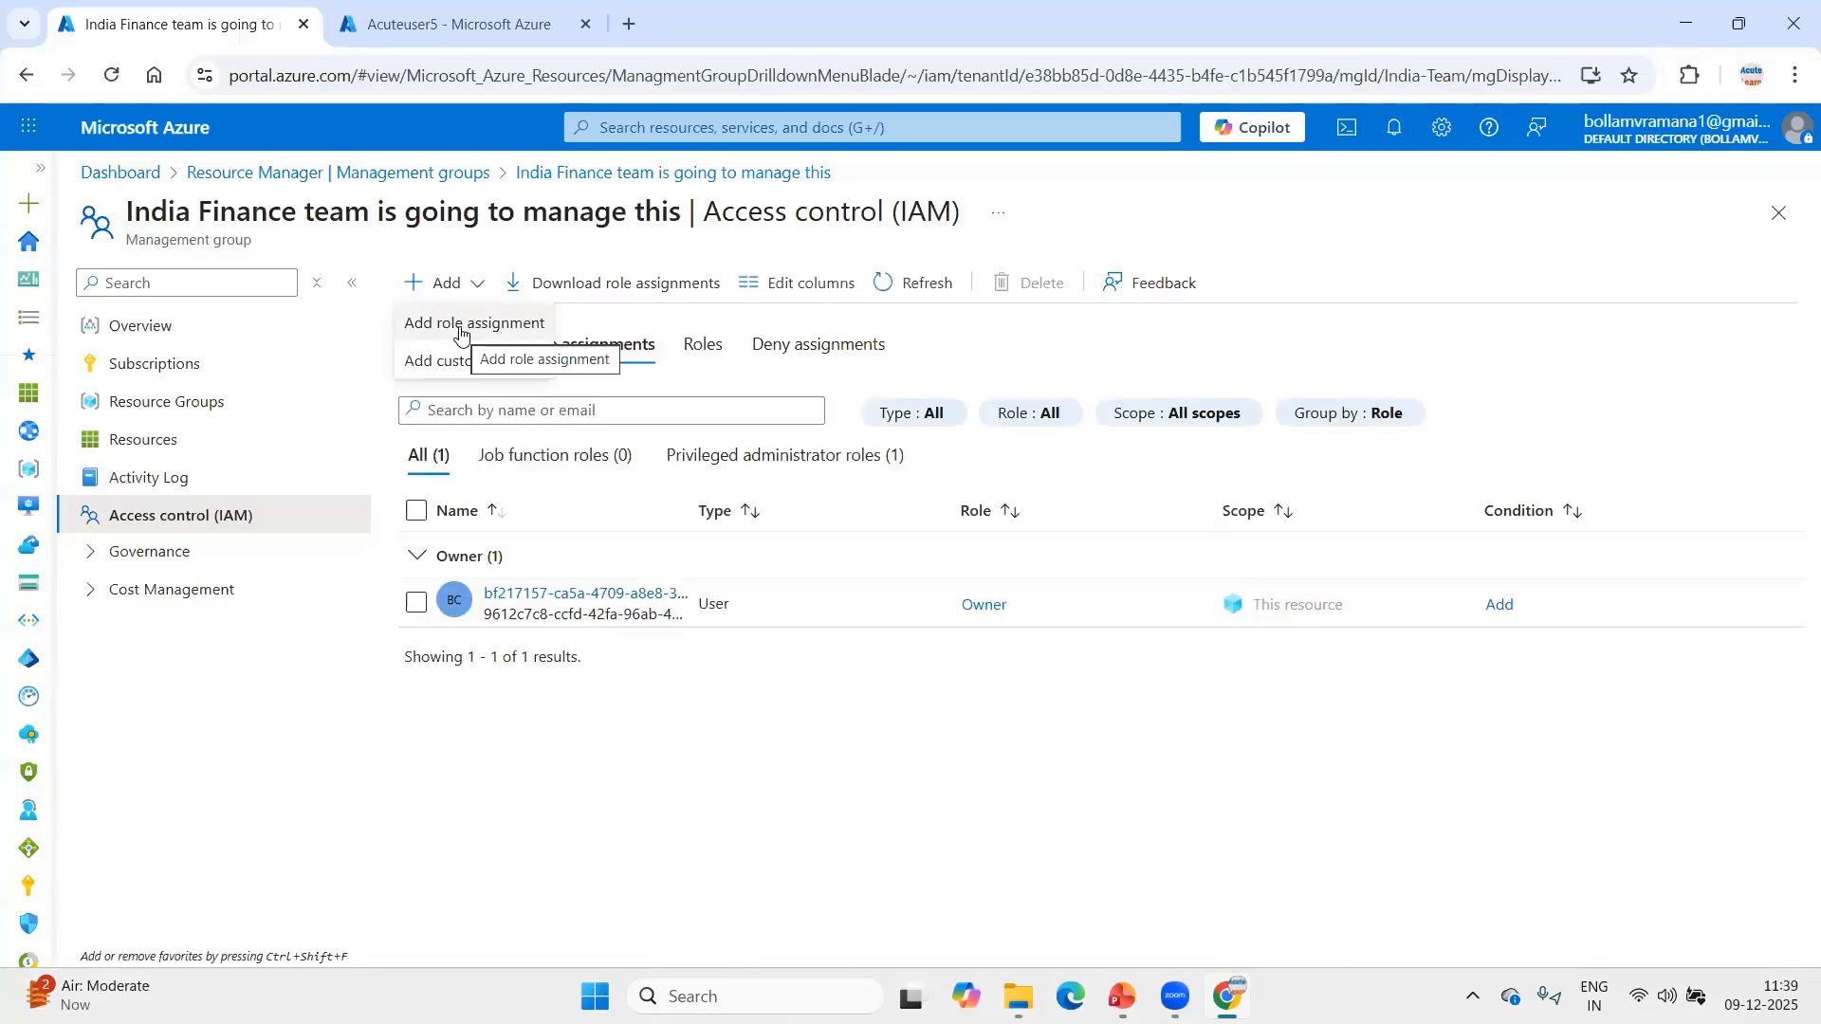
pyautogui.click(459, 332)
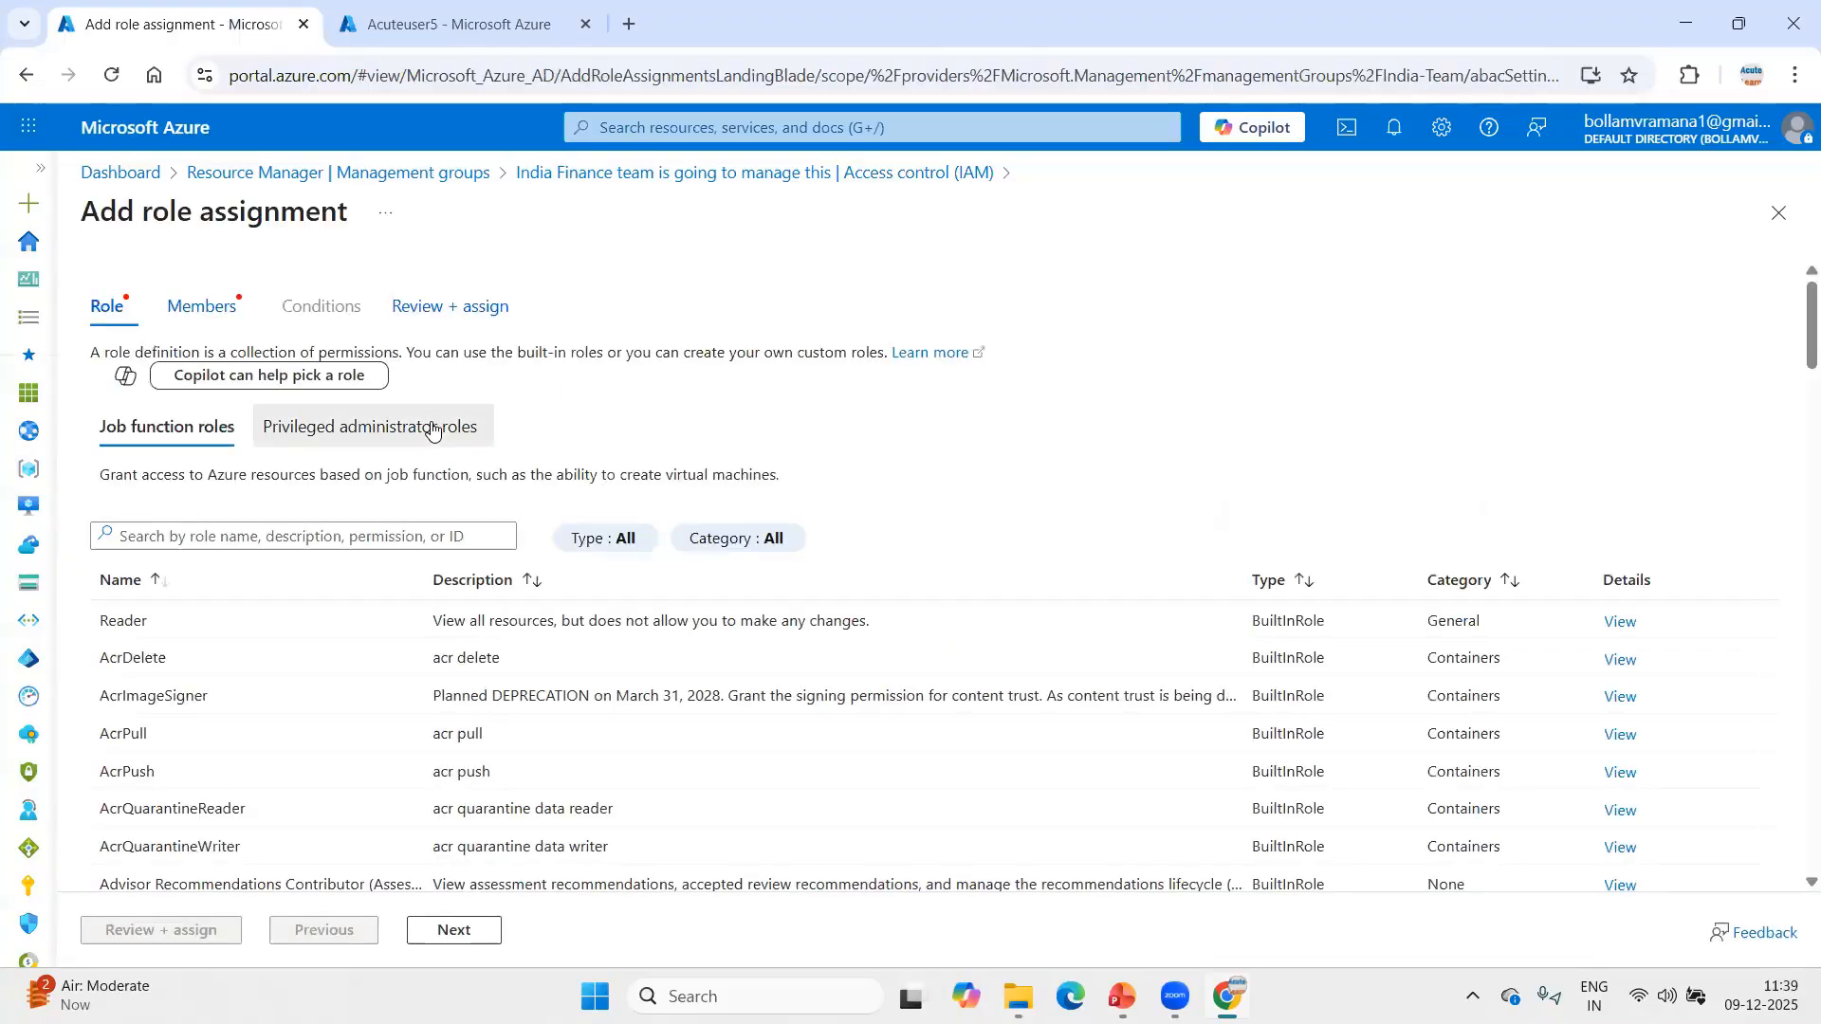
pyautogui.click(431, 428)
pyautogui.click(146, 654)
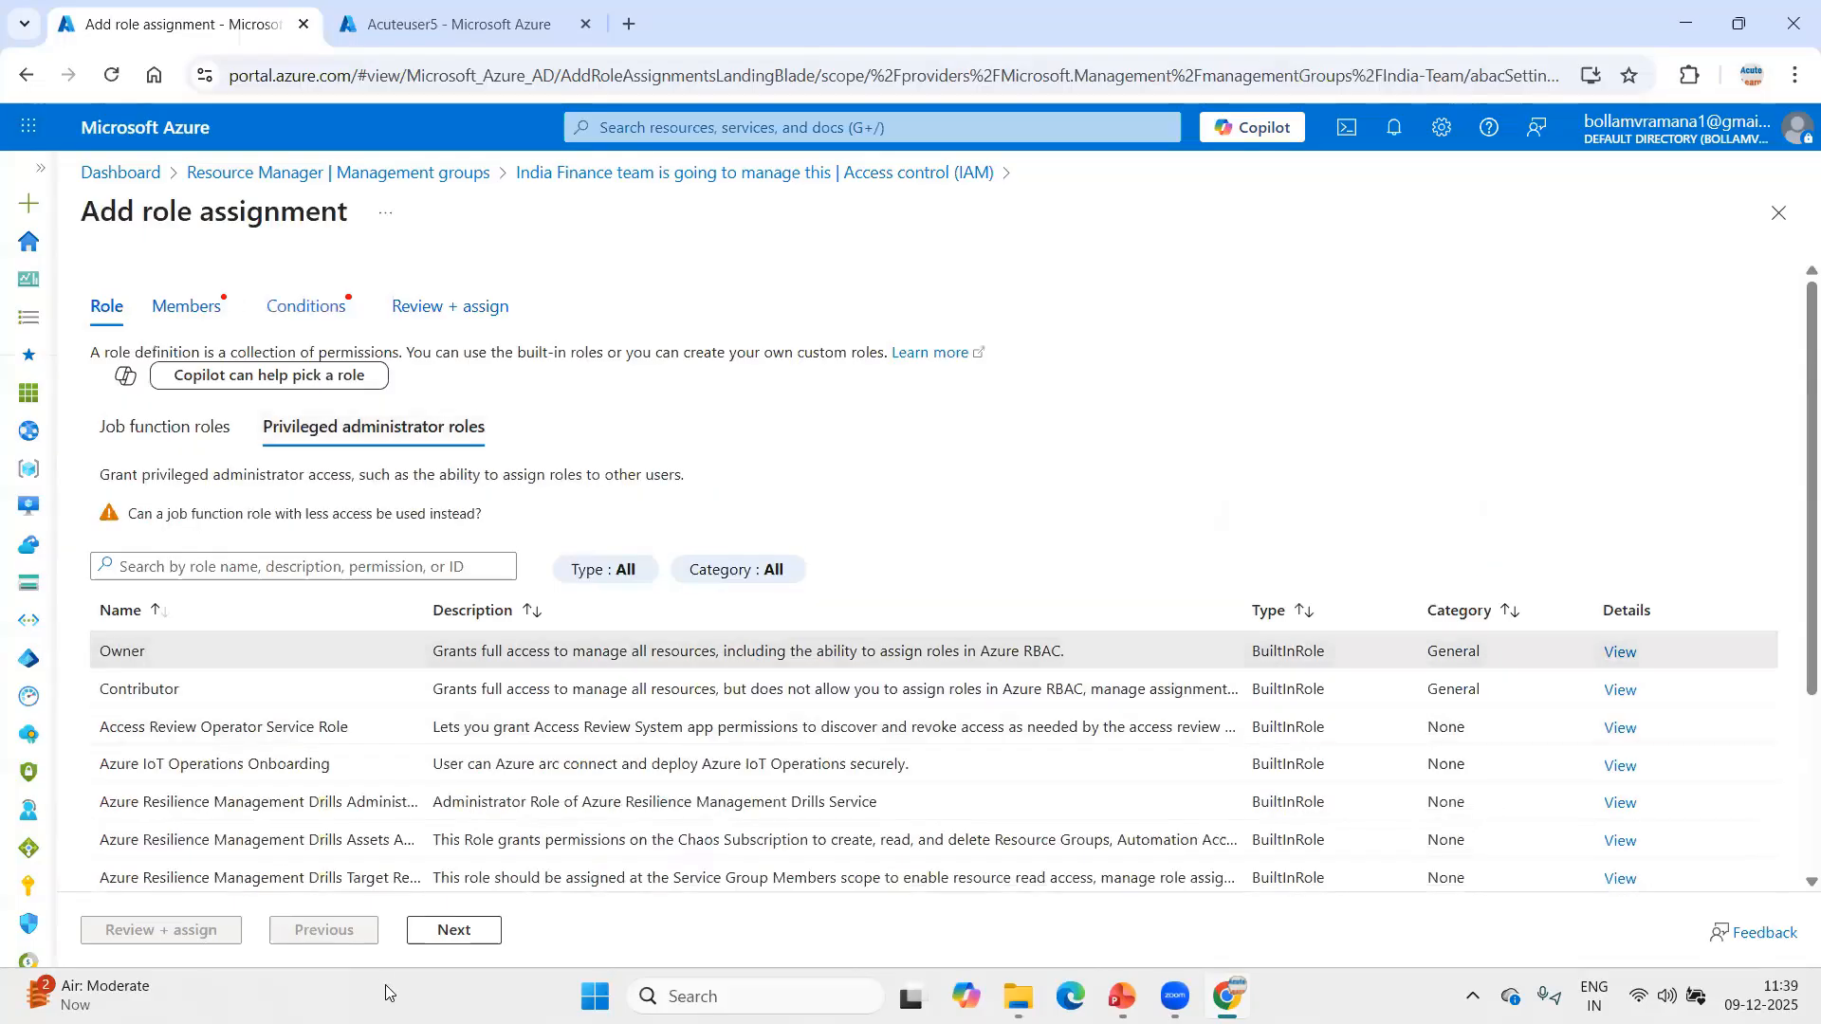
pyautogui.click(455, 931)
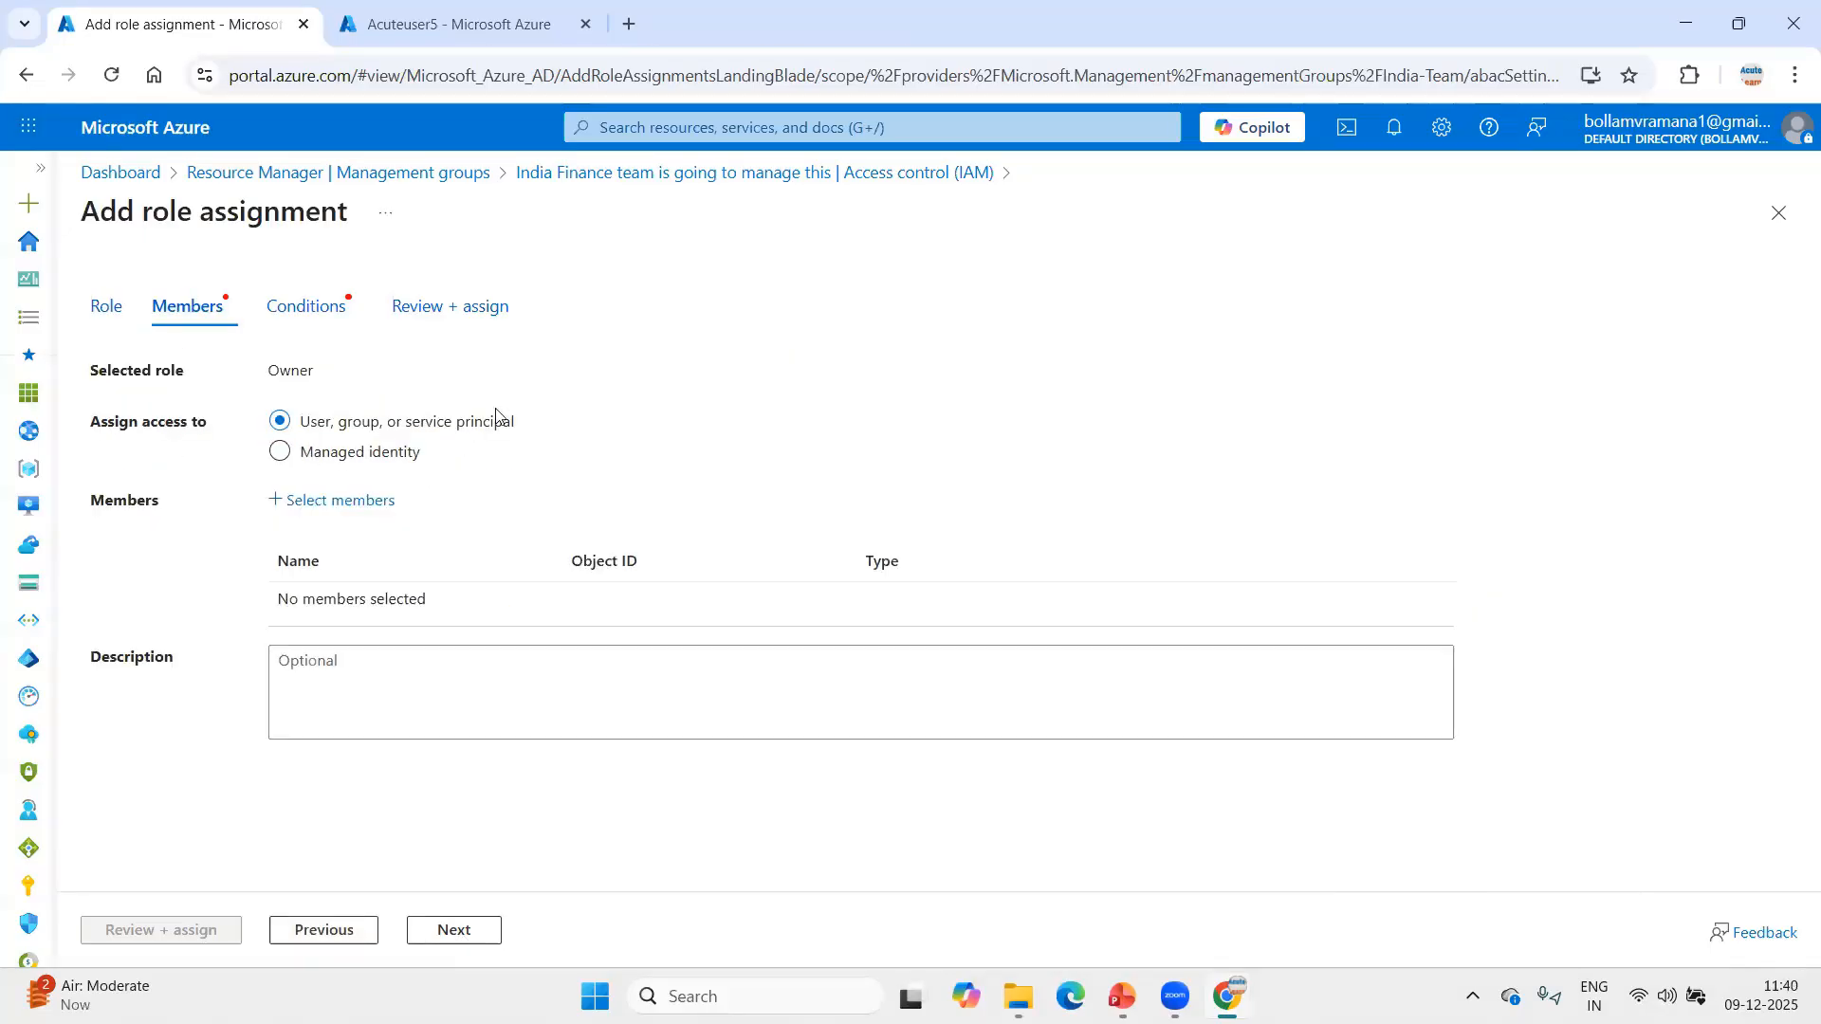
# Add Acuteuser5 as the member of the Owner role assignment.
pyautogui.click(318, 500)
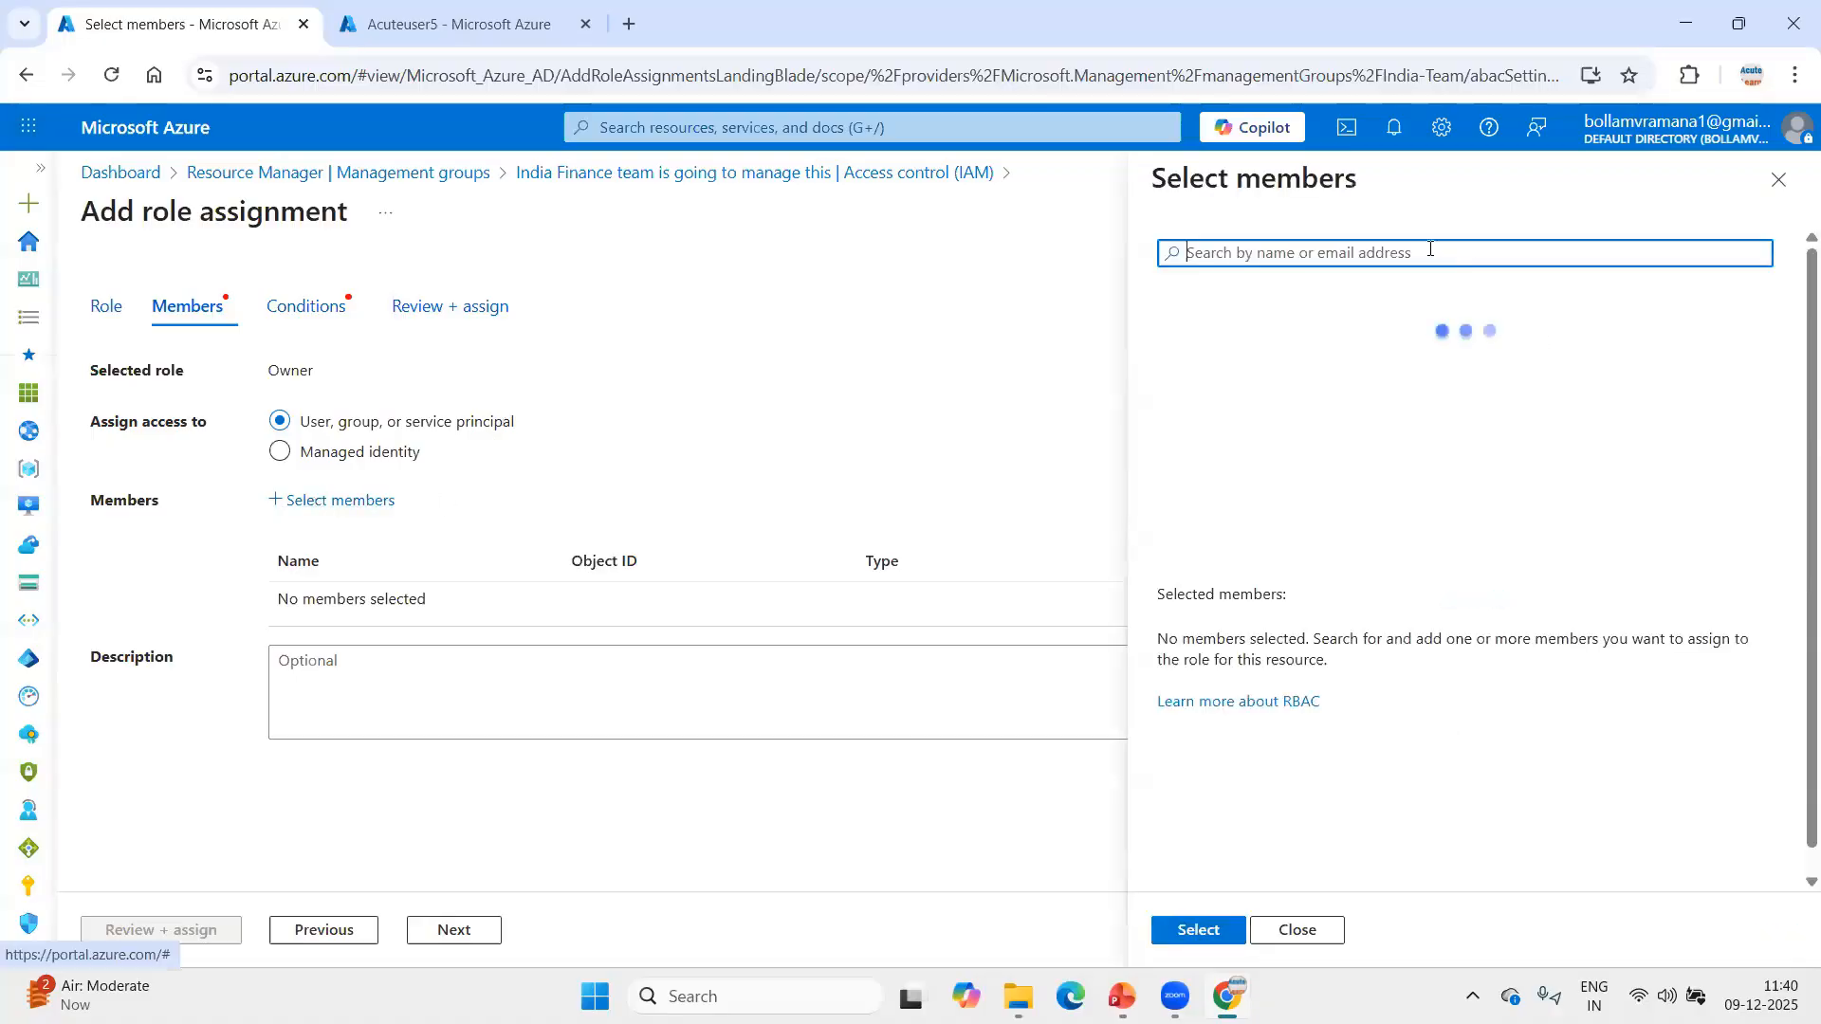
pyautogui.hotkey('ctrl', 'v')
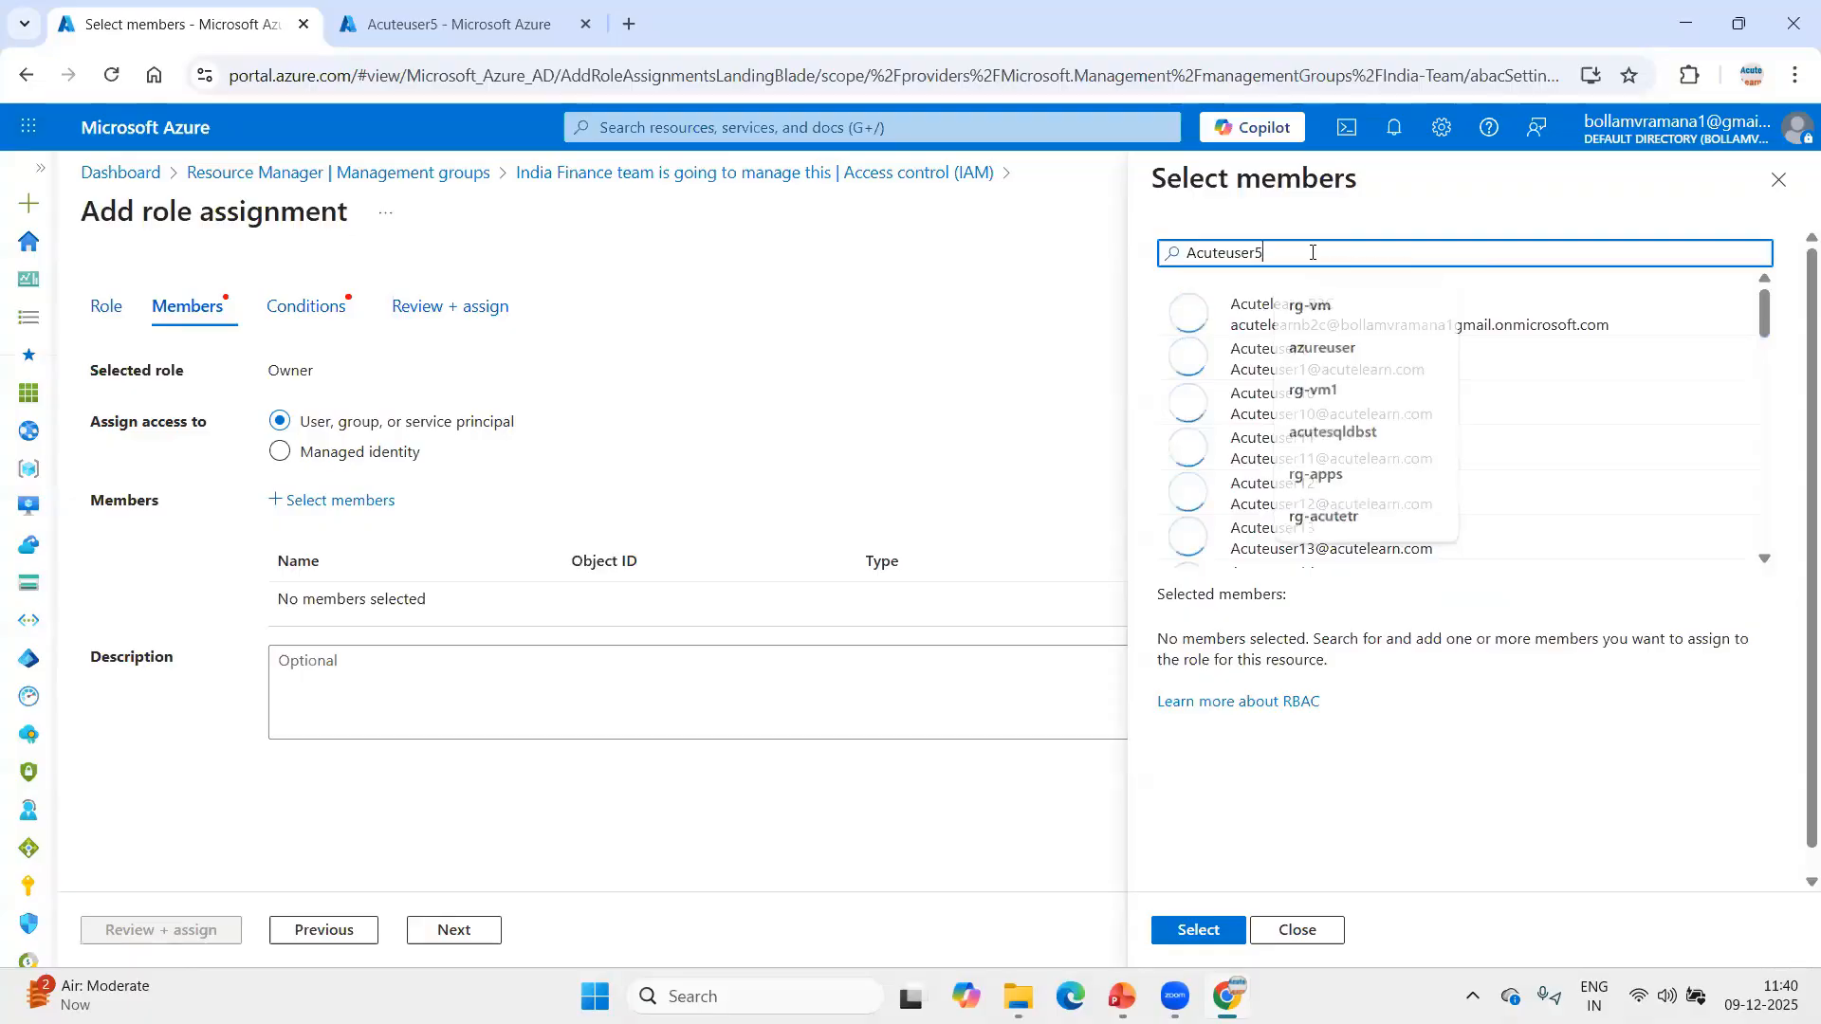
pyautogui.click(1325, 307)
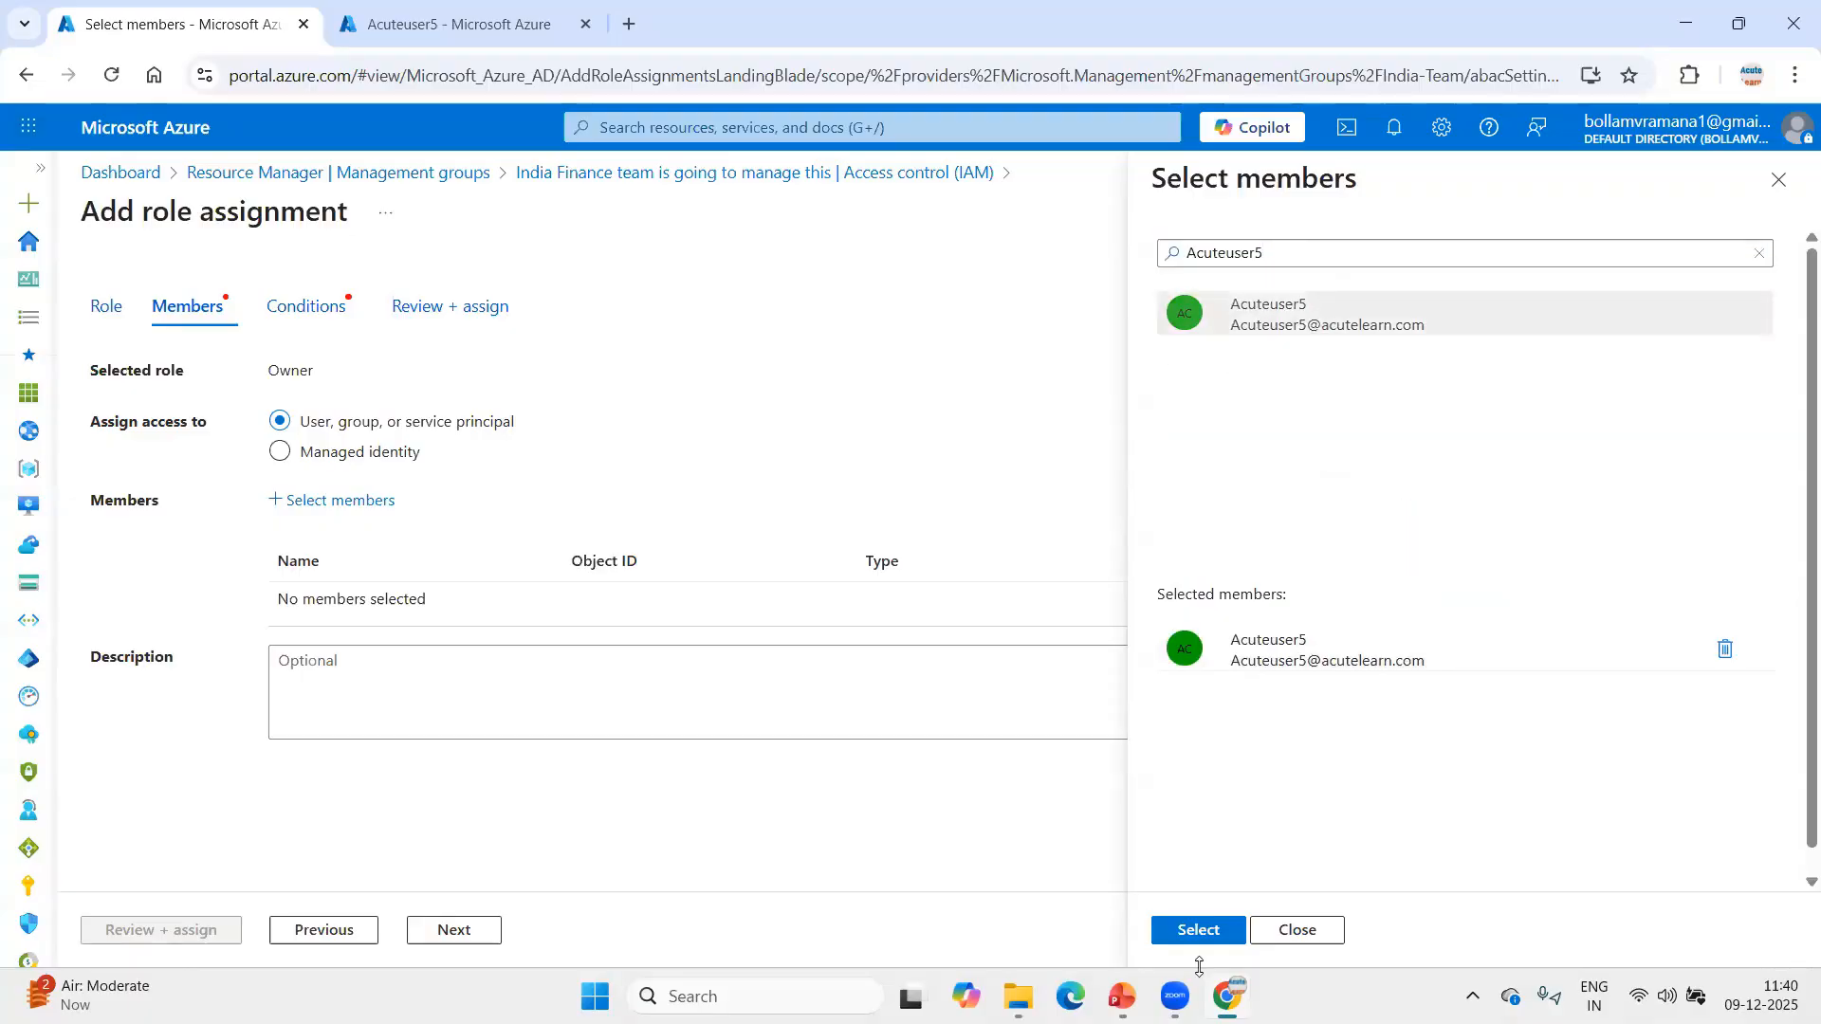
pyautogui.click(1198, 929)
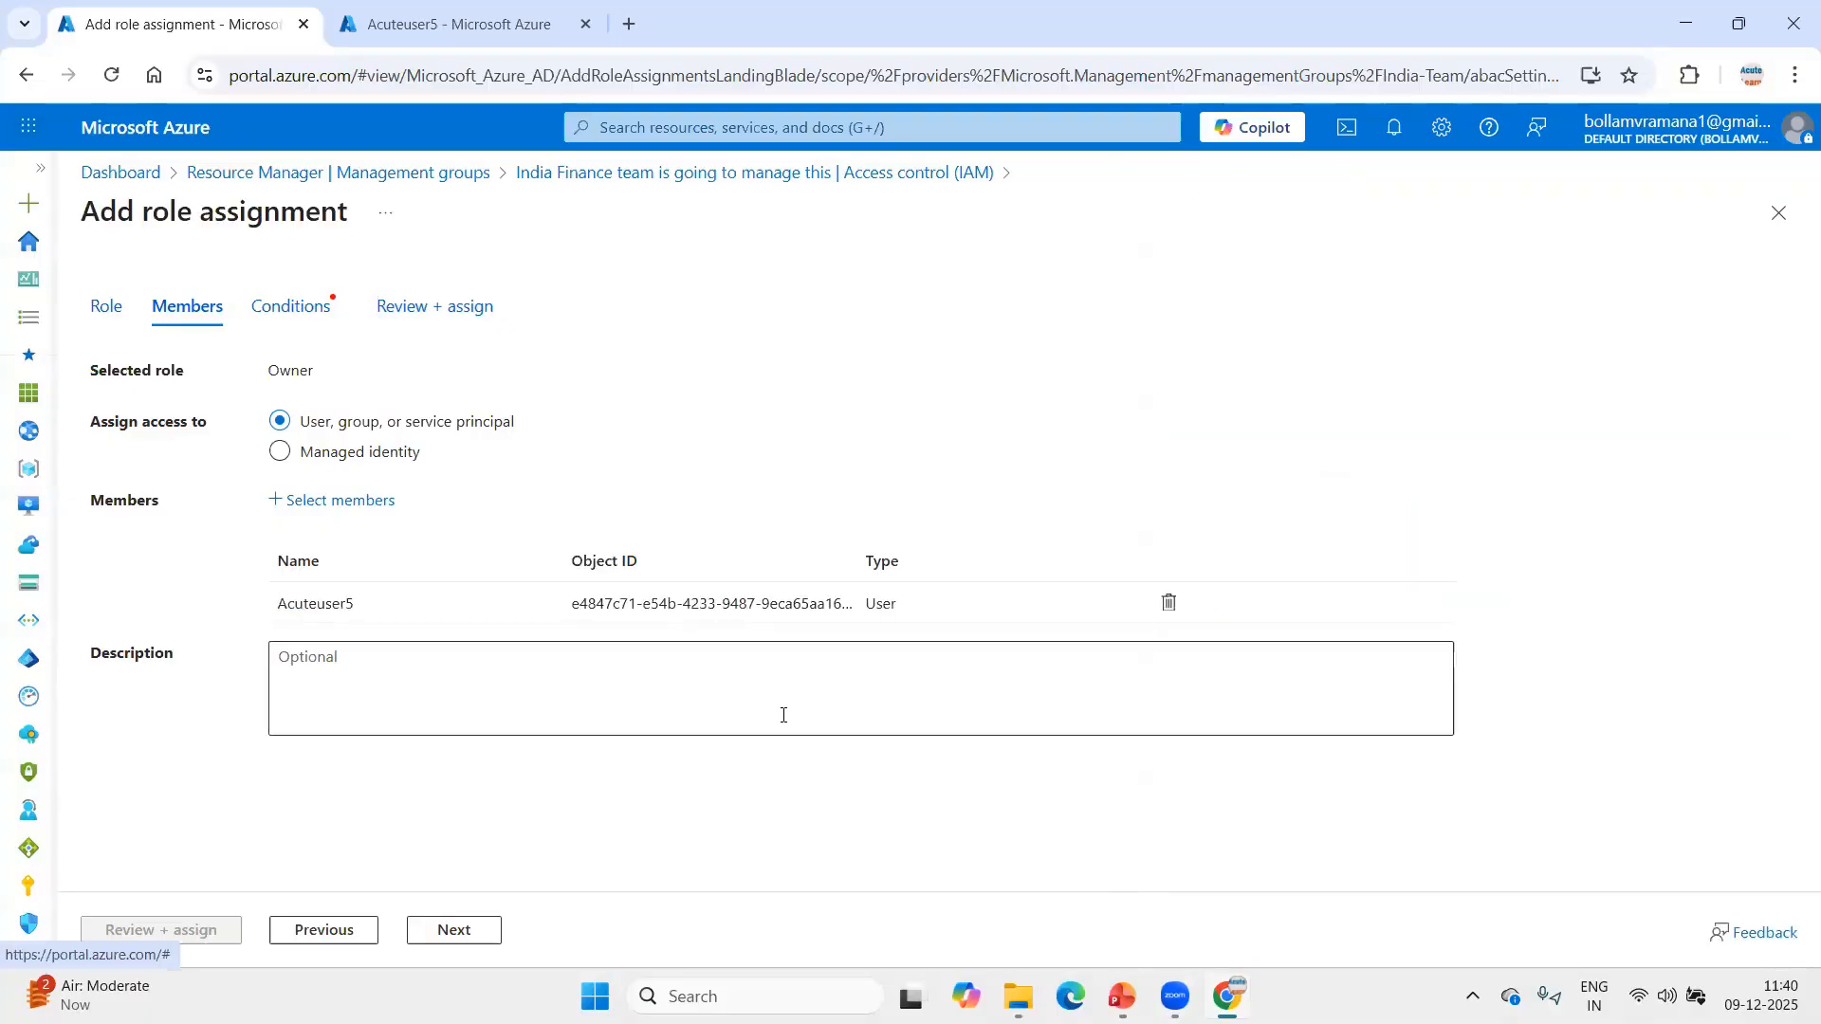
# Set the assignment's condition to allow the user to assign all roles (highly privileged) and proceed to its review.
pyautogui.click(455, 931)
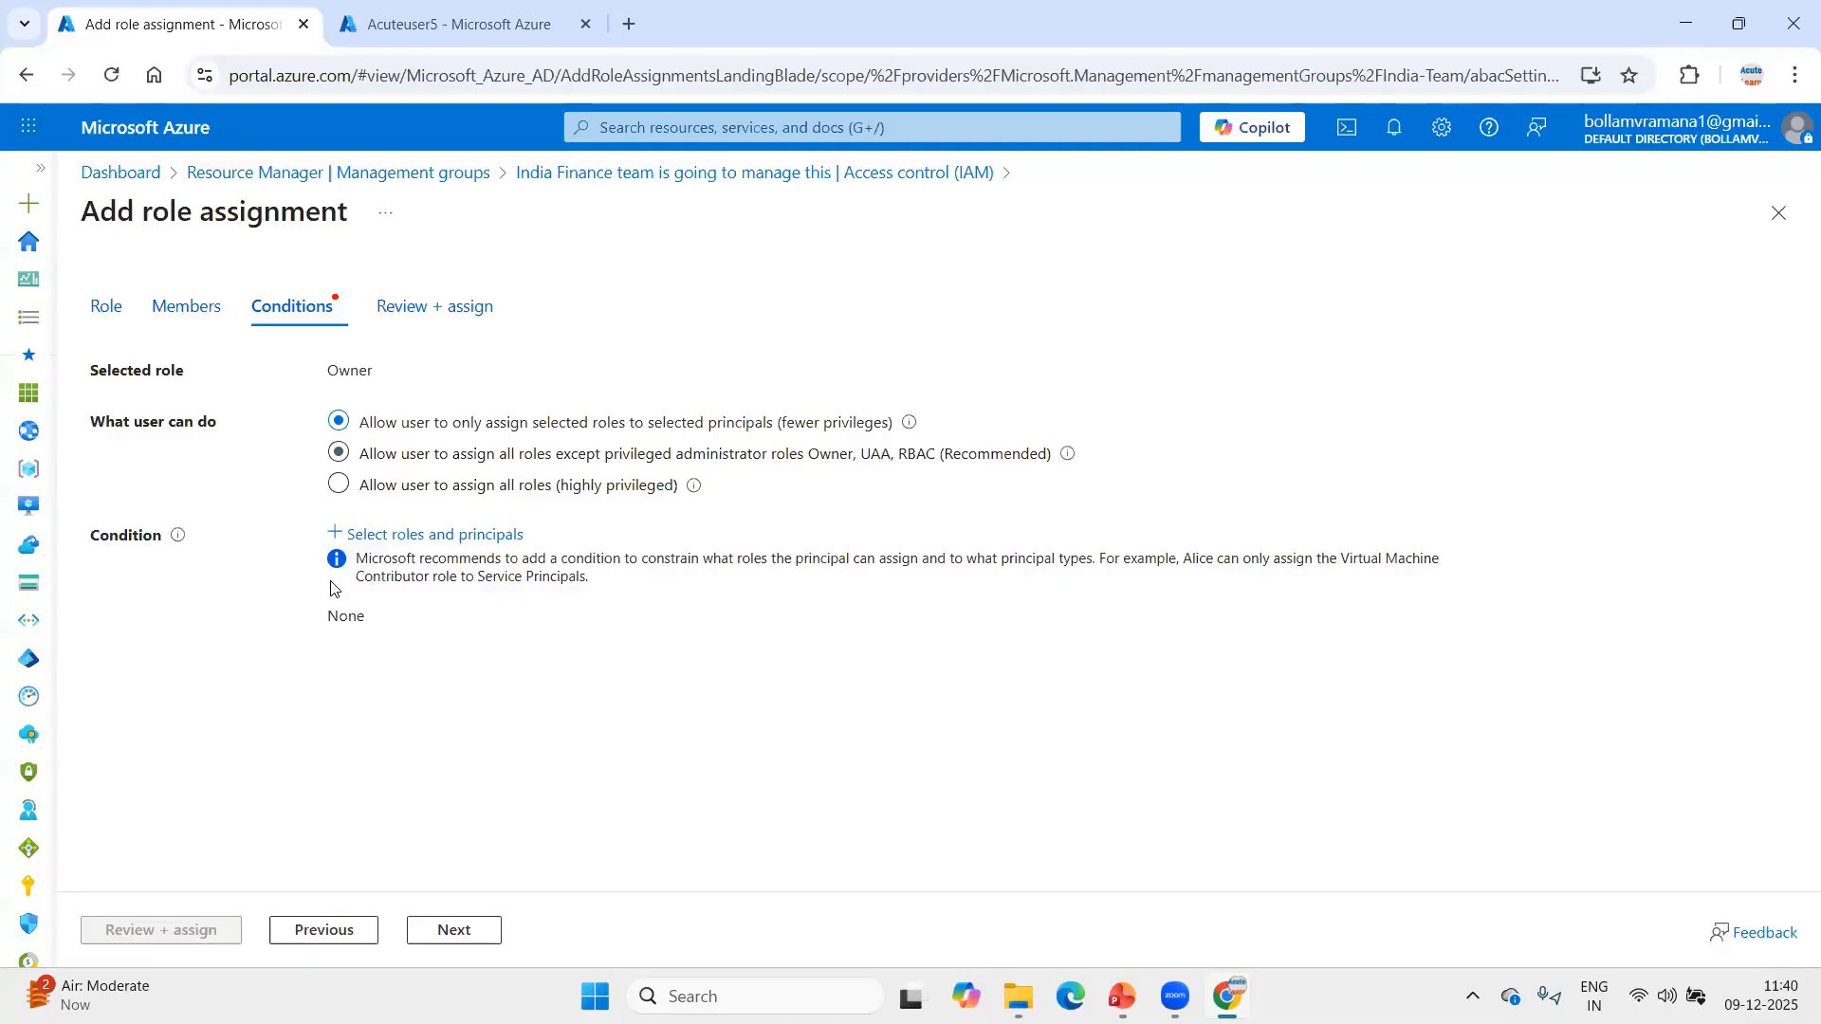
pyautogui.click(460, 500)
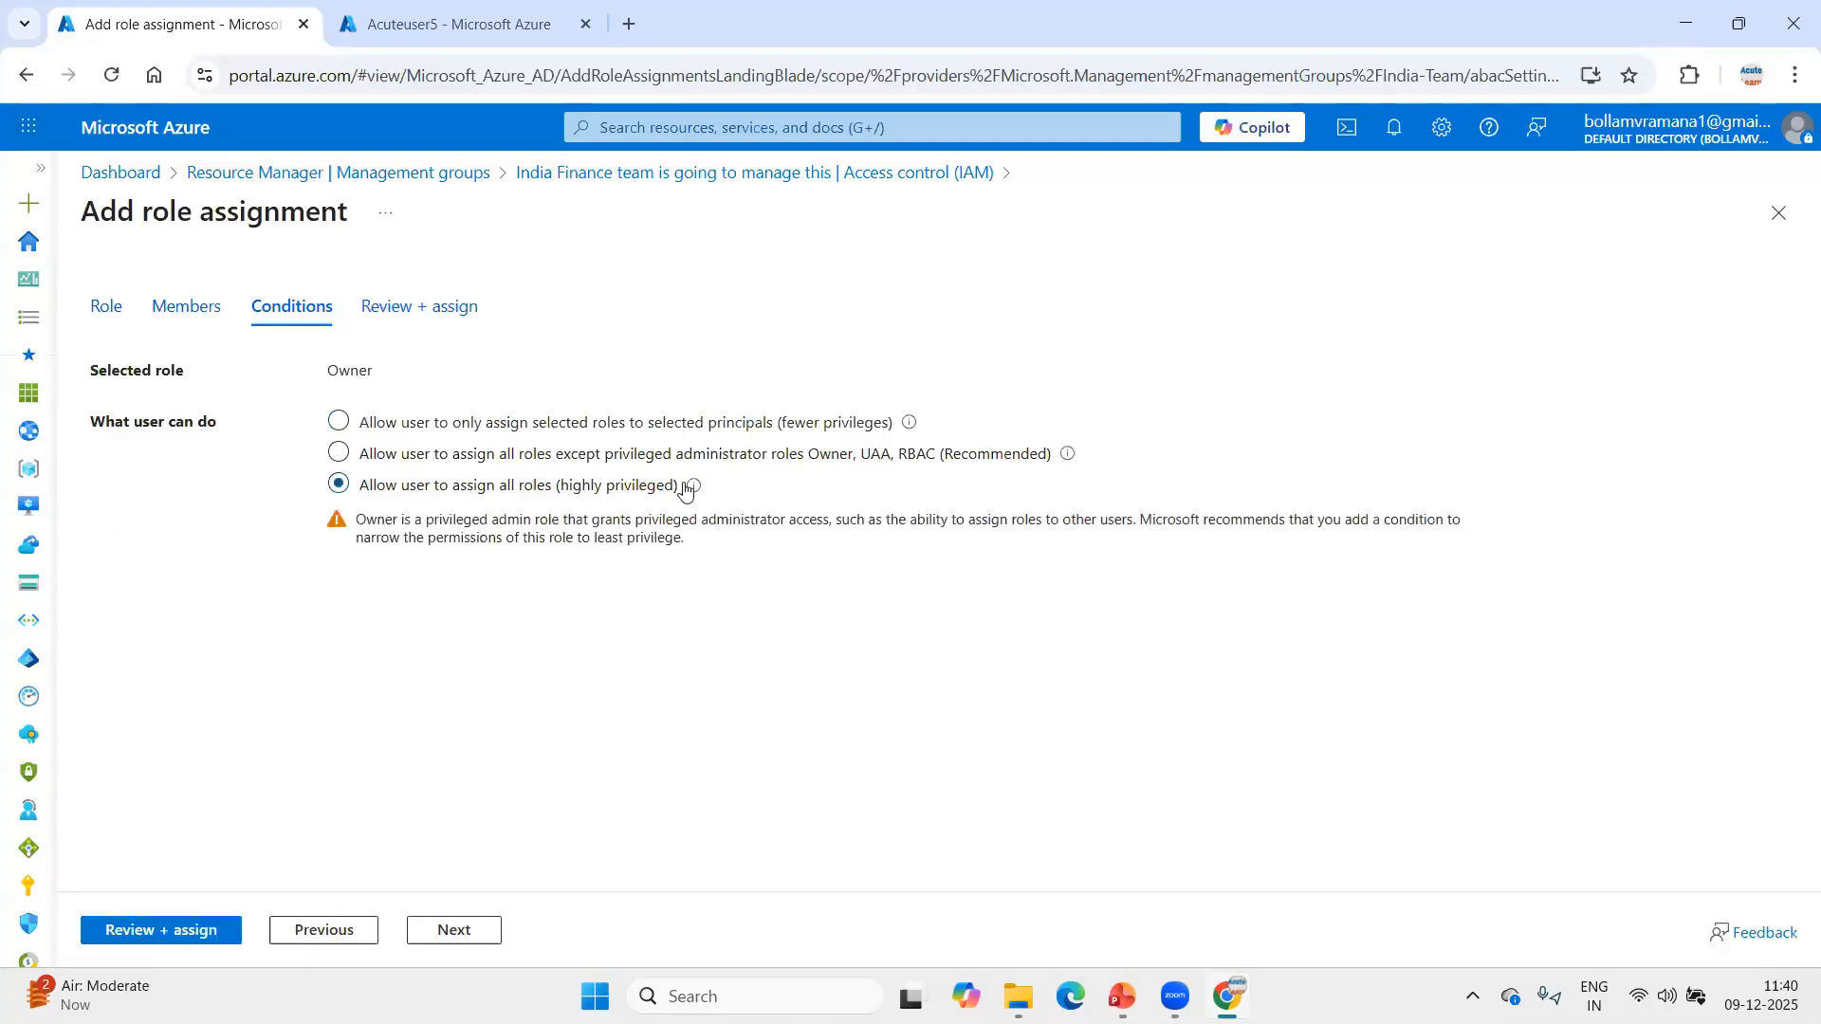
pyautogui.moveTo(689, 505)
pyautogui.click(166, 929)
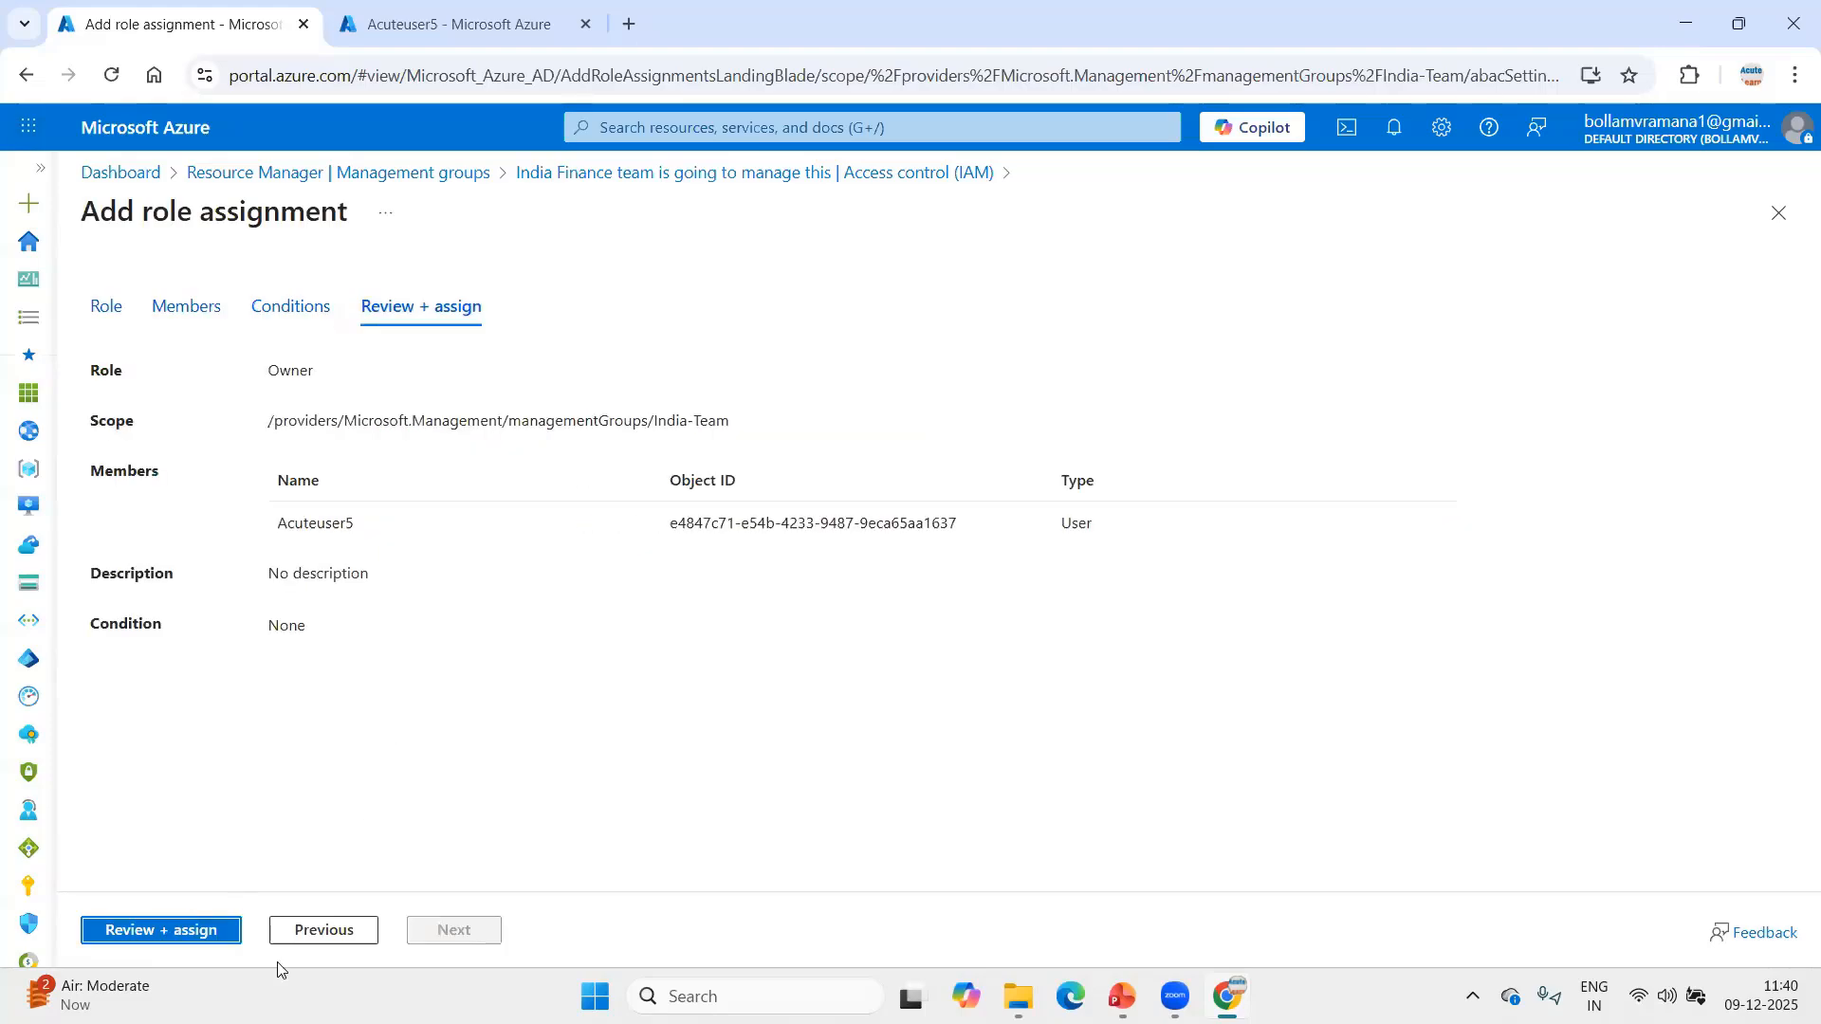
# Complete the Owner role assignment for Acuteuser5 on the India-Team management group.
pyautogui.click(178, 949)
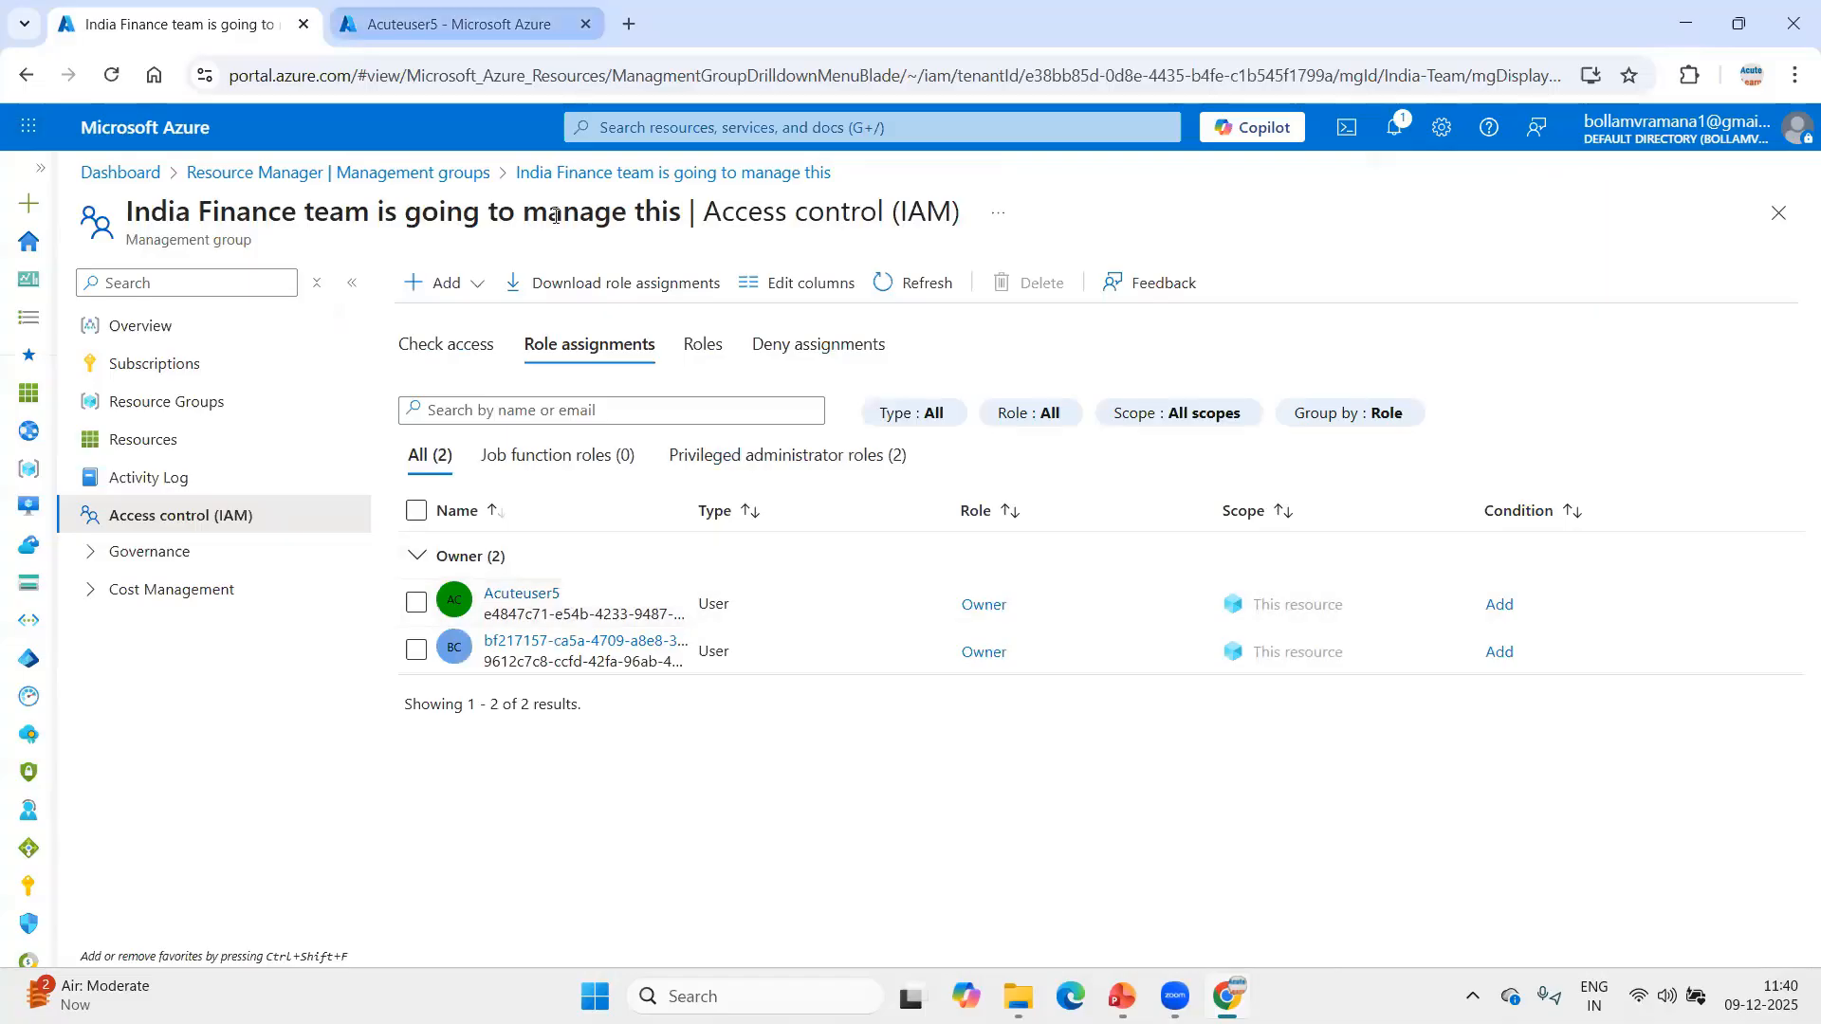
# Reset Acuteuser5's password from the user's profile and copy the generated temporary password.
pyautogui.click(498, 64)
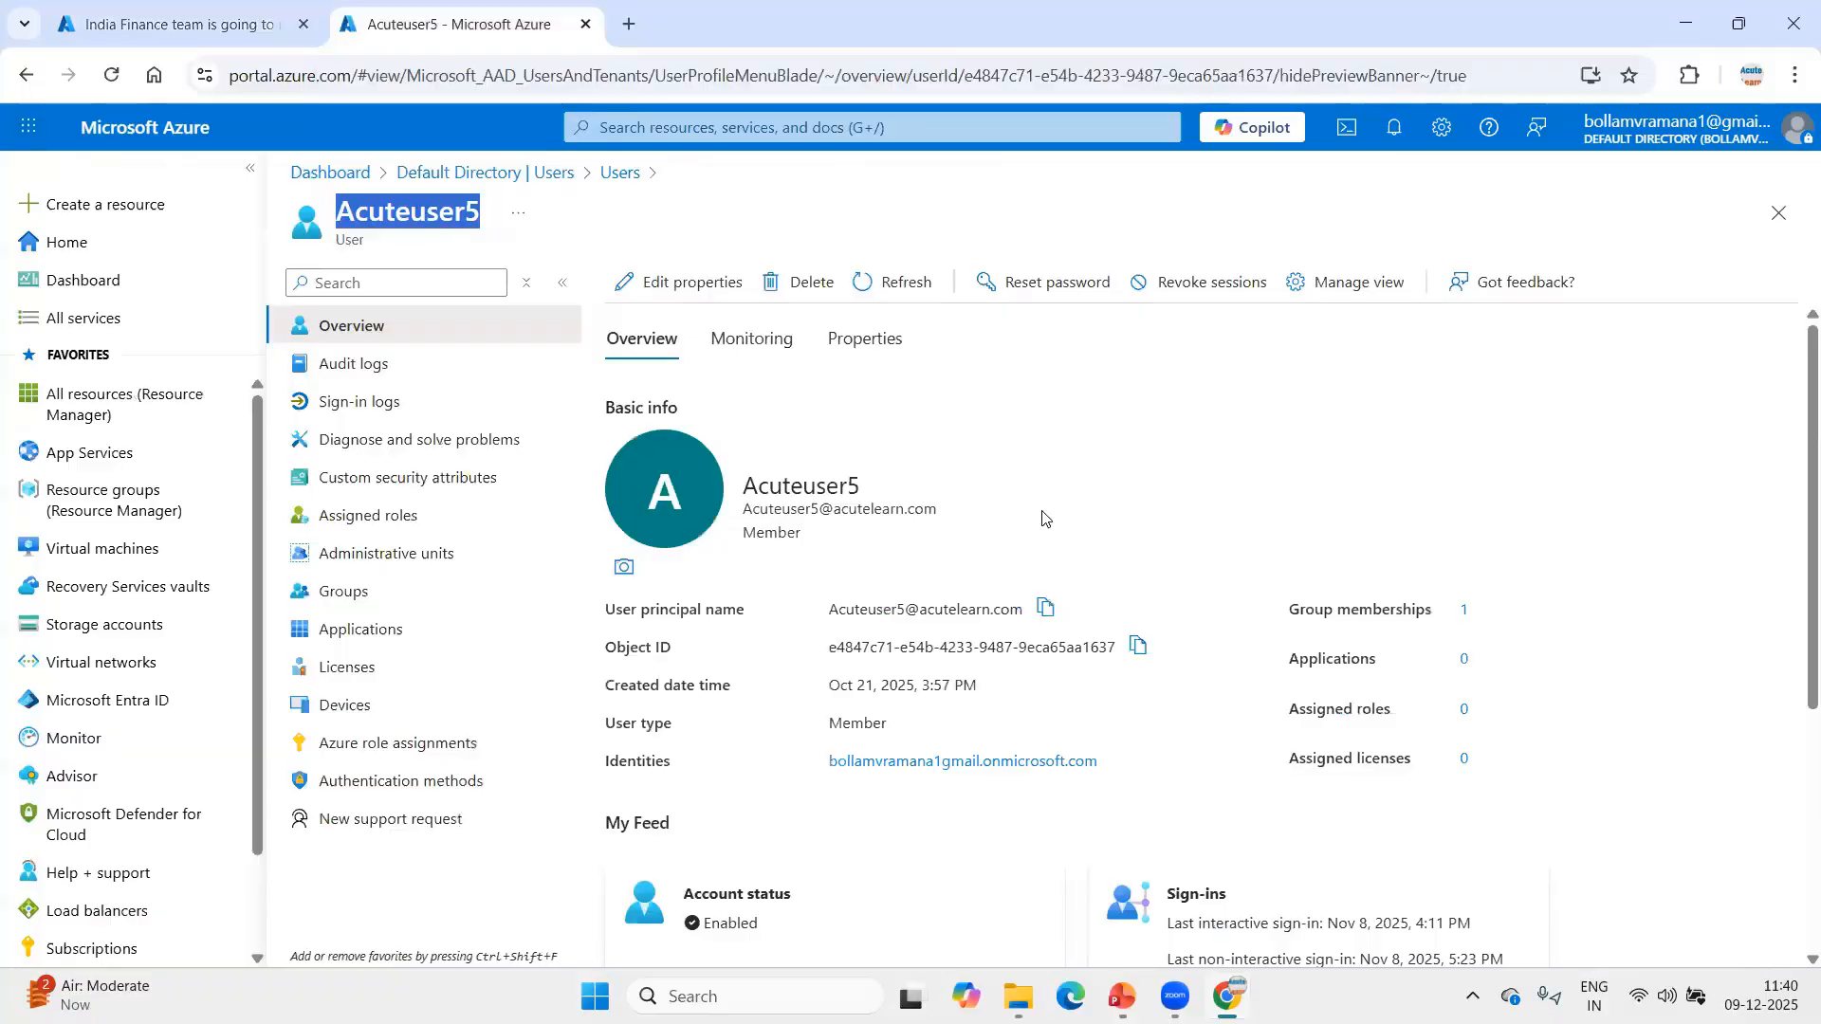
pyautogui.click(1041, 282)
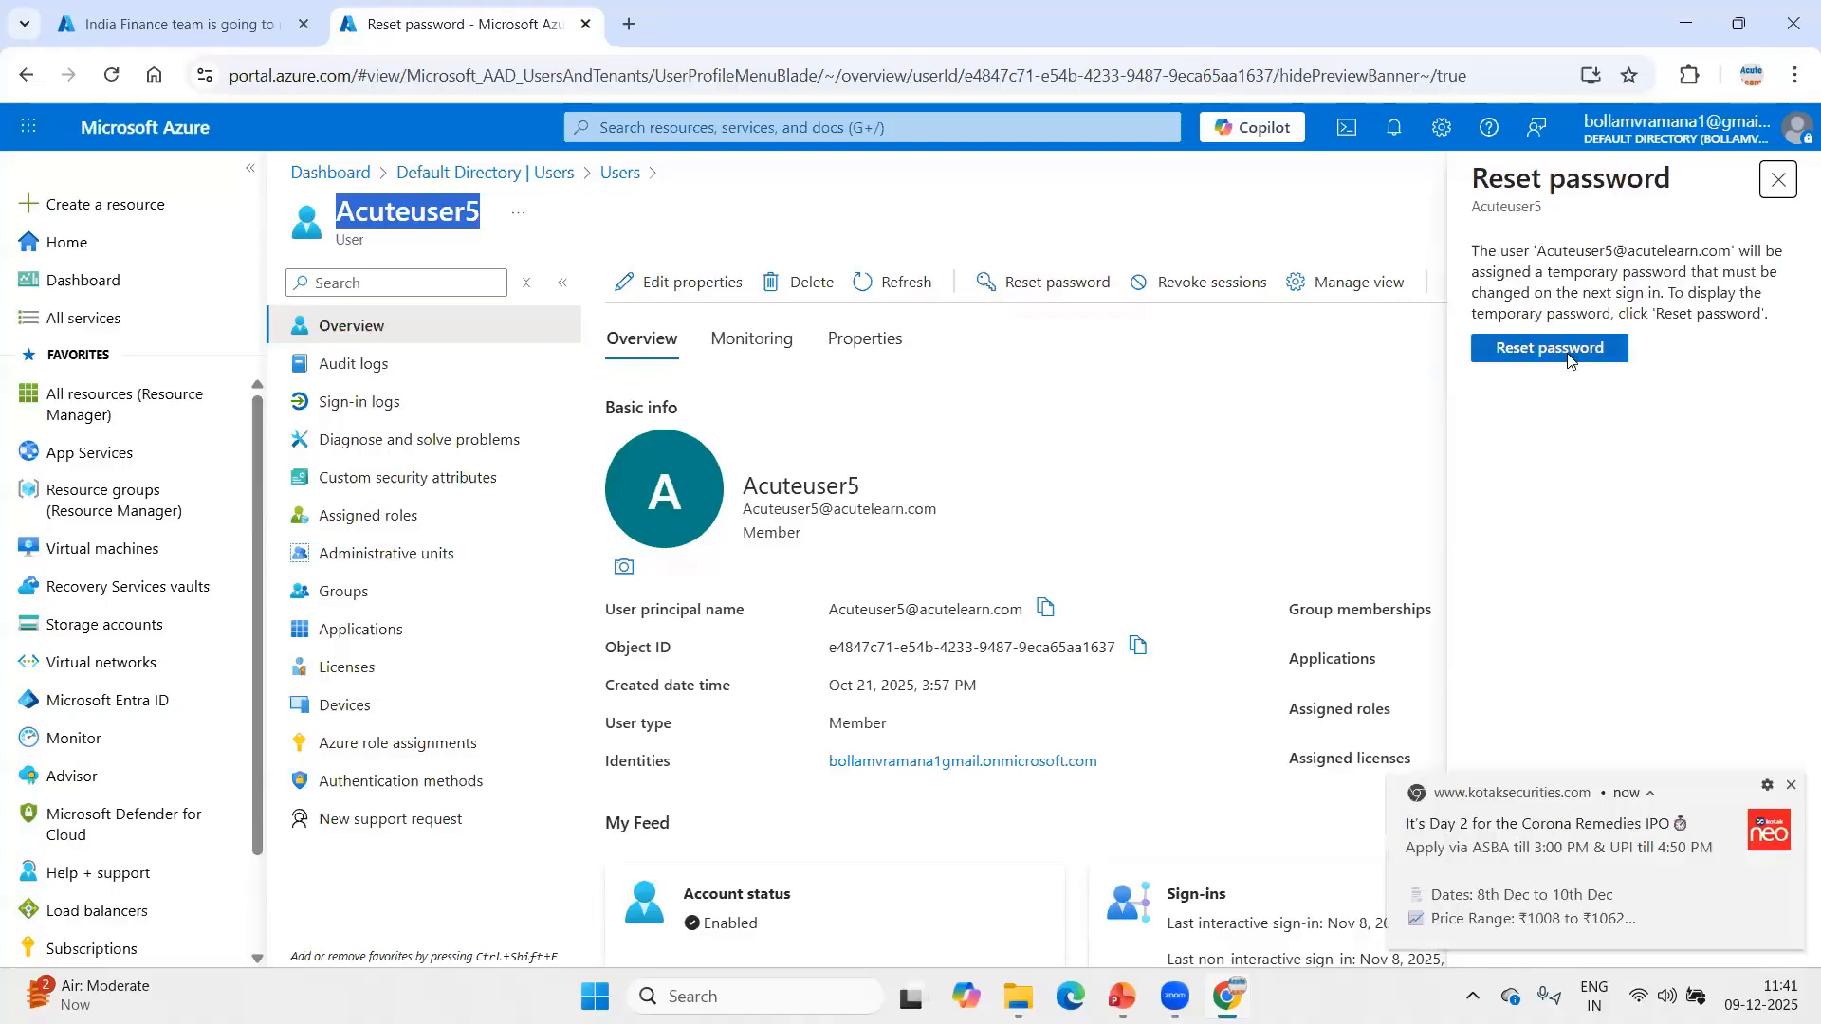
pyautogui.click(1568, 354)
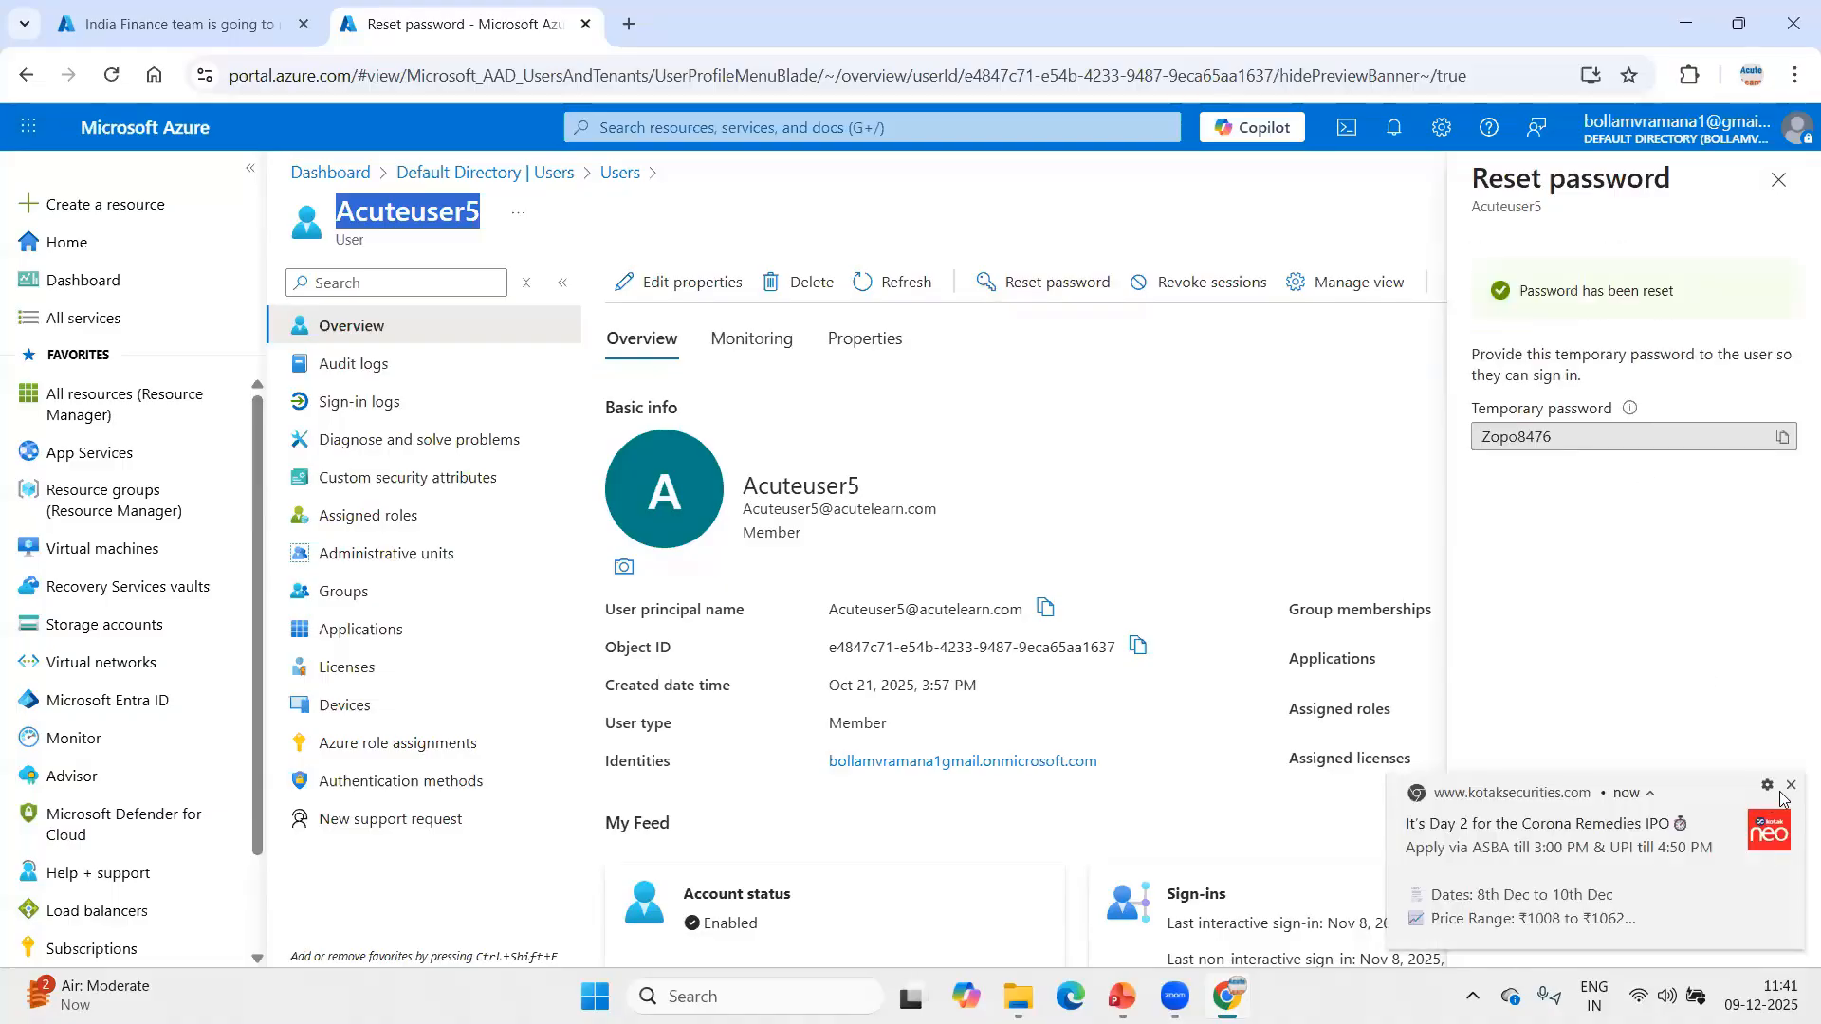
pyautogui.click(1781, 437)
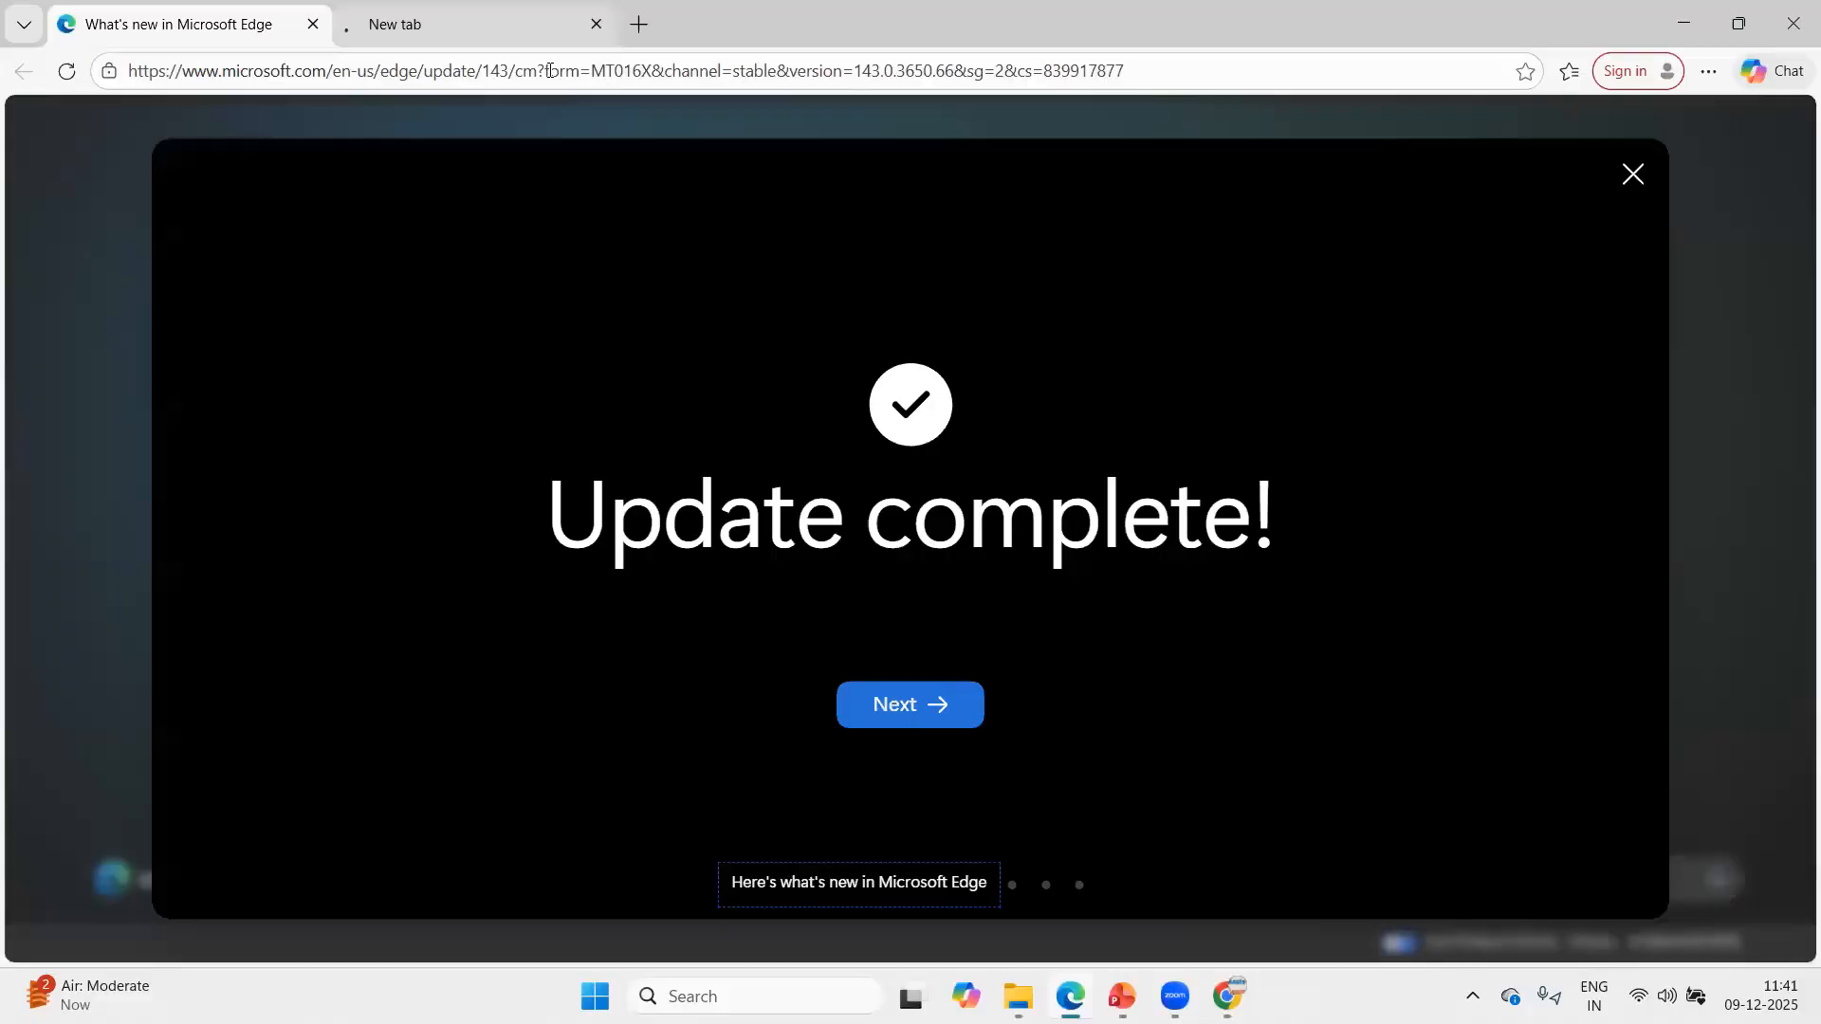
# Switch to Microsoft Edge, load portal.azure.com in the new tab and close the What's new page.
pyautogui.click(471, 27)
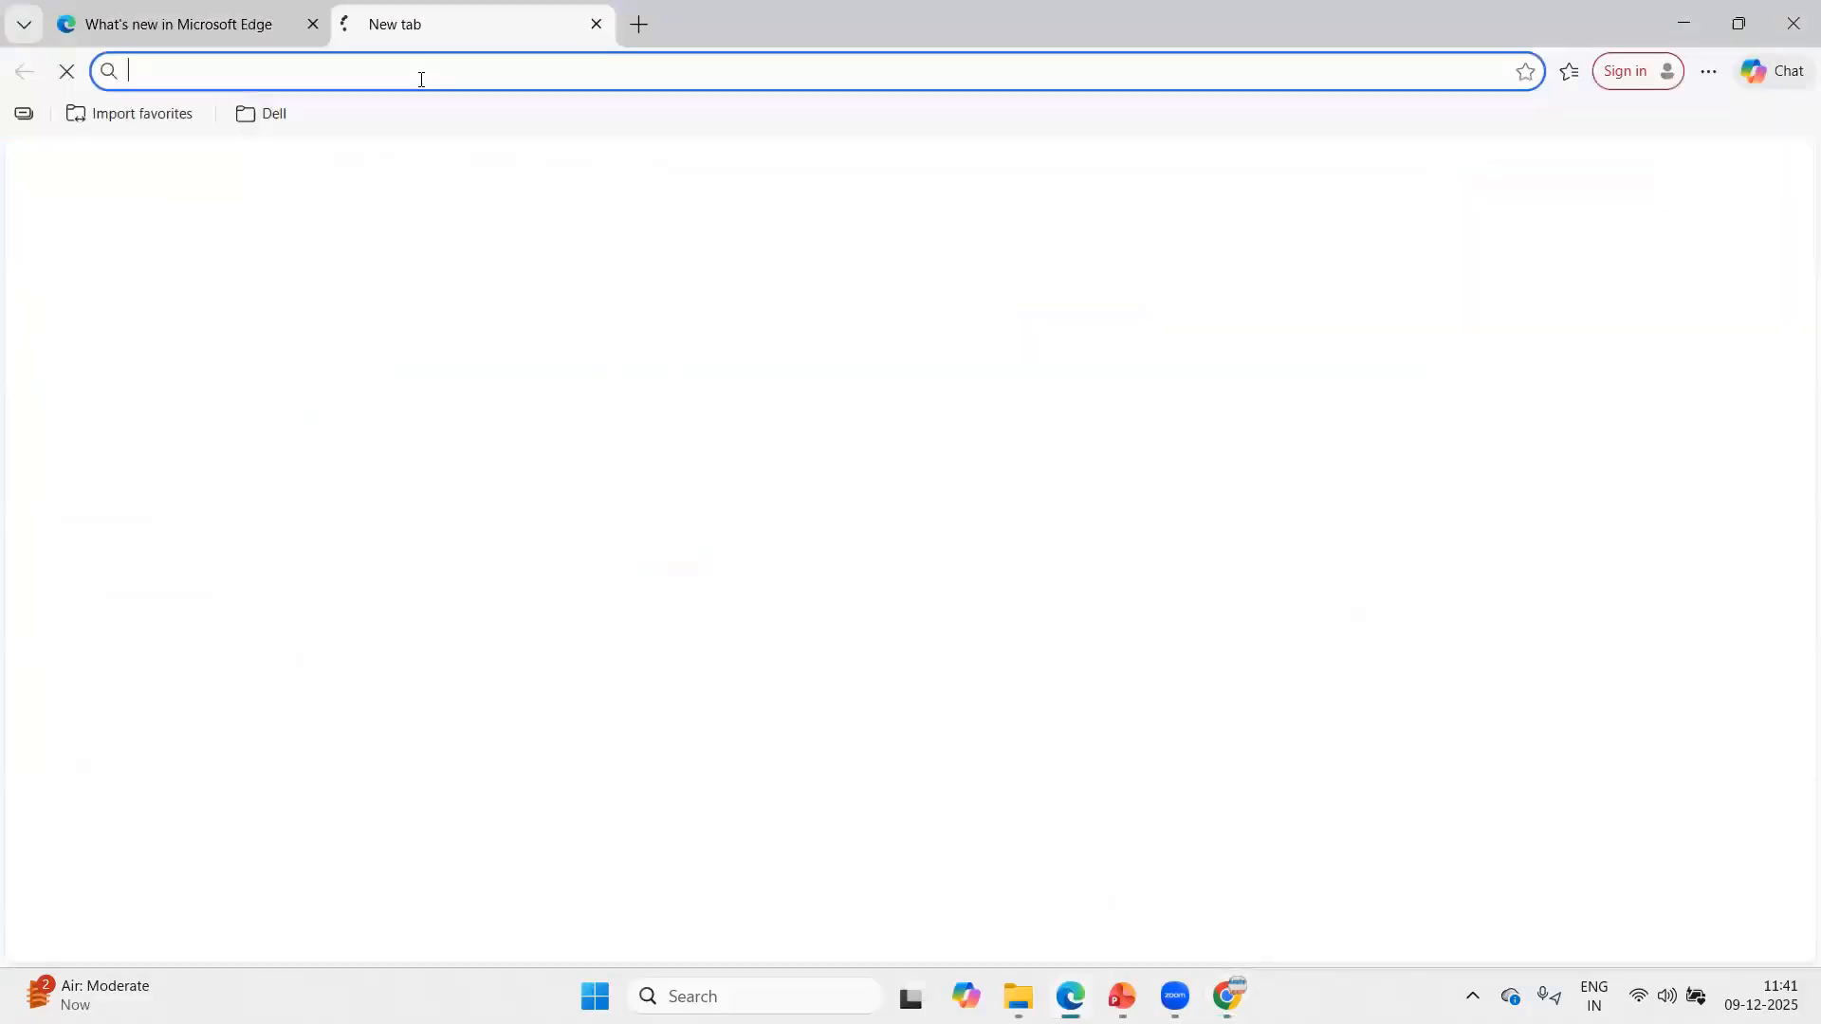
pyautogui.write('port')
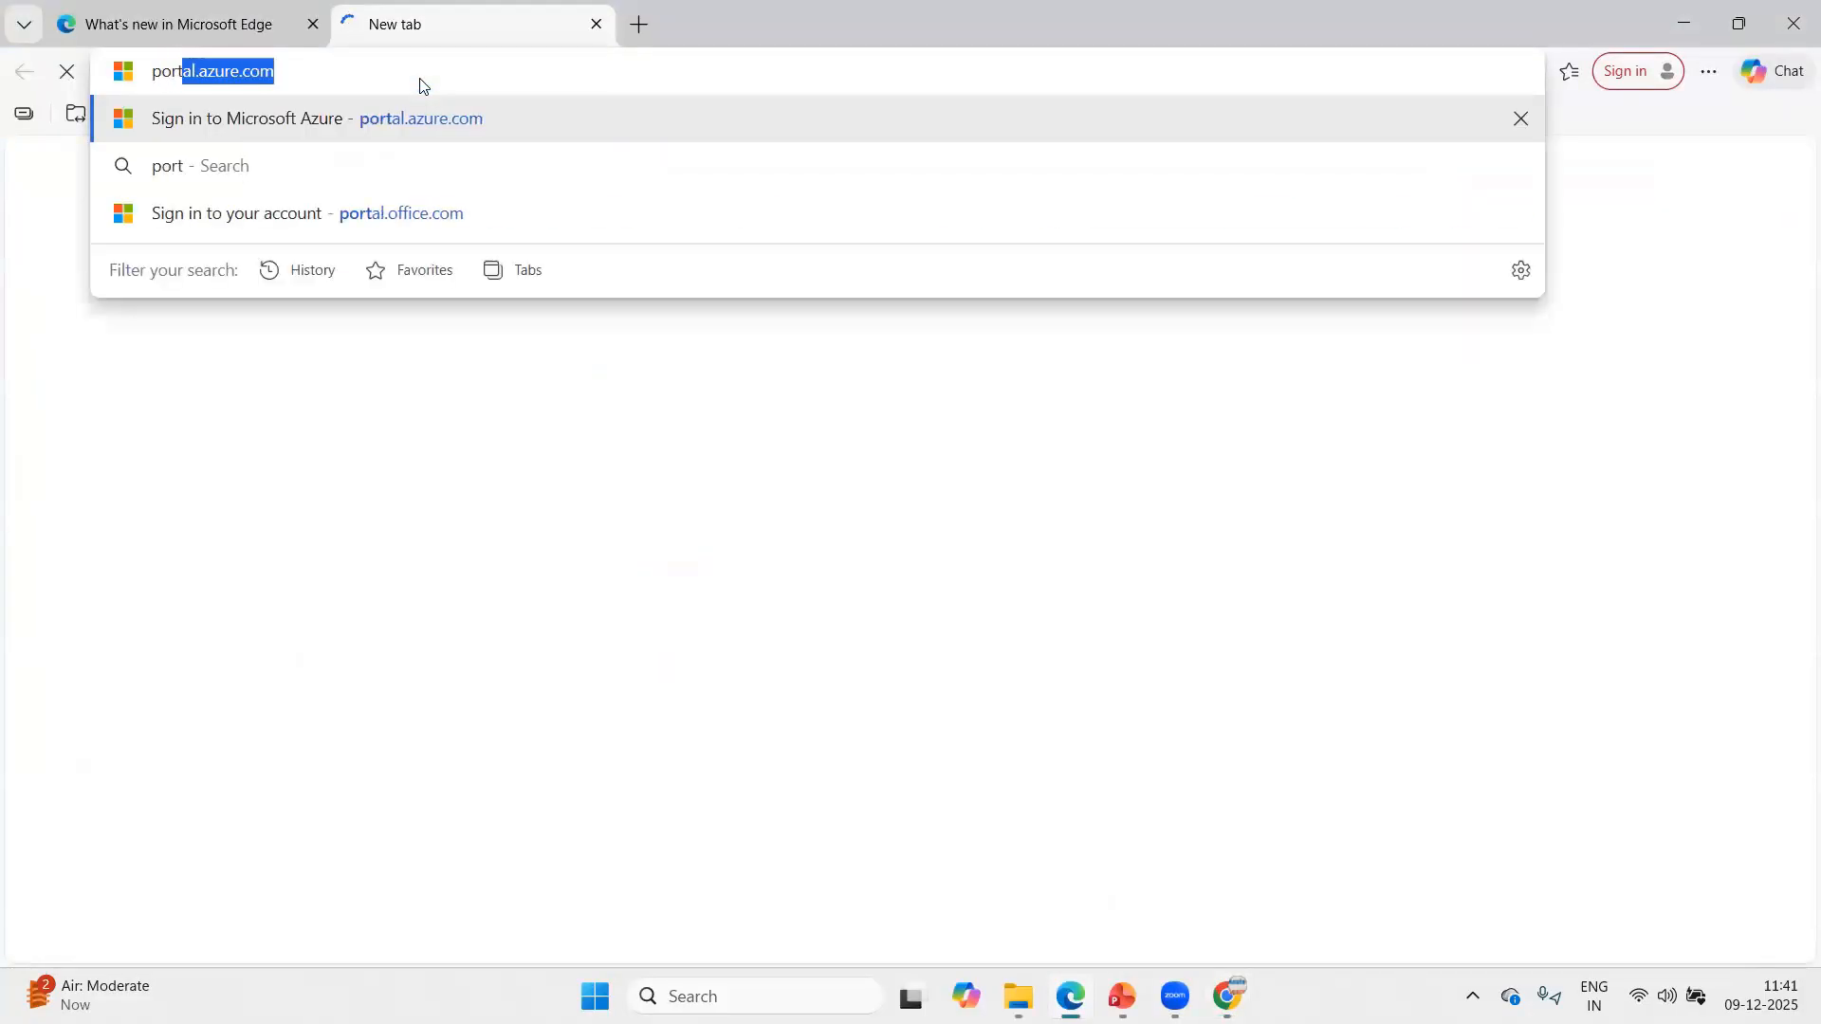
pyautogui.write('al.')
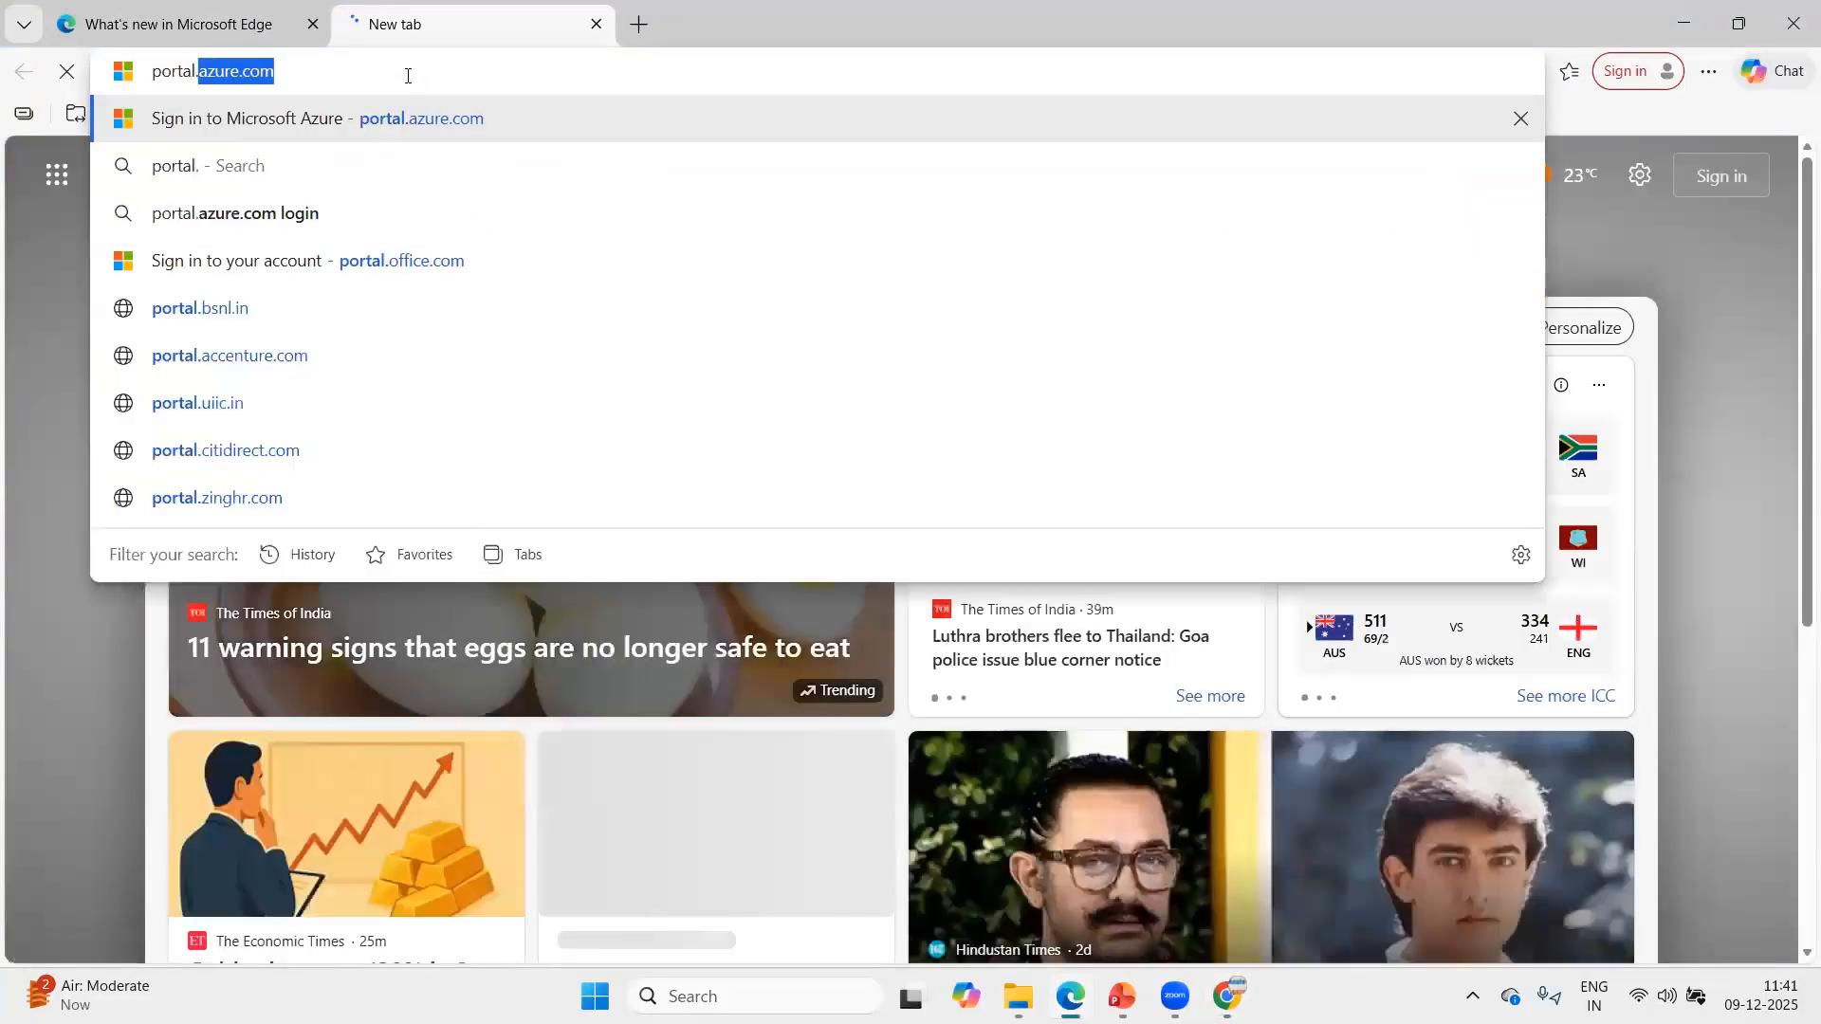
pyautogui.press('Return')
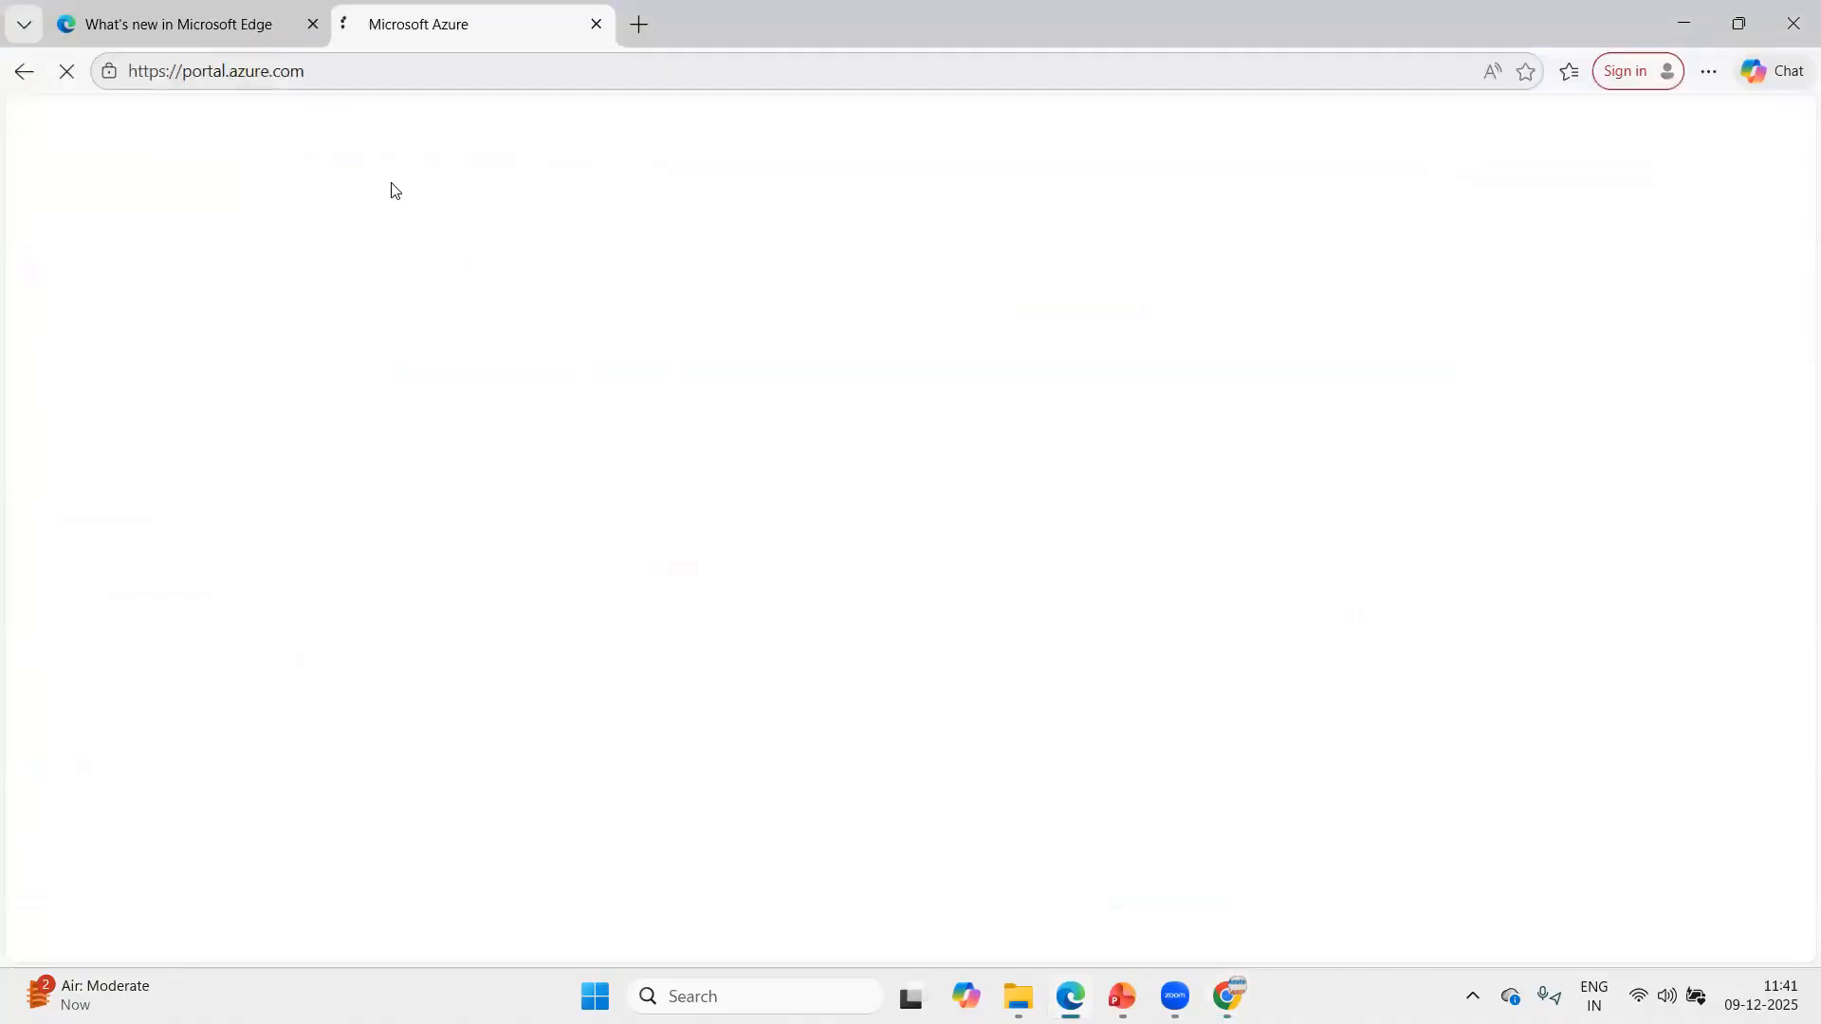
pyautogui.hotkey('ctrl', 'Tab')
pyautogui.hotkey('ctrl', 'w')
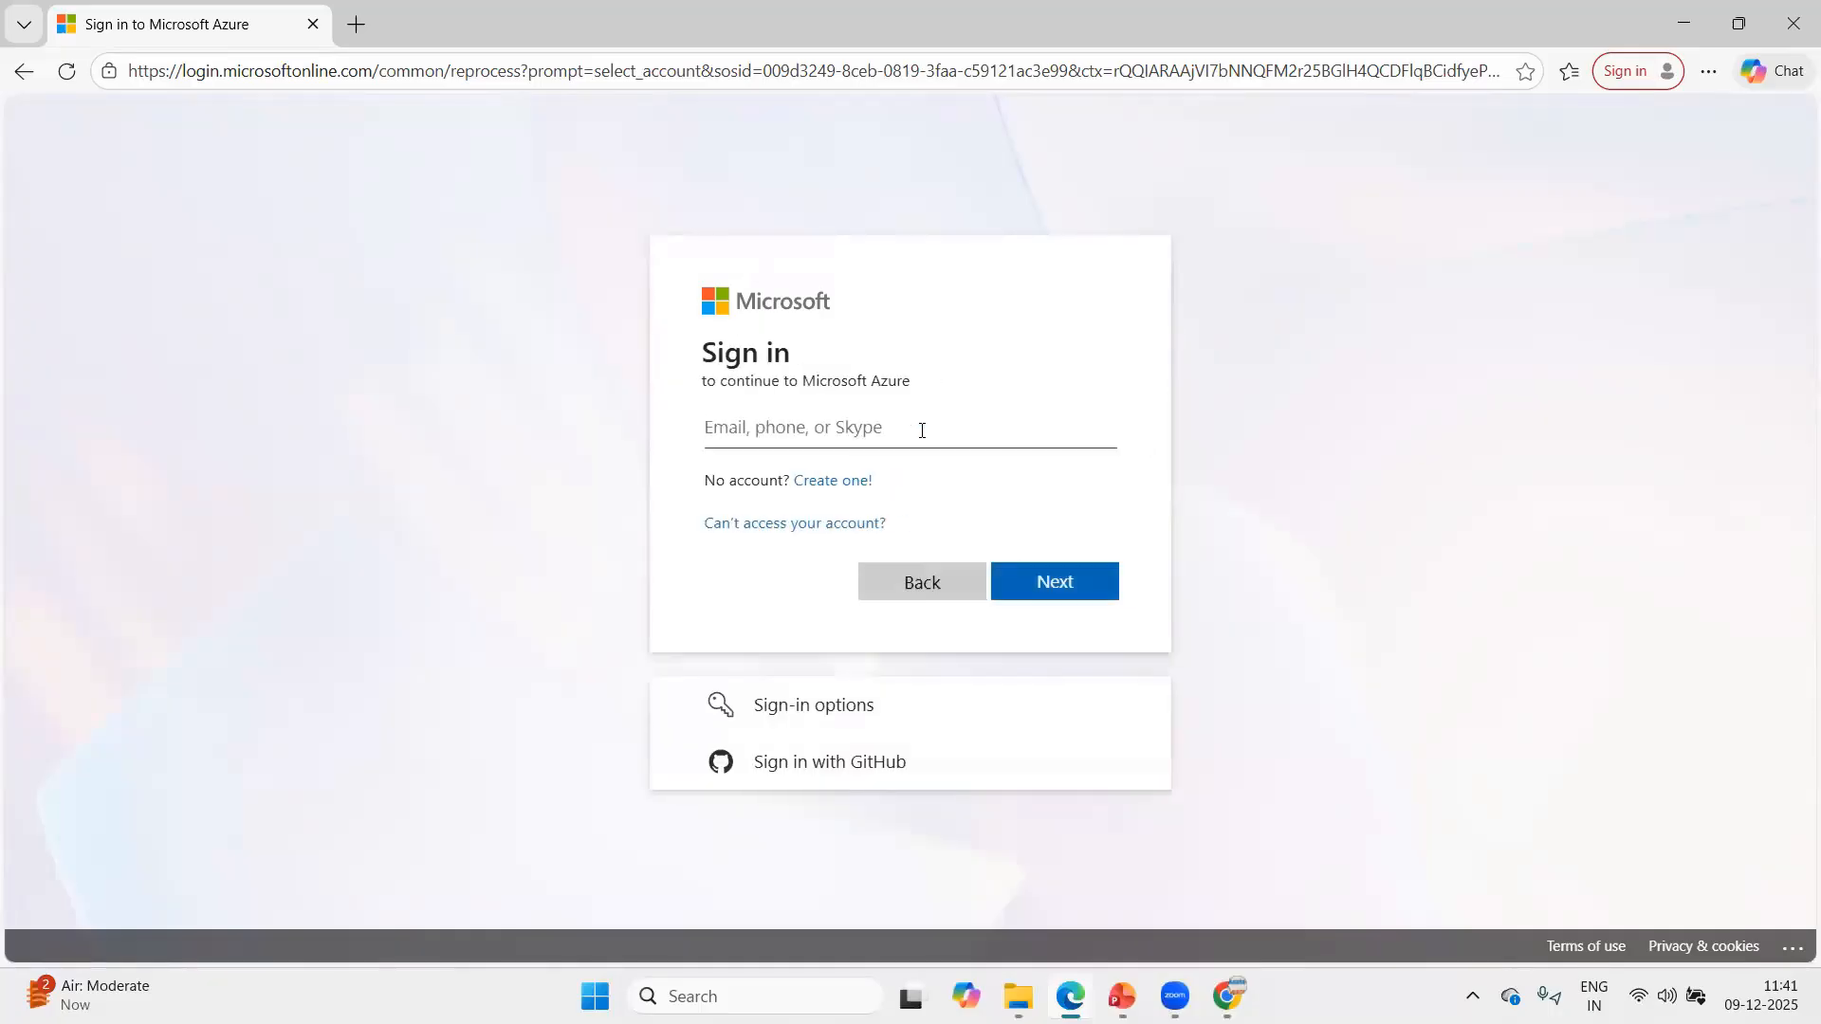
# Sign in to Azure with Acuteuser5's e-mail and the copied temporary password, declining to save the password in the browser.
pyautogui.click(921, 430)
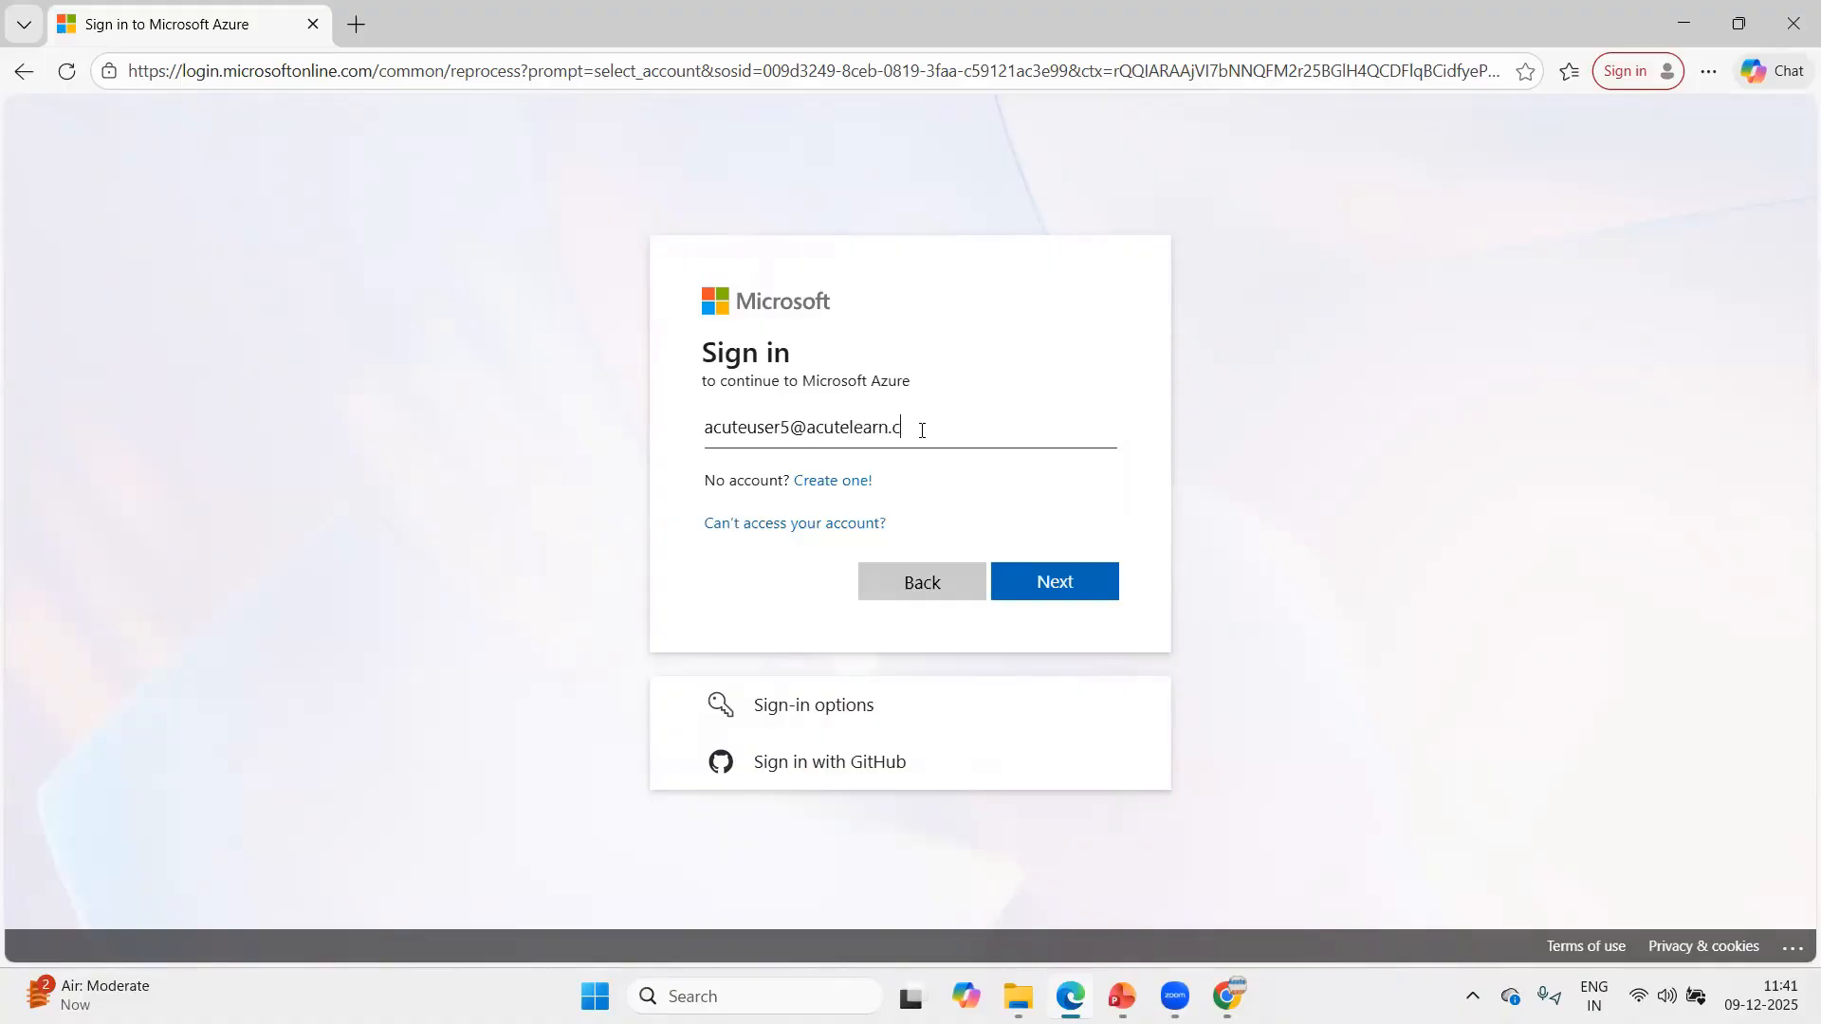
pyautogui.press('Return')
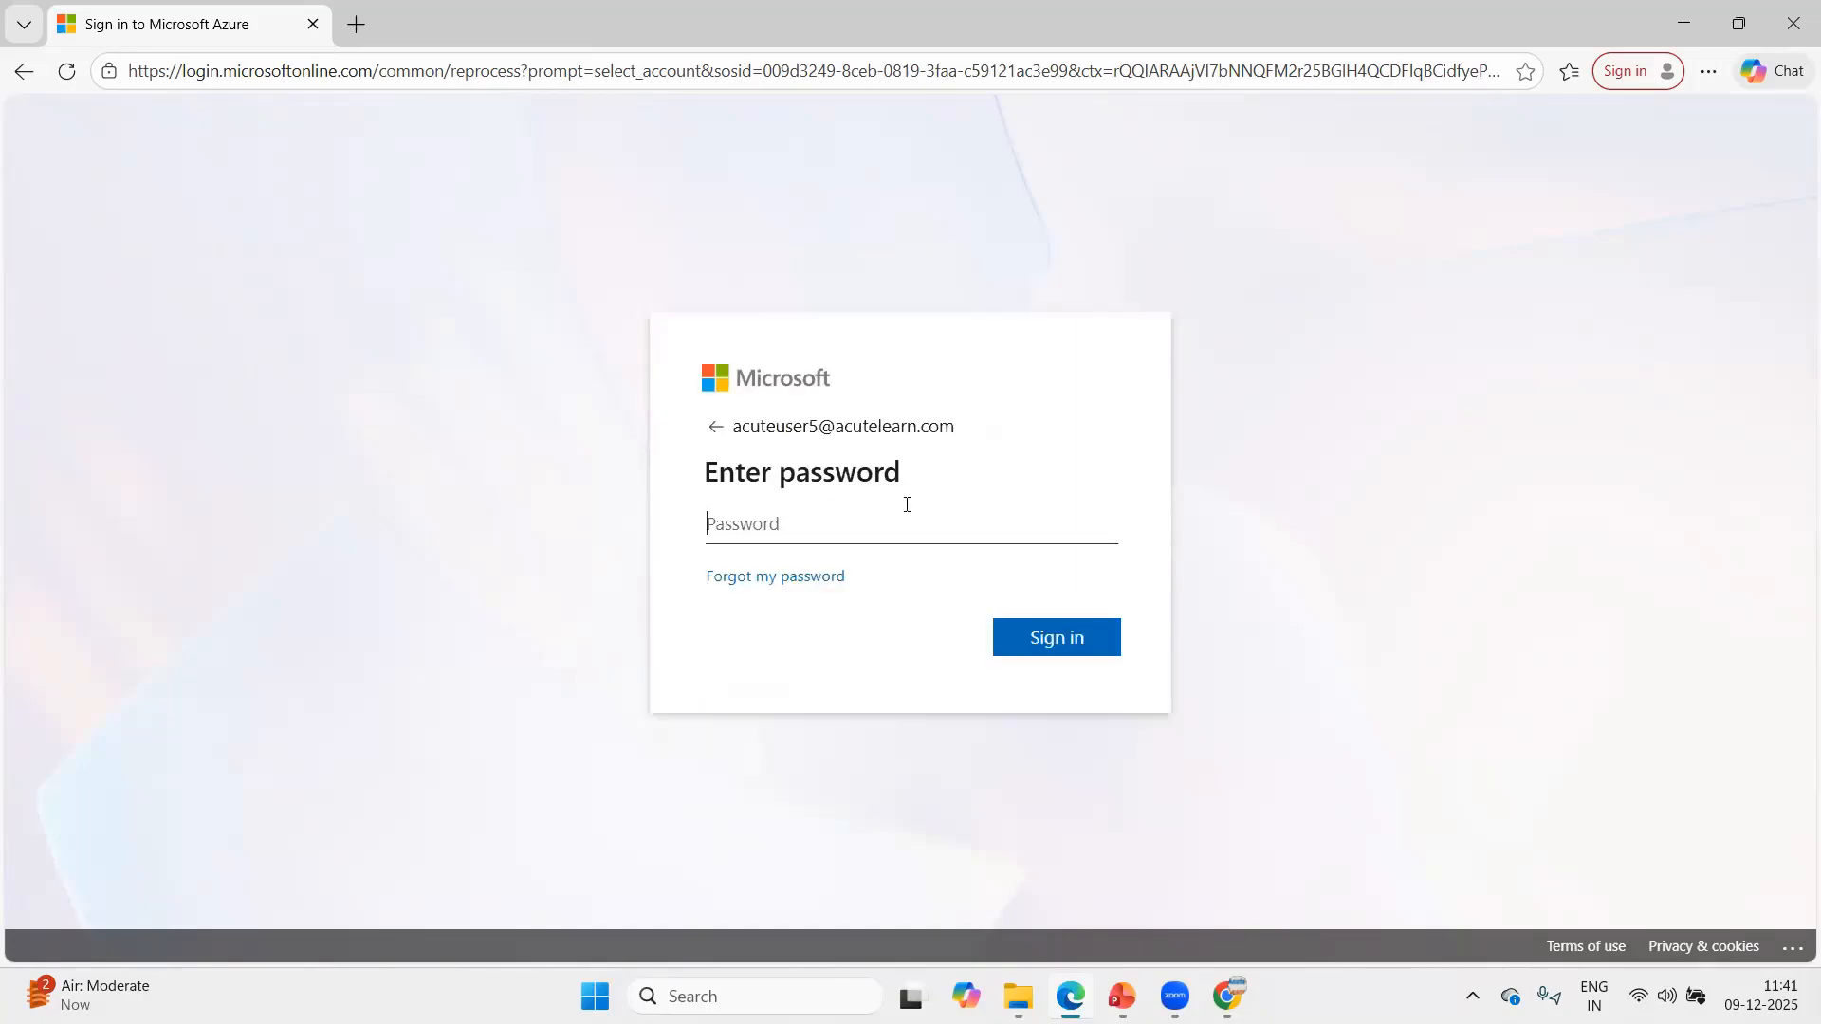
pyautogui.hotkey('ctrl', 'v')
pyautogui.click(1064, 644)
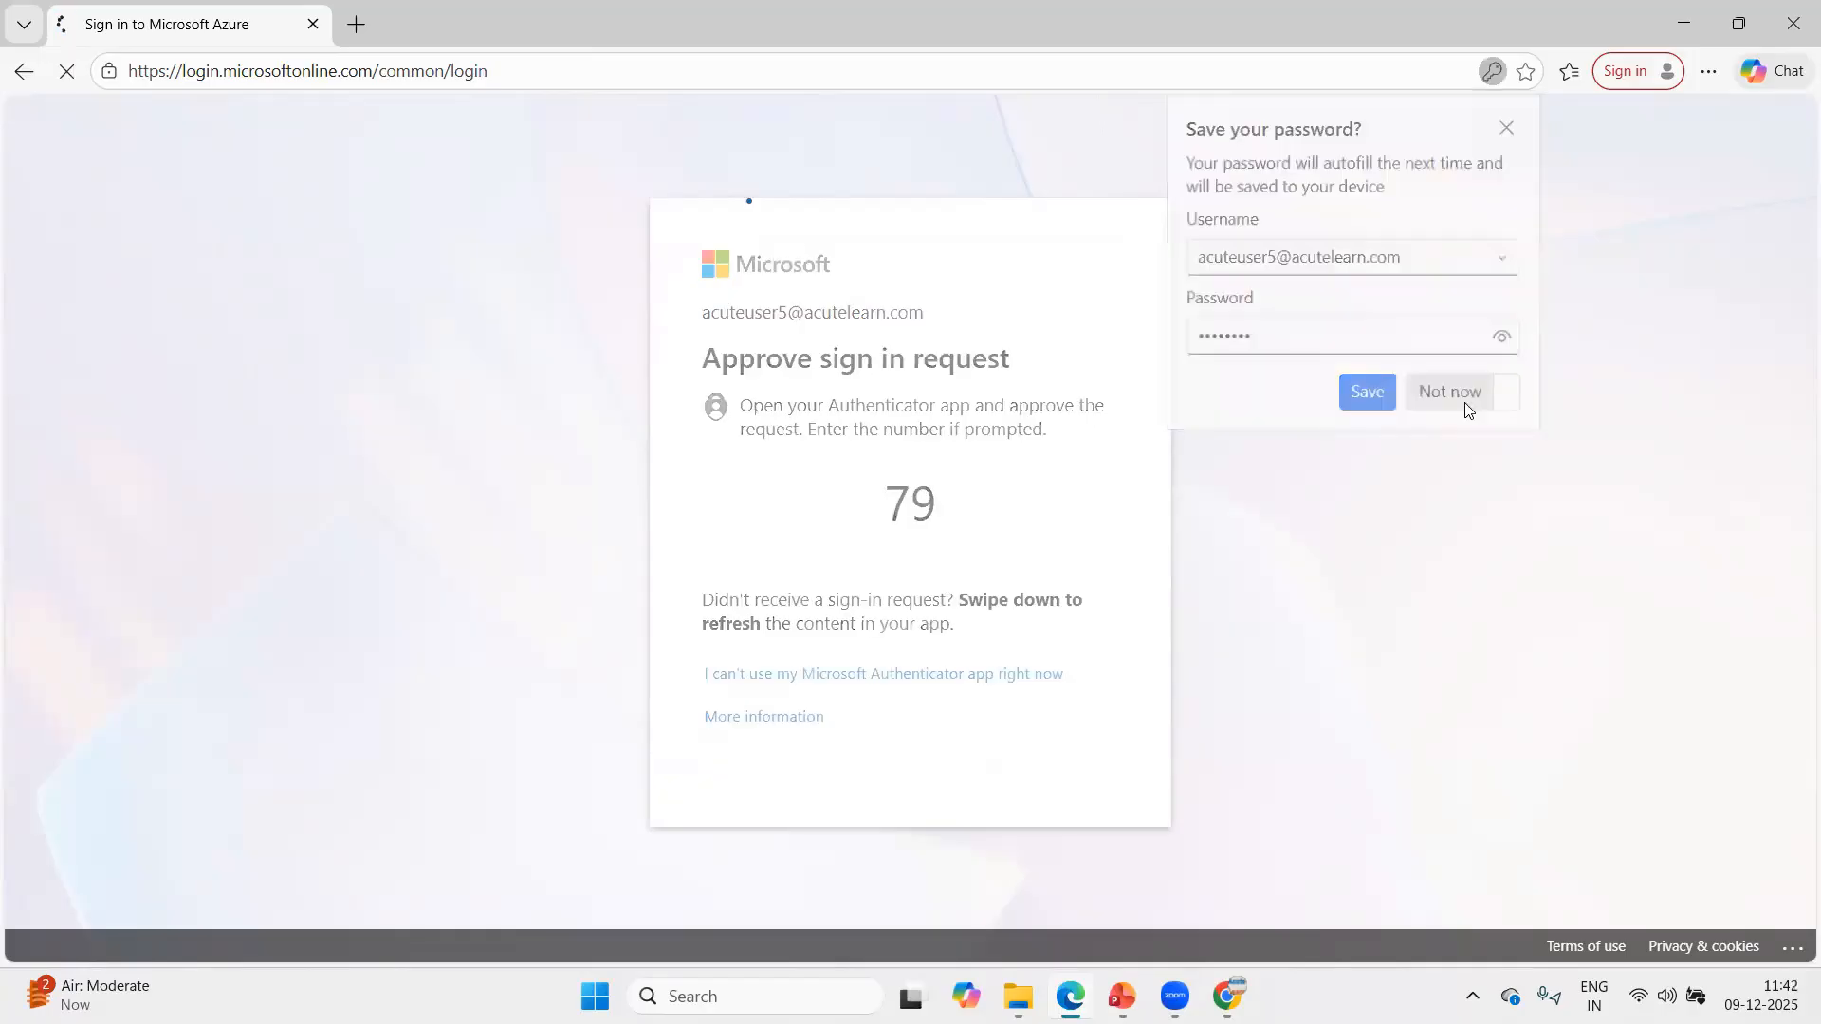
pyautogui.click(1464, 394)
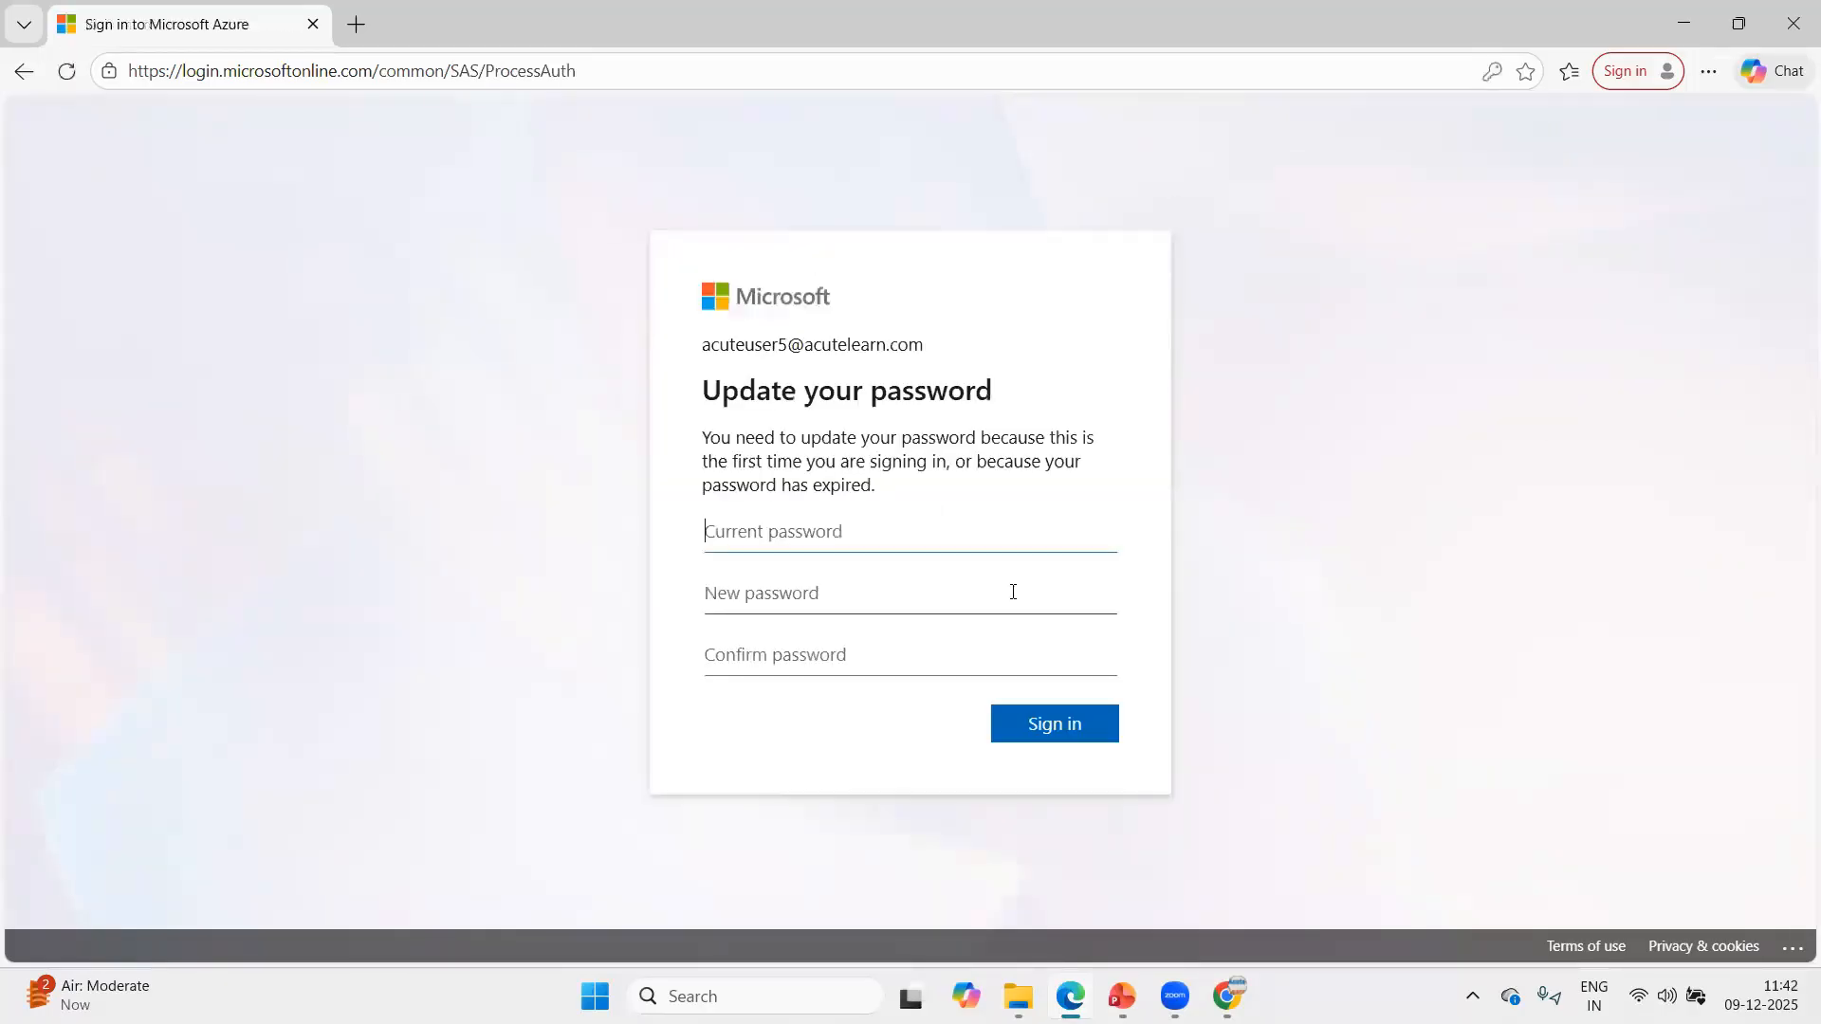
# Fill in the current temporary password, enter and confirm a new account password, and try to submit the update.
pyautogui.hotkey('ctrl', 'v')
pyautogui.click(995, 586)
pyautogui.write('•')
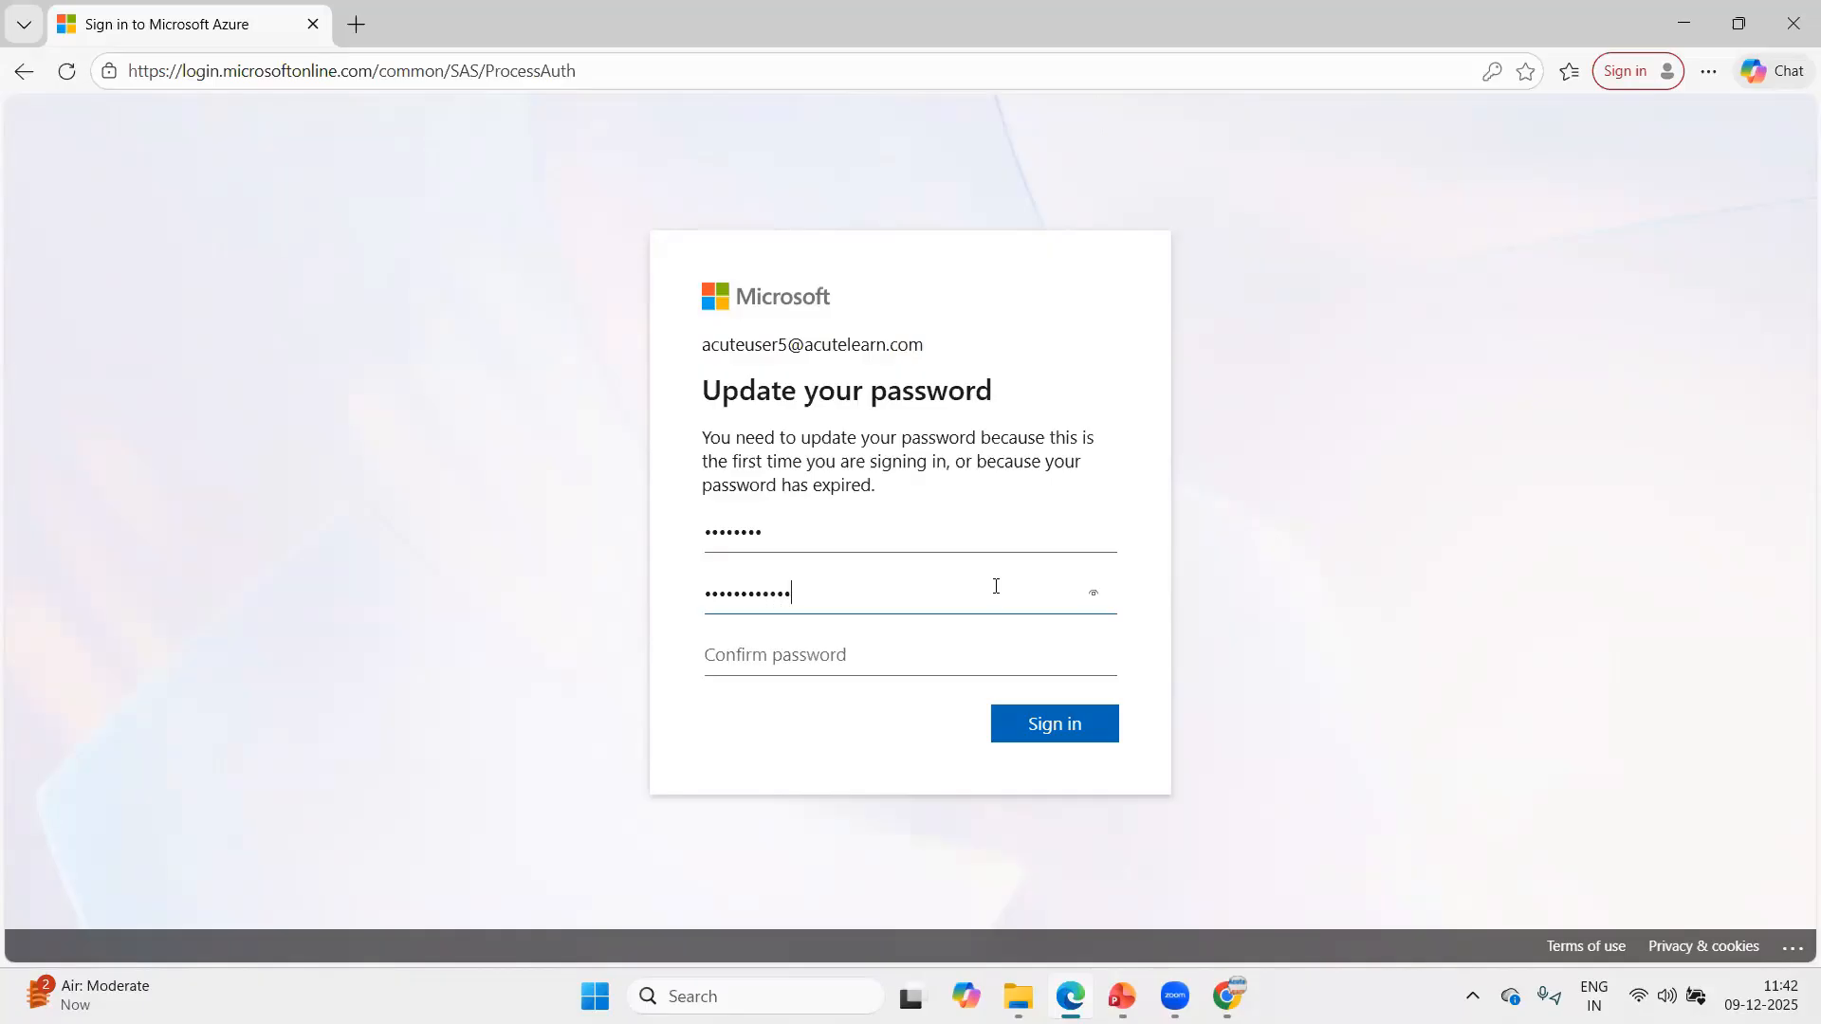
pyautogui.press('Tab')
pyautogui.write('•••')
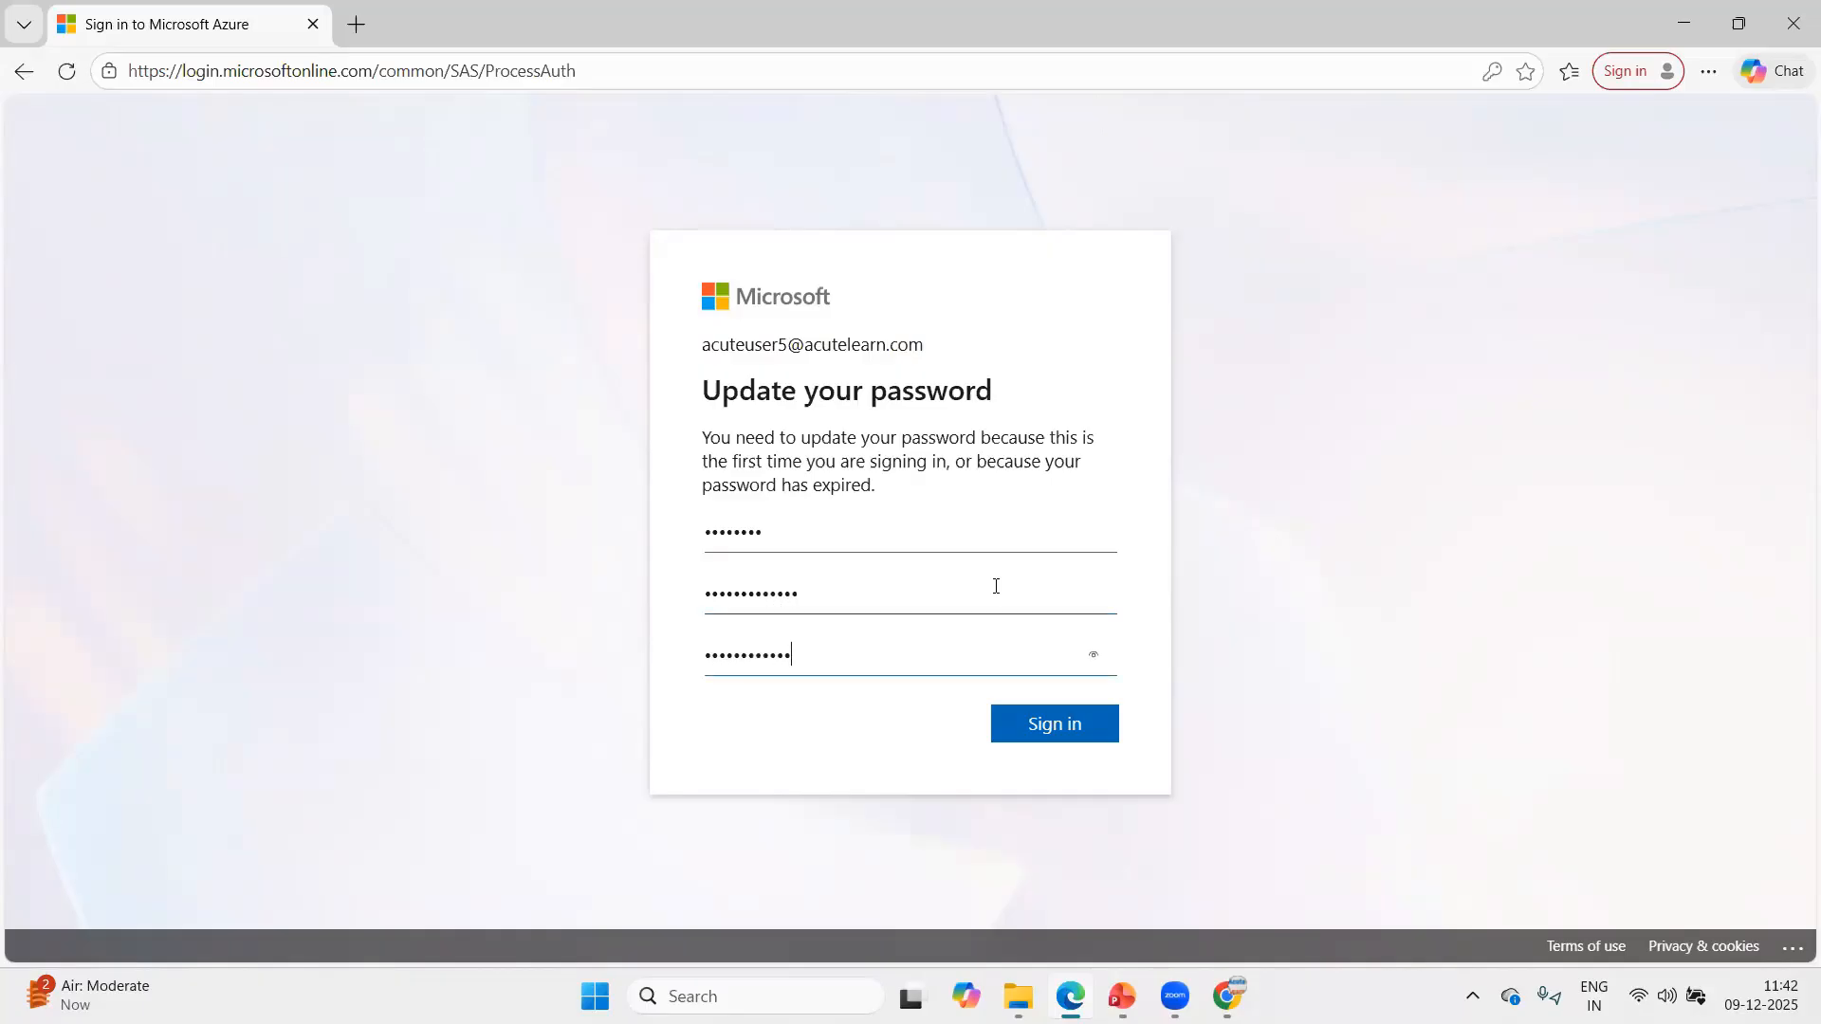
pyautogui.click(1061, 736)
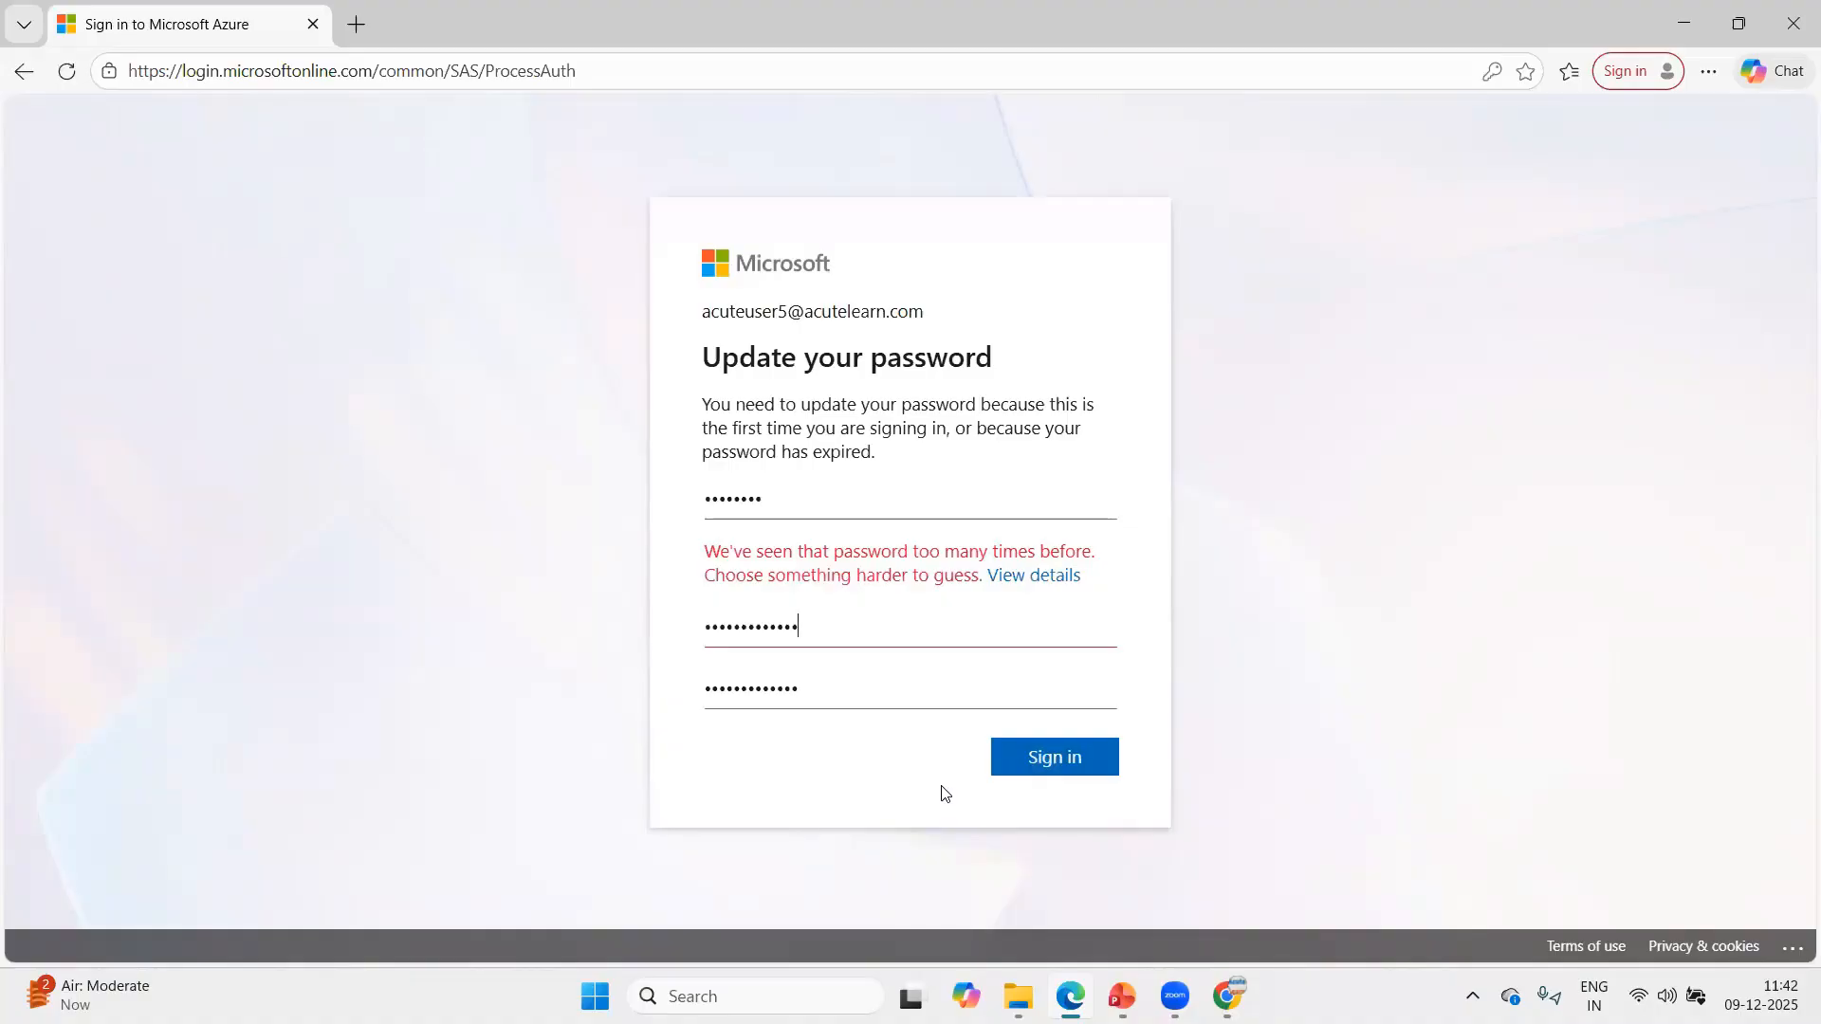
# Replace the rejected new password with a different one, enter the matching confirmation password and submit it.
pyautogui.doubleClick(831, 622)
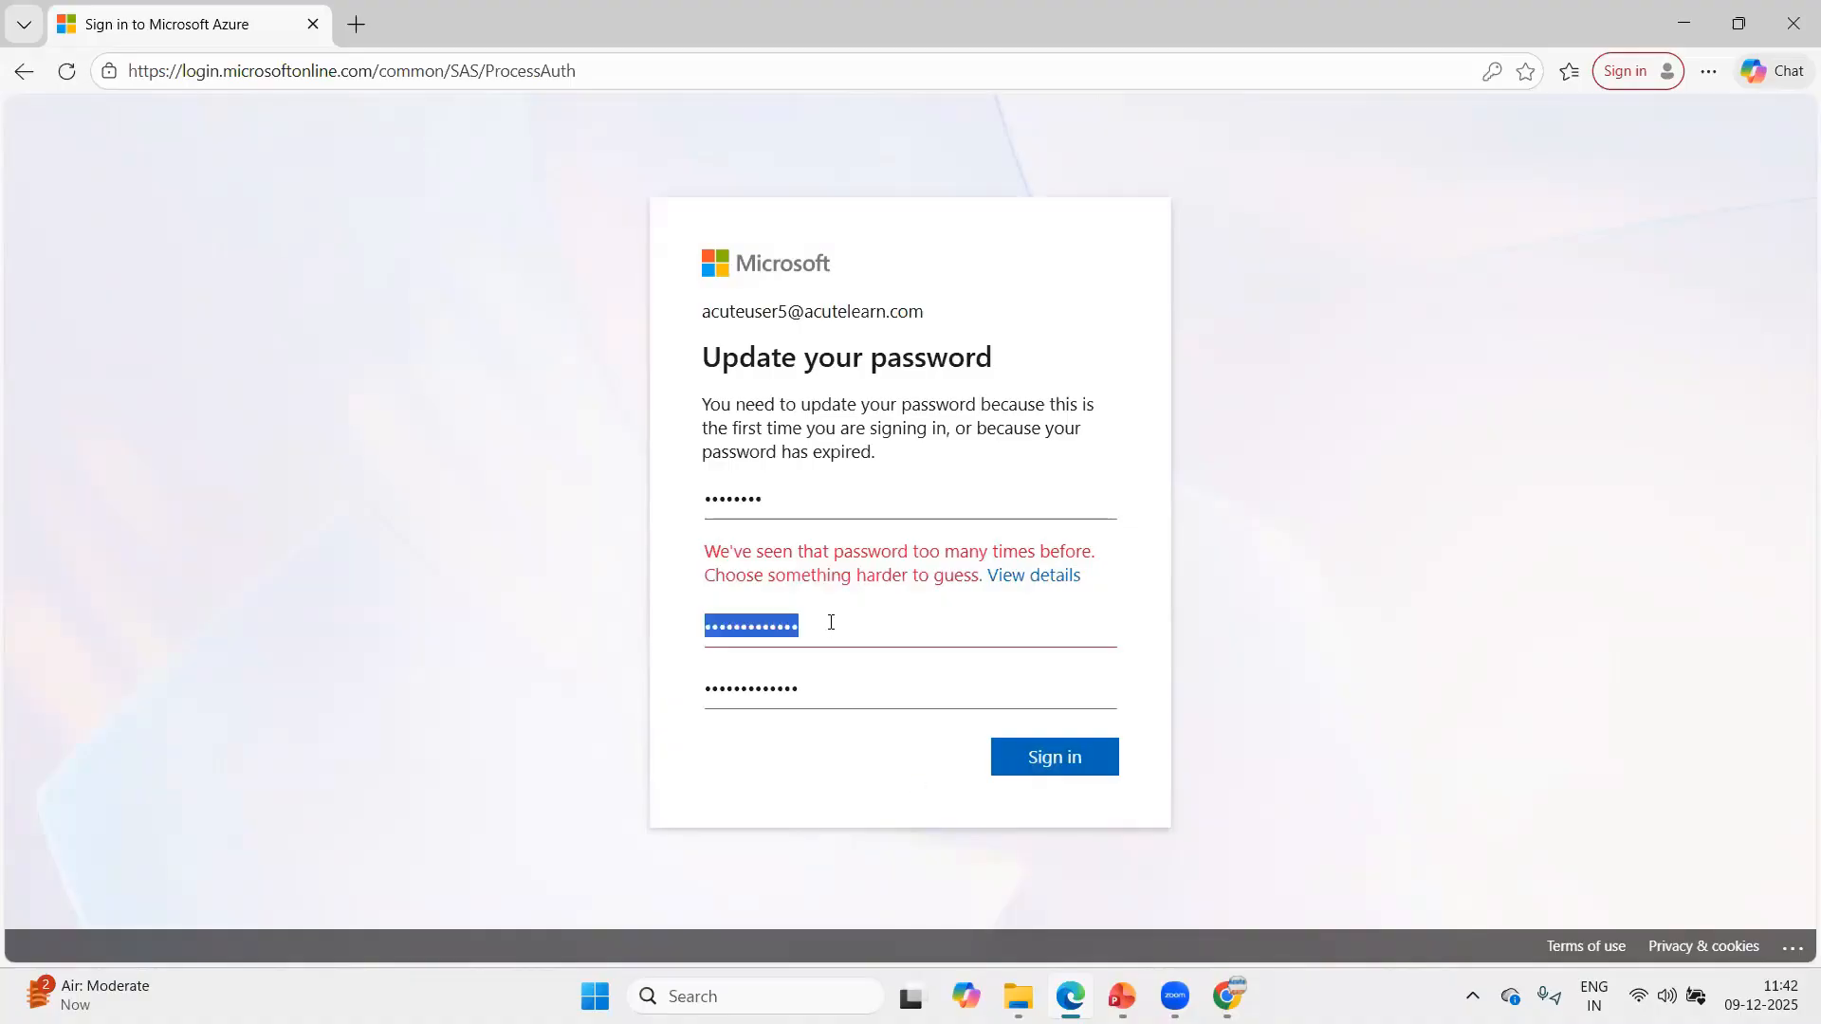
pyautogui.write('a')
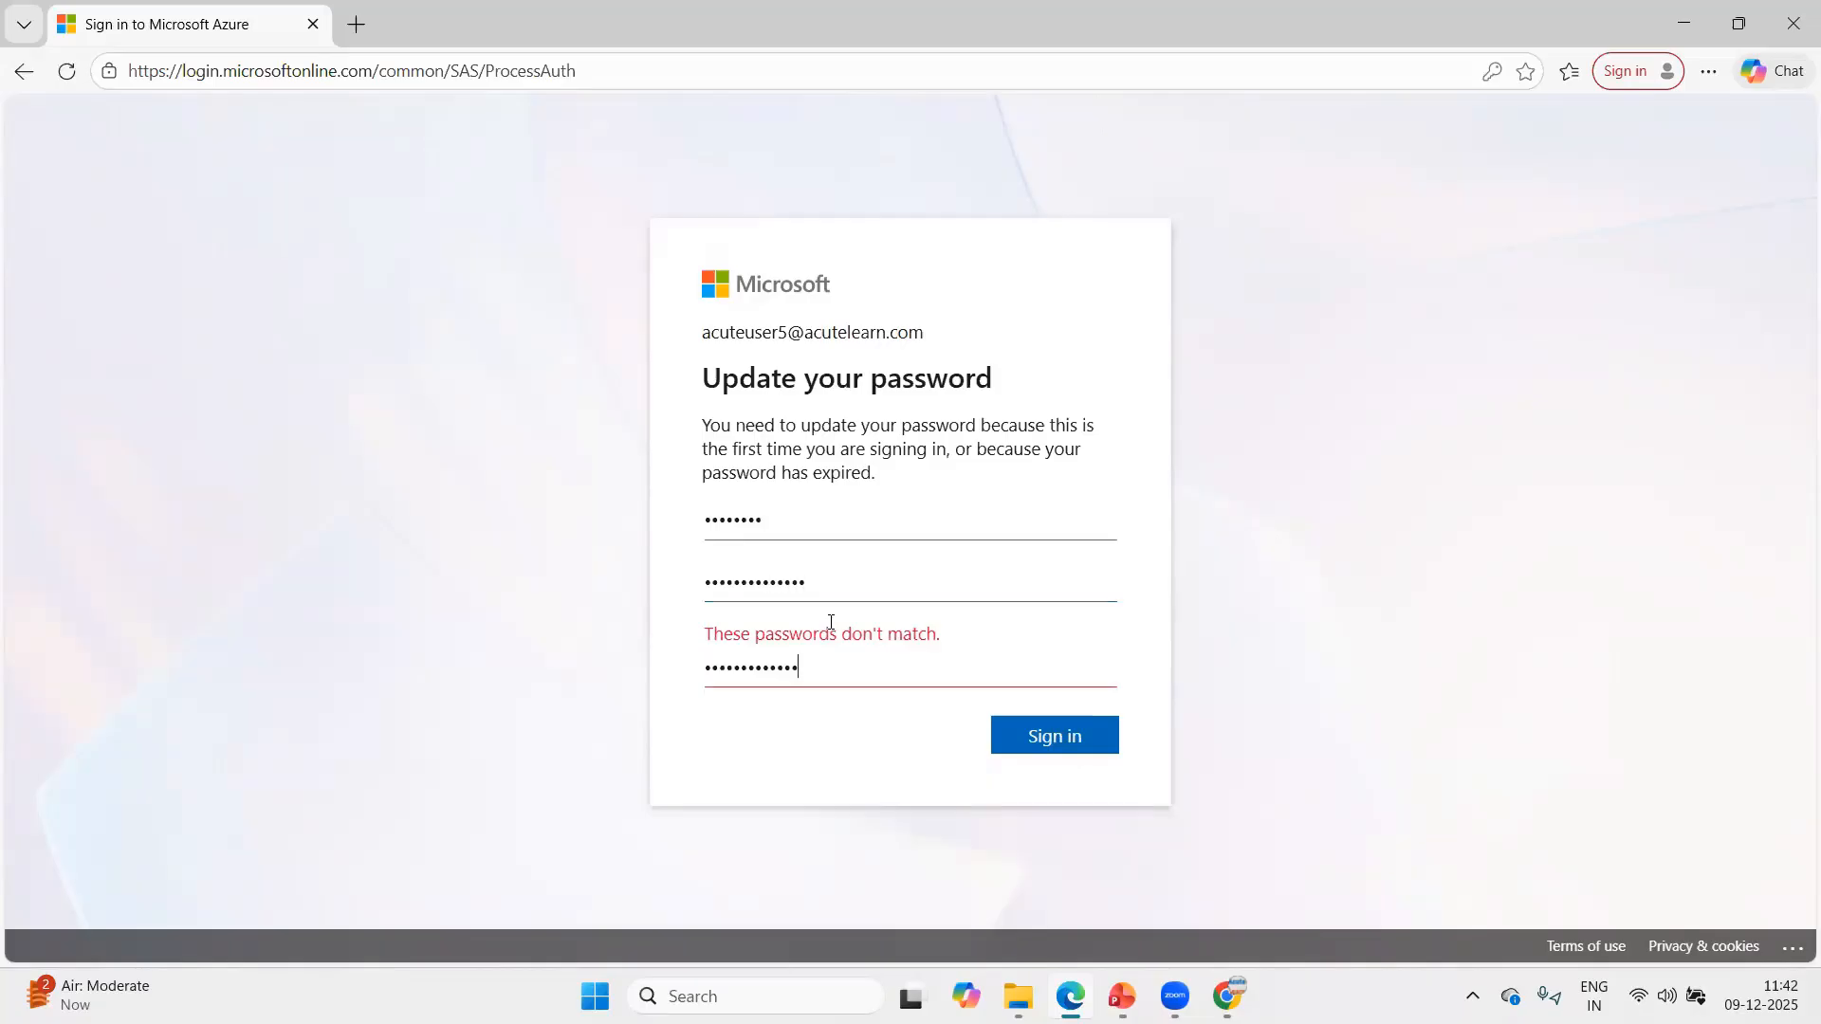
pyautogui.press('BackSpace')
pyautogui.press('BackSpace')
pyautogui.press('BackSpace')
pyautogui.press('BackSpace')
pyautogui.press('BackSpace')
pyautogui.press('BackSpace')
pyautogui.press('BackSpace')
pyautogui.press('BackSpace')
pyautogui.write('••••••••••••••')
pyautogui.press('Return')
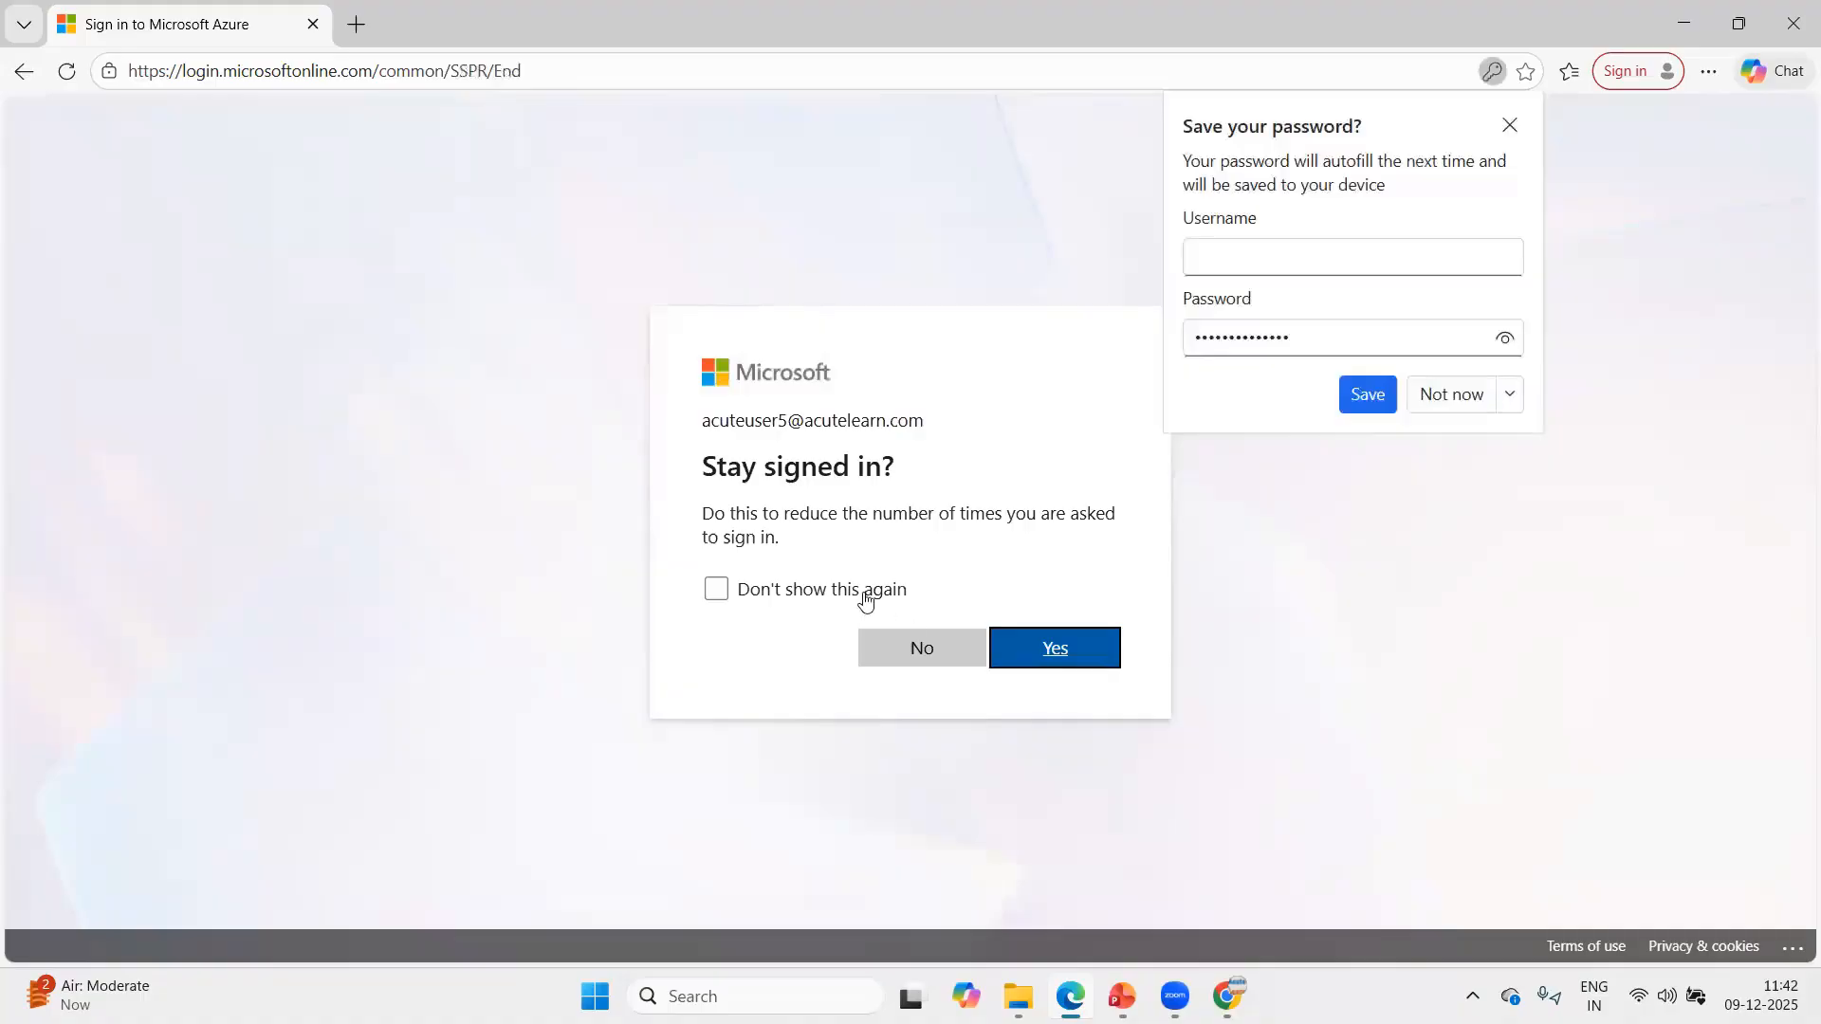
# Choose to stay signed in without being asked again and skip the Azure welcome tour.
pyautogui.click(862, 598)
pyautogui.click(1028, 650)
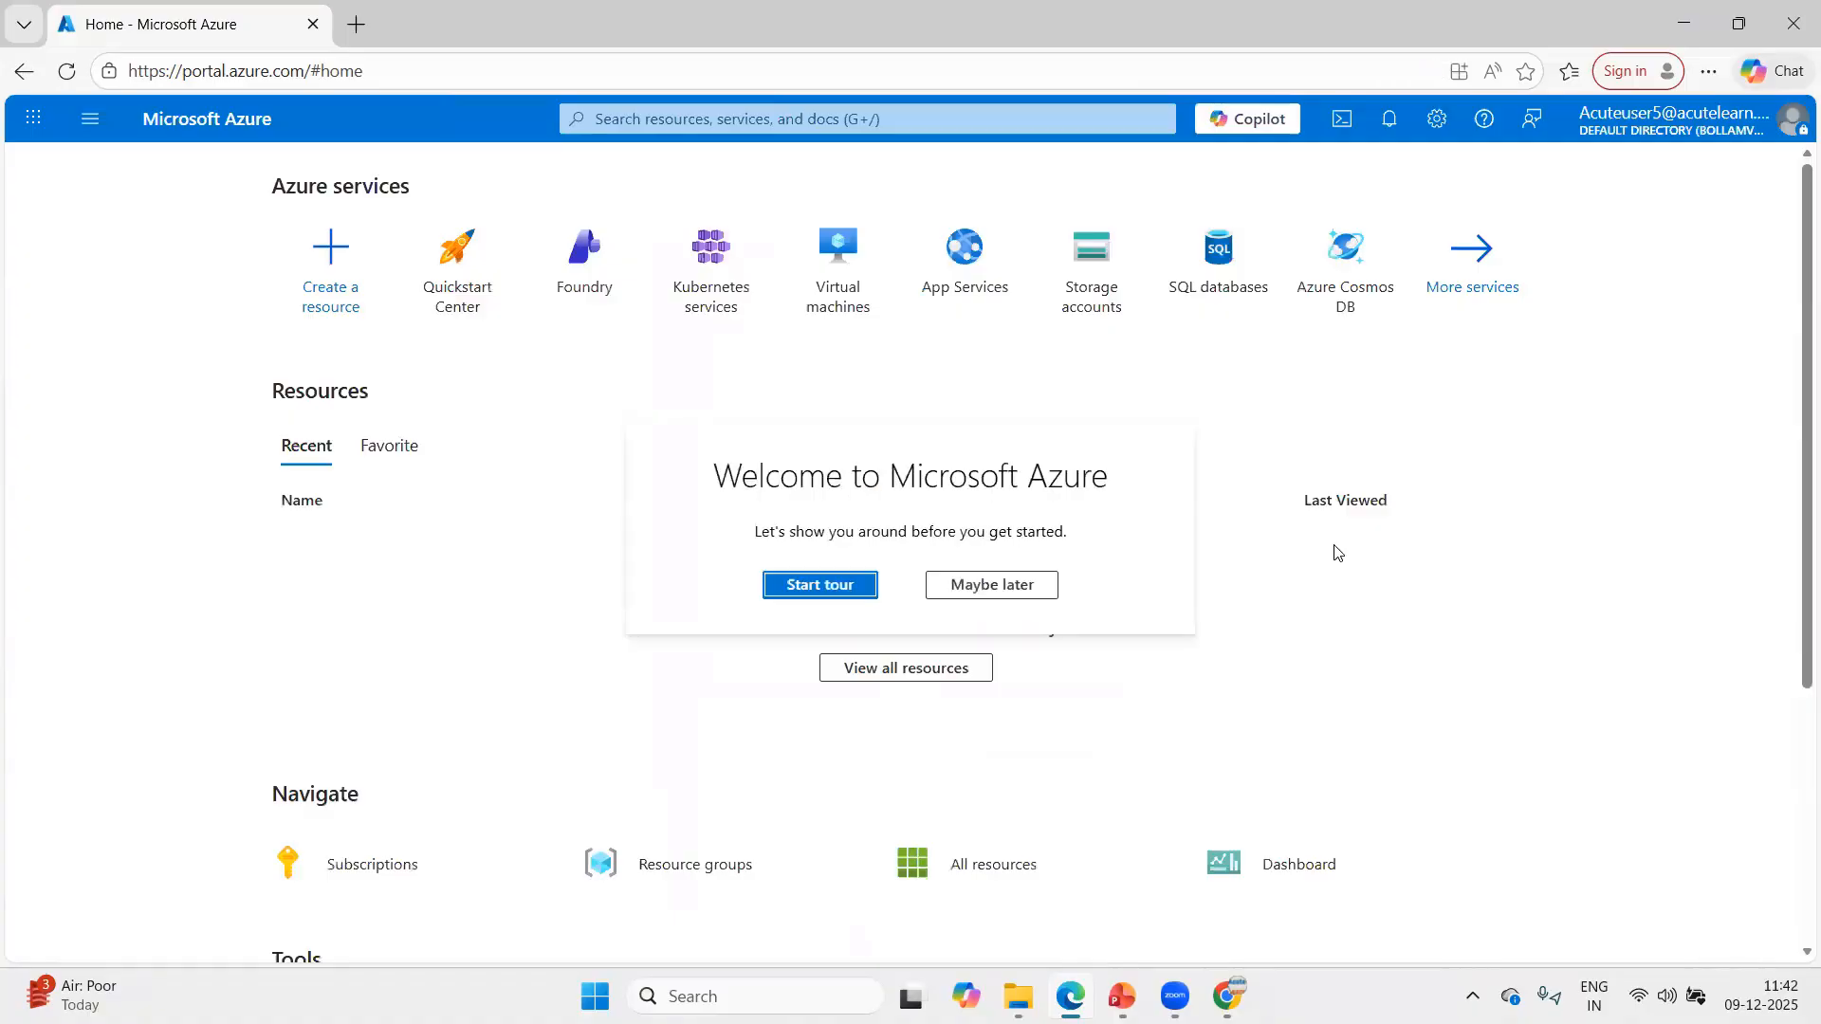
pyautogui.click(1003, 590)
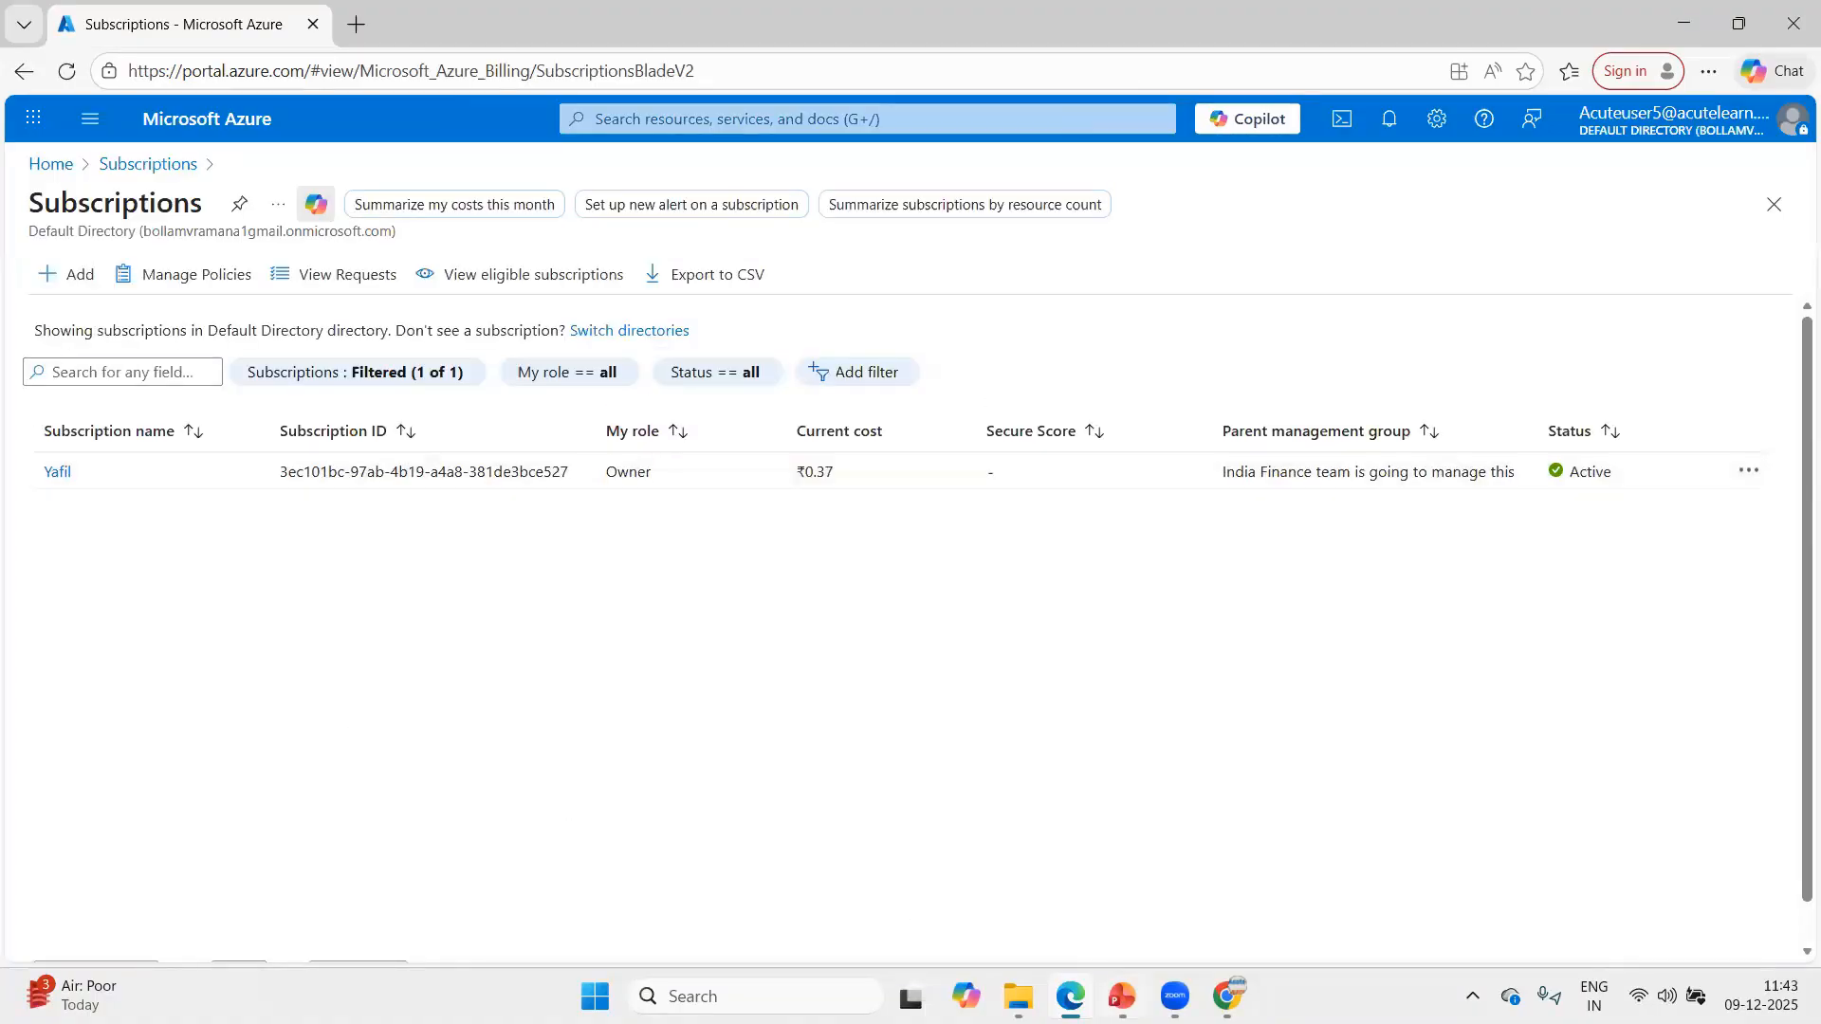
# Switch back to the administrator's Chrome window and view the subscriptions under the India-Team group, postponing the split view tip.
pyautogui.moveTo(1226, 996)
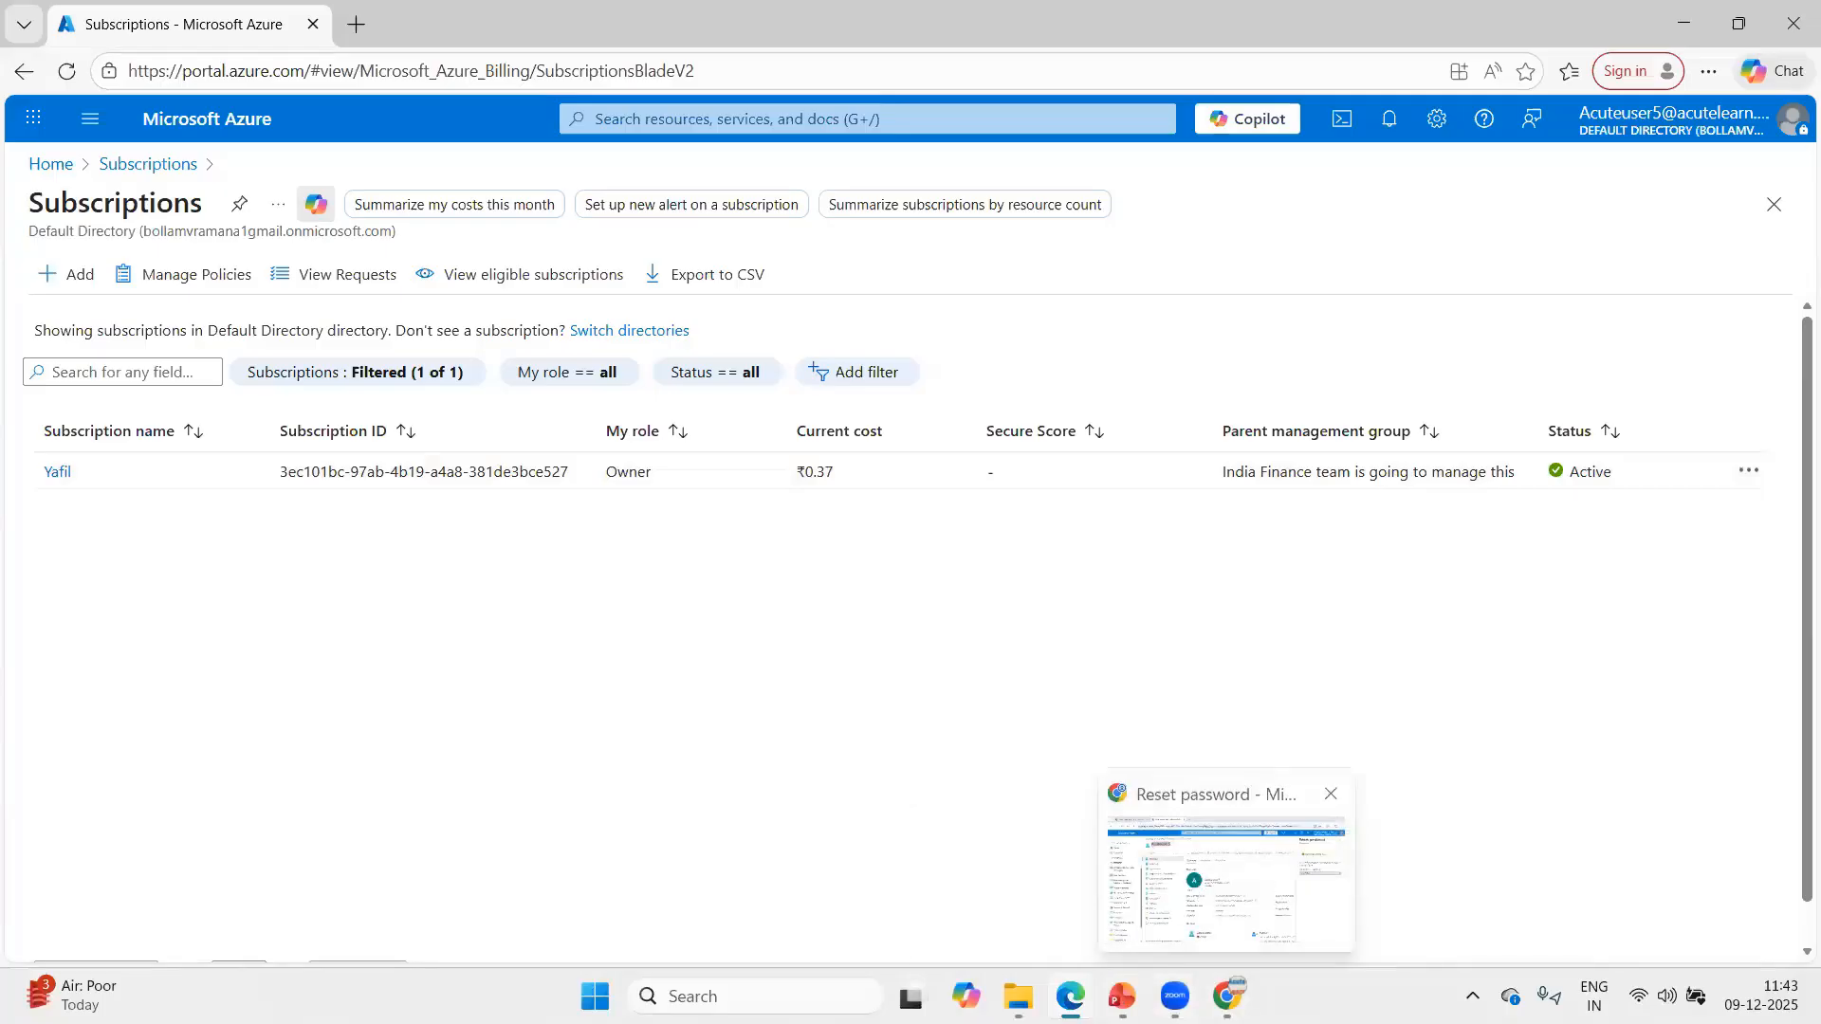
pyautogui.click(1226, 882)
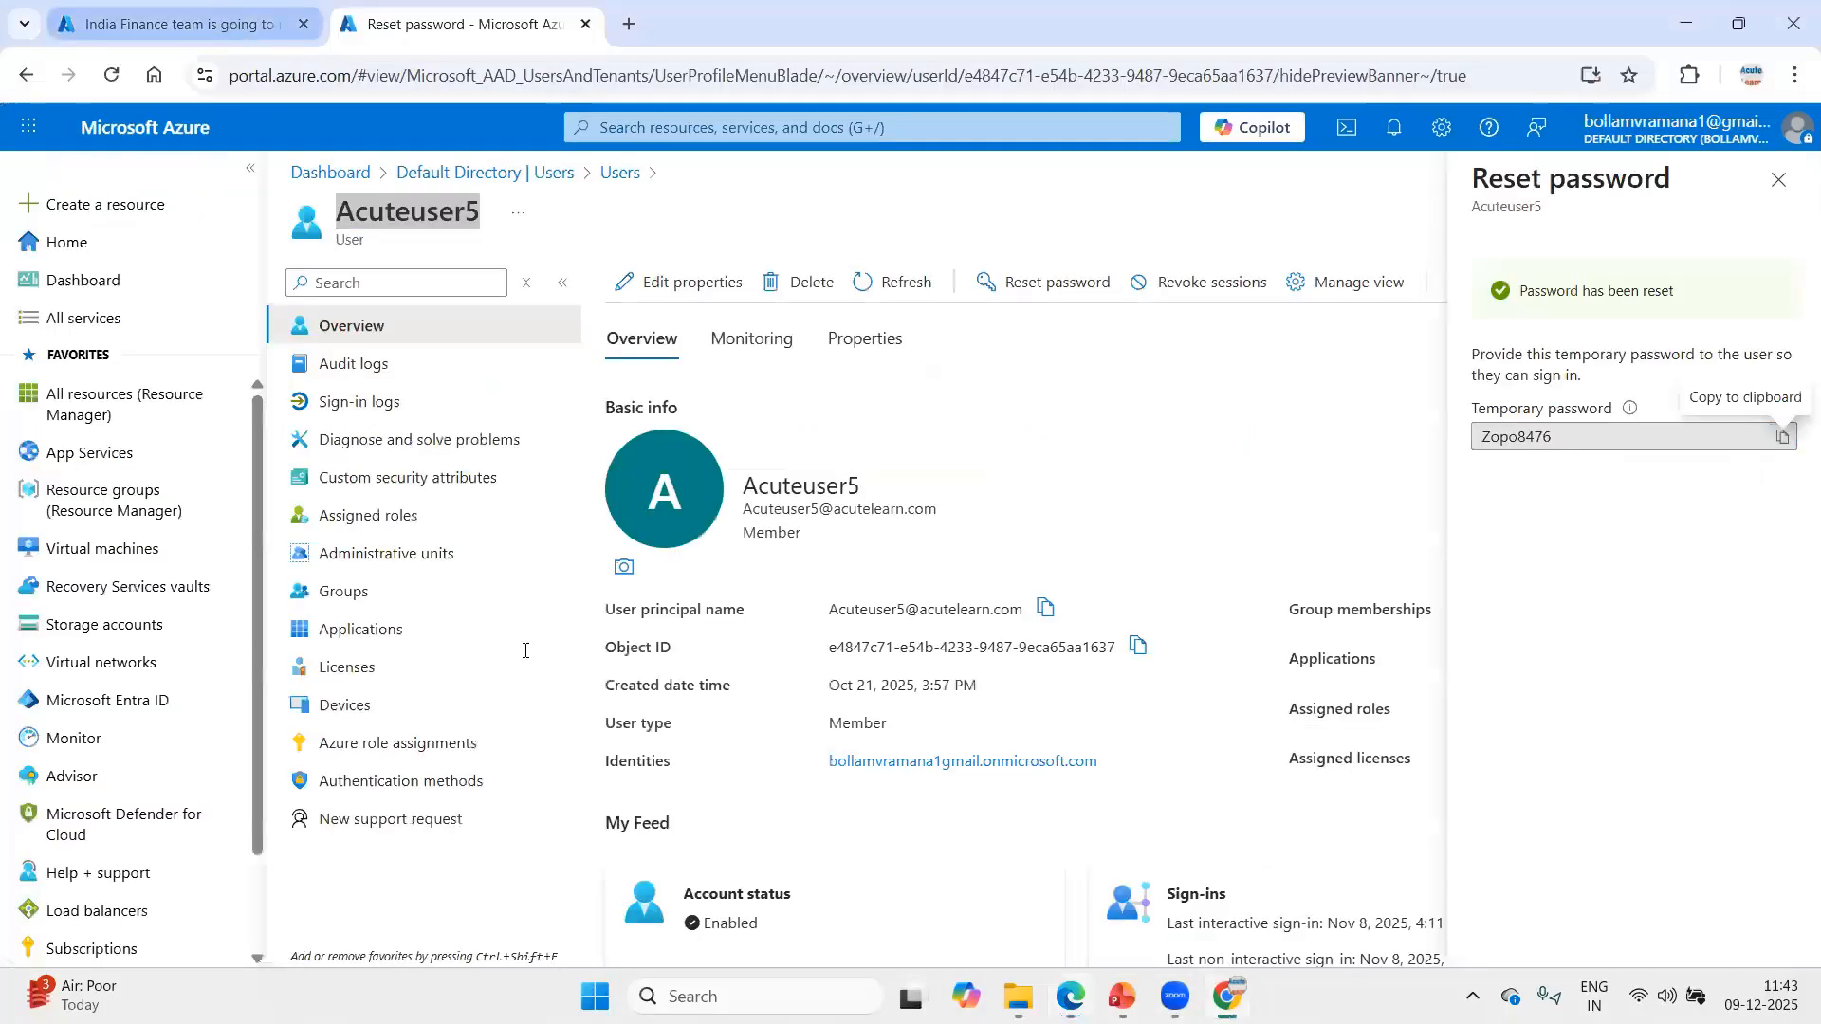
pyautogui.click(181, 24)
pyautogui.click(183, 366)
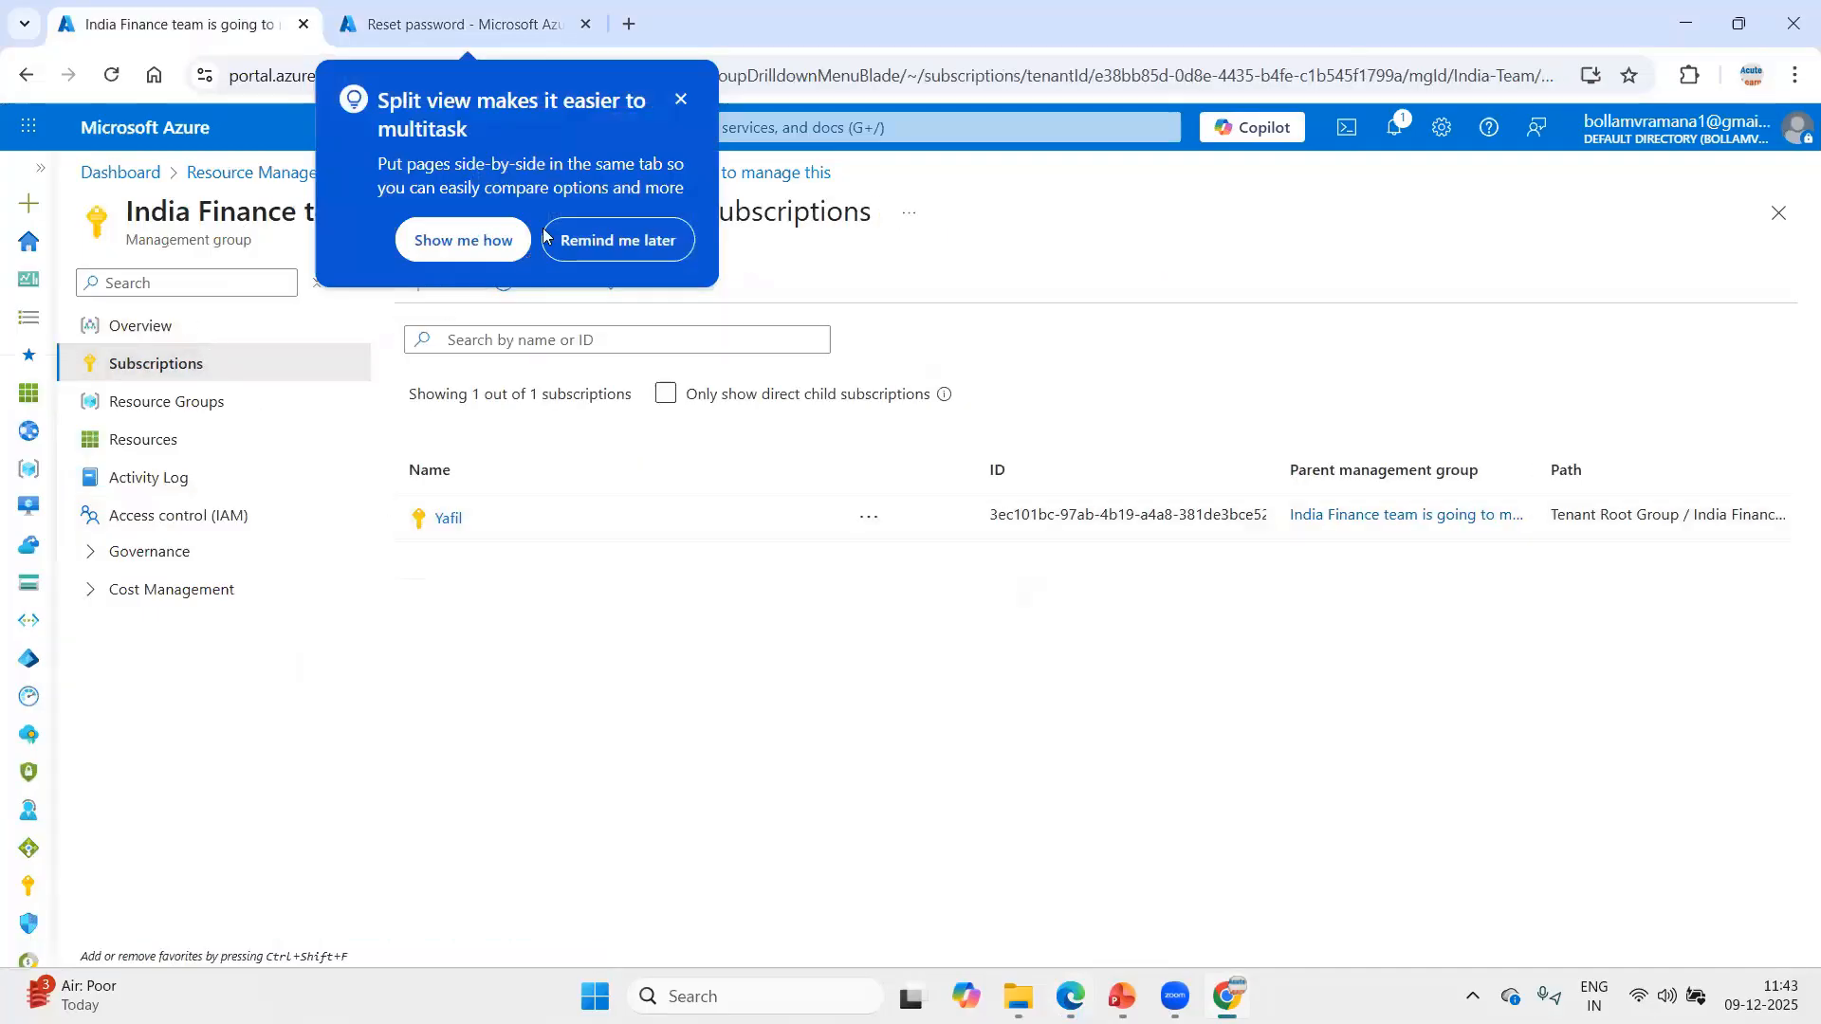
pyautogui.click(626, 240)
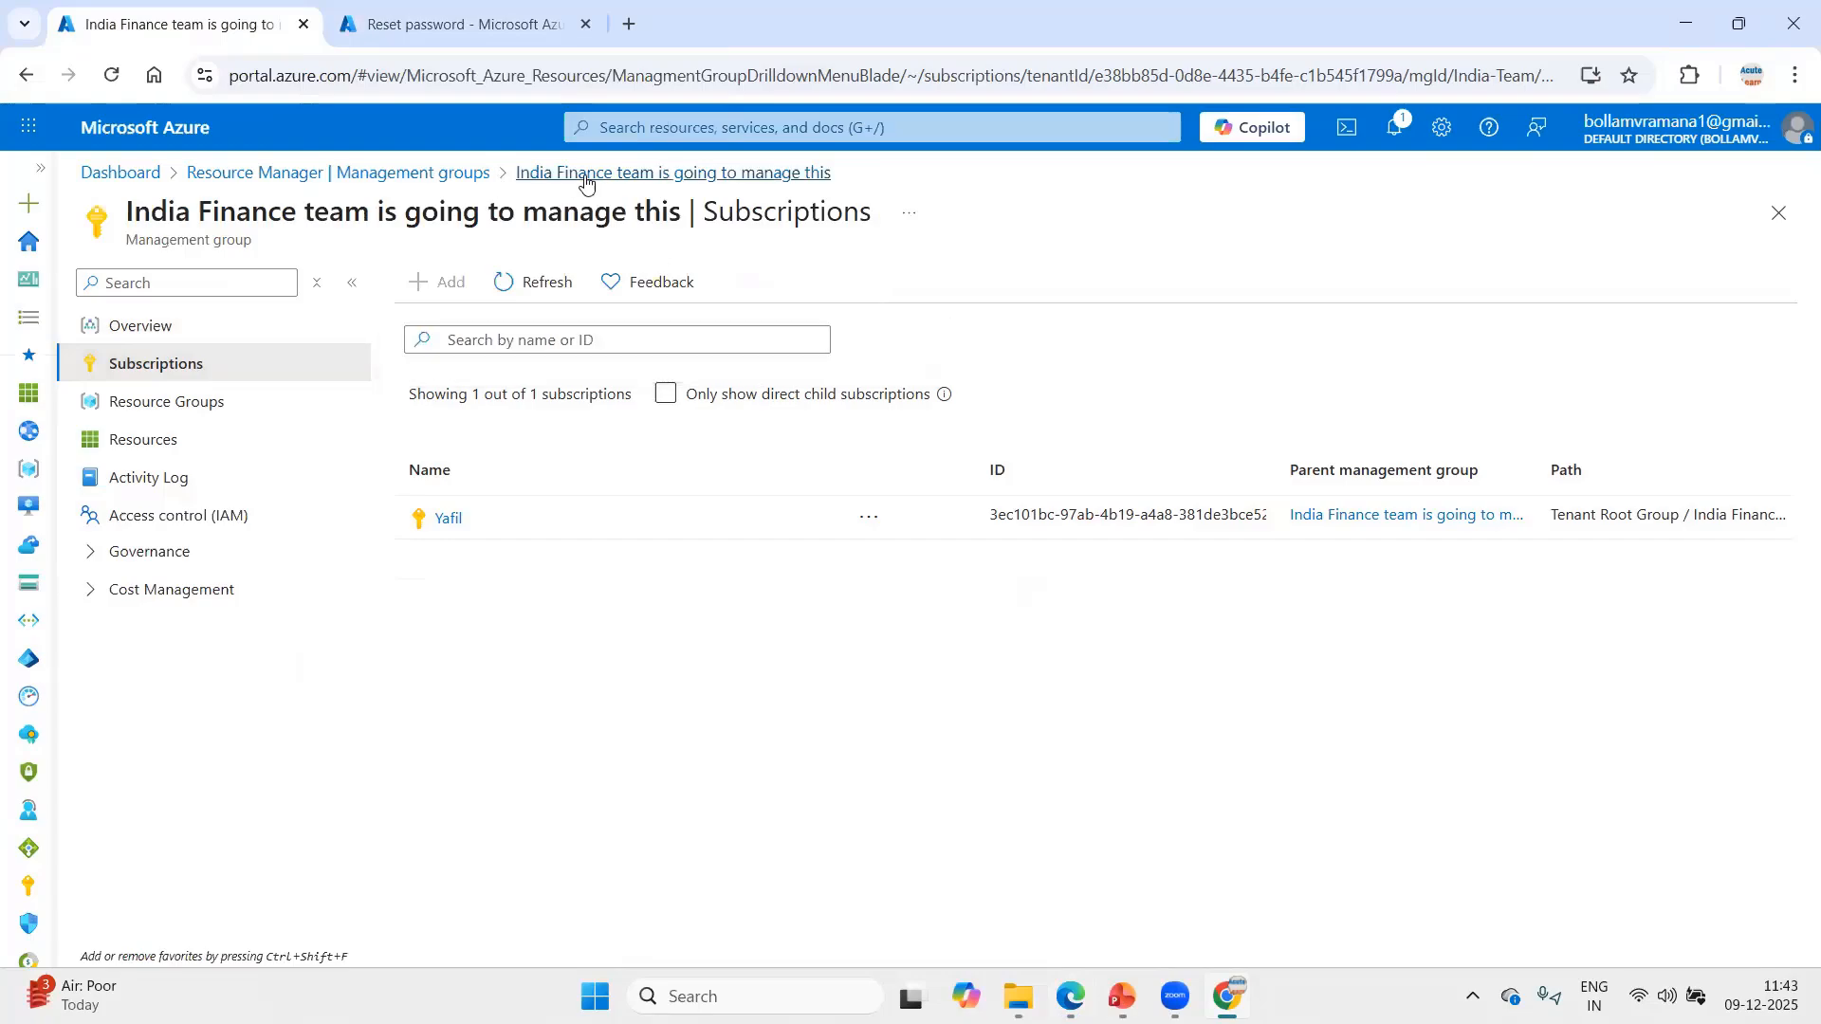
# View the administrator's full subscriptions list, then return to the management groups and expand the India-Team group.
pyautogui.click(322, 183)
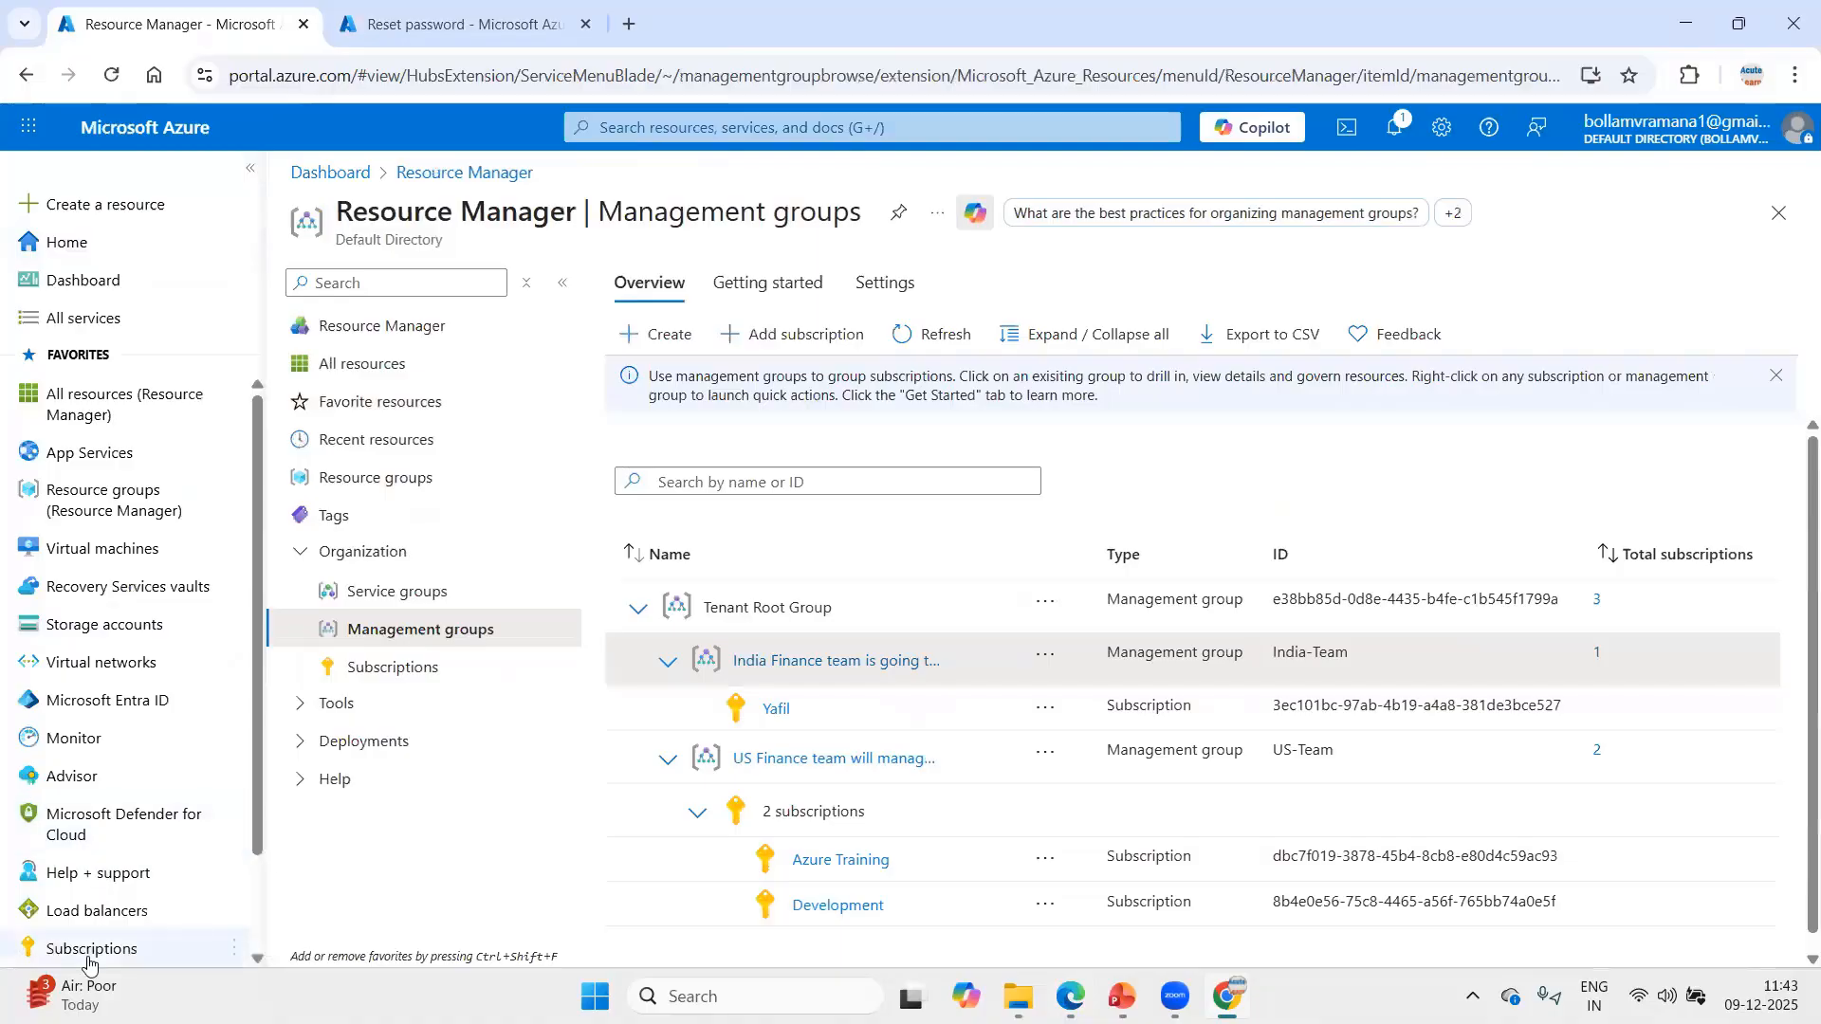
pyautogui.click(85, 949)
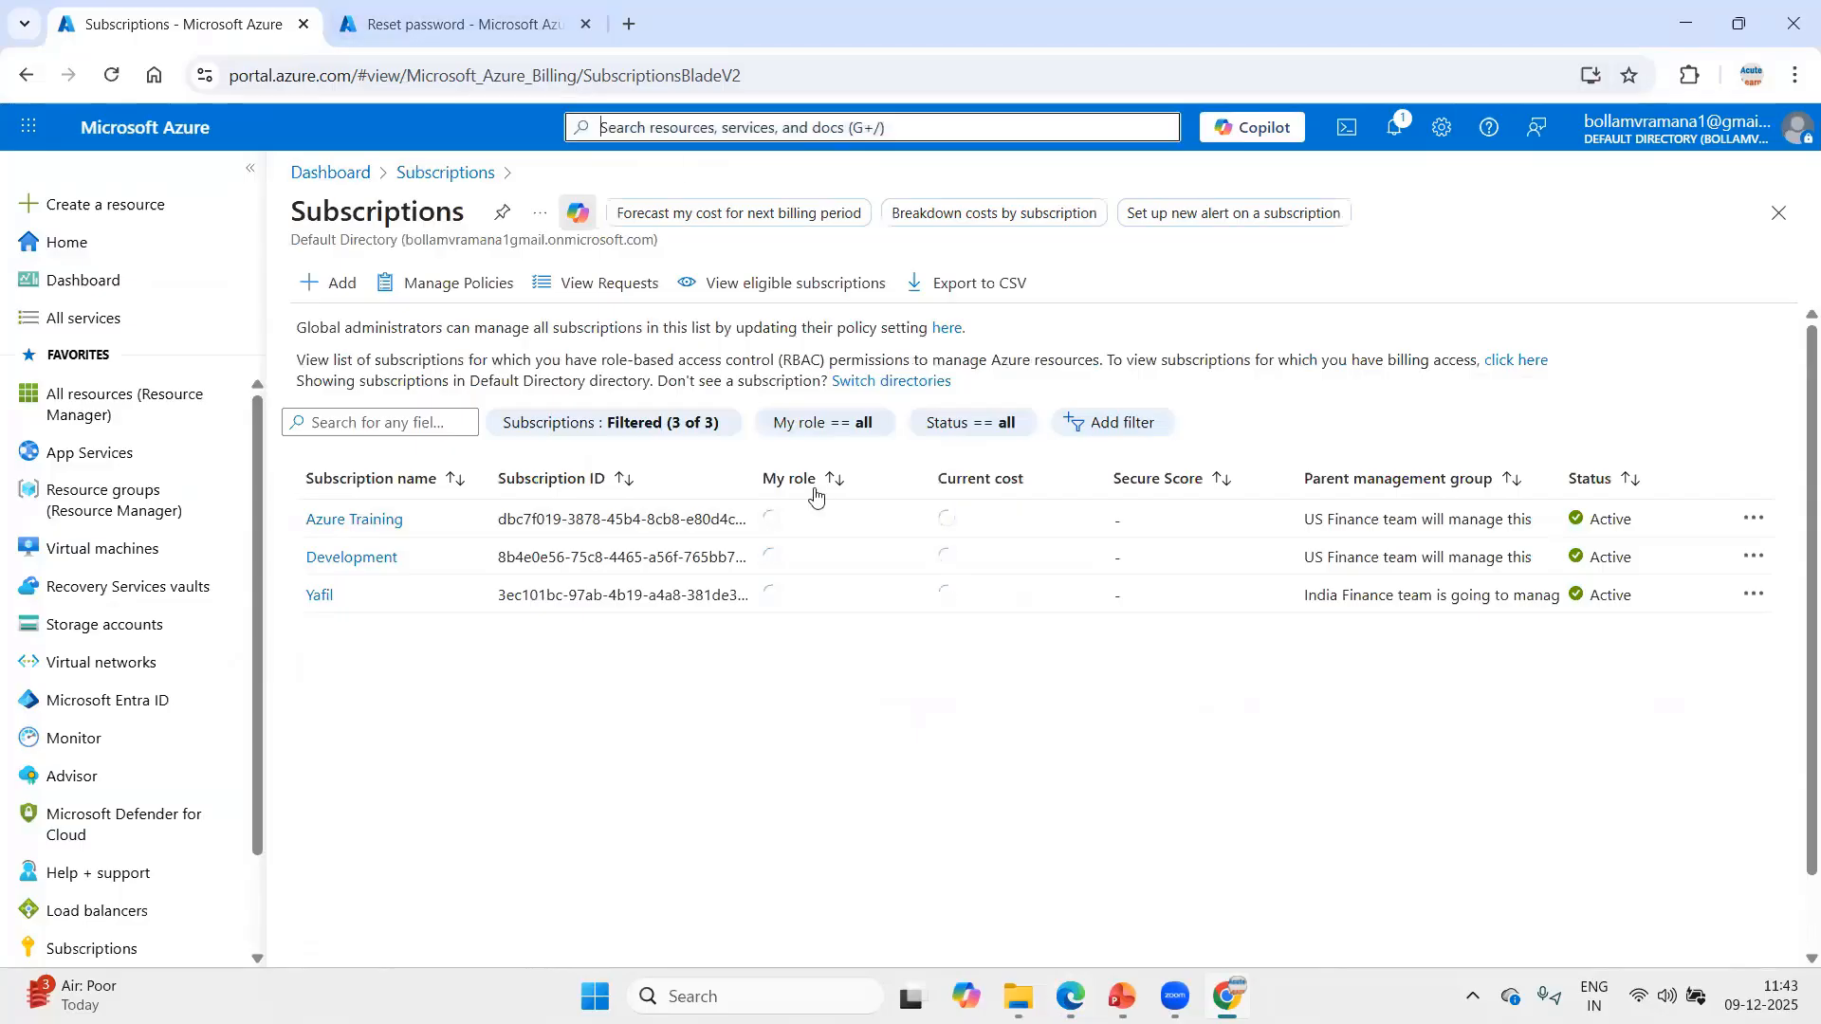
pyautogui.click(759, 519)
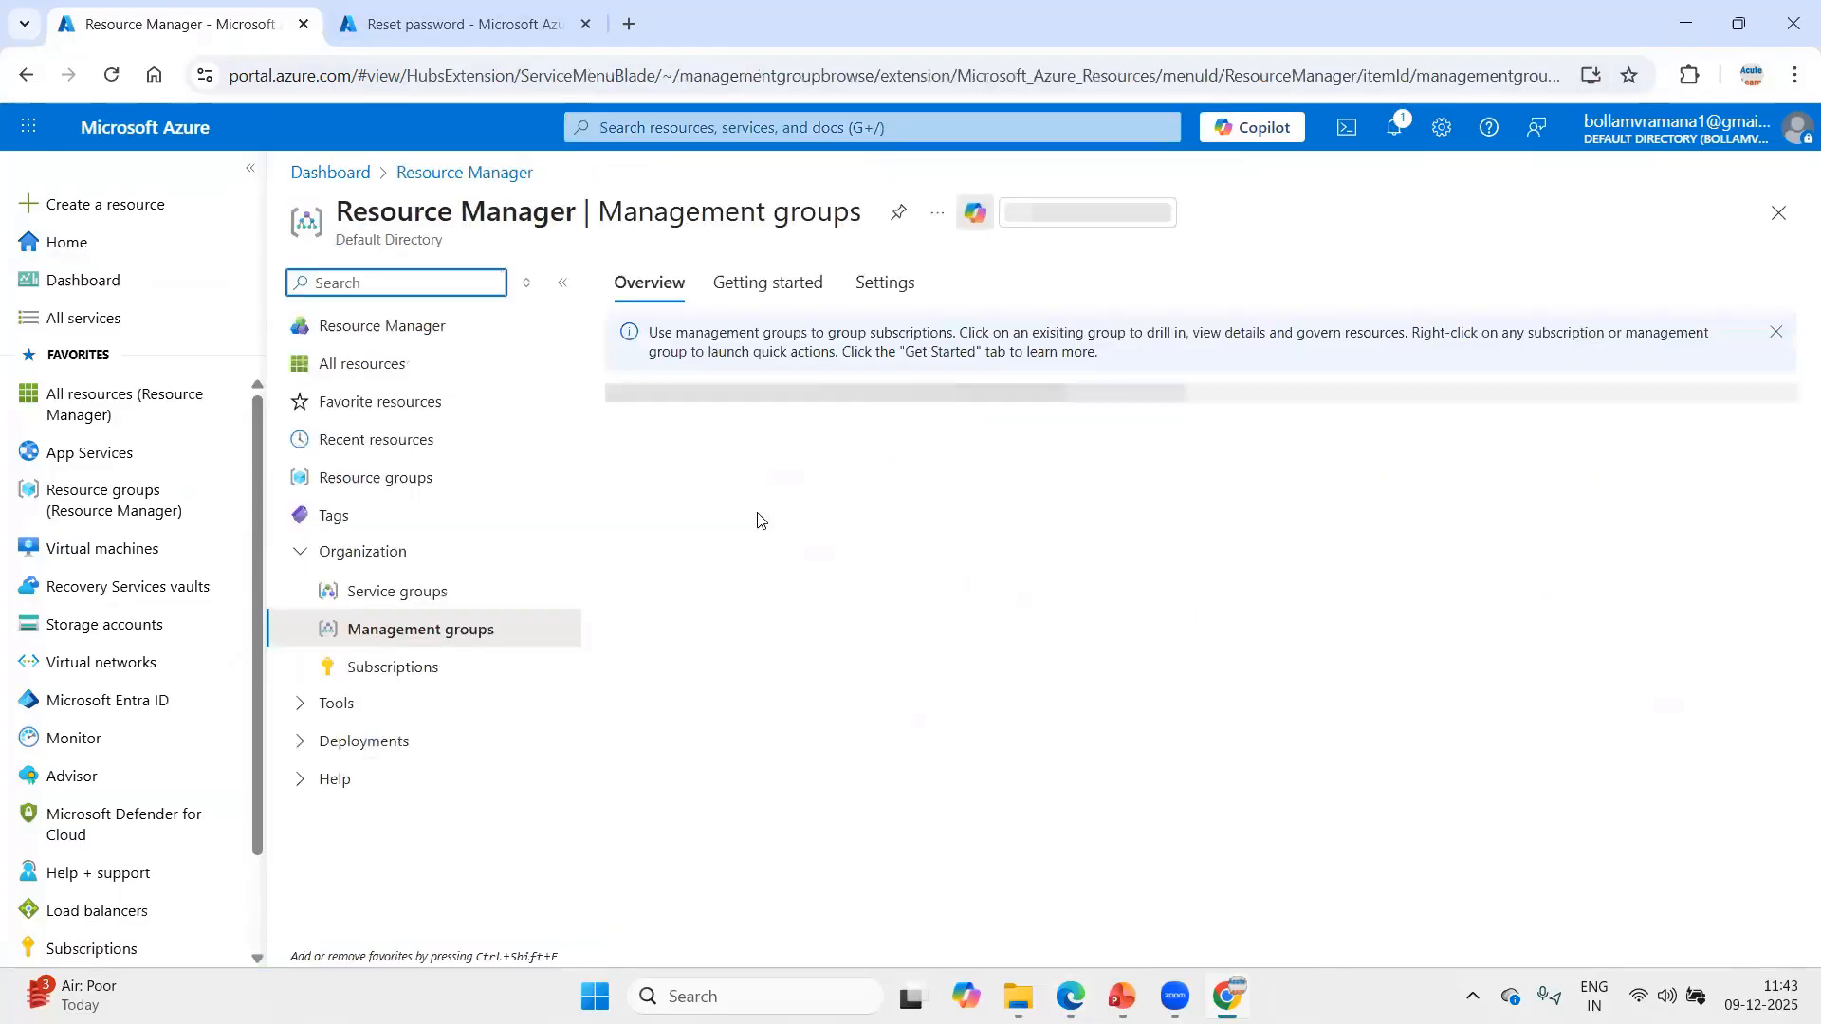
pyautogui.click(668, 662)
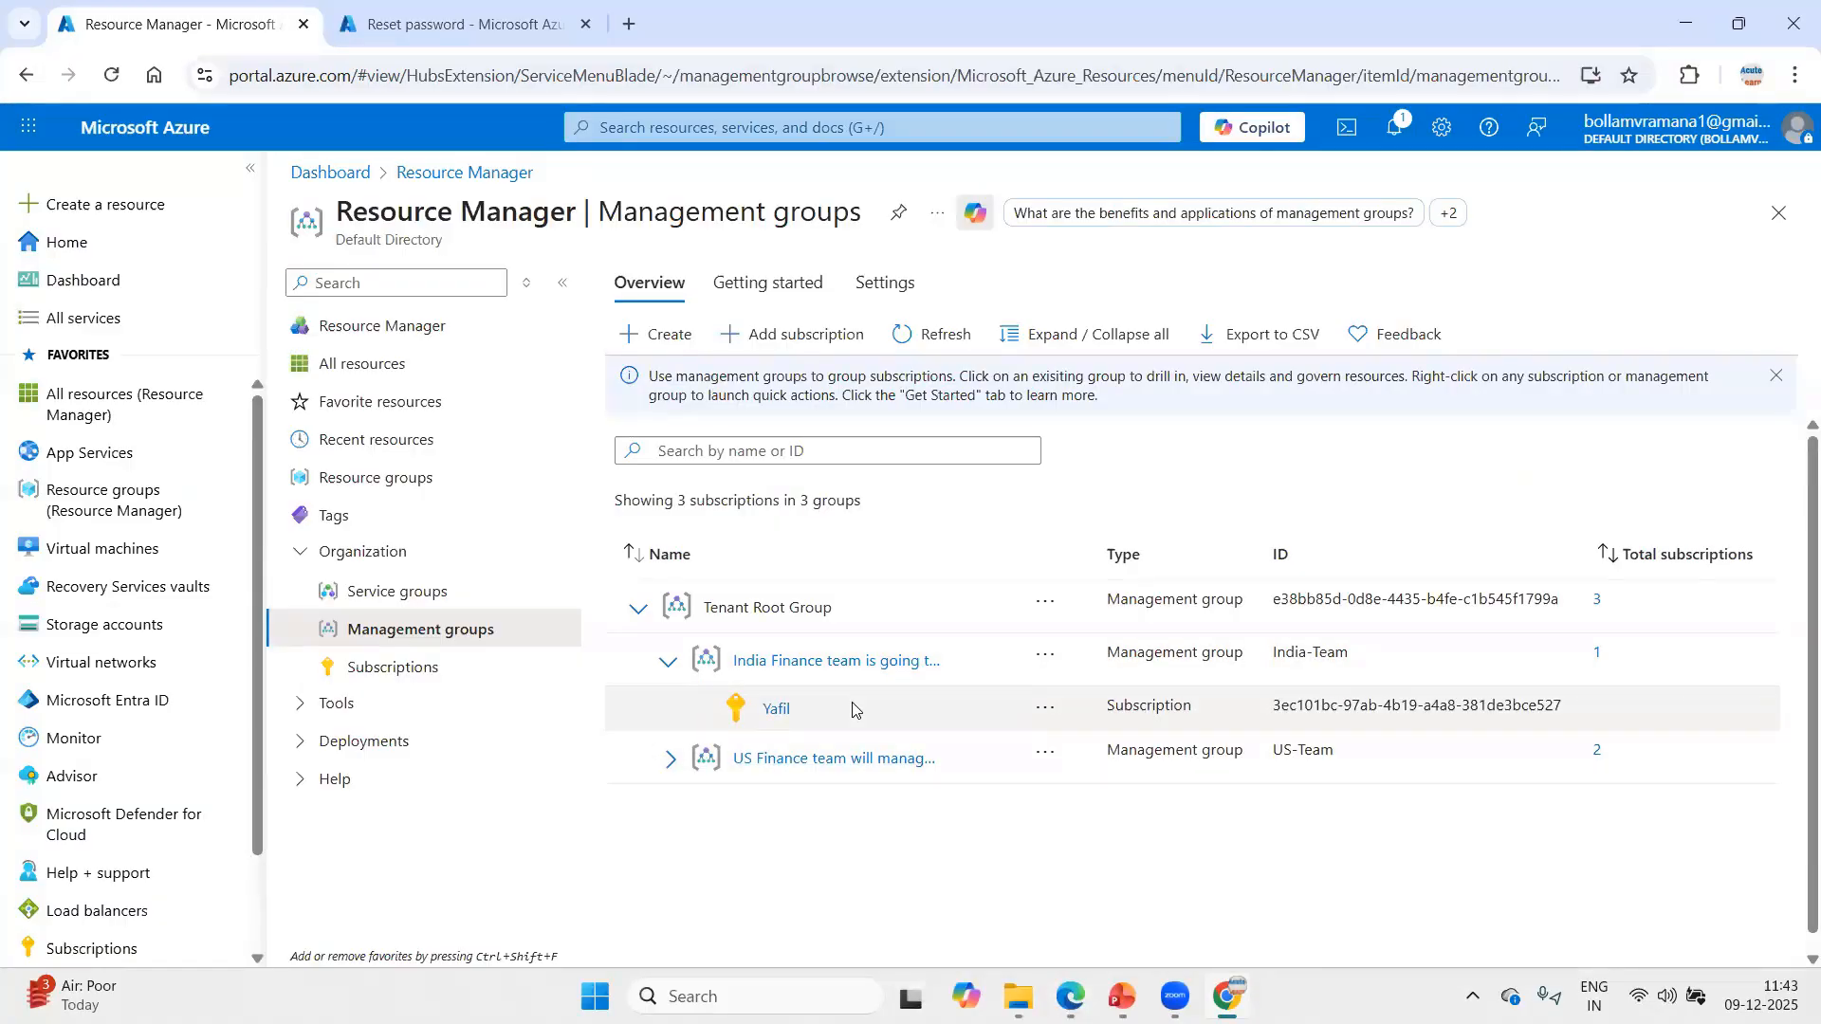
# Compare with Acuteuser5's subscriptions list in Edge and return to the administrator's management groups in Chrome.
pyautogui.moveTo(1226, 995)
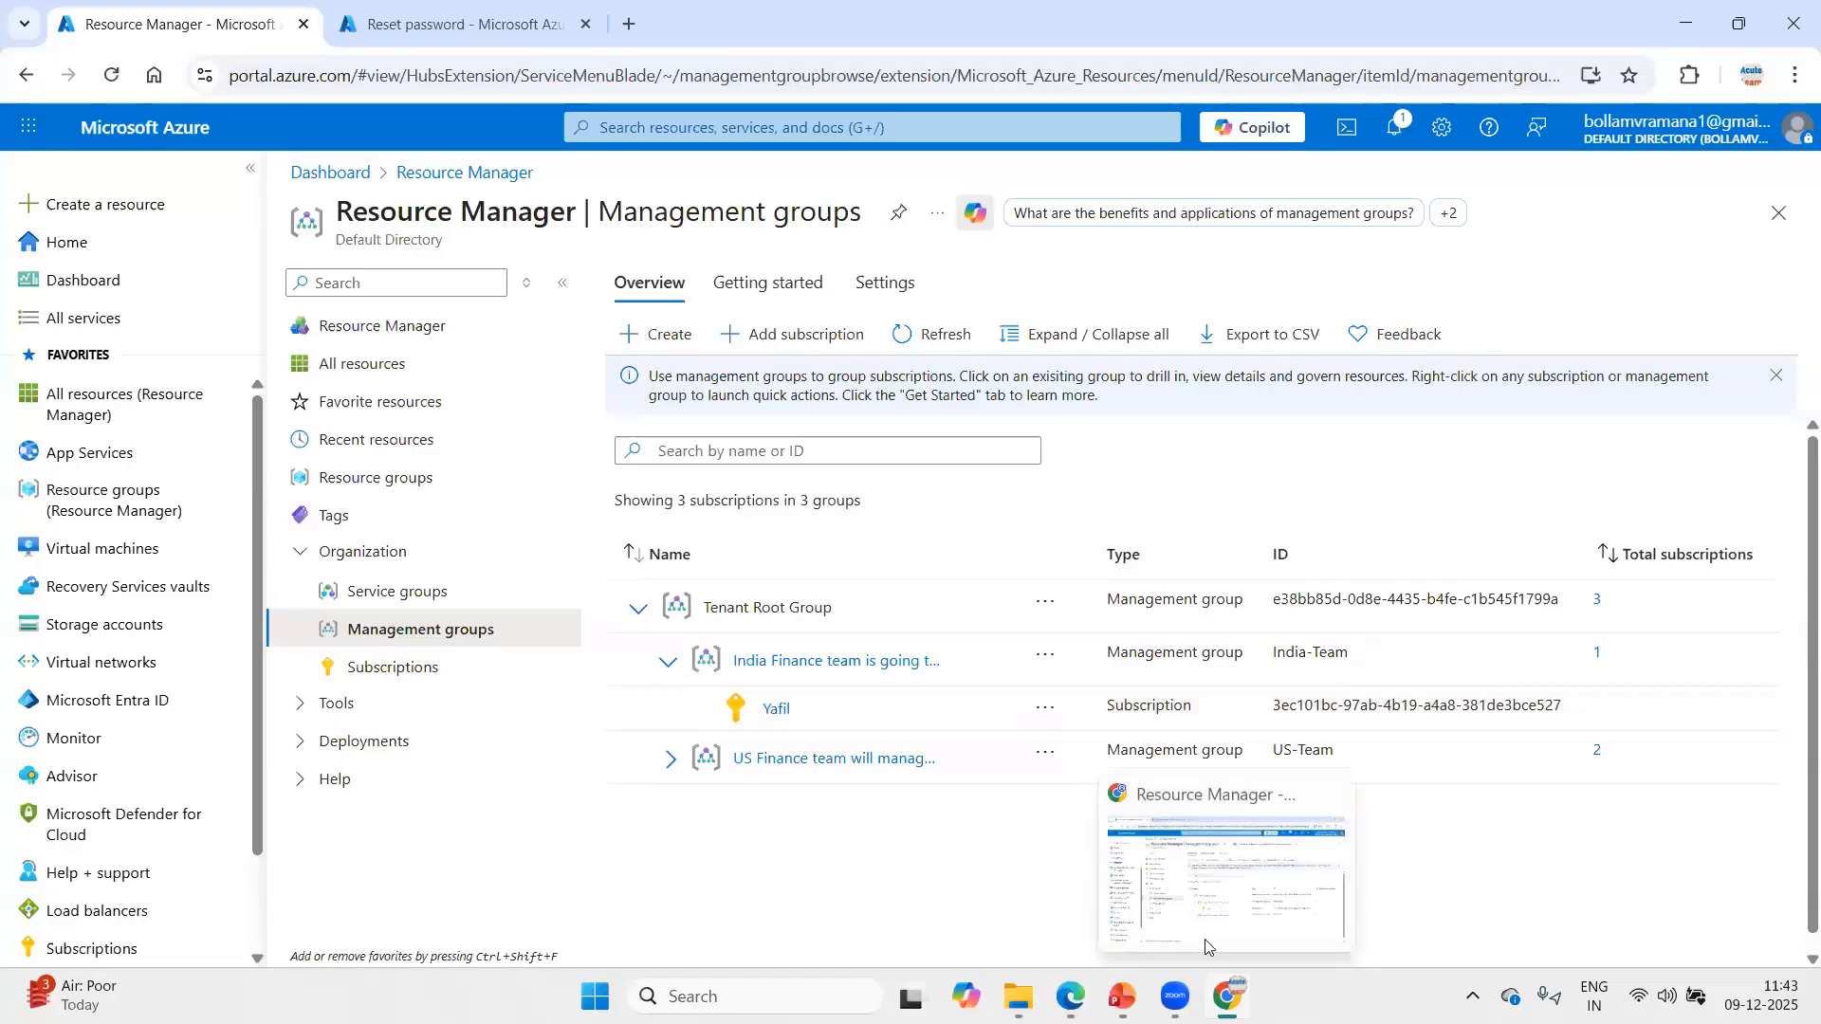
pyautogui.hotkey('alt', 'Tab')
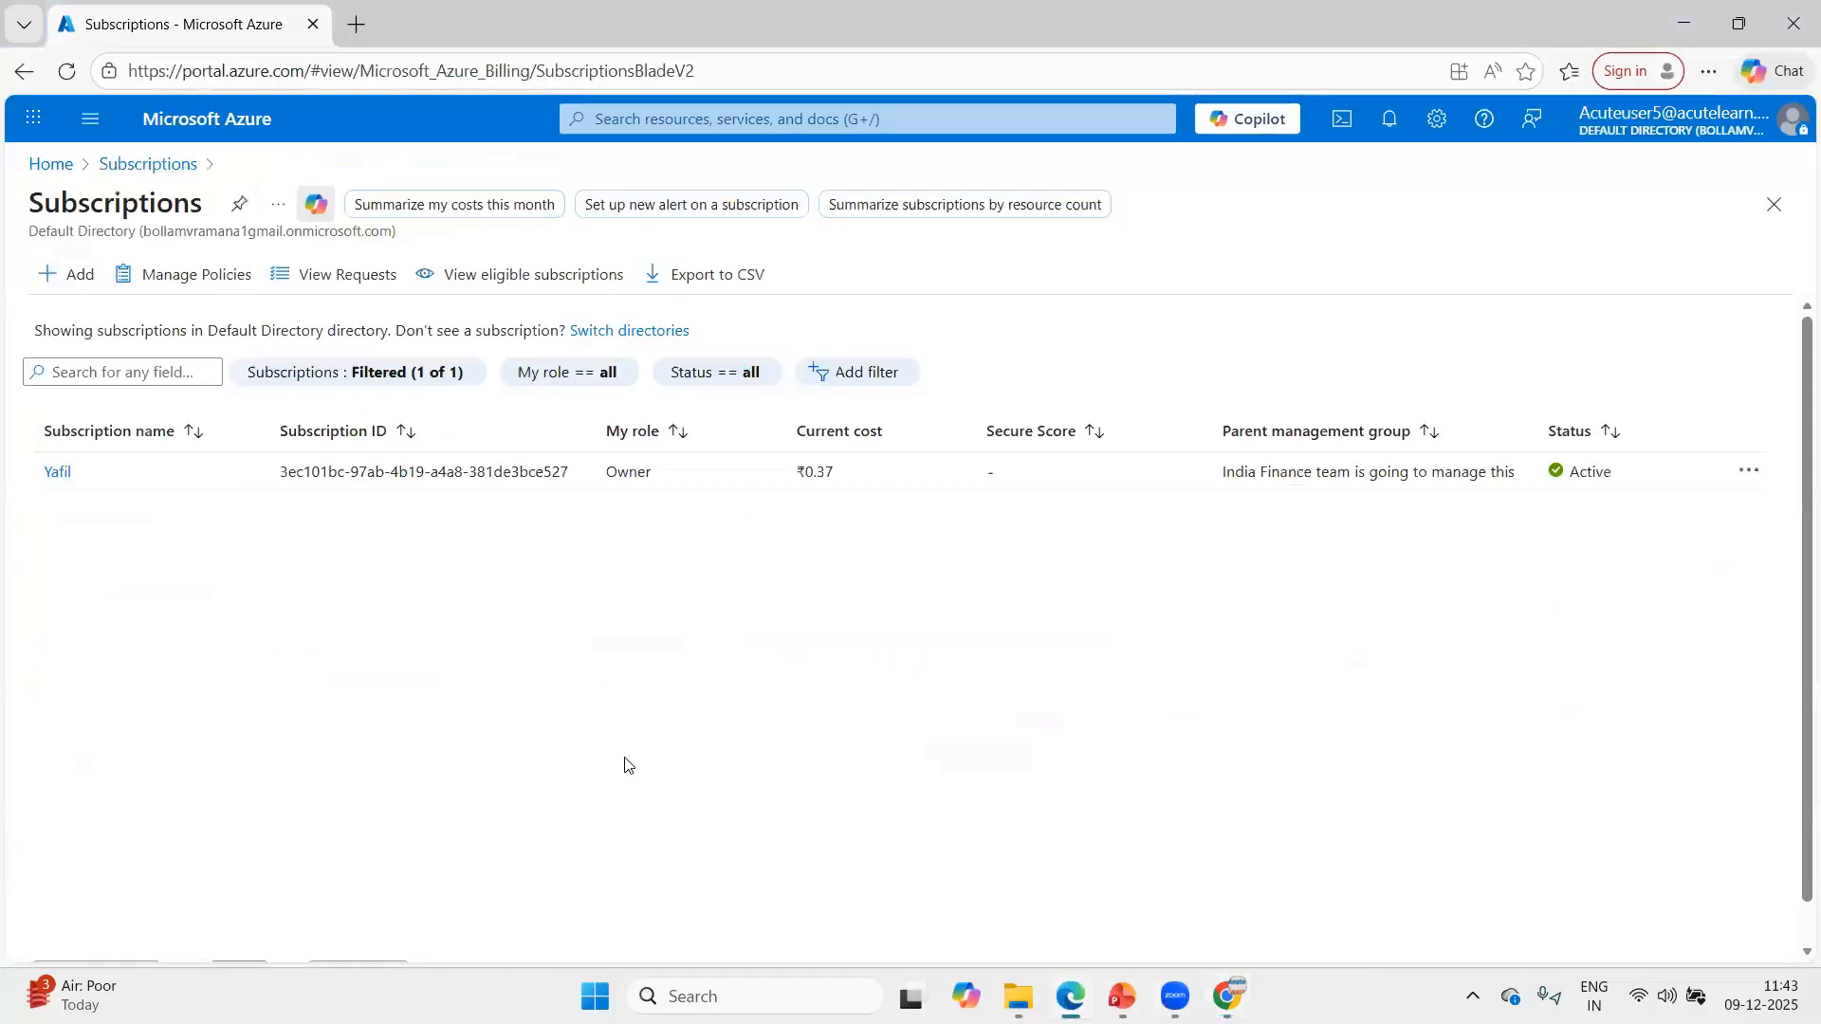
pyautogui.click(1228, 991)
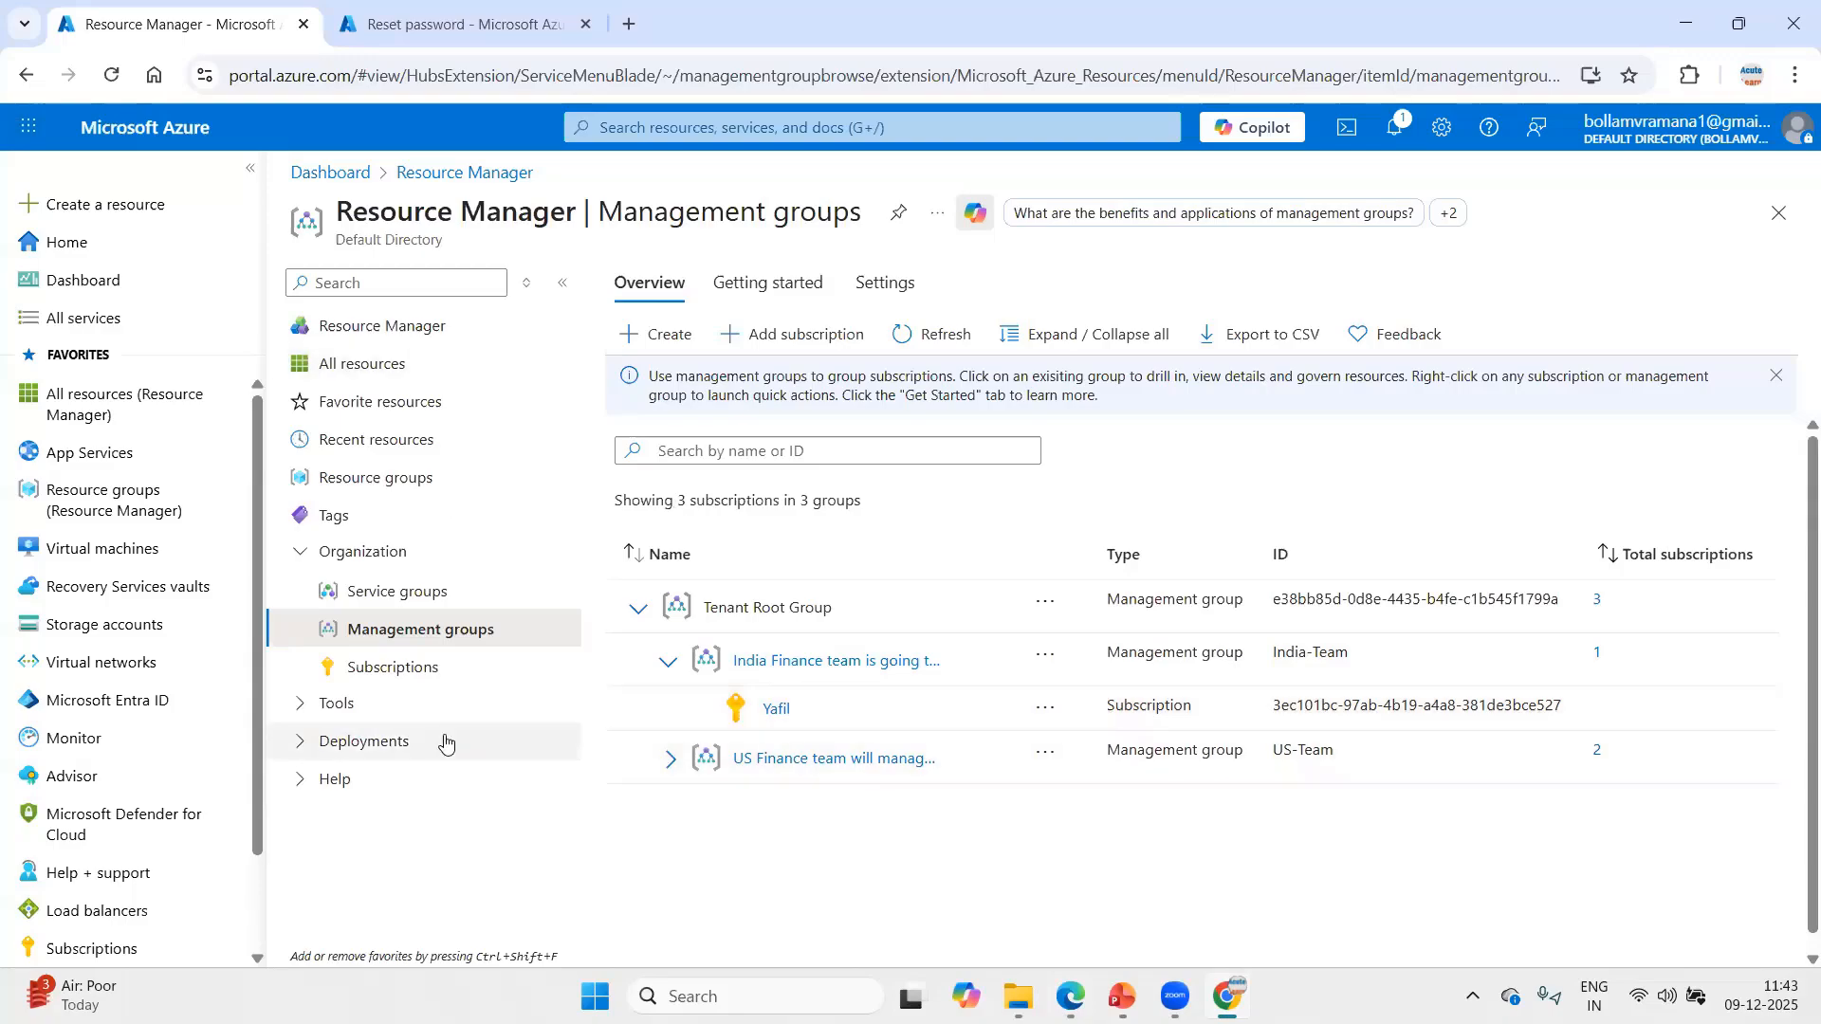
# Open the Azure Training subscription from the subscriptions list and show its access control page.
pyautogui.scroll(-2, 195, 778)
pyautogui.click(81, 830)
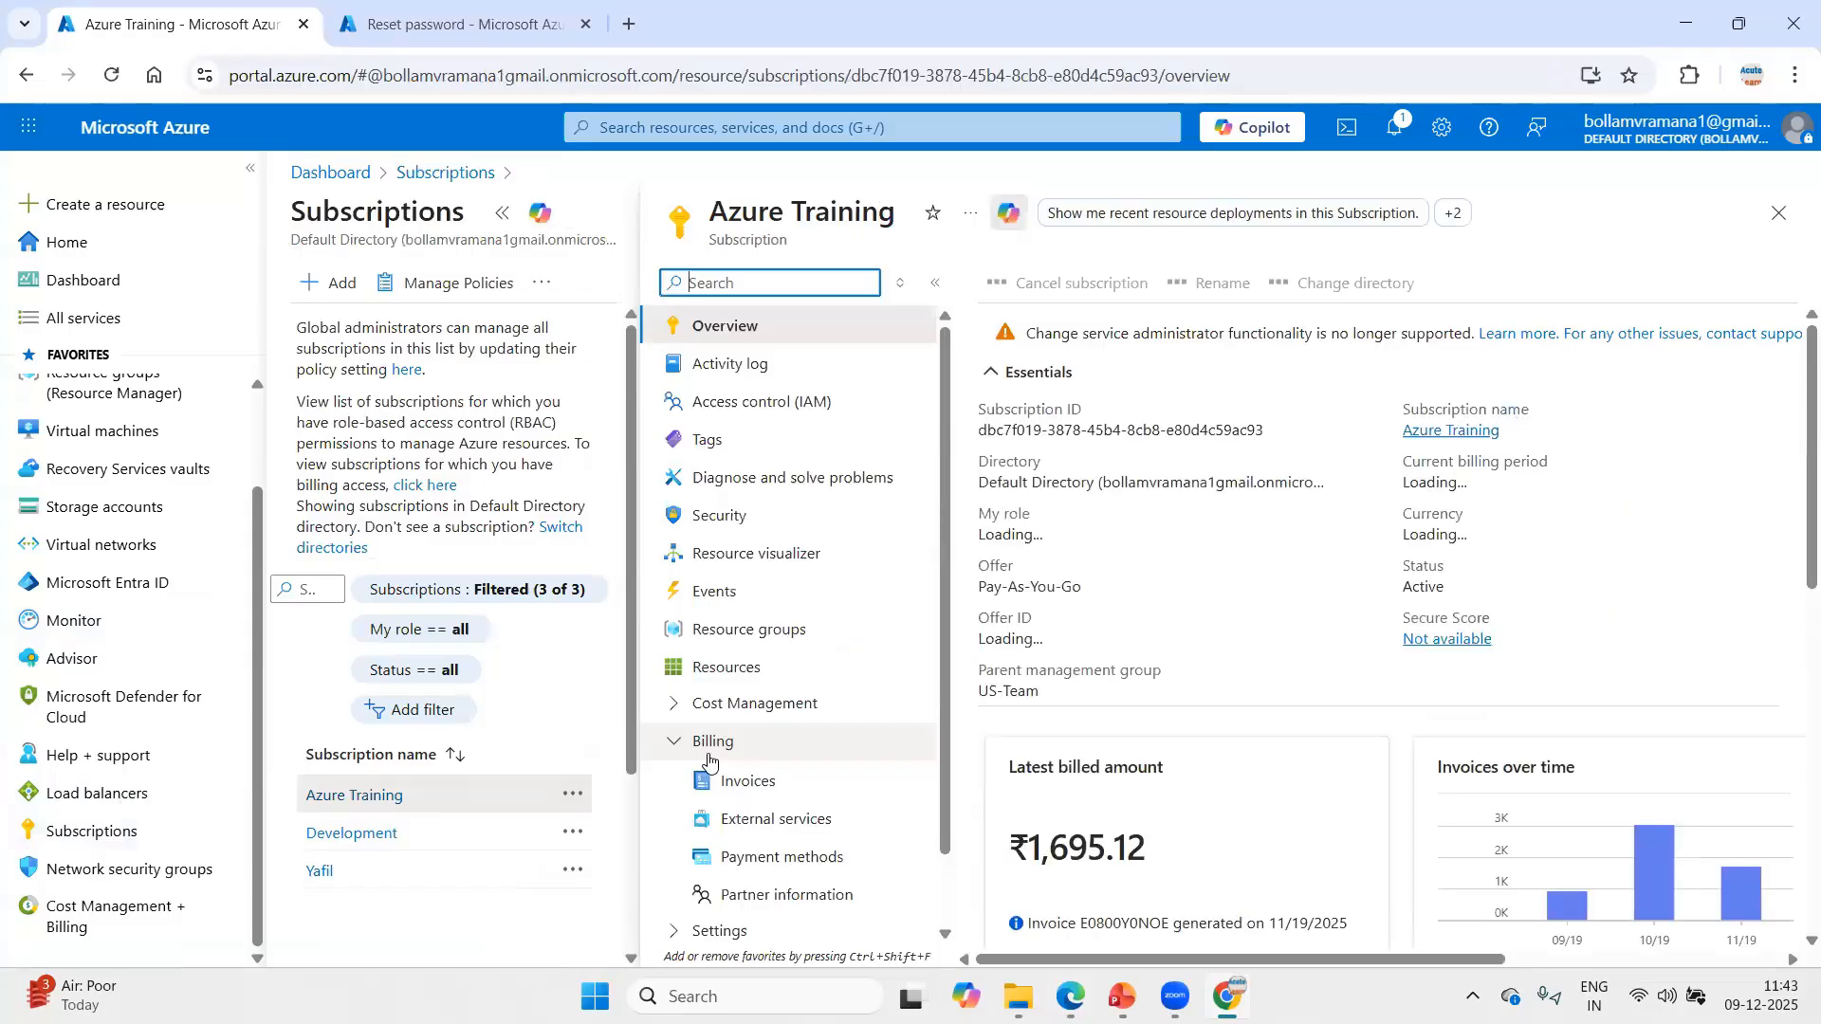
pyautogui.click(764, 406)
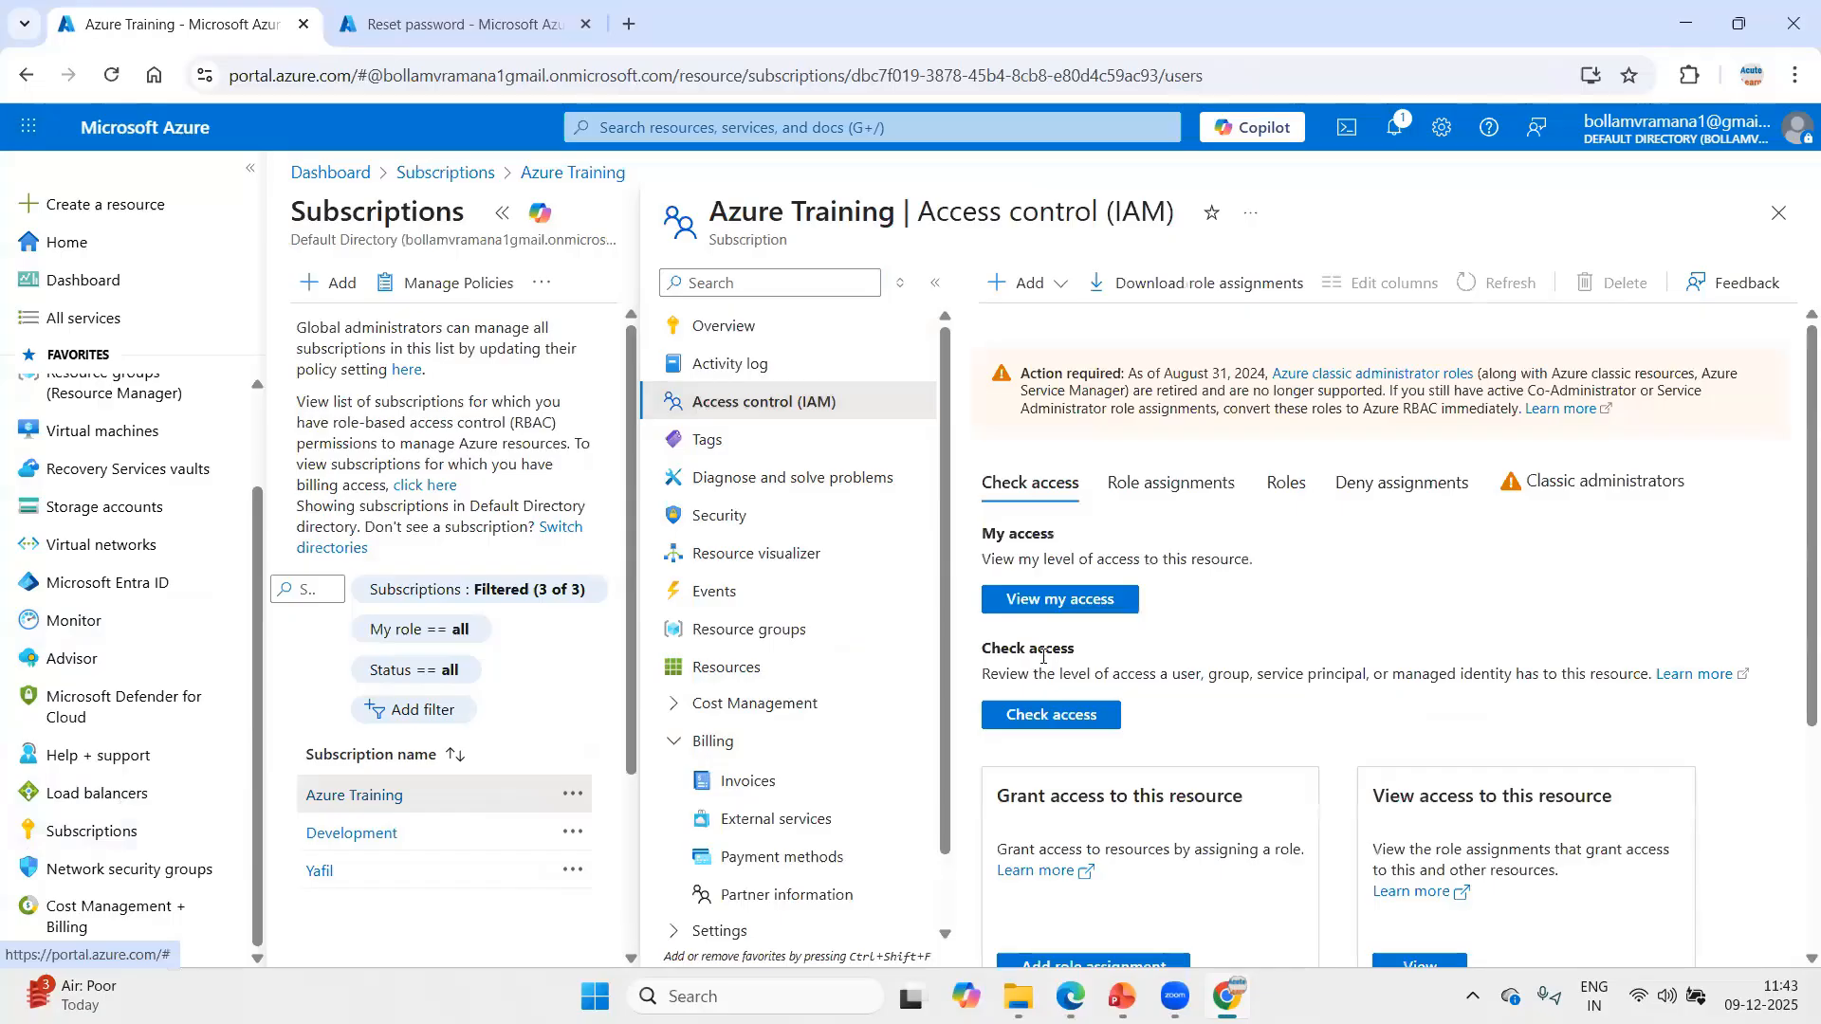
# Start a role assignment on the Azure Training subscription with the privileged administrator role Contributor.
pyautogui.click(1168, 490)
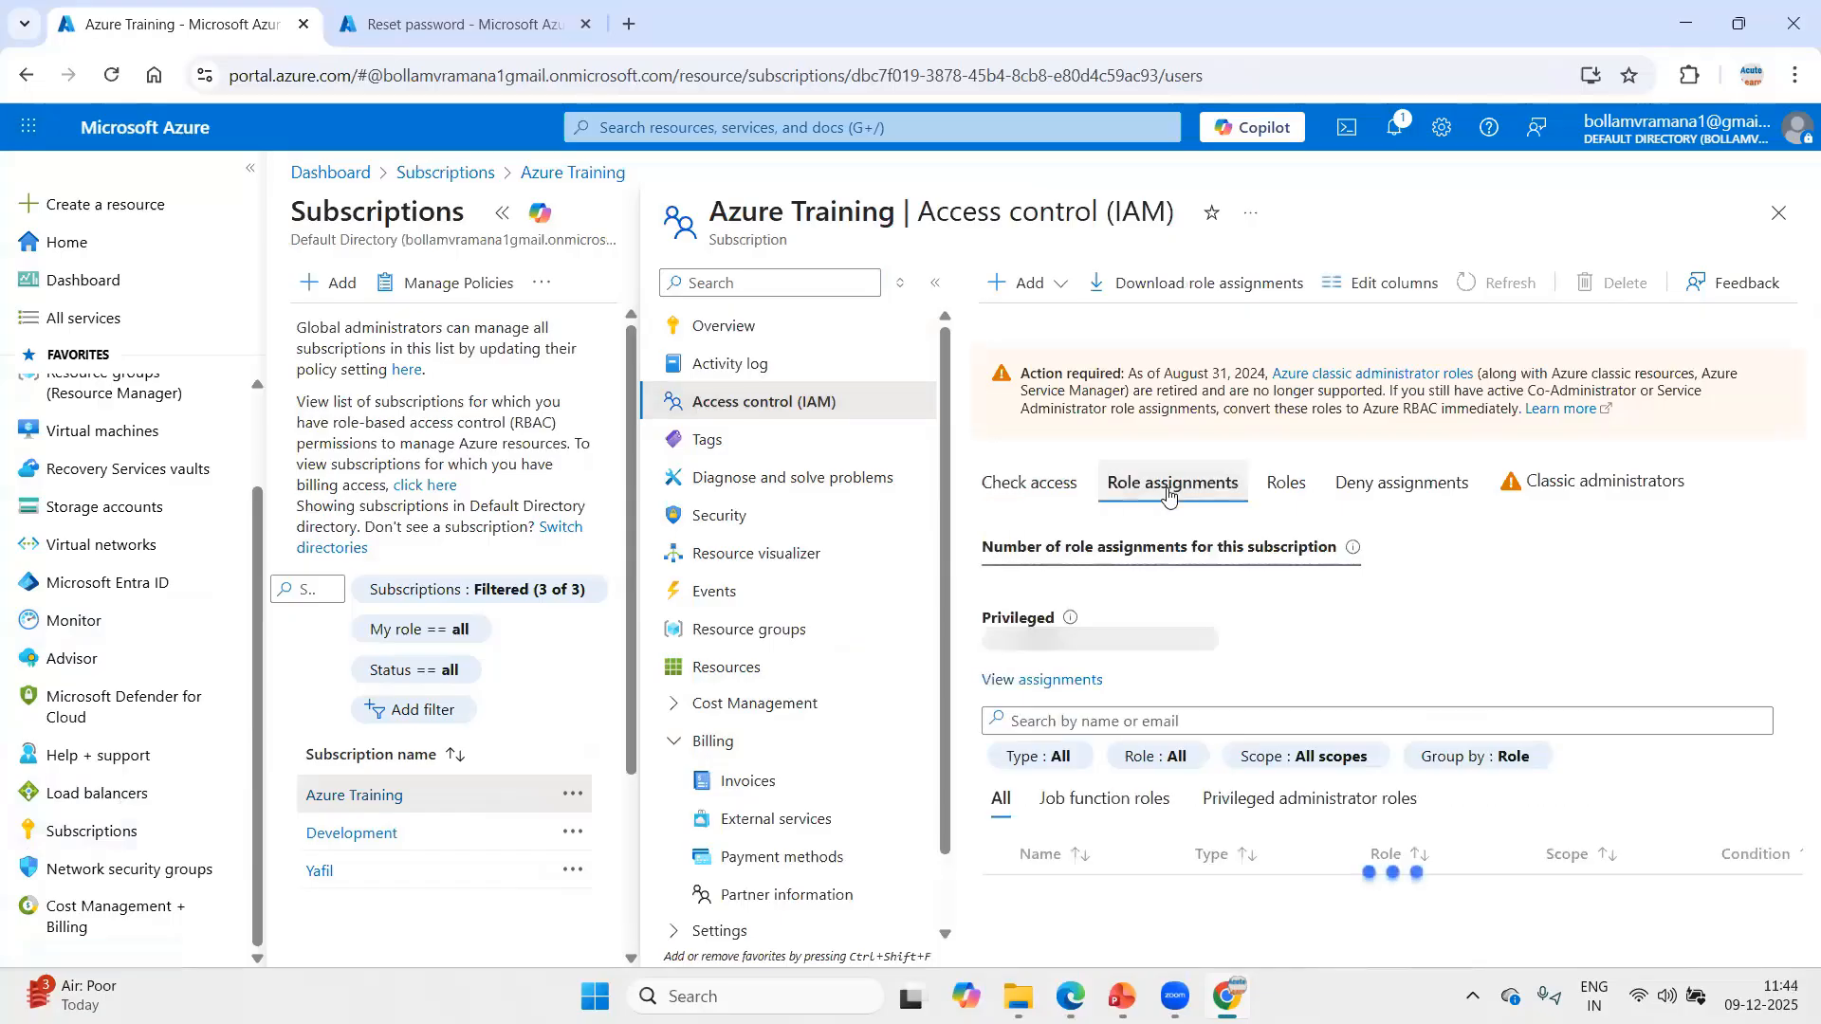
pyautogui.click(1030, 284)
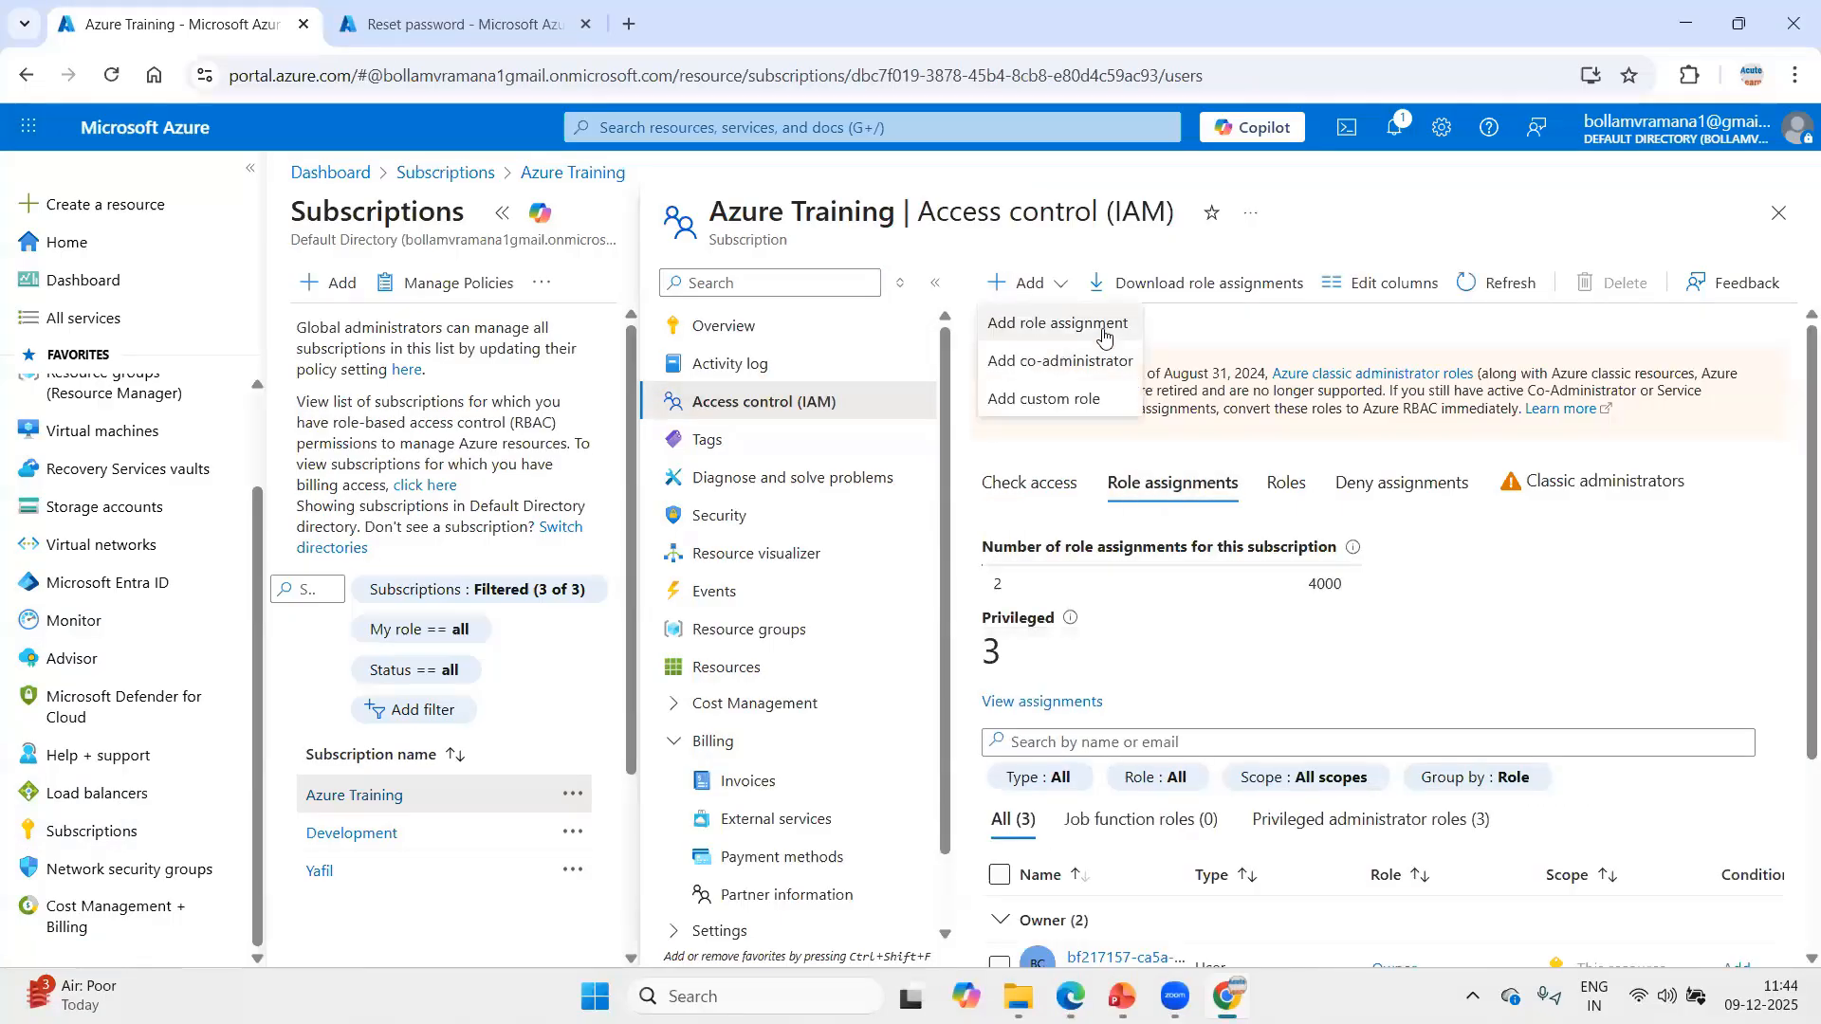
pyautogui.click(1103, 332)
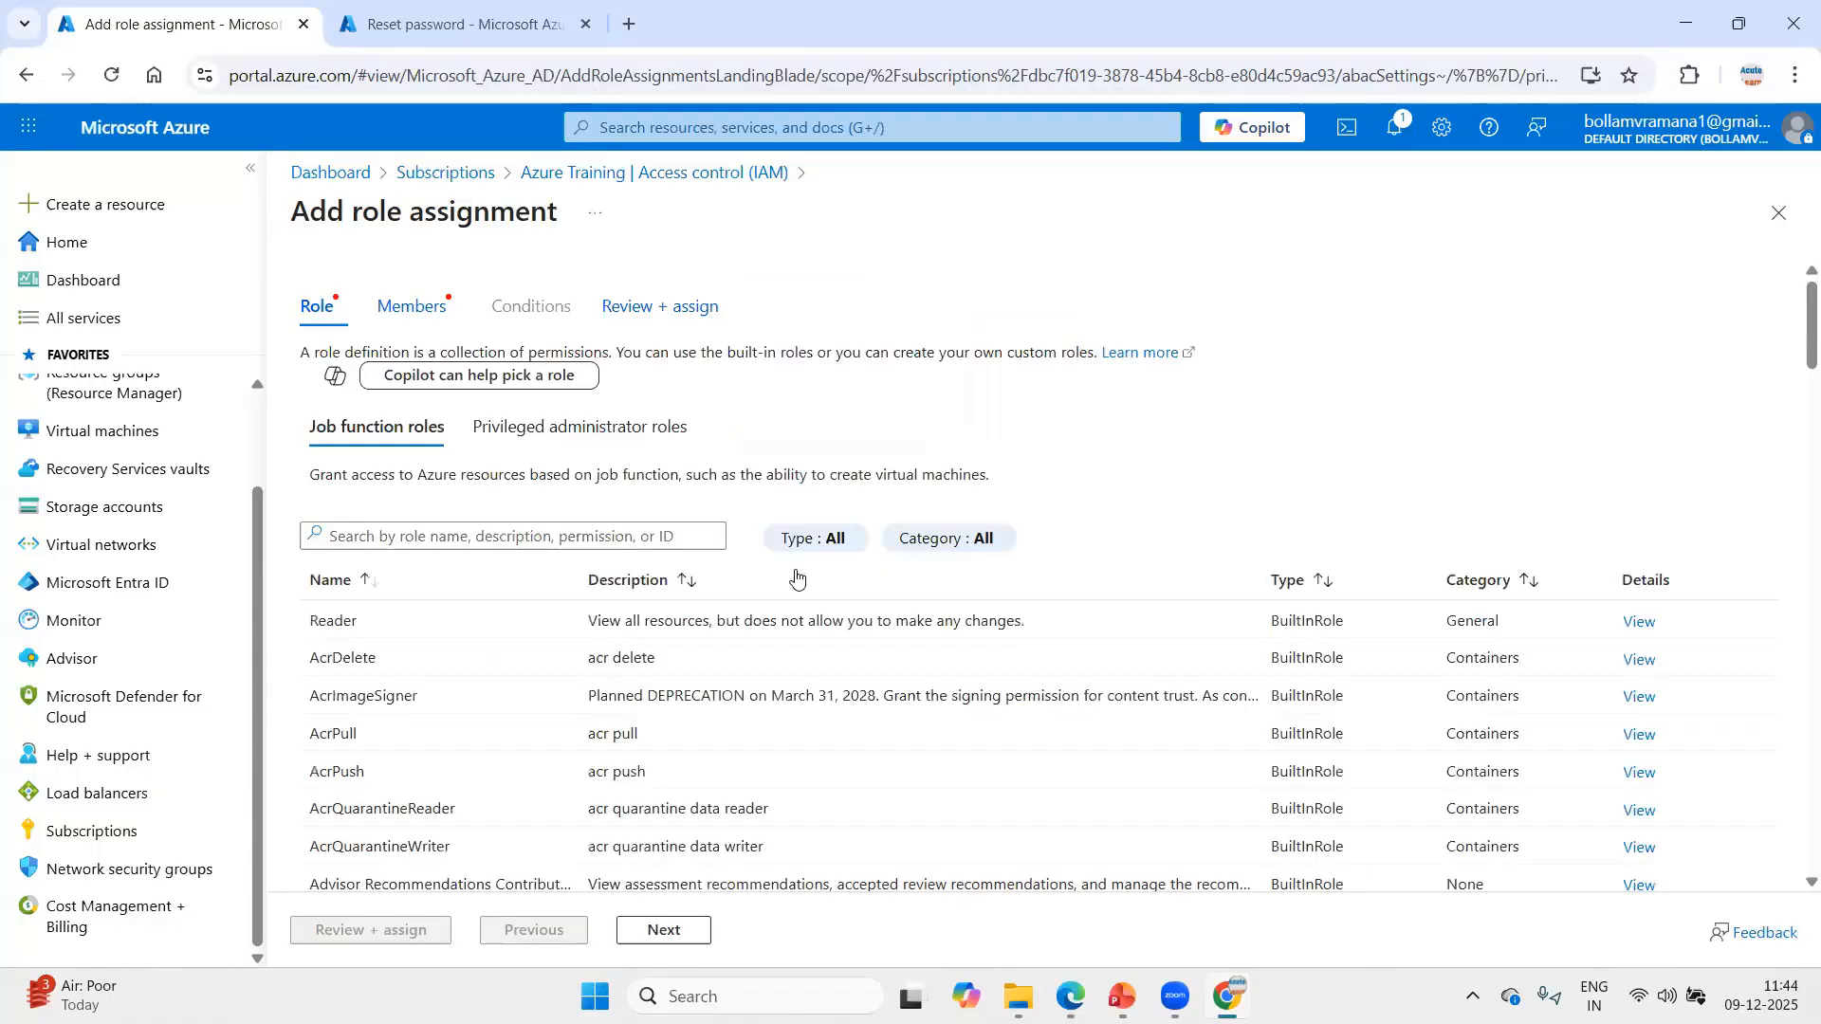
pyautogui.click(617, 436)
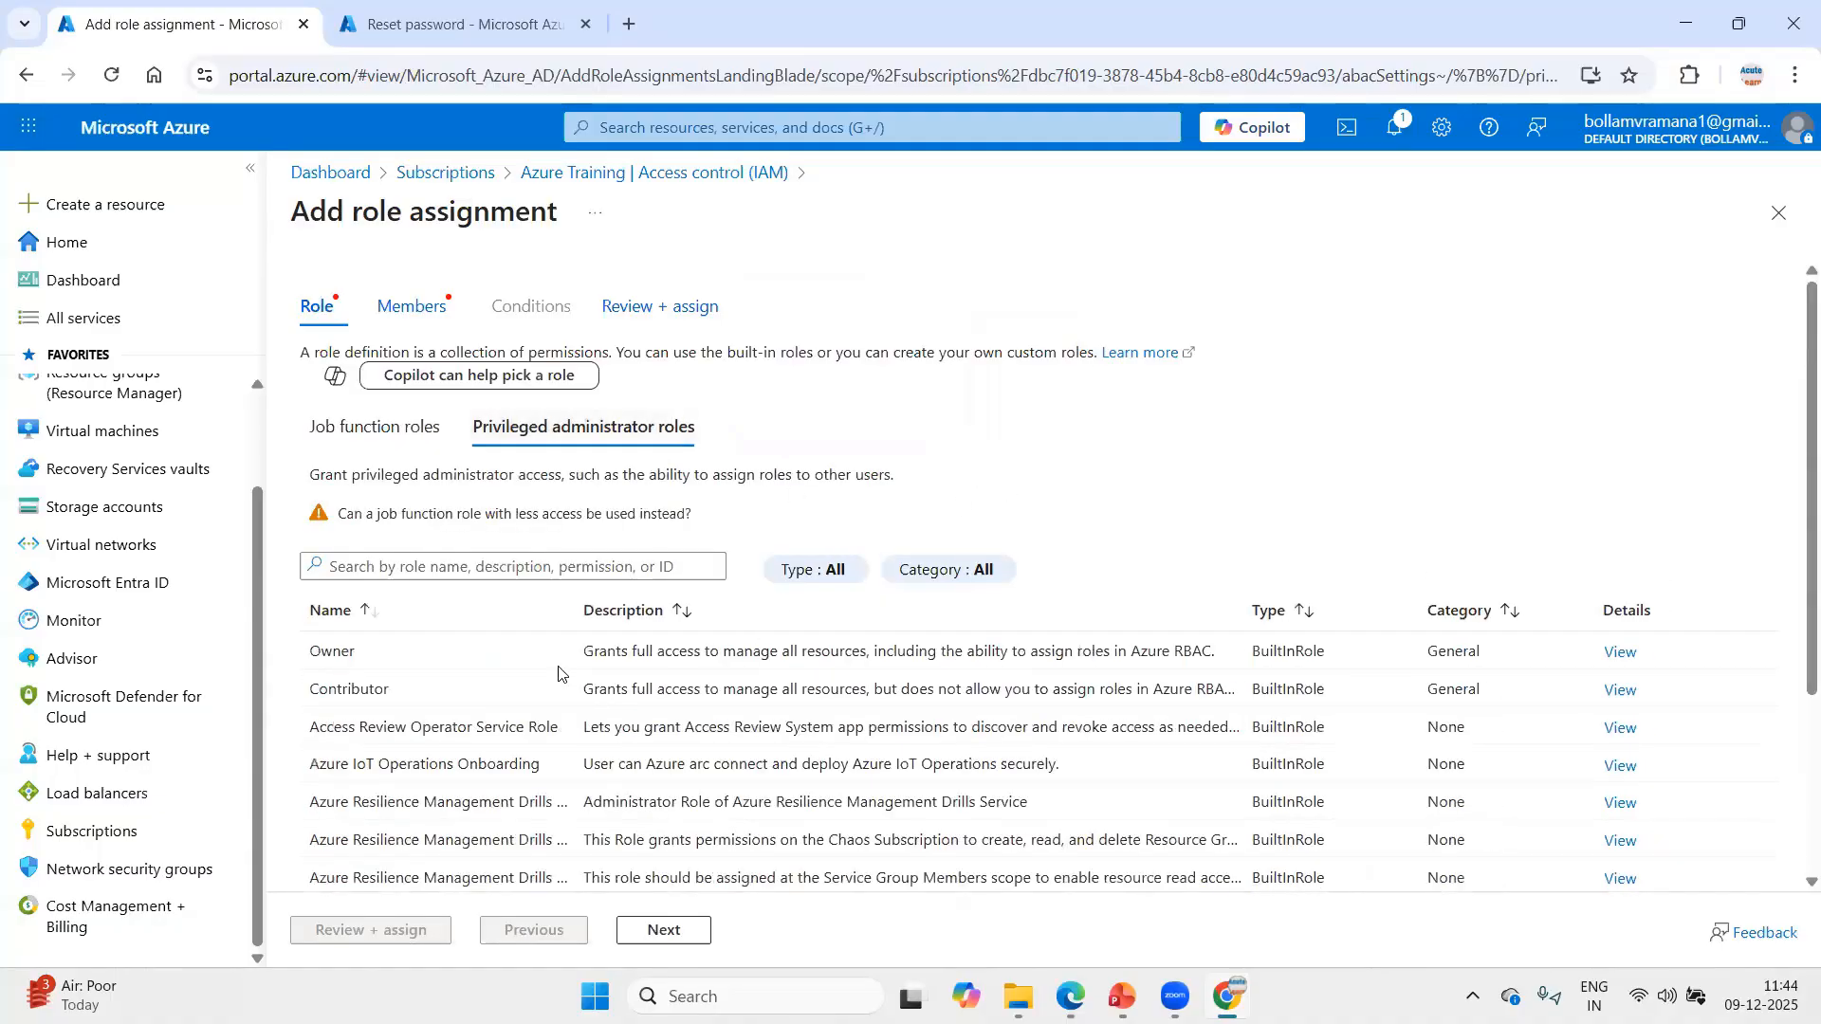
pyautogui.click(350, 691)
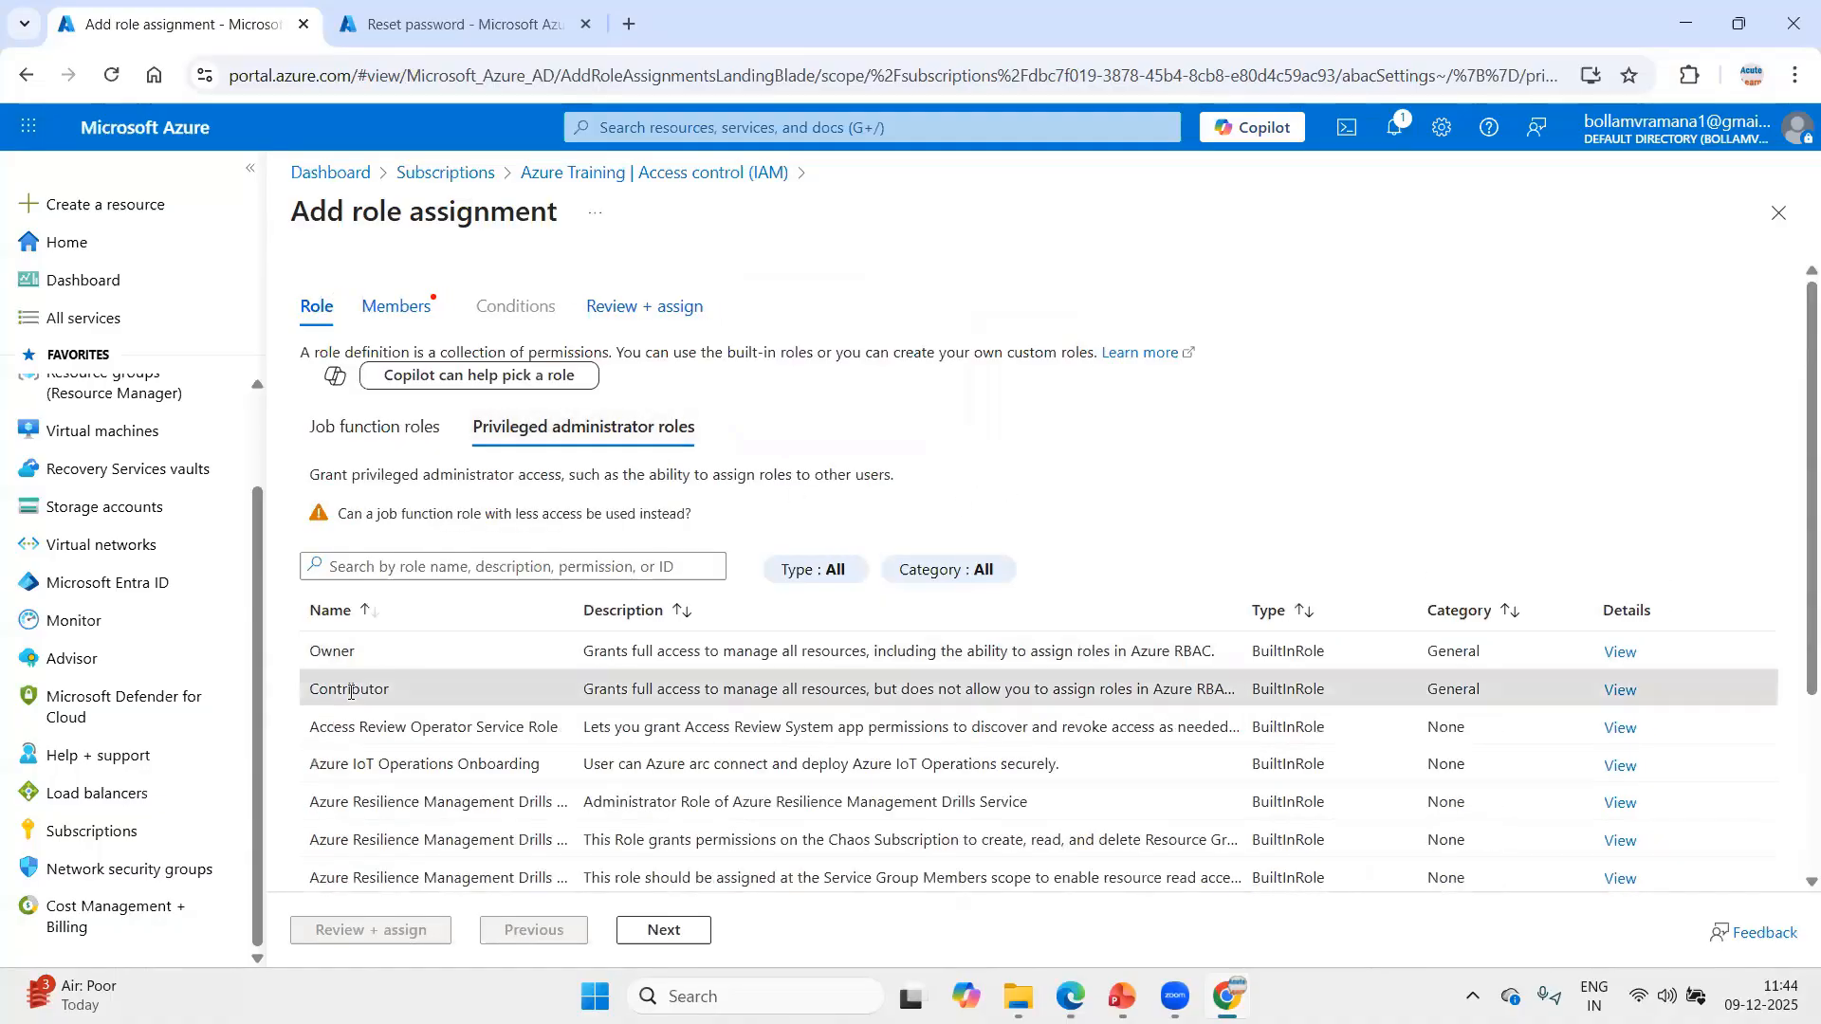
pyautogui.click(663, 929)
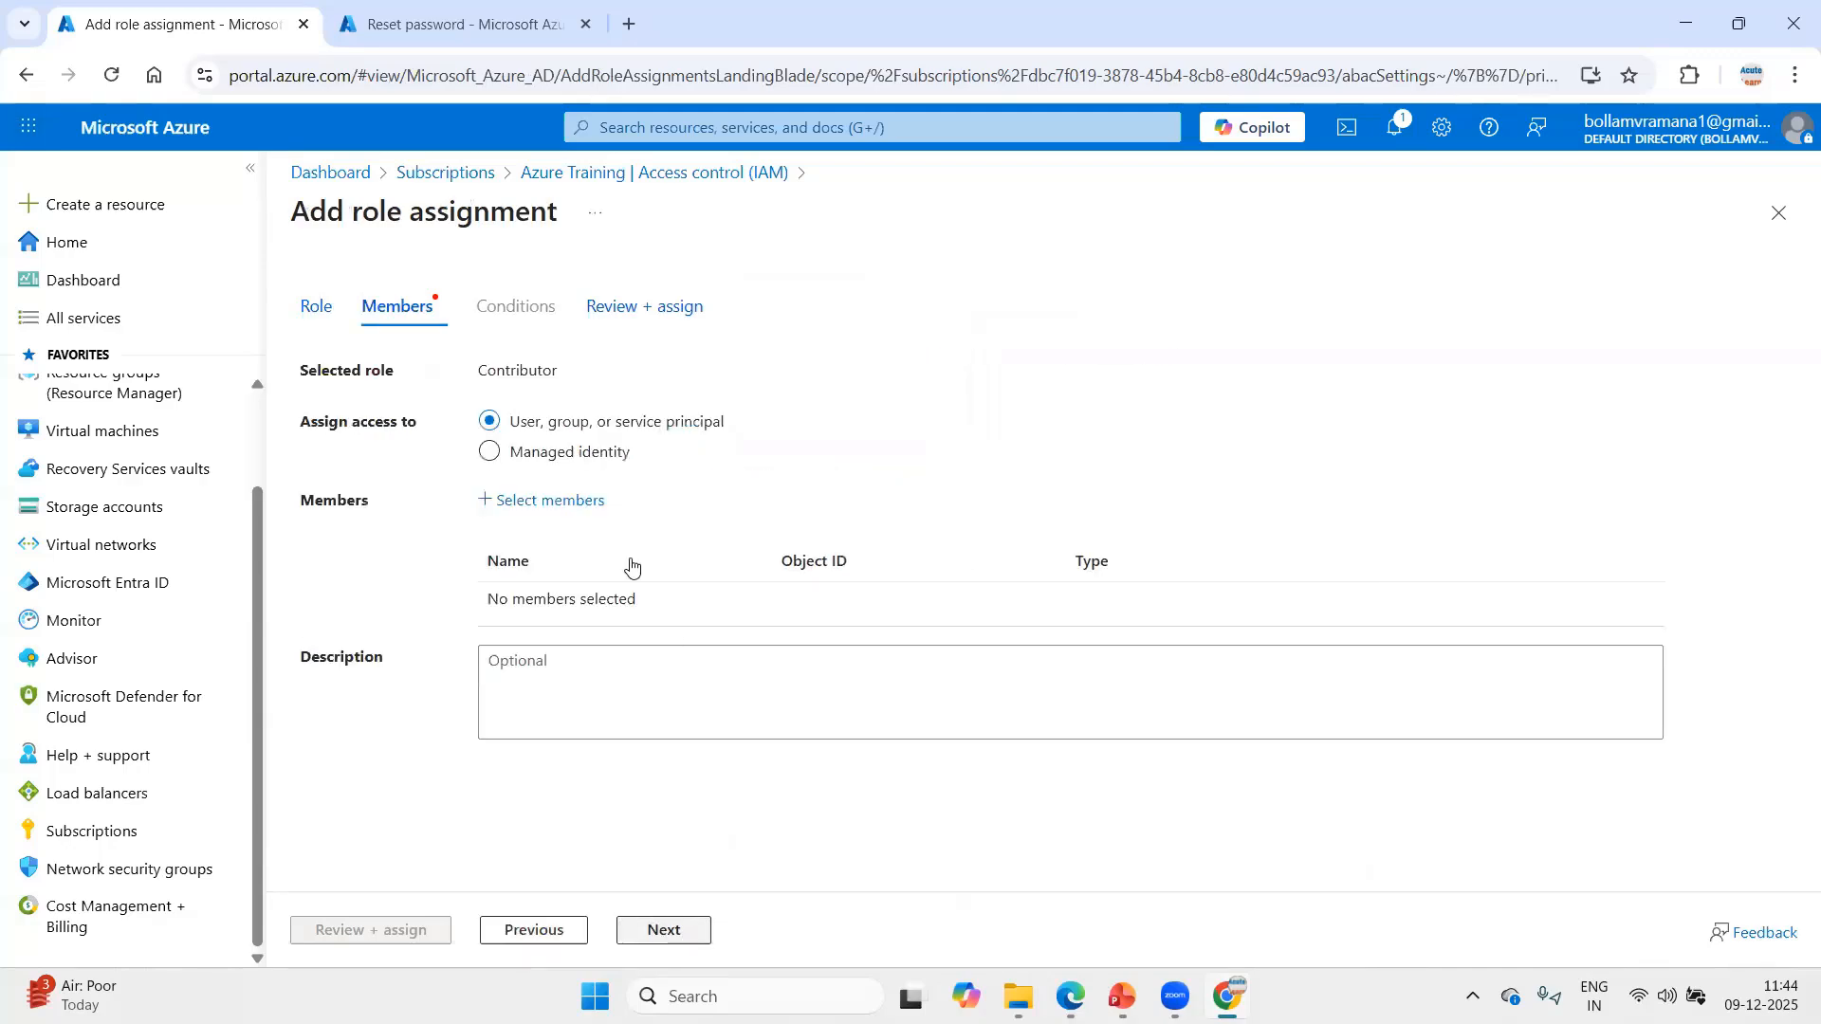
# Add Acuteuser5 as the member of the Contributor assignment, then review and assign it.
pyautogui.click(574, 503)
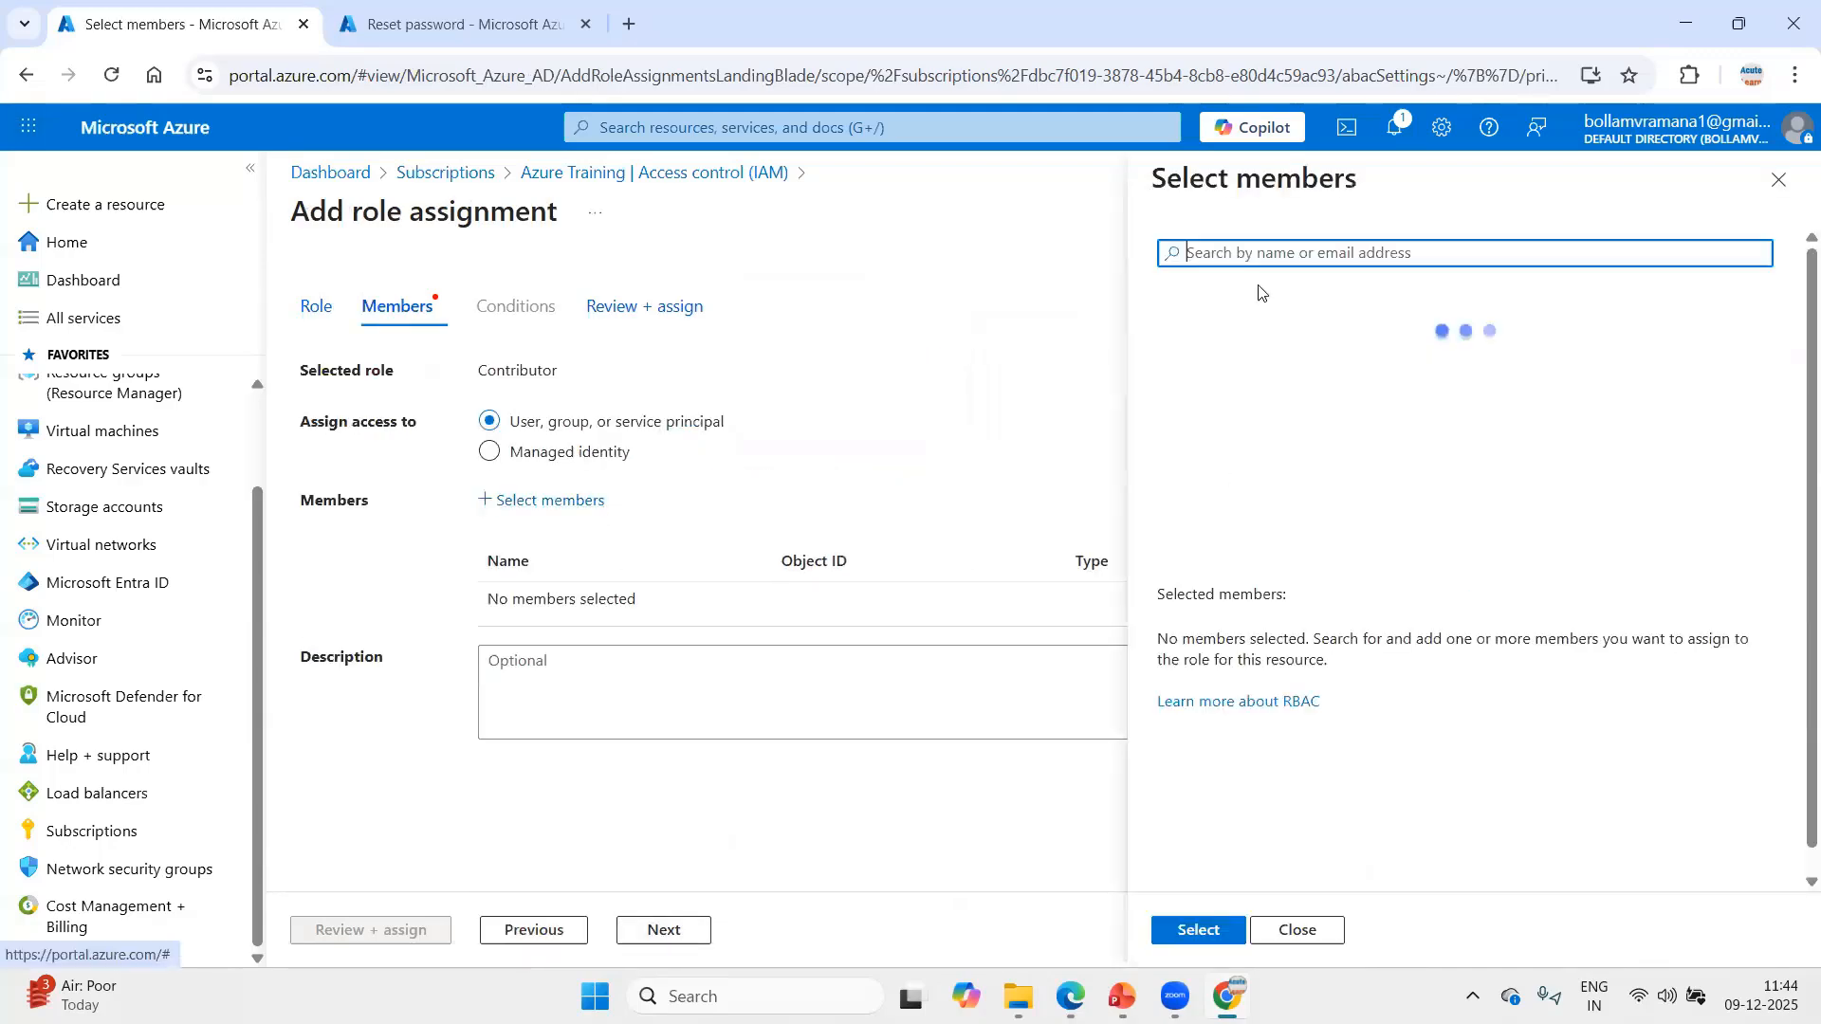
pyautogui.write('acut')
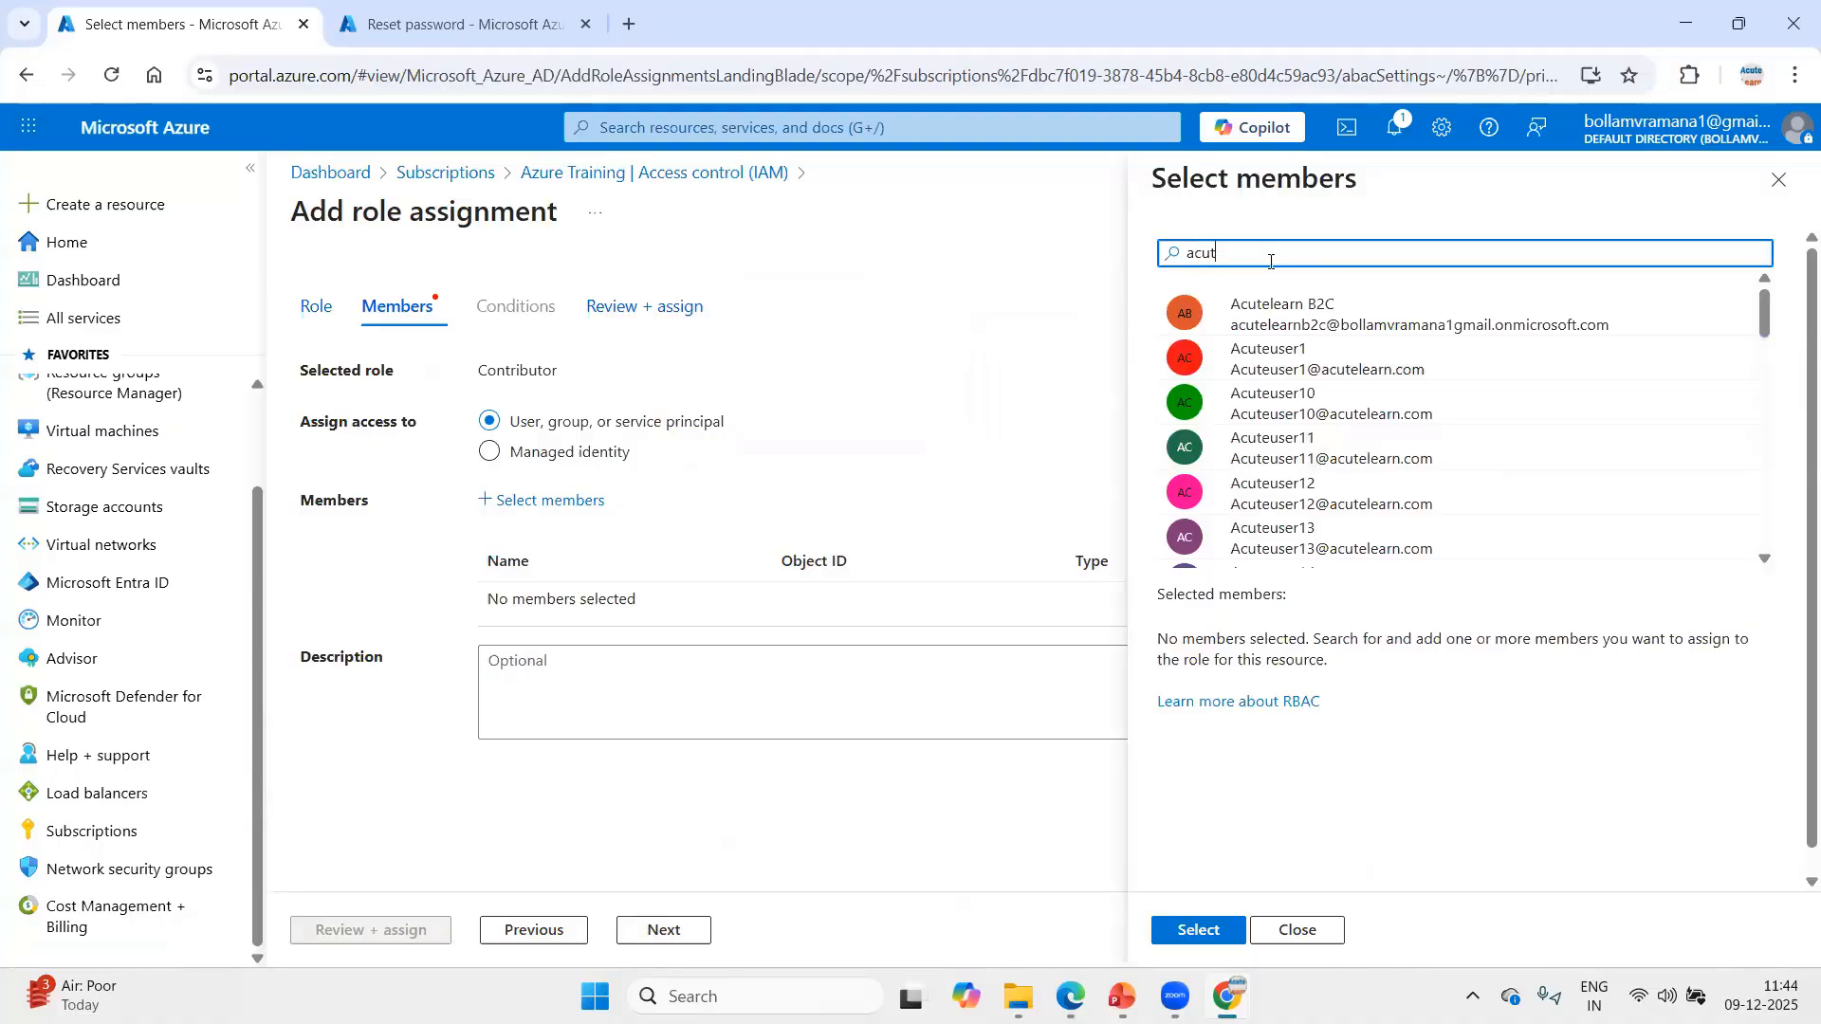
pyautogui.write('euser5')
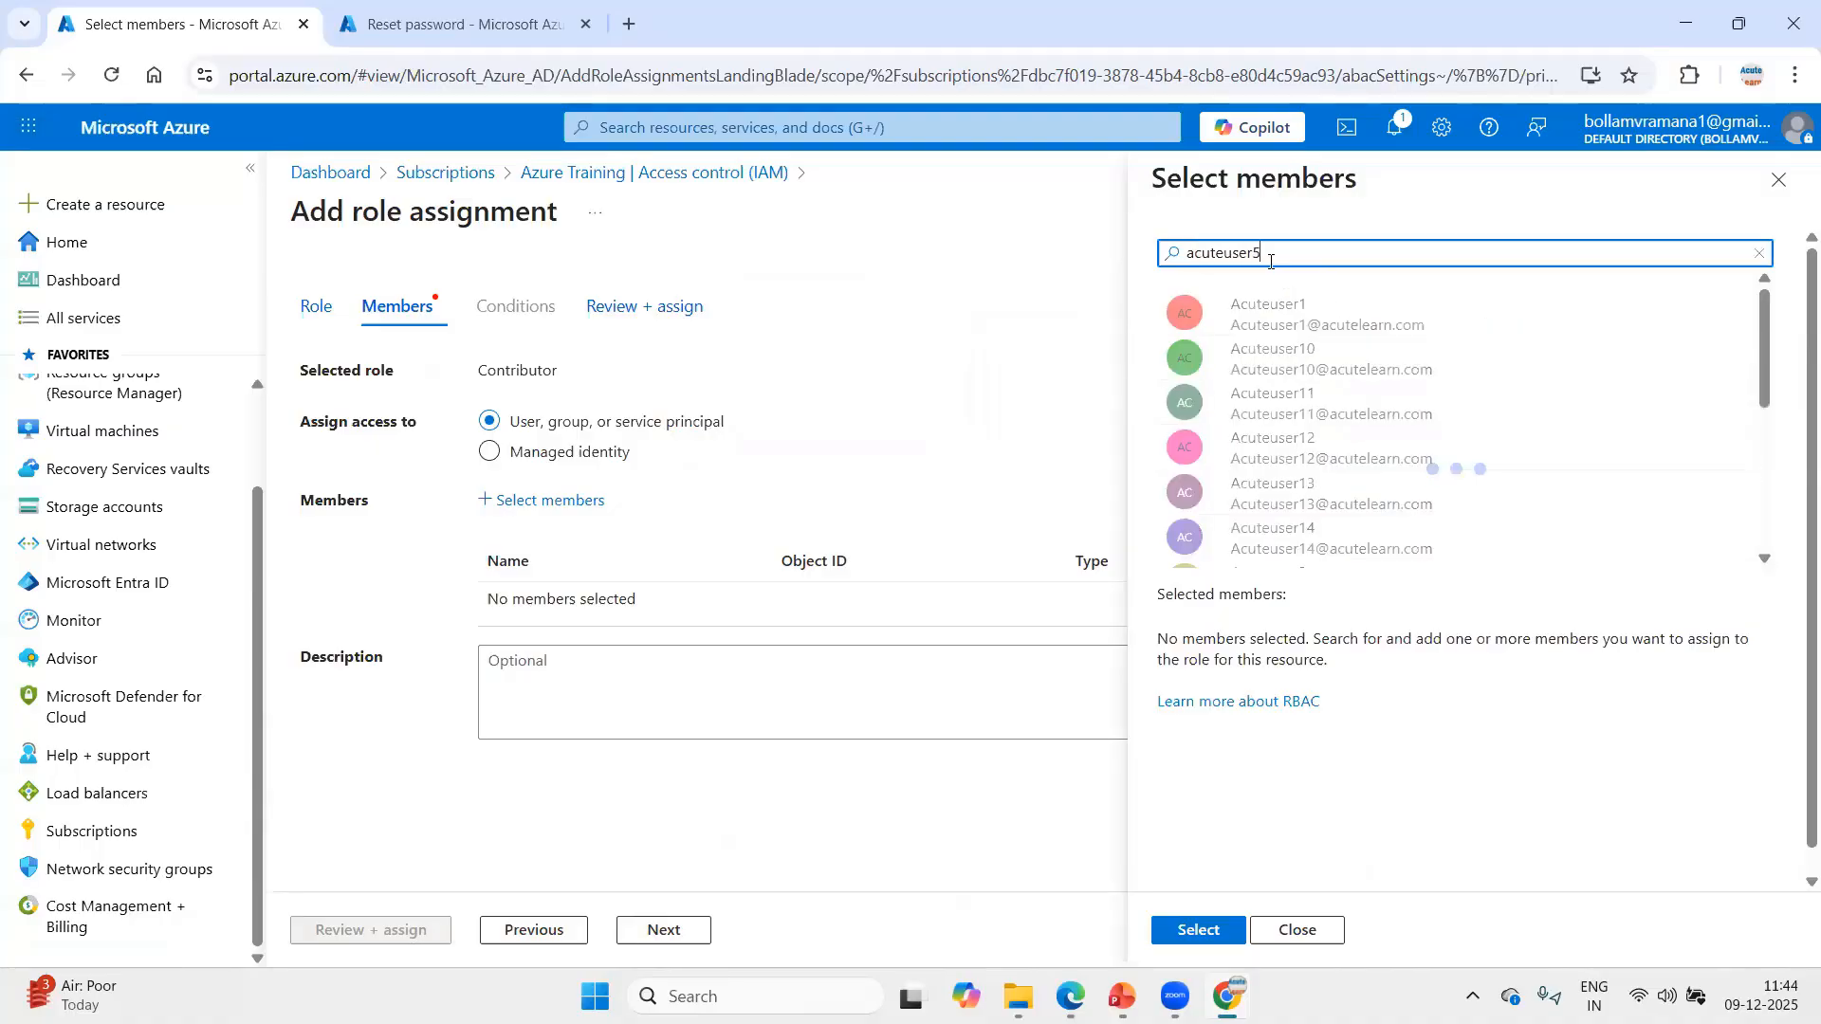
pyautogui.click(1271, 313)
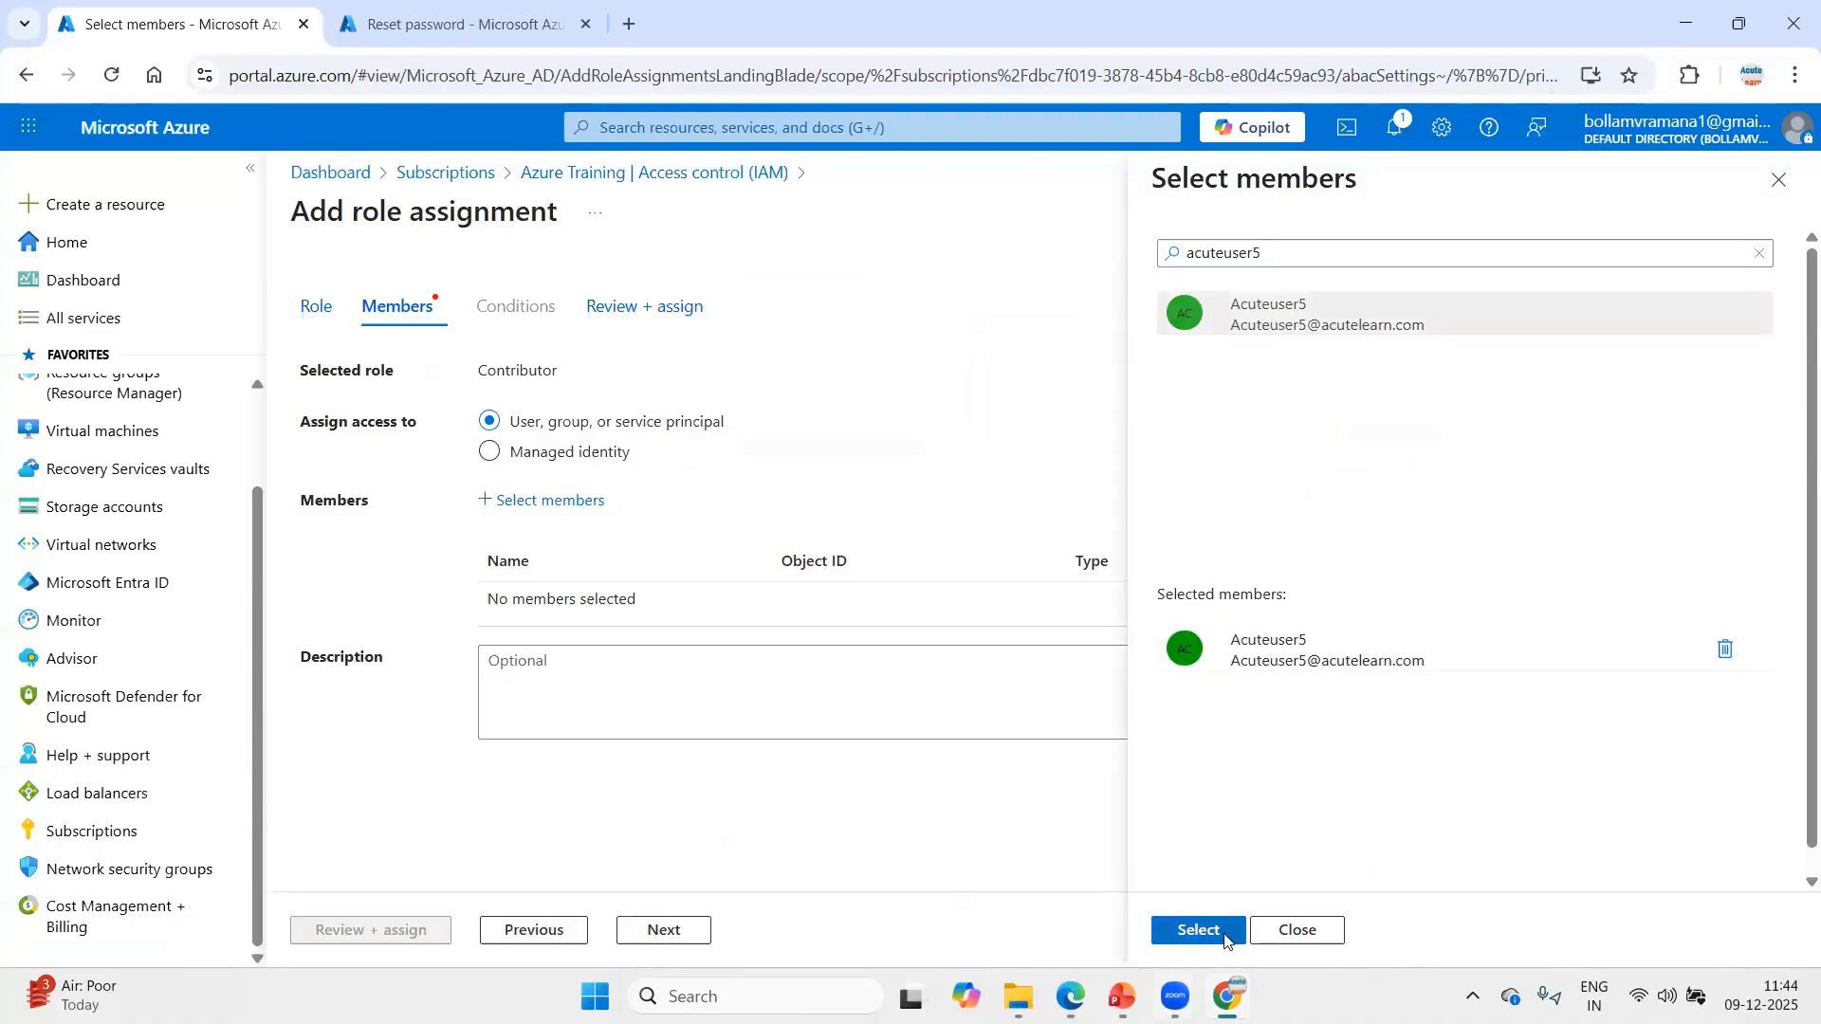
pyautogui.click(1223, 937)
pyautogui.click(408, 929)
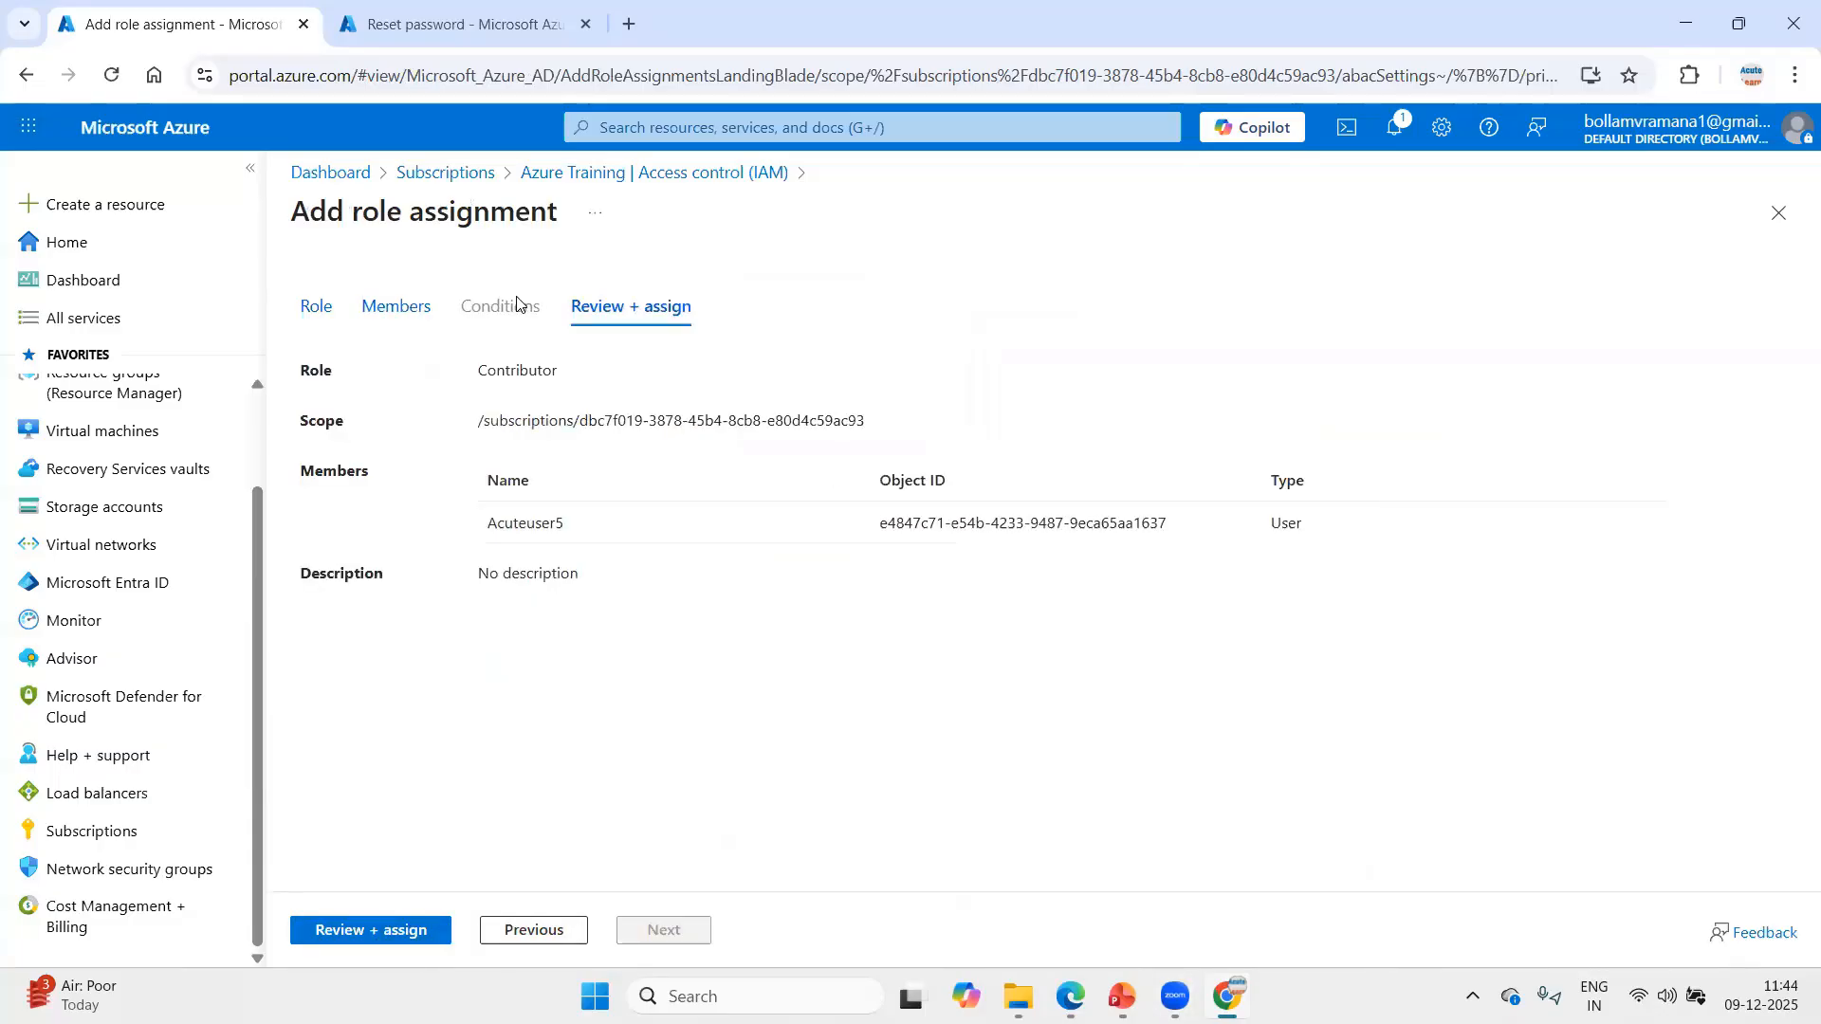
pyautogui.click(403, 308)
pyautogui.click(406, 930)
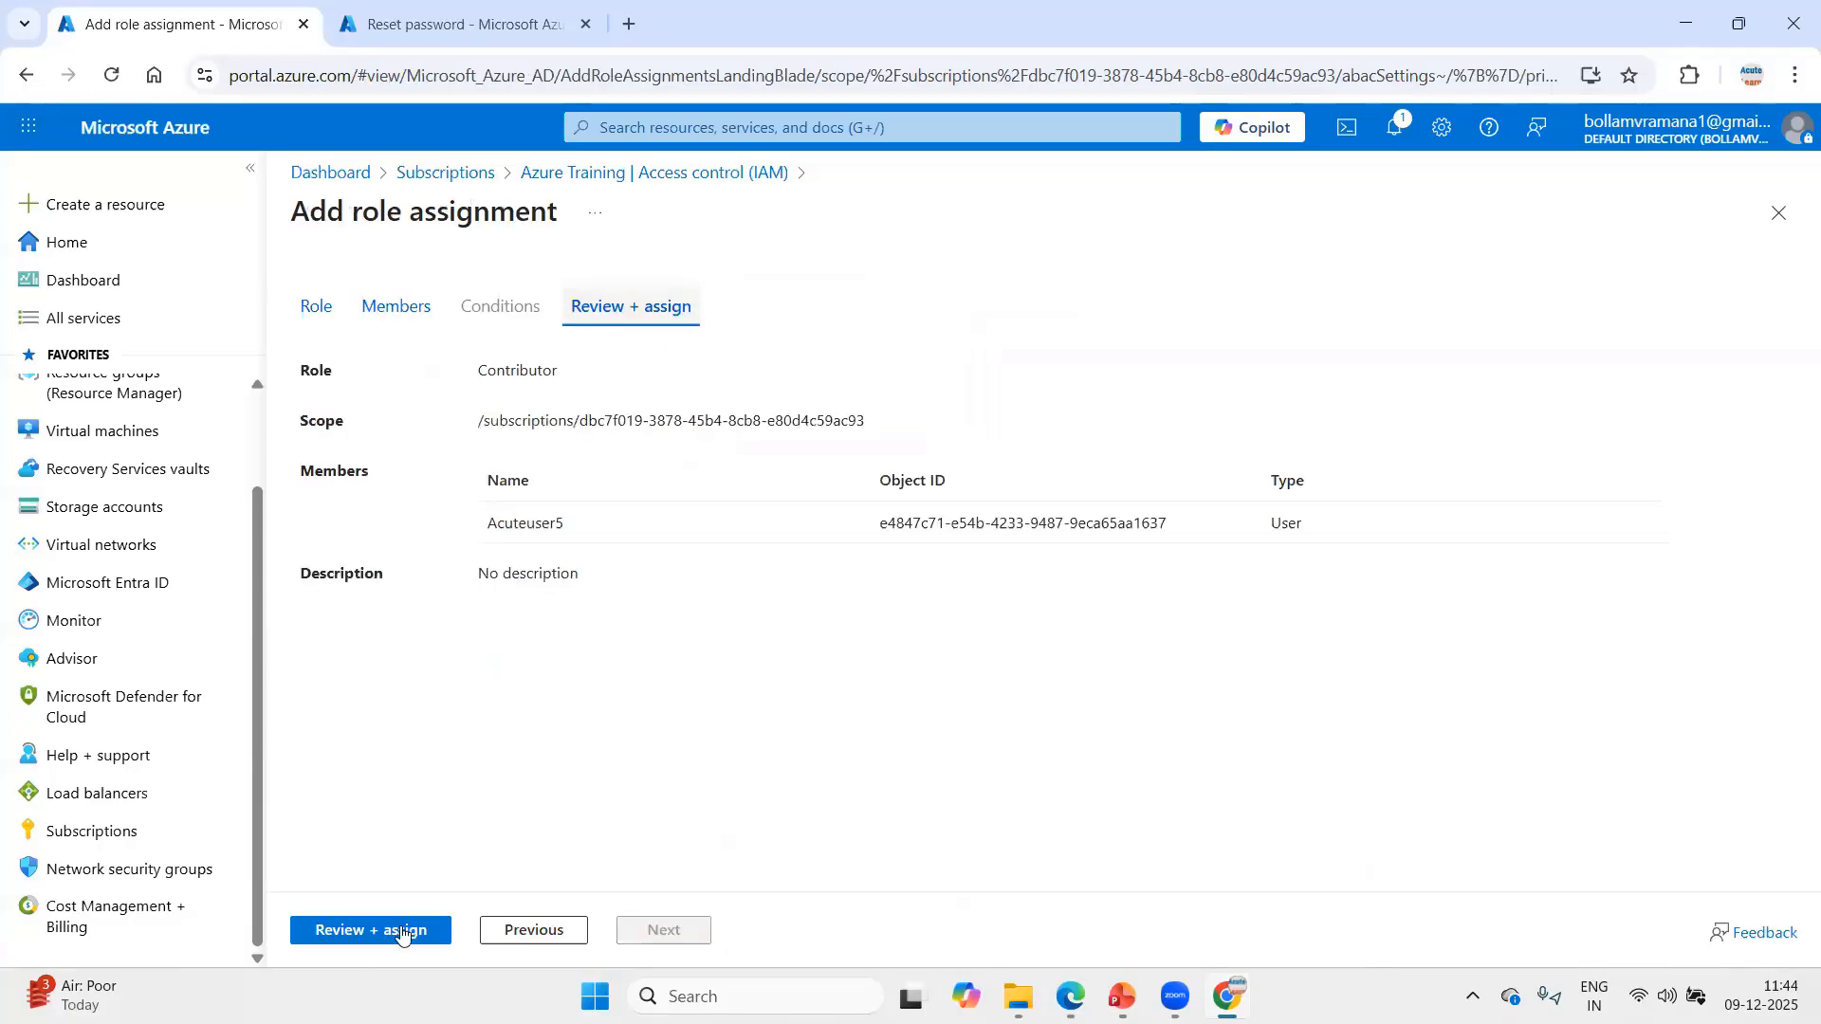
pyautogui.click(405, 929)
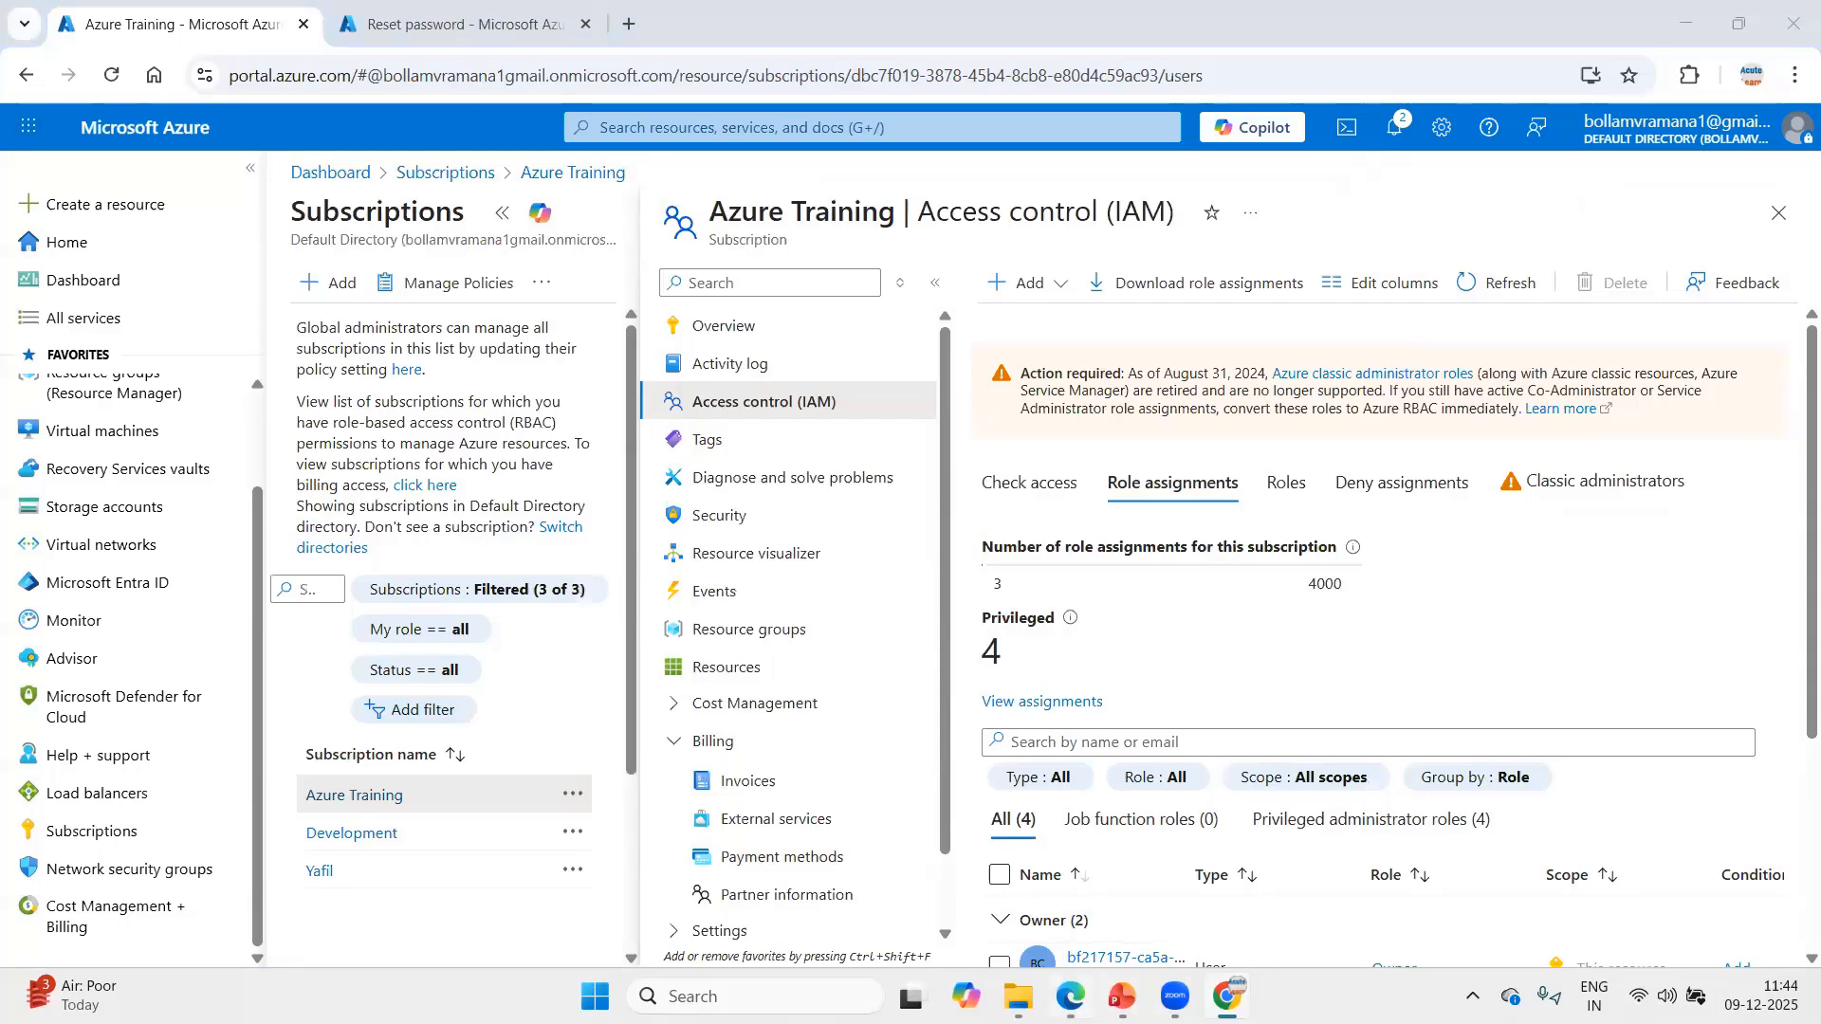
# Switch to Acuteuser5's Edge window and reload the subscriptions list twice.
pyautogui.click(1070, 996)
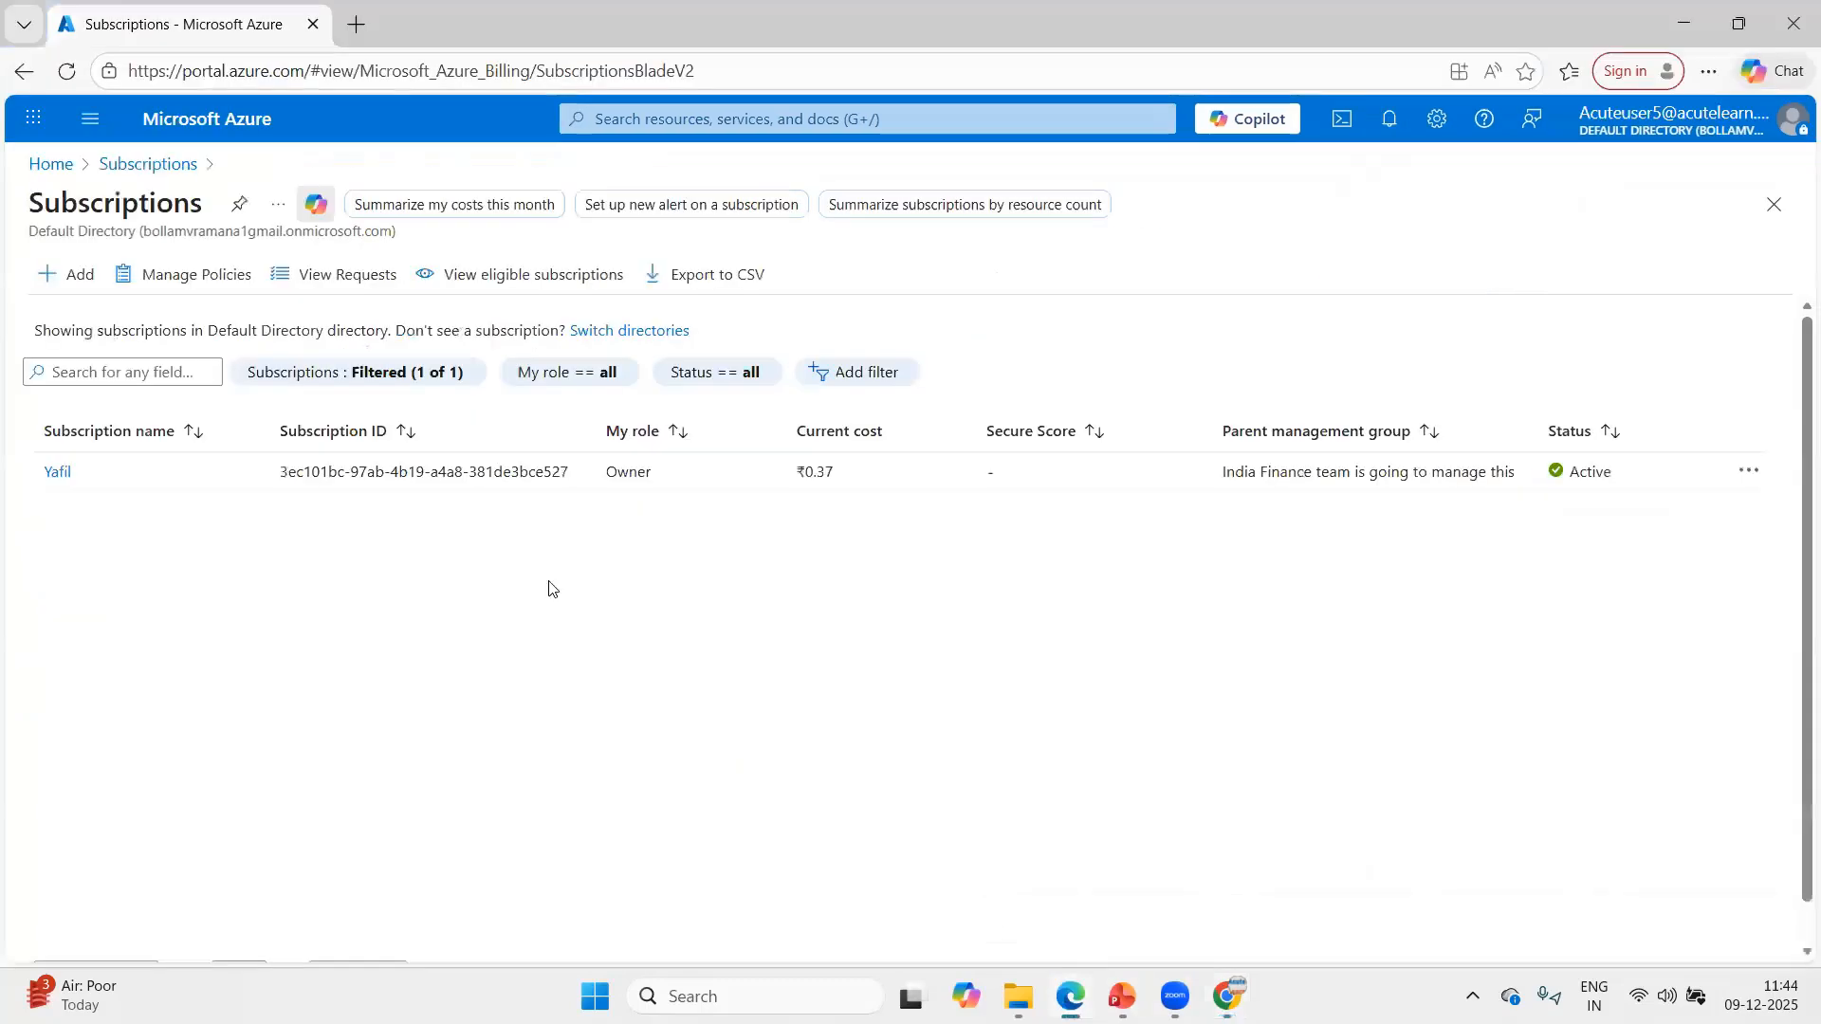
pyautogui.click(70, 72)
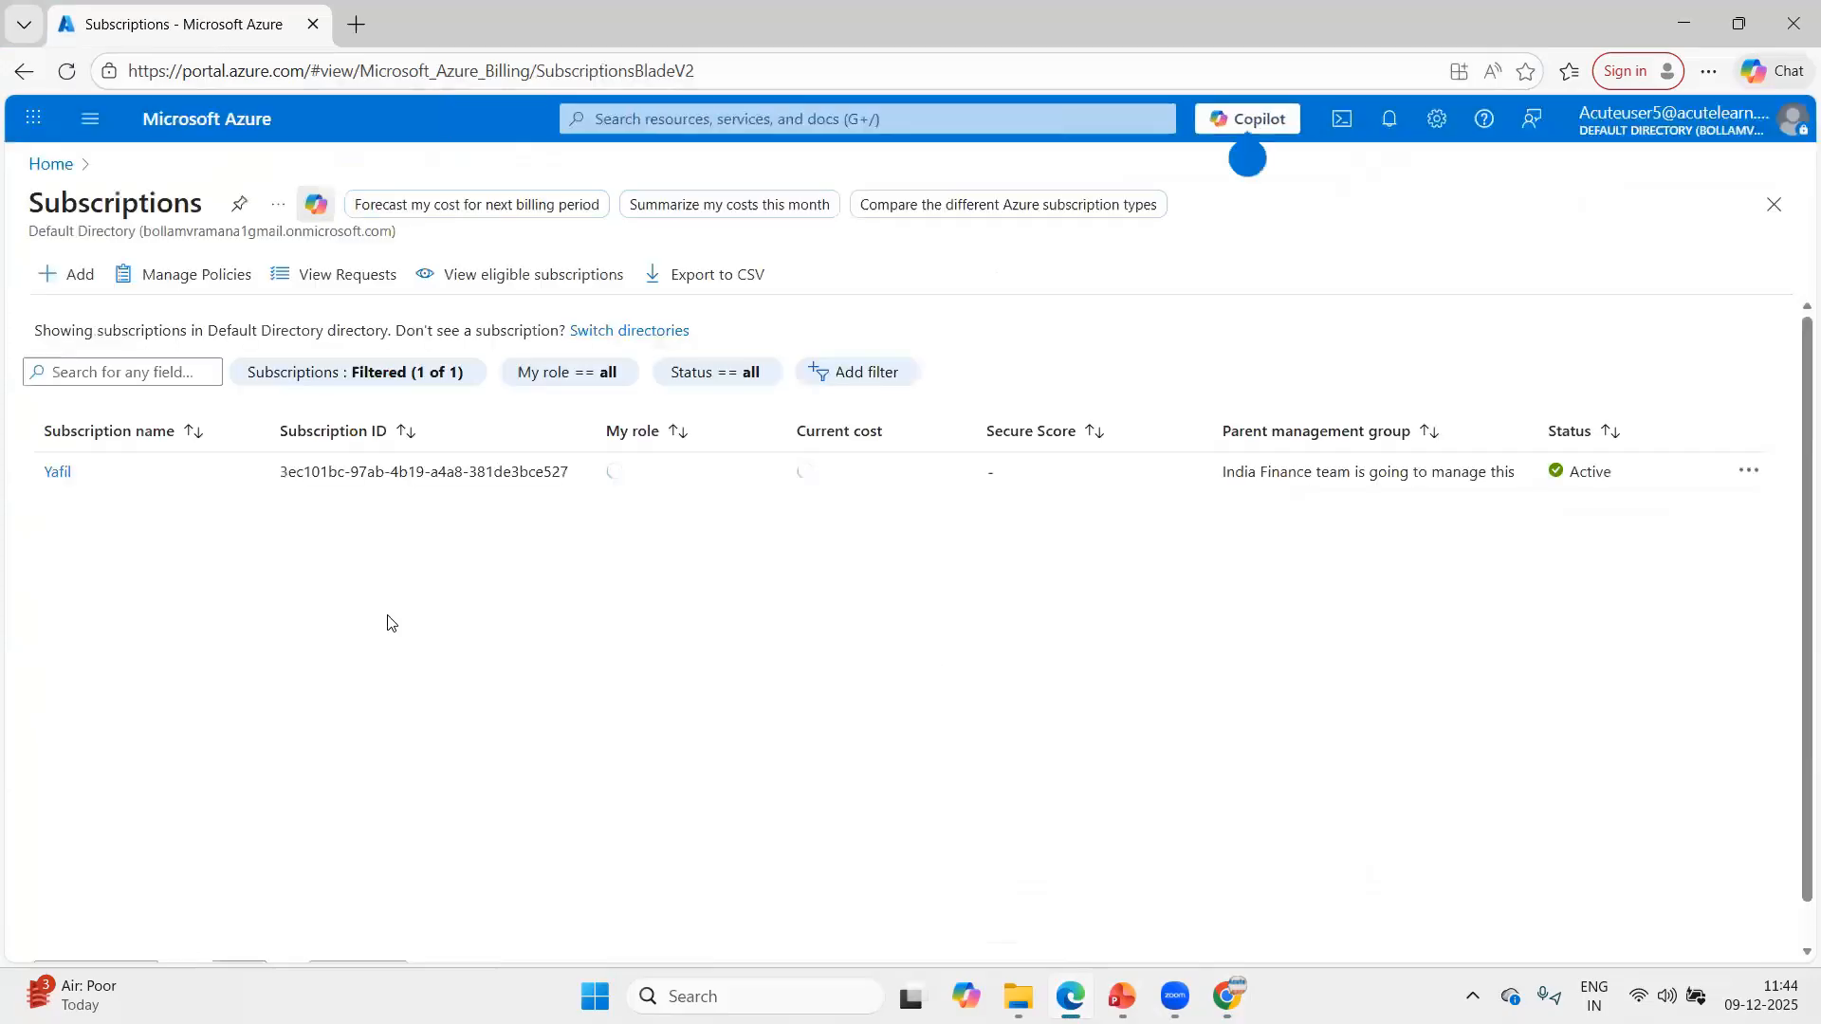
pyautogui.click(69, 76)
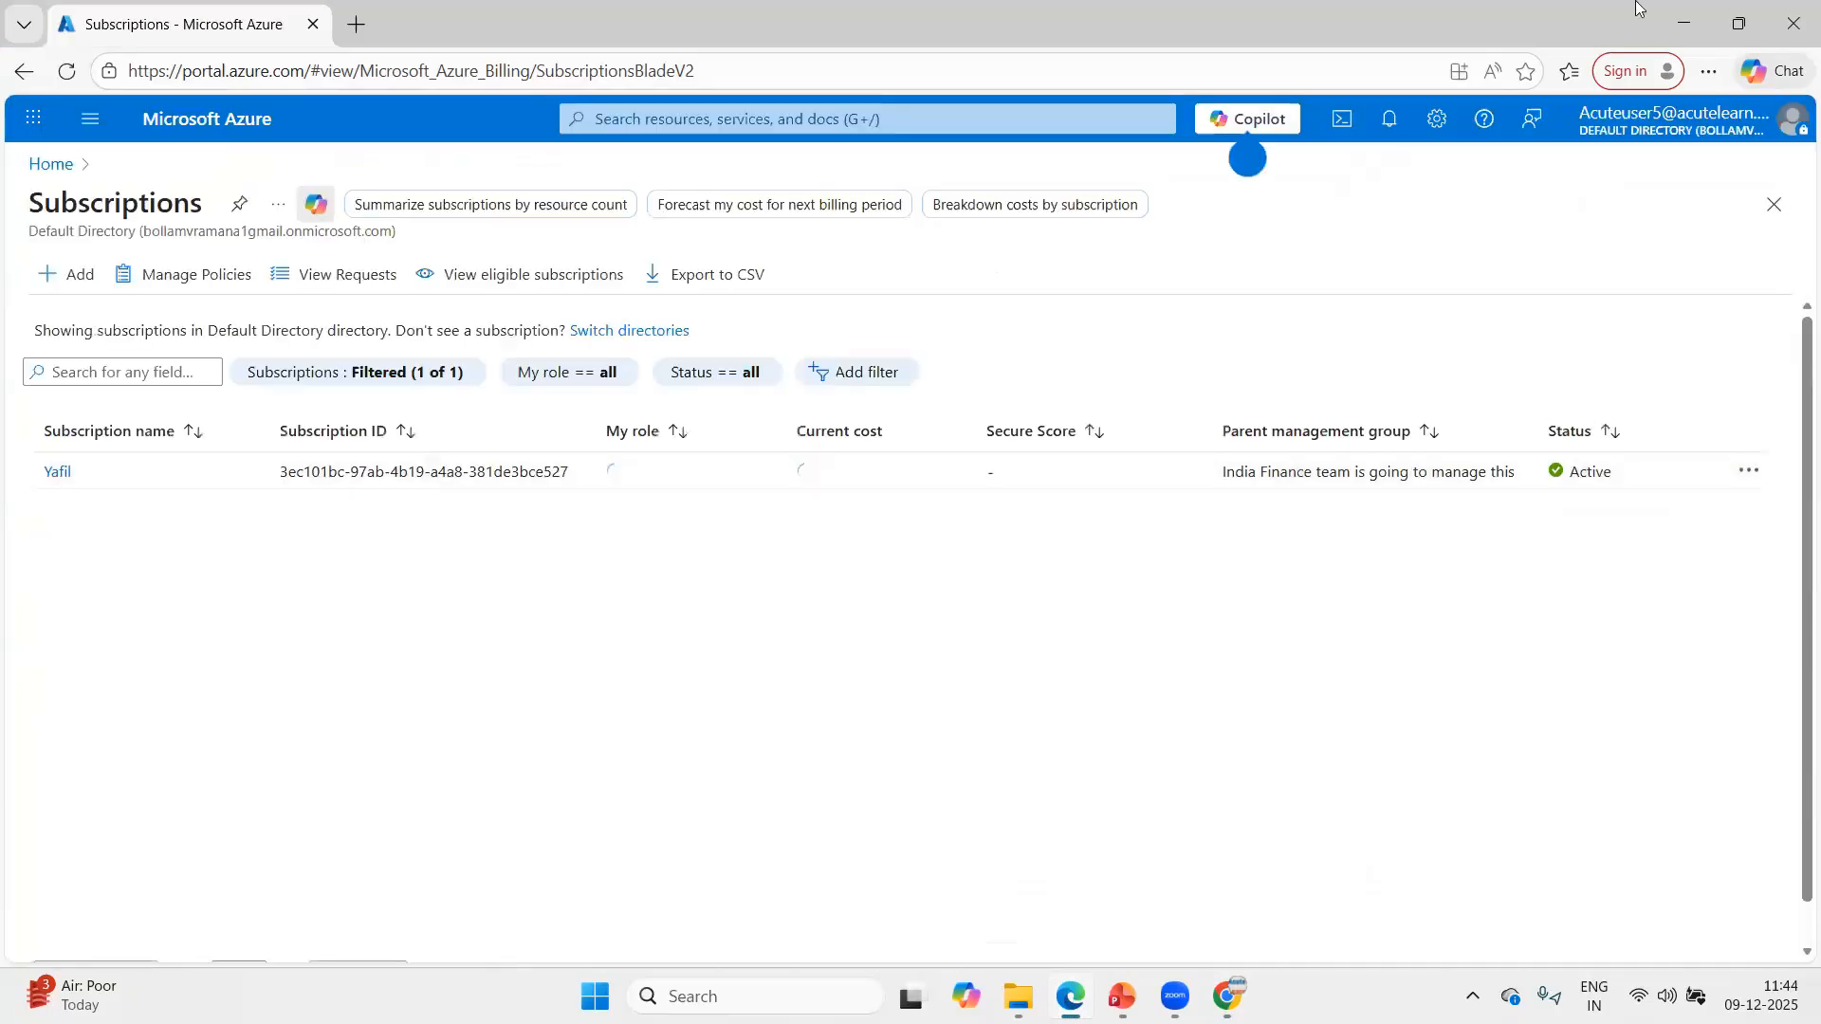
# Sign Acuteuser5 out of Azure and sign back in to the same account with the account password.
pyautogui.click(1791, 119)
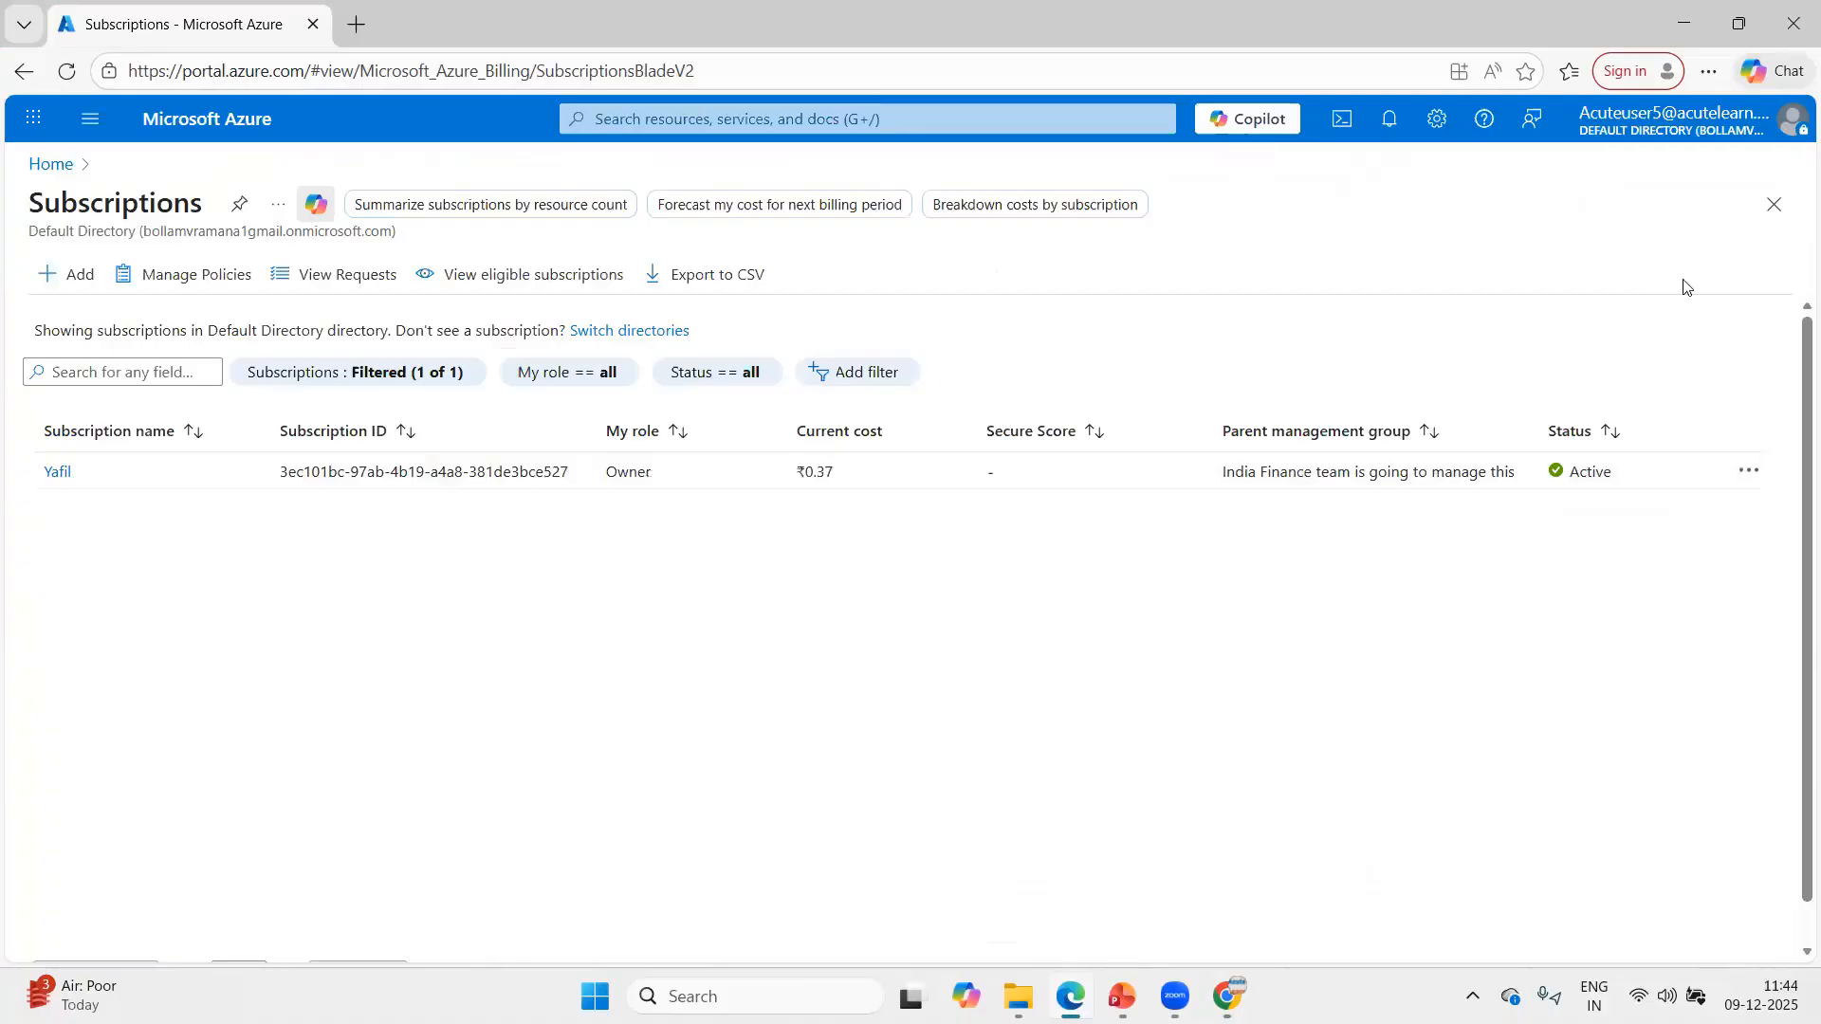
pyautogui.click(1754, 201)
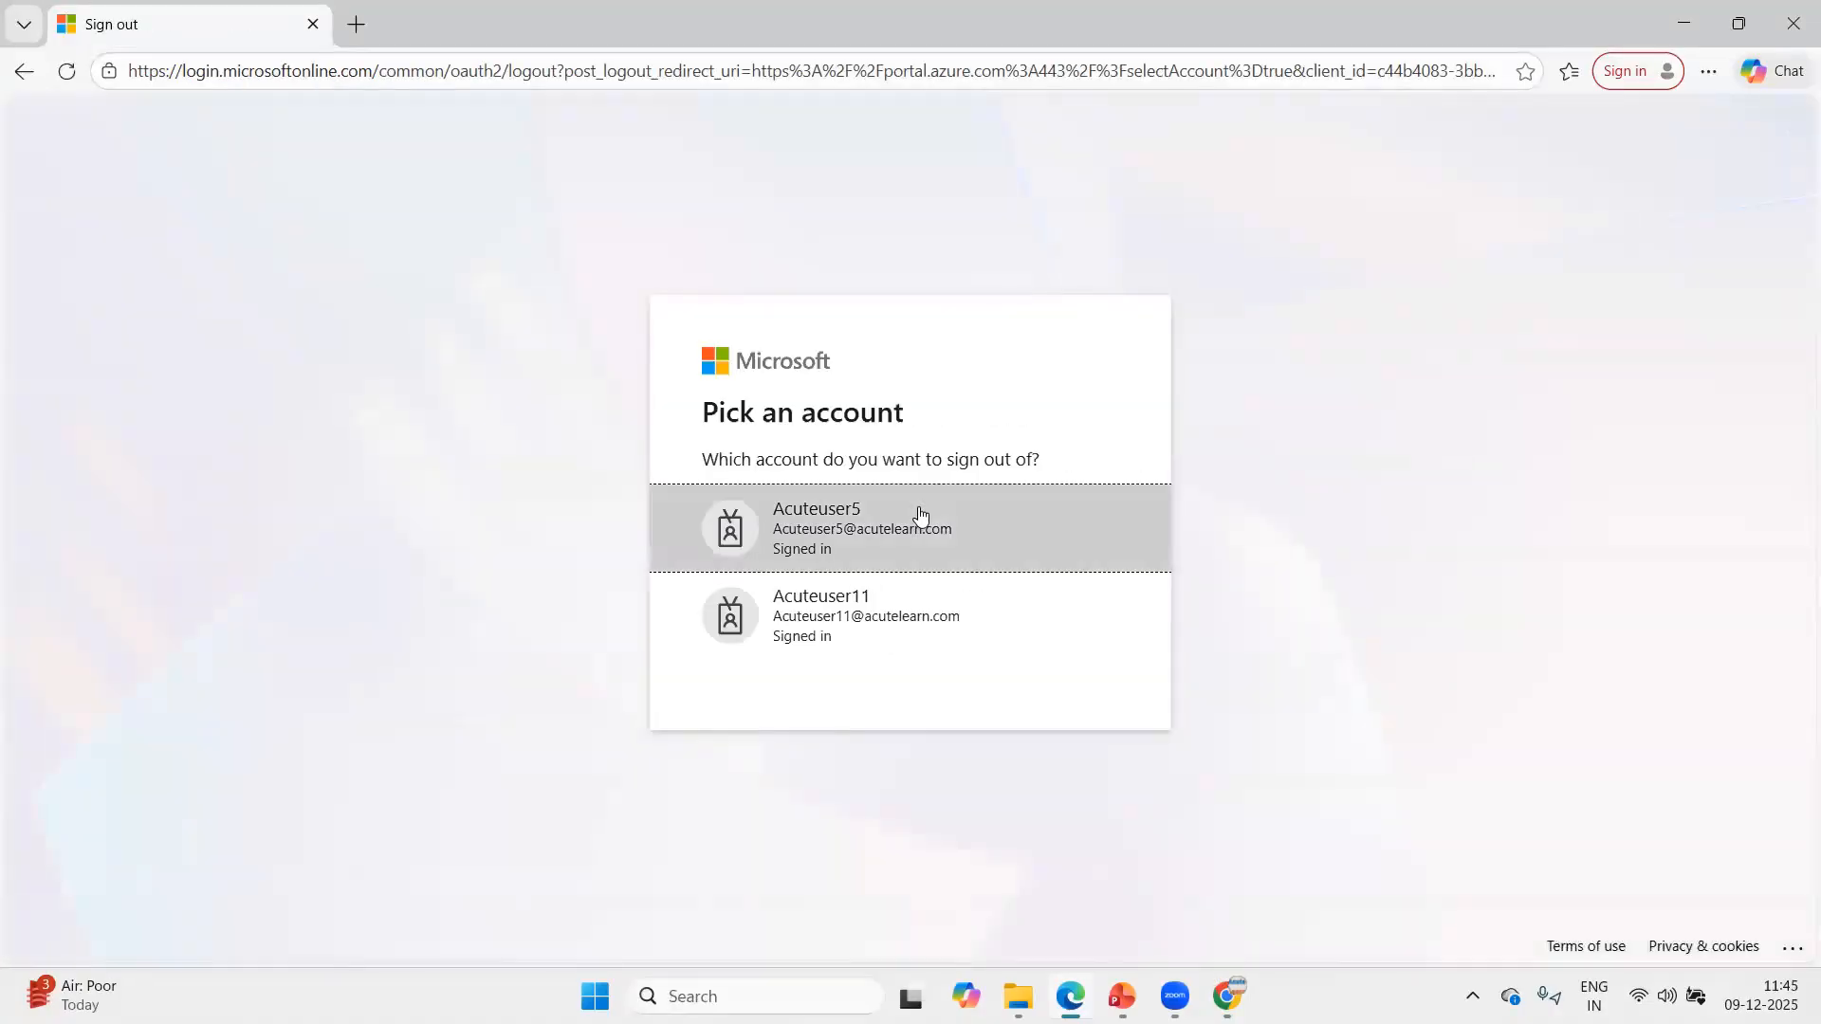
pyautogui.click(891, 531)
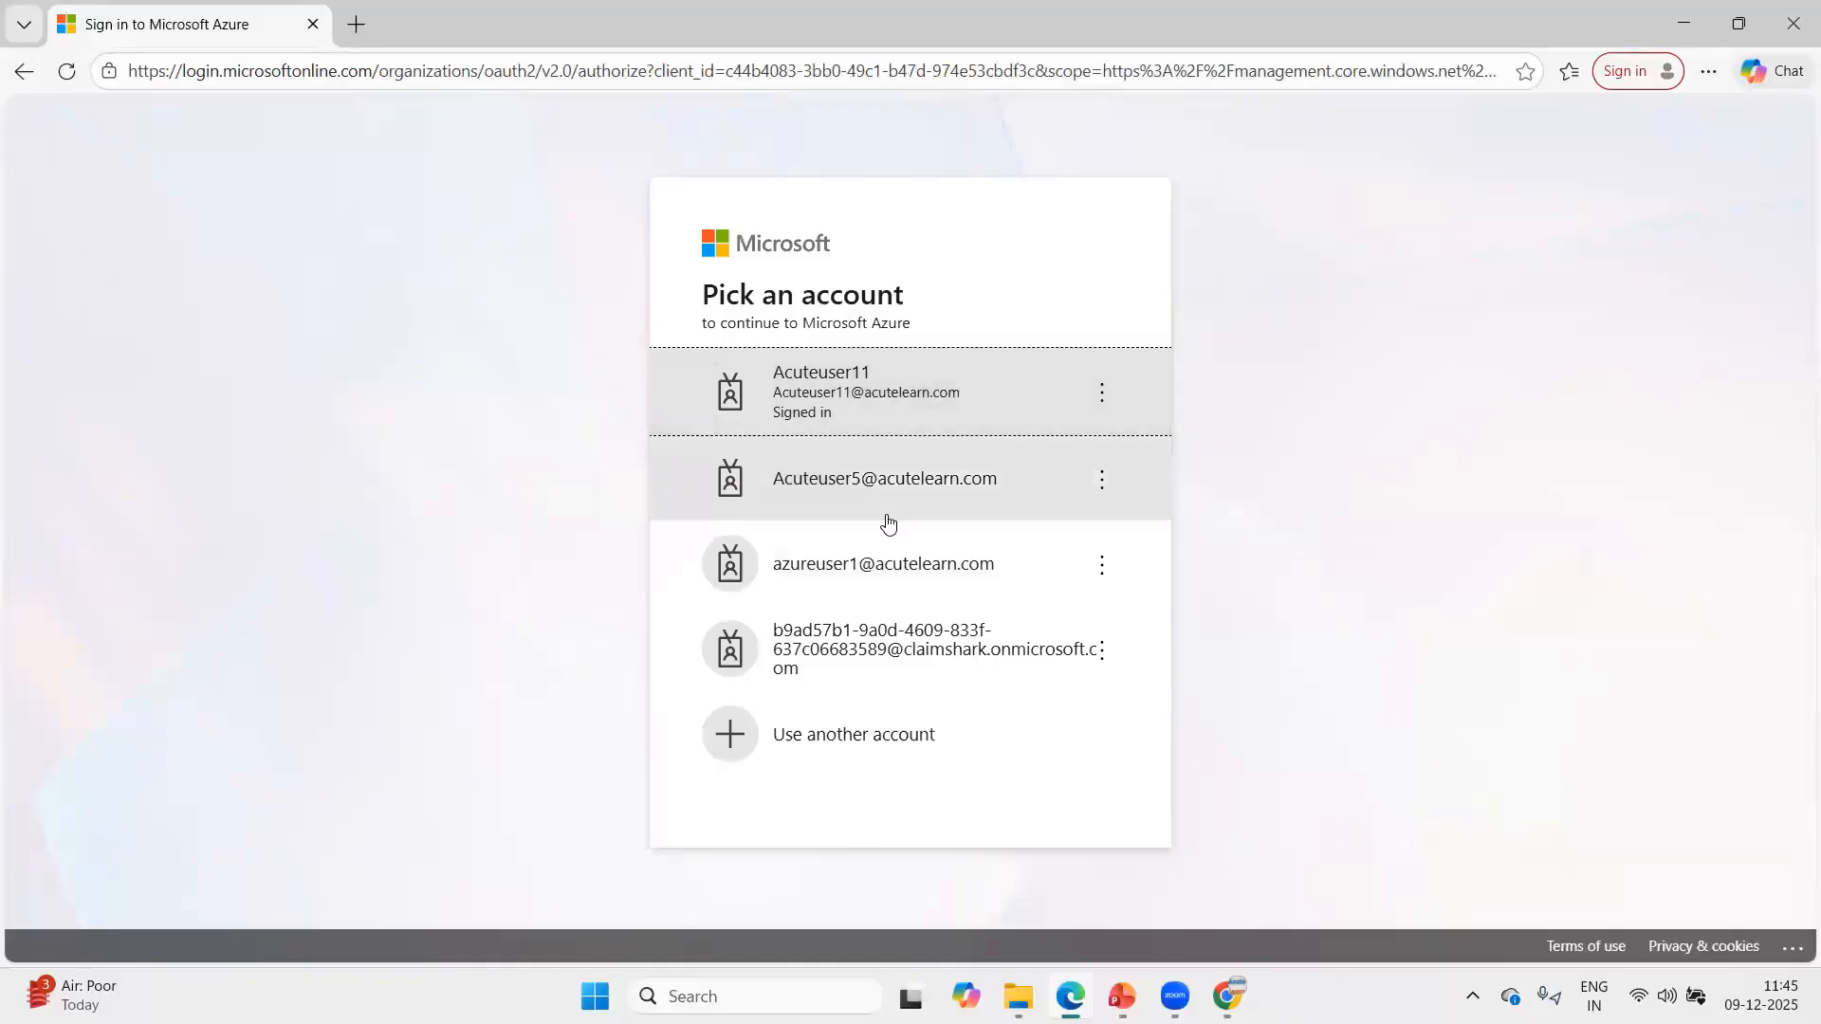
pyautogui.click(887, 522)
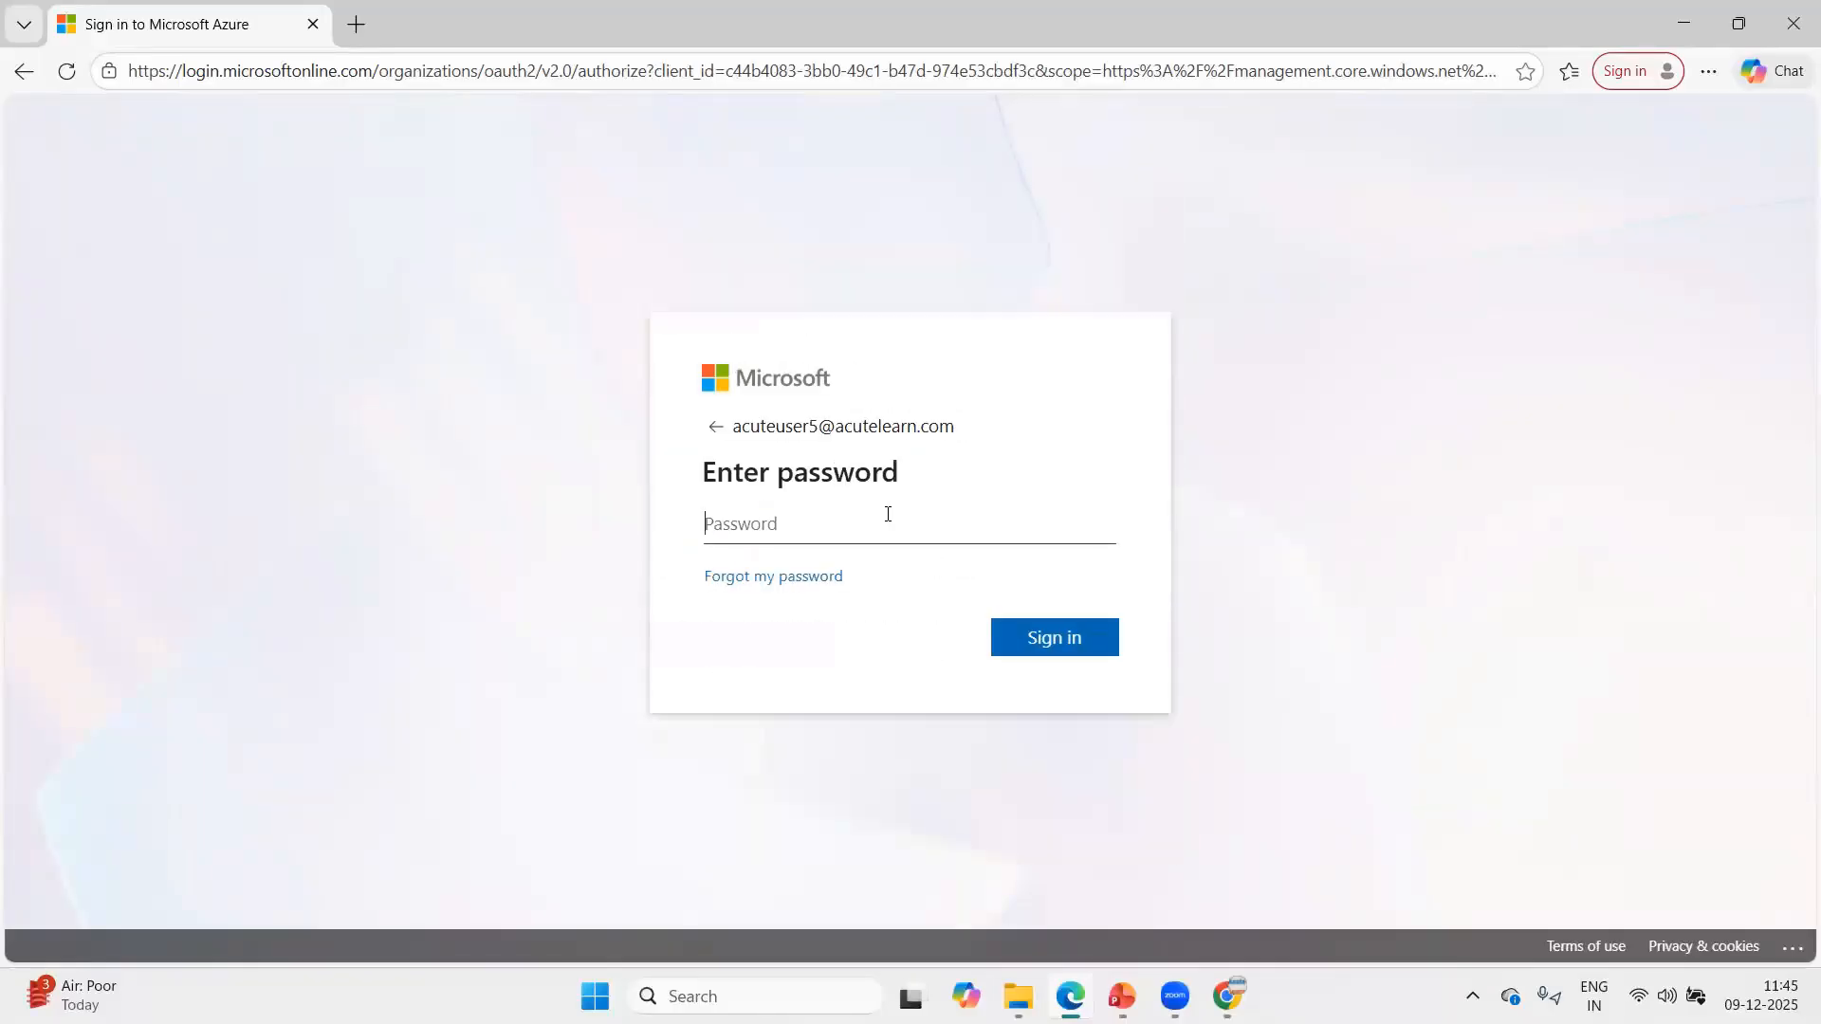
pyautogui.write('•••••••')
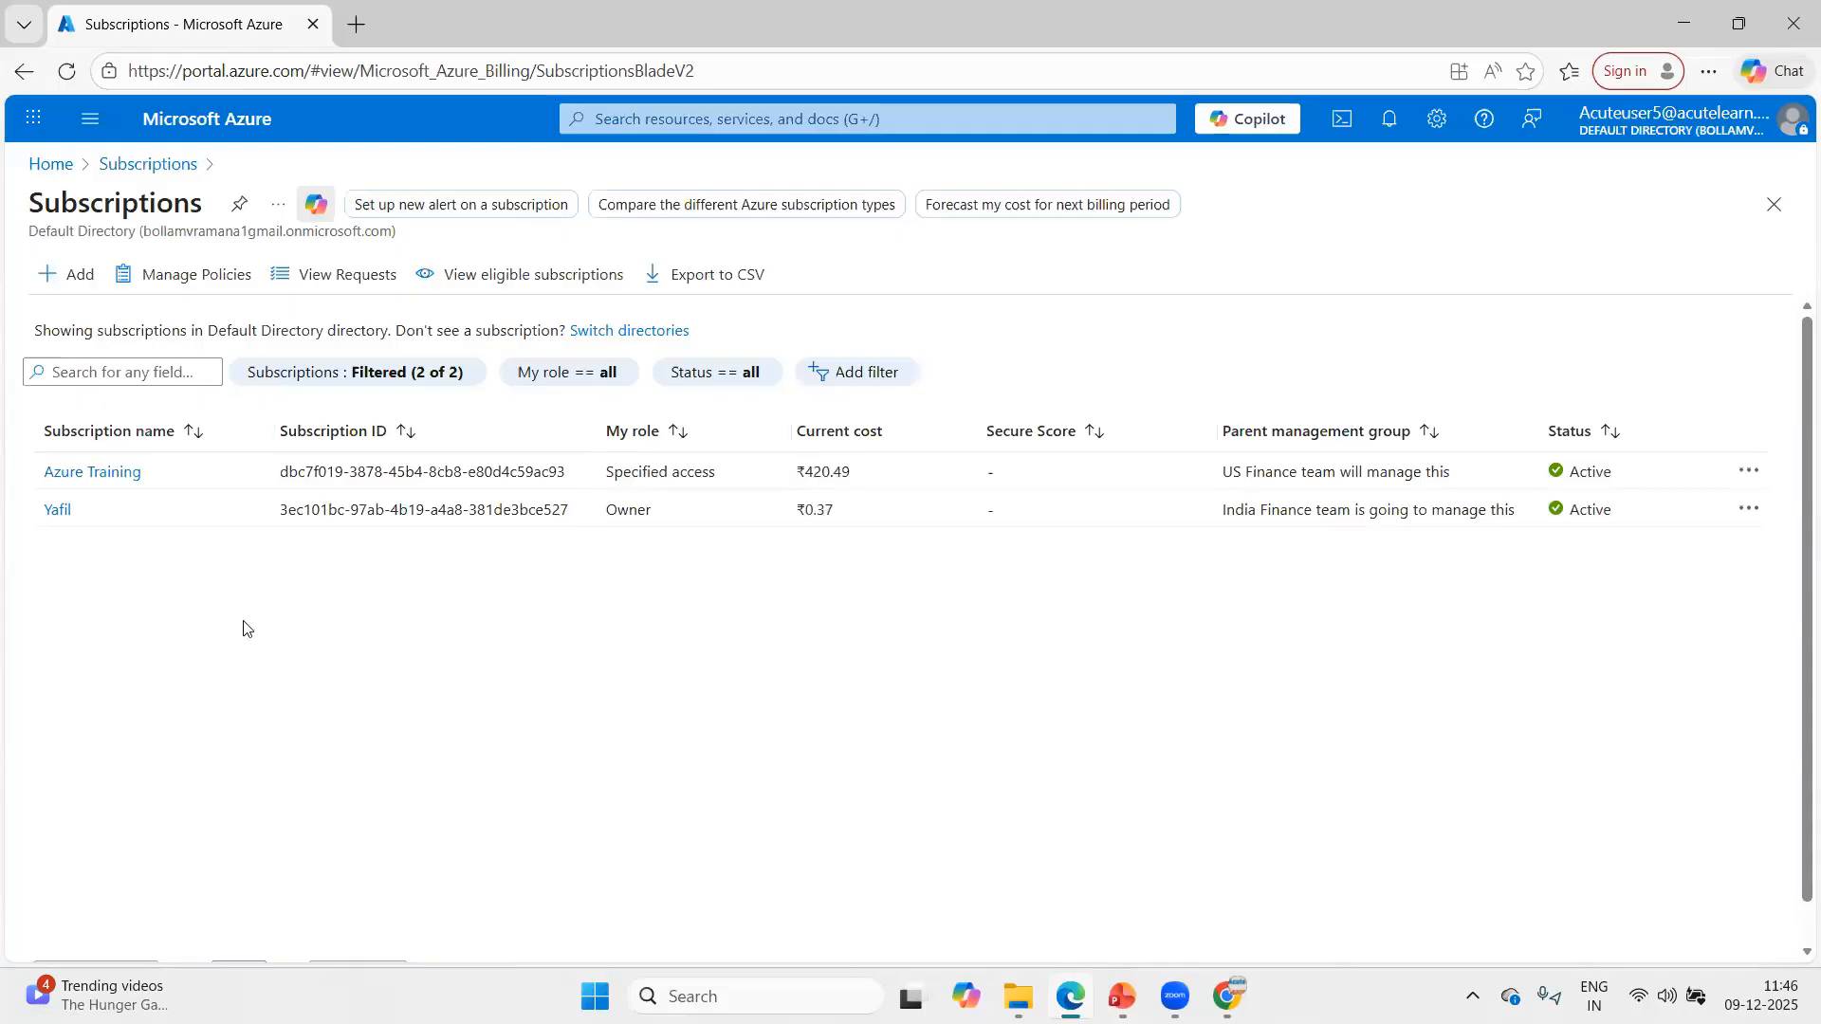
# Examine the role assignments and add options in the Azure Training subscription's access control, and return to the subscriptions list.
pyautogui.click(91, 474)
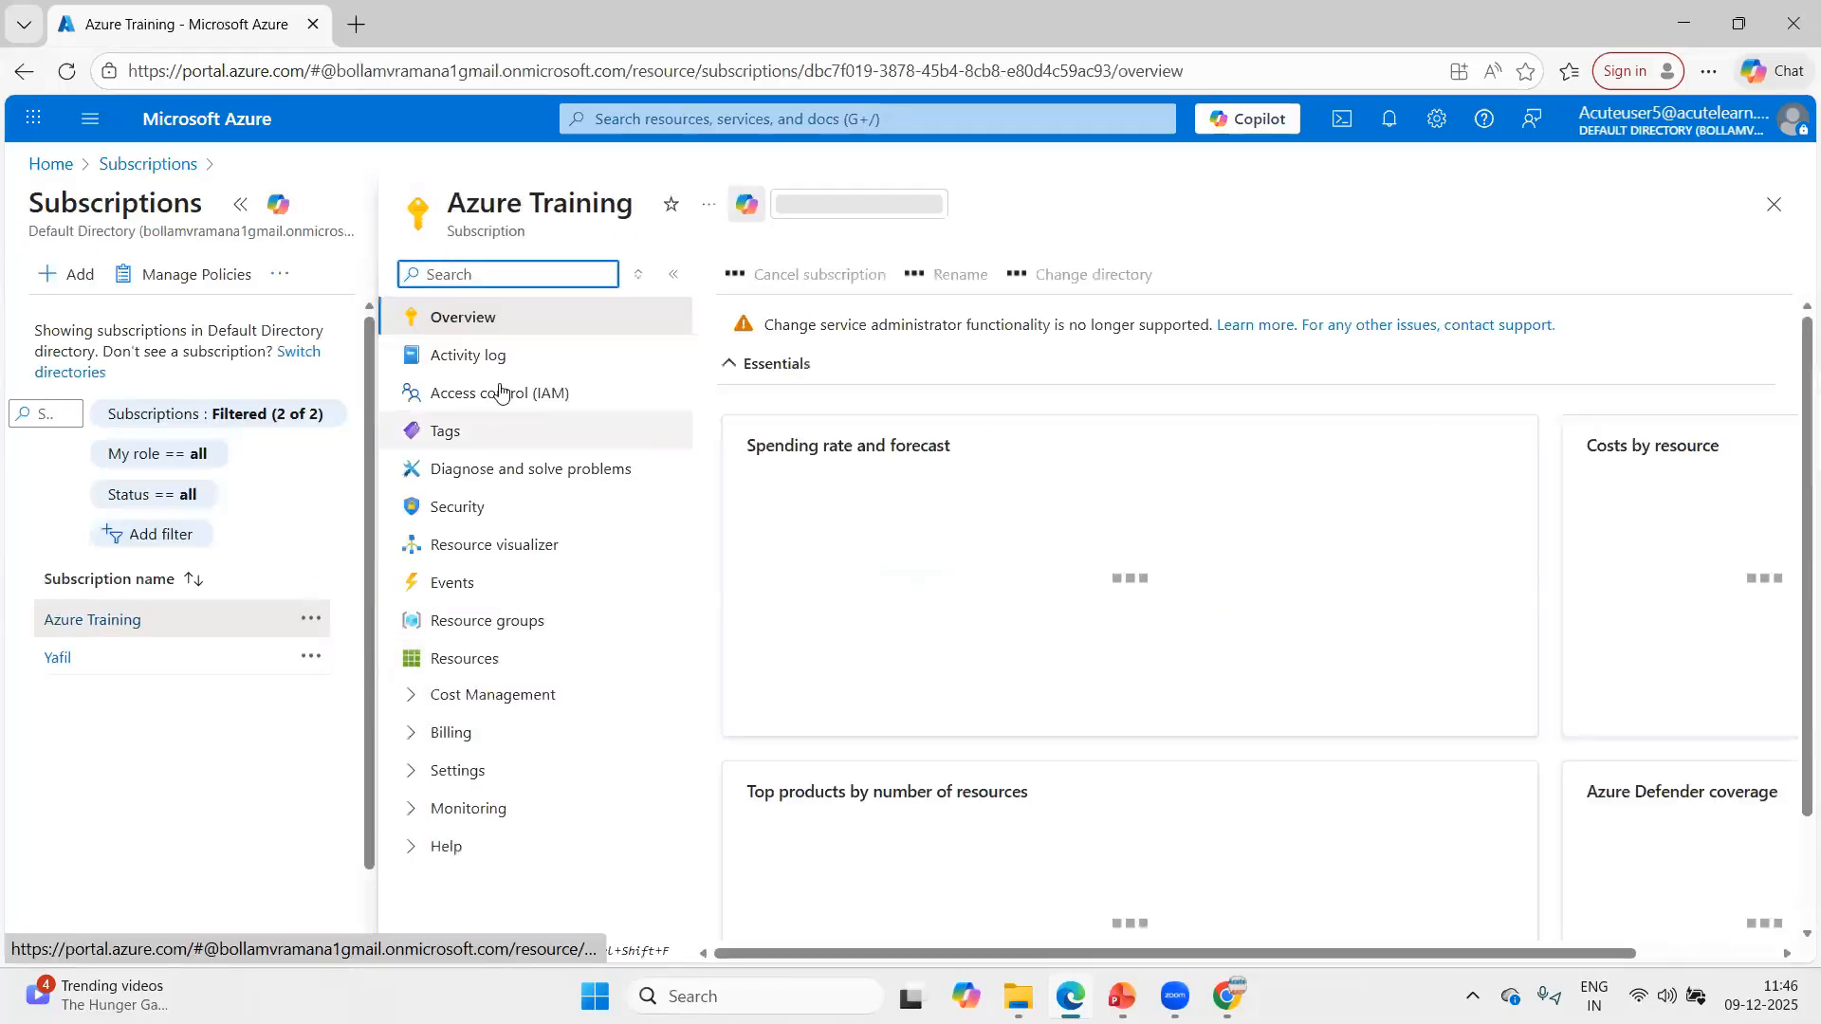
pyautogui.click(500, 392)
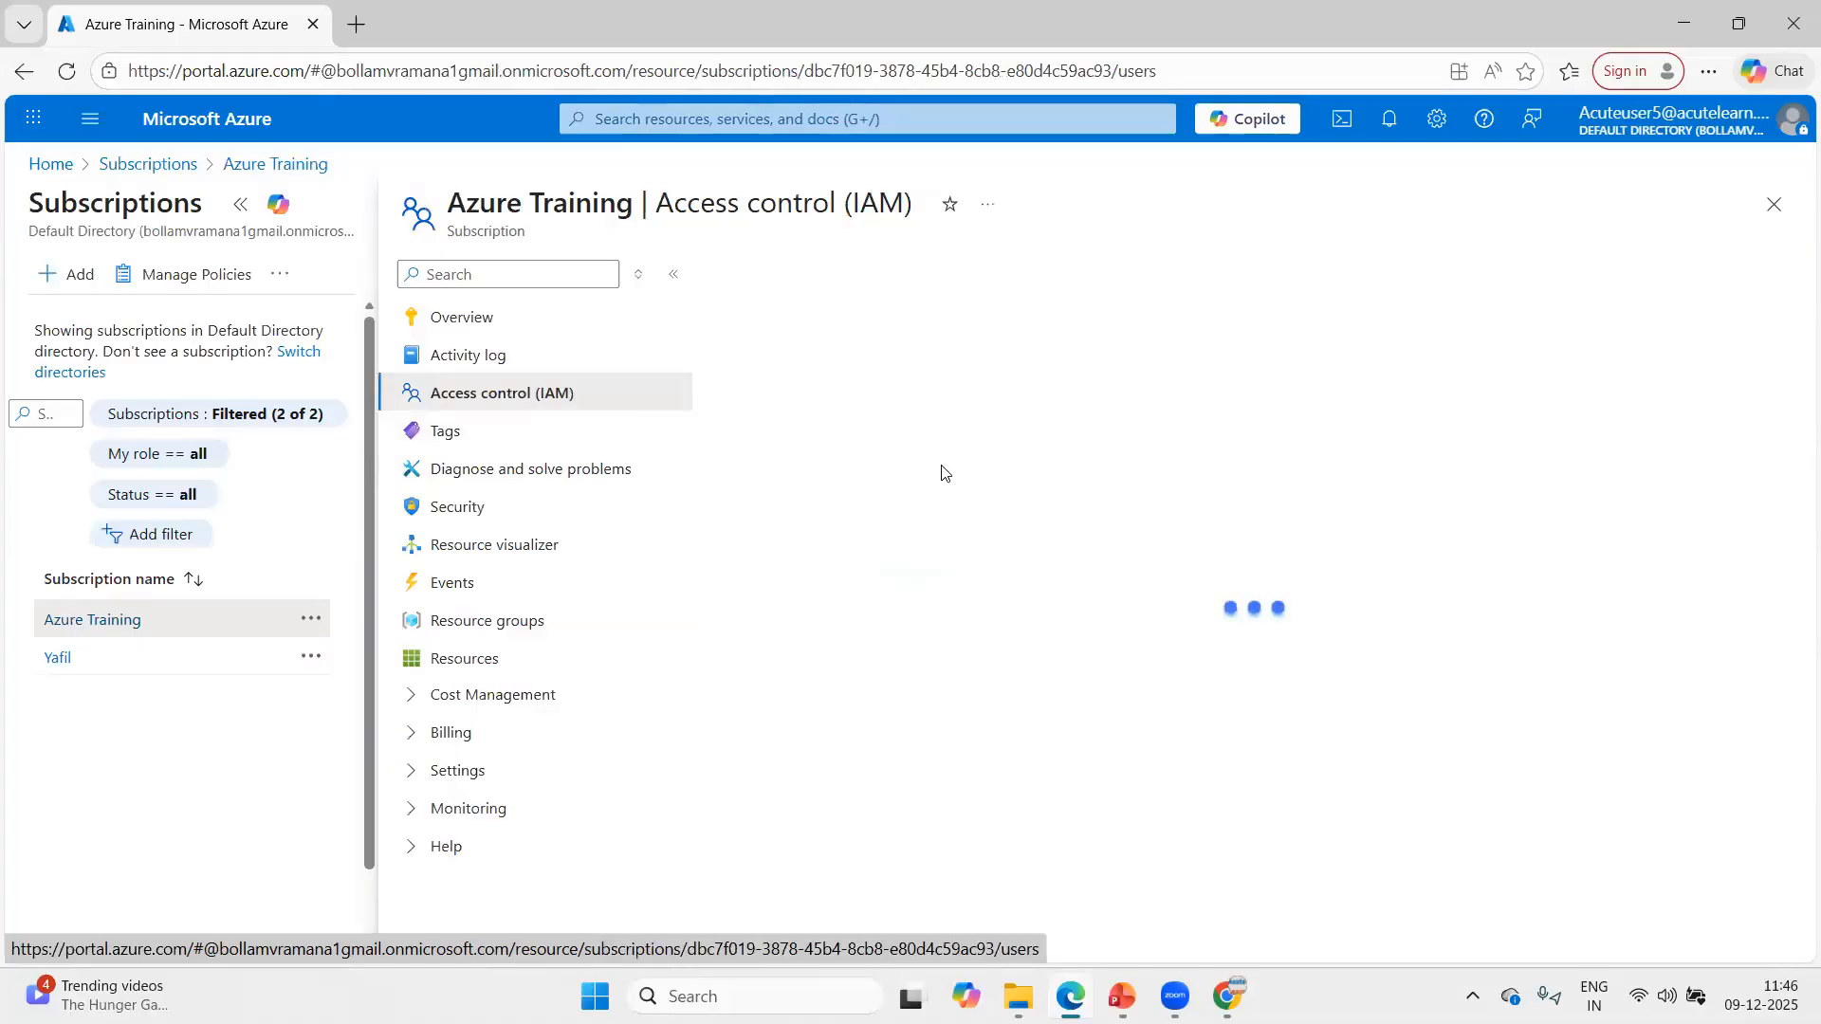
pyautogui.click(903, 335)
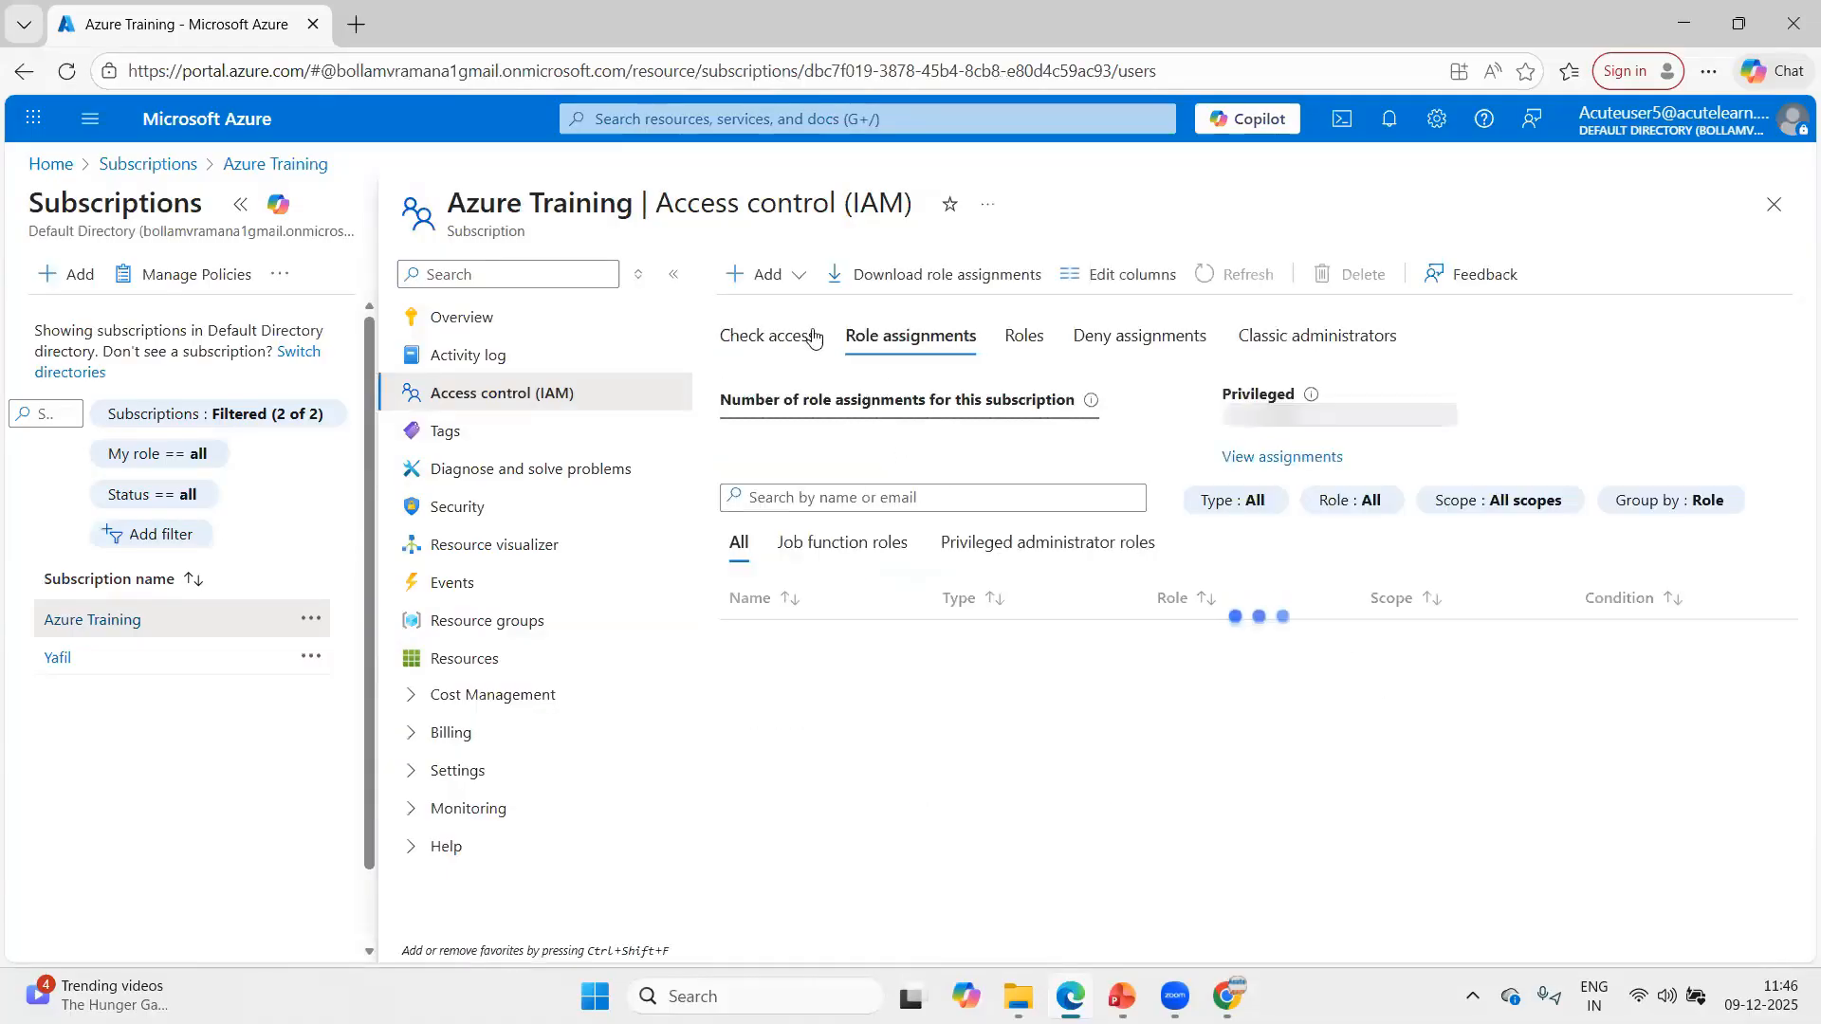
pyautogui.click(799, 274)
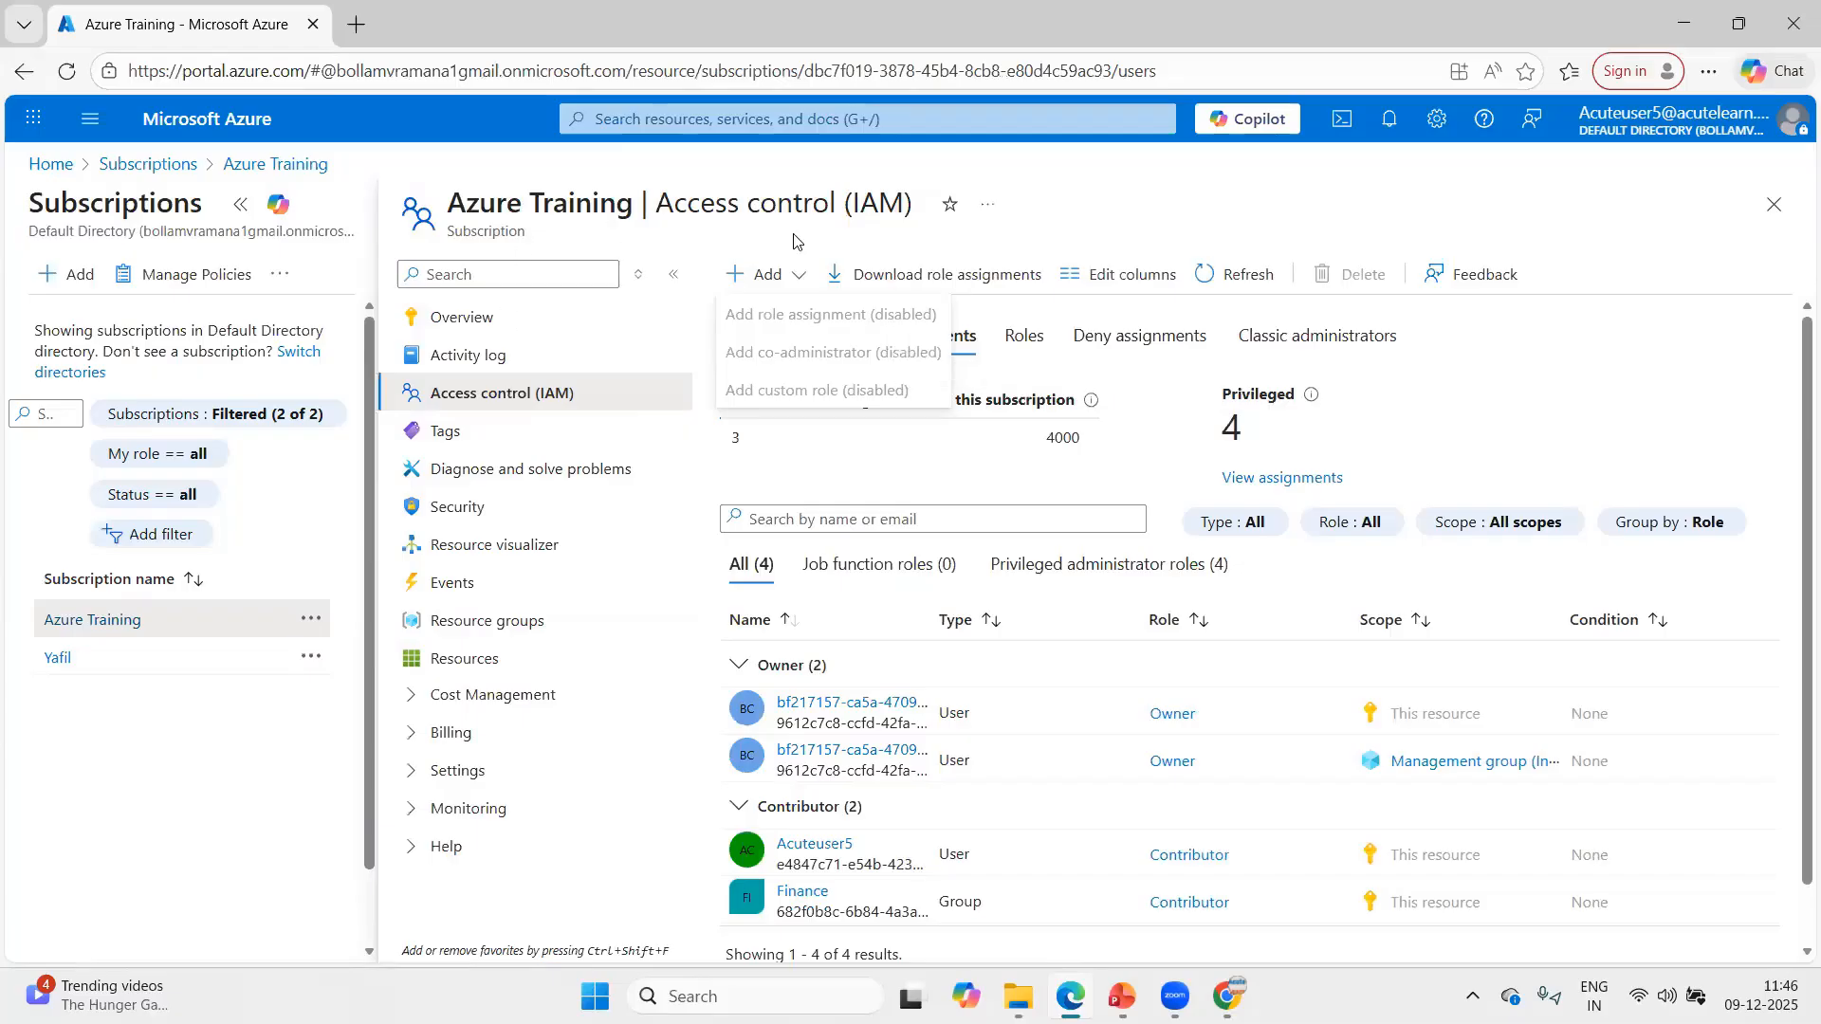
pyautogui.click(1773, 204)
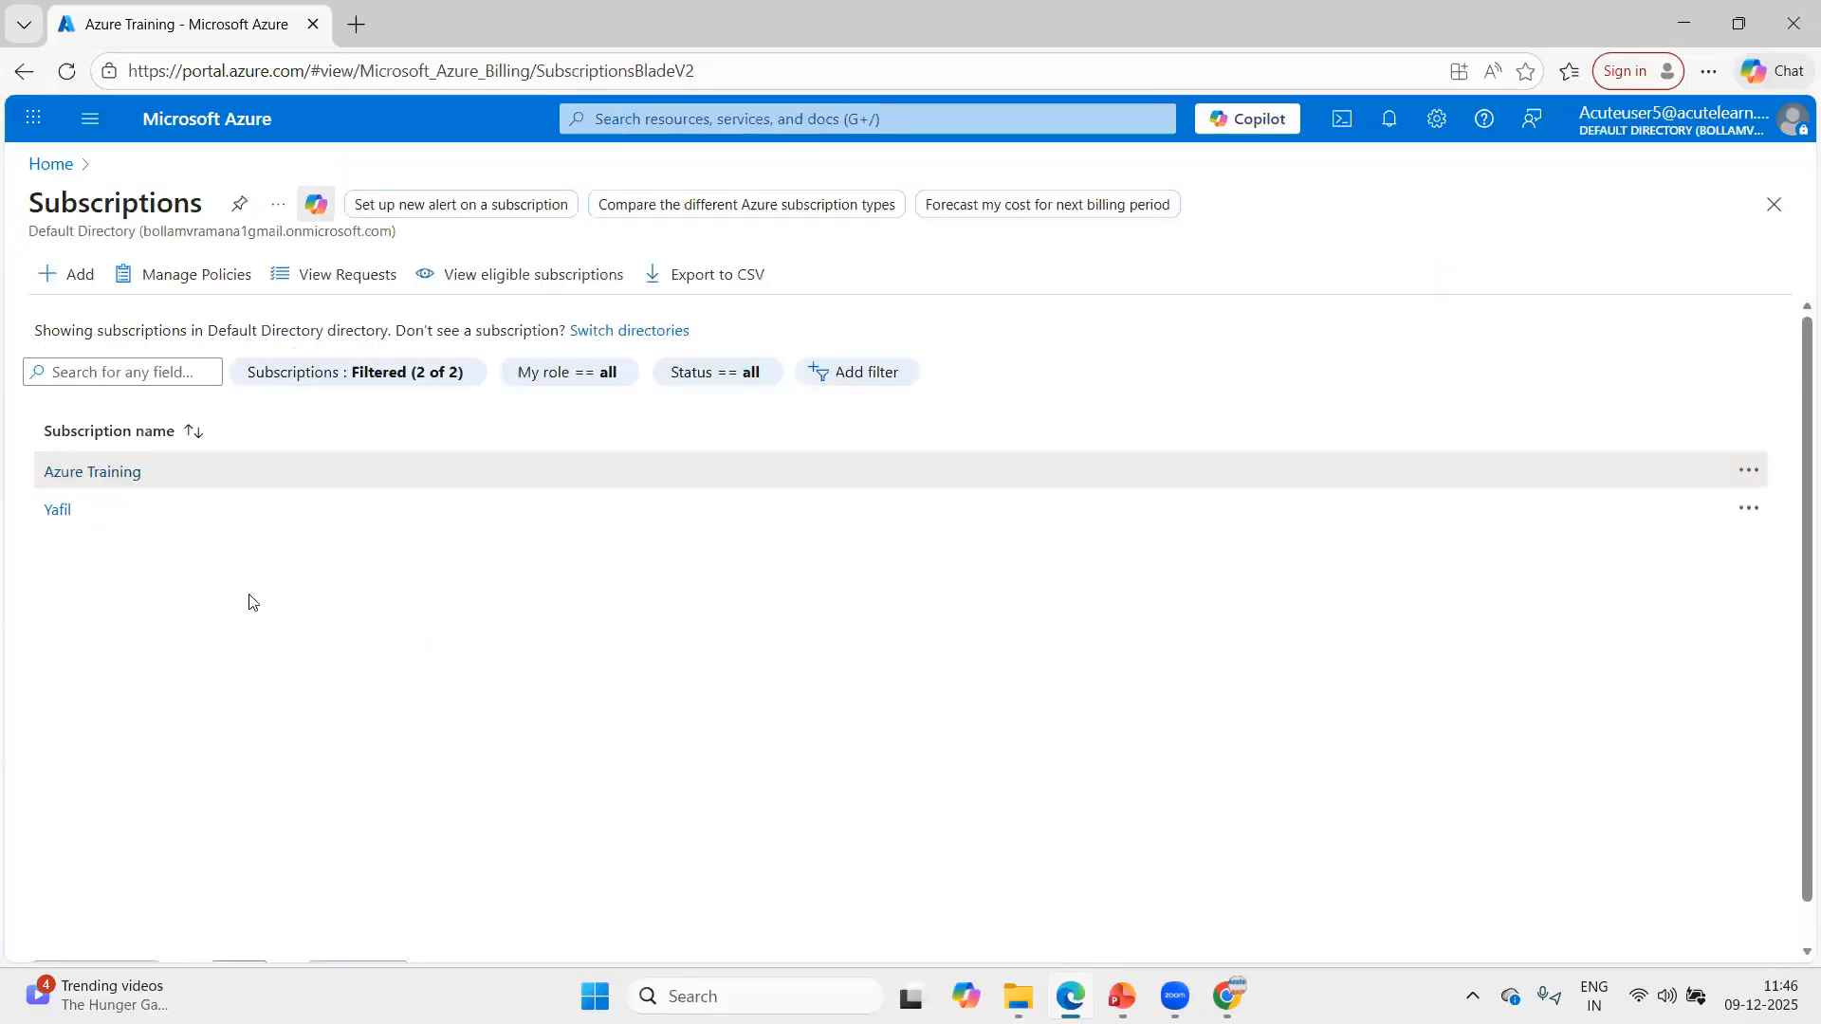
# Examine the add options in the Yafil subscription's access control and return to the subscriptions list.
pyautogui.click(57, 510)
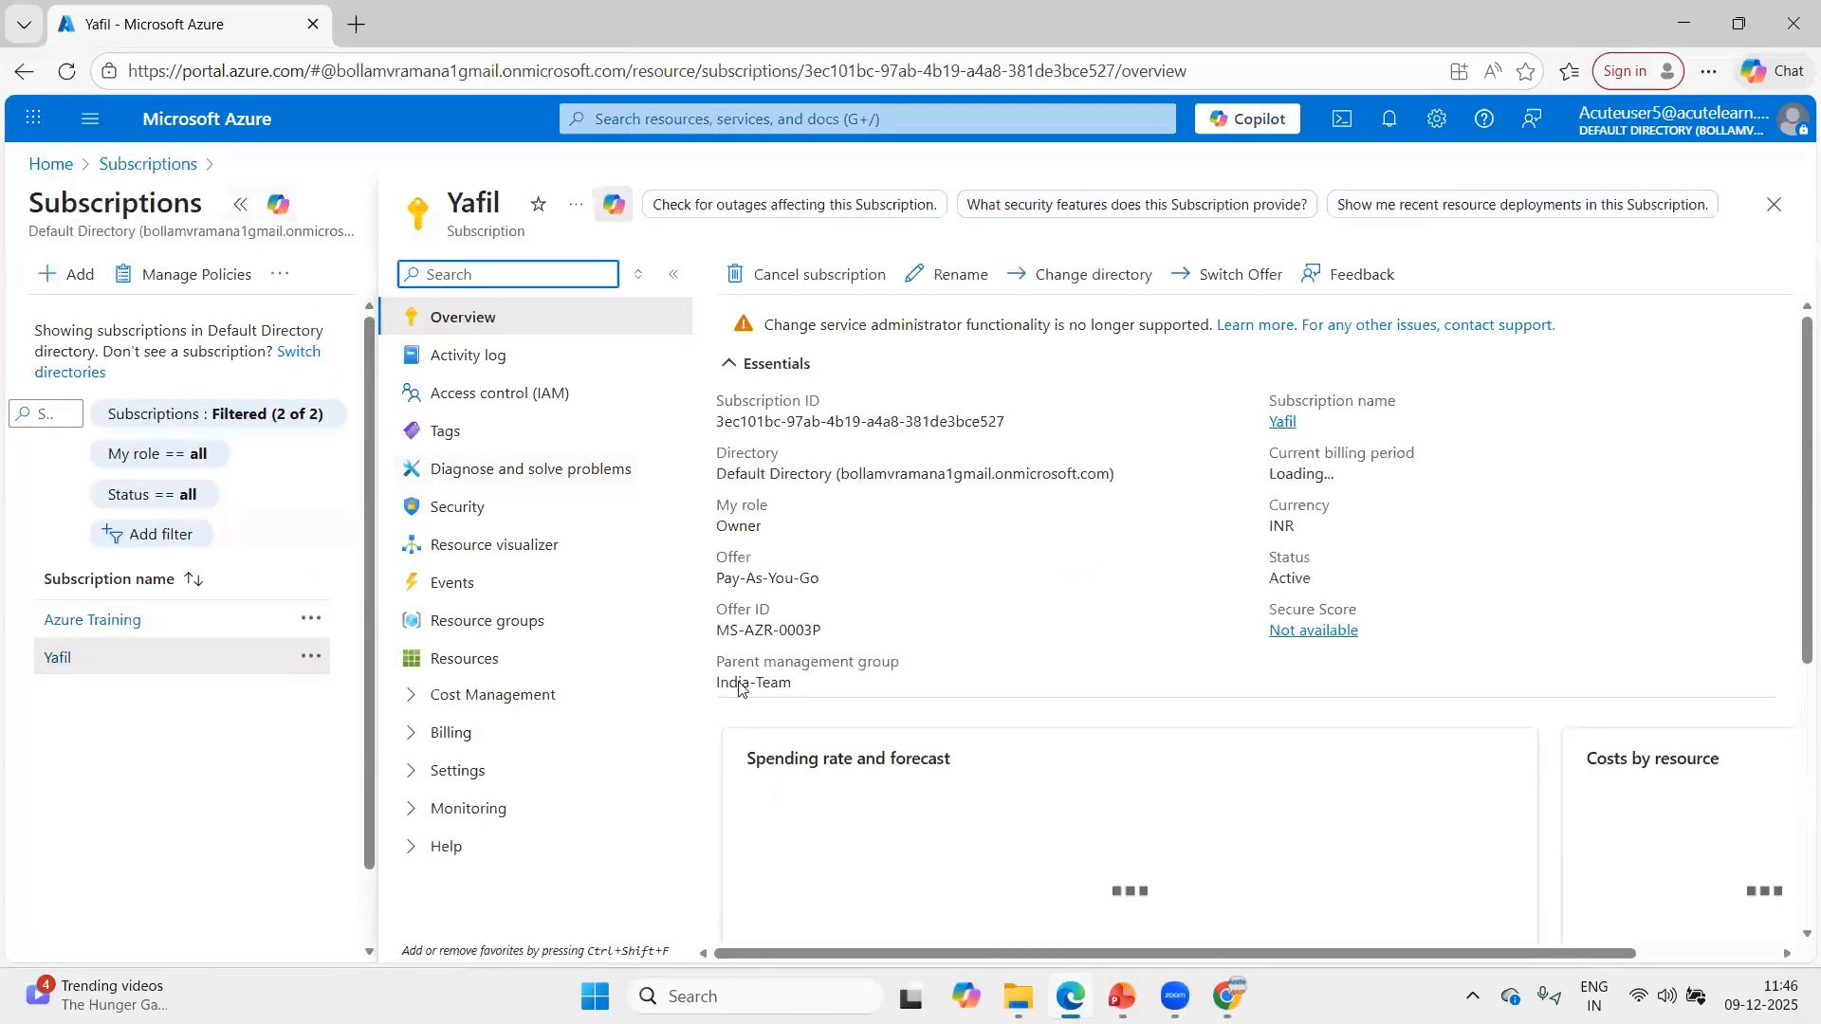
pyautogui.click(155, 395)
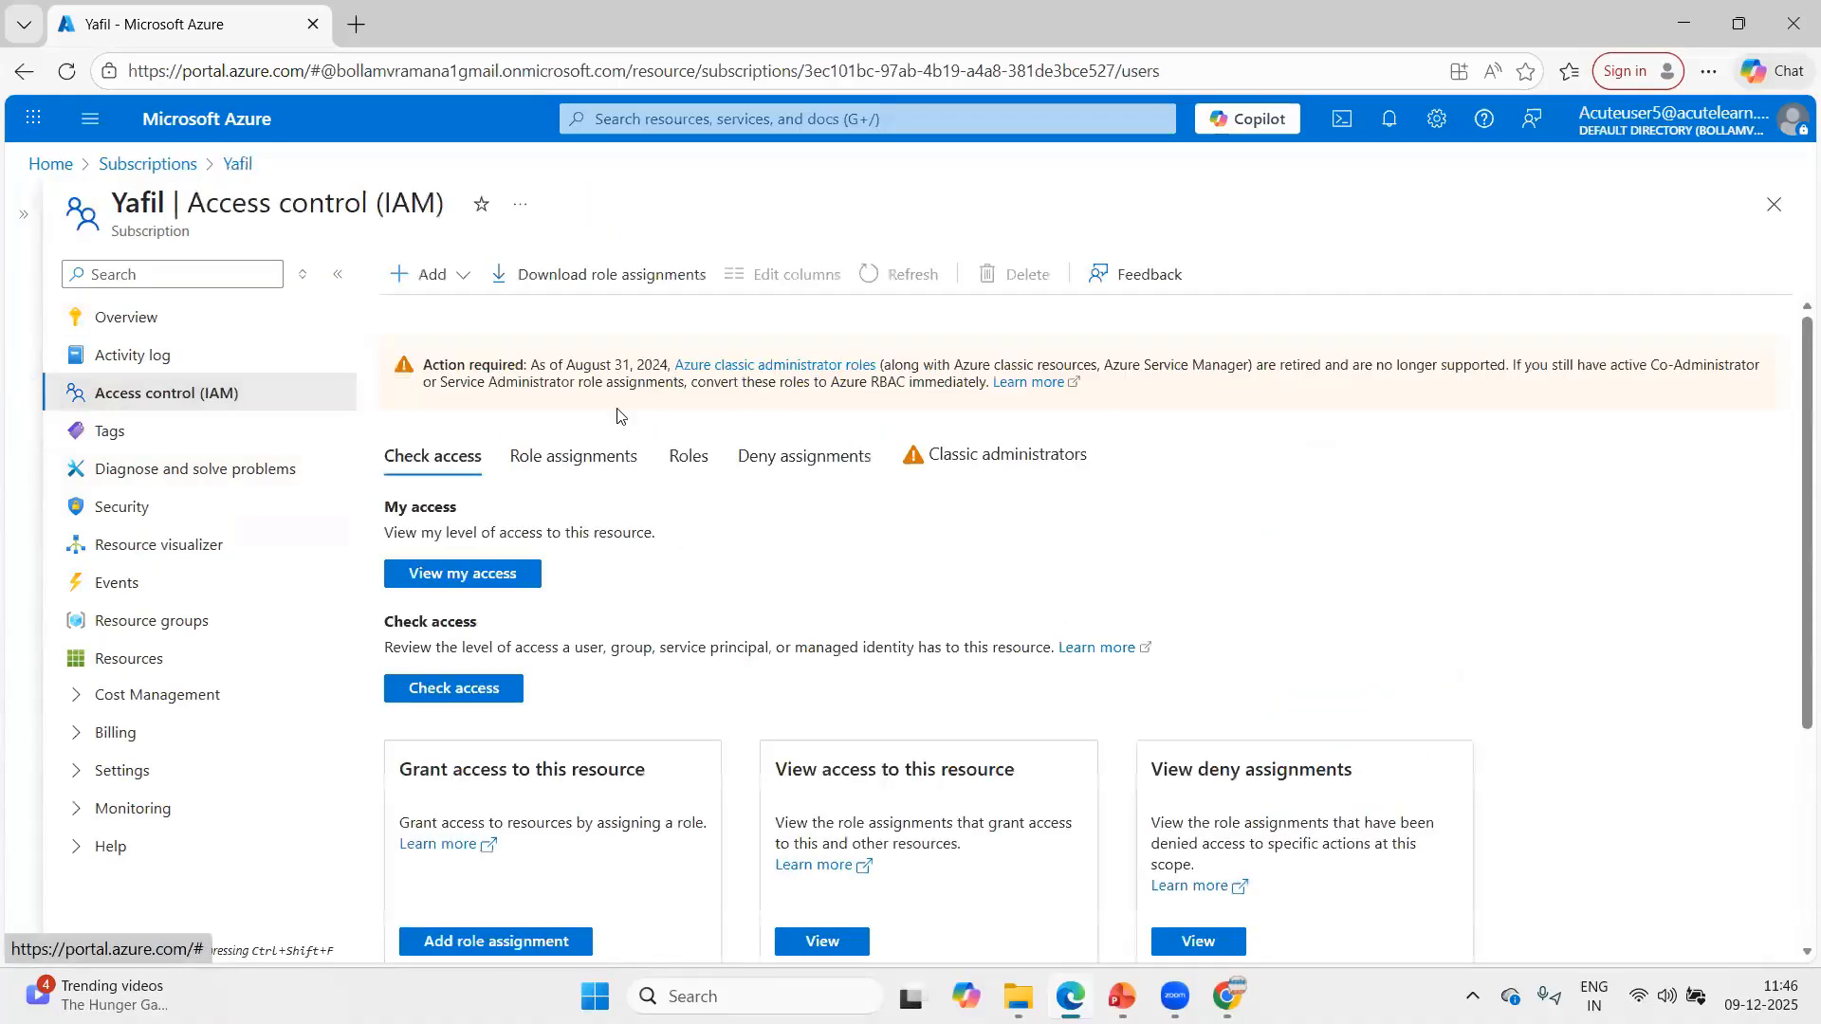
pyautogui.click(424, 275)
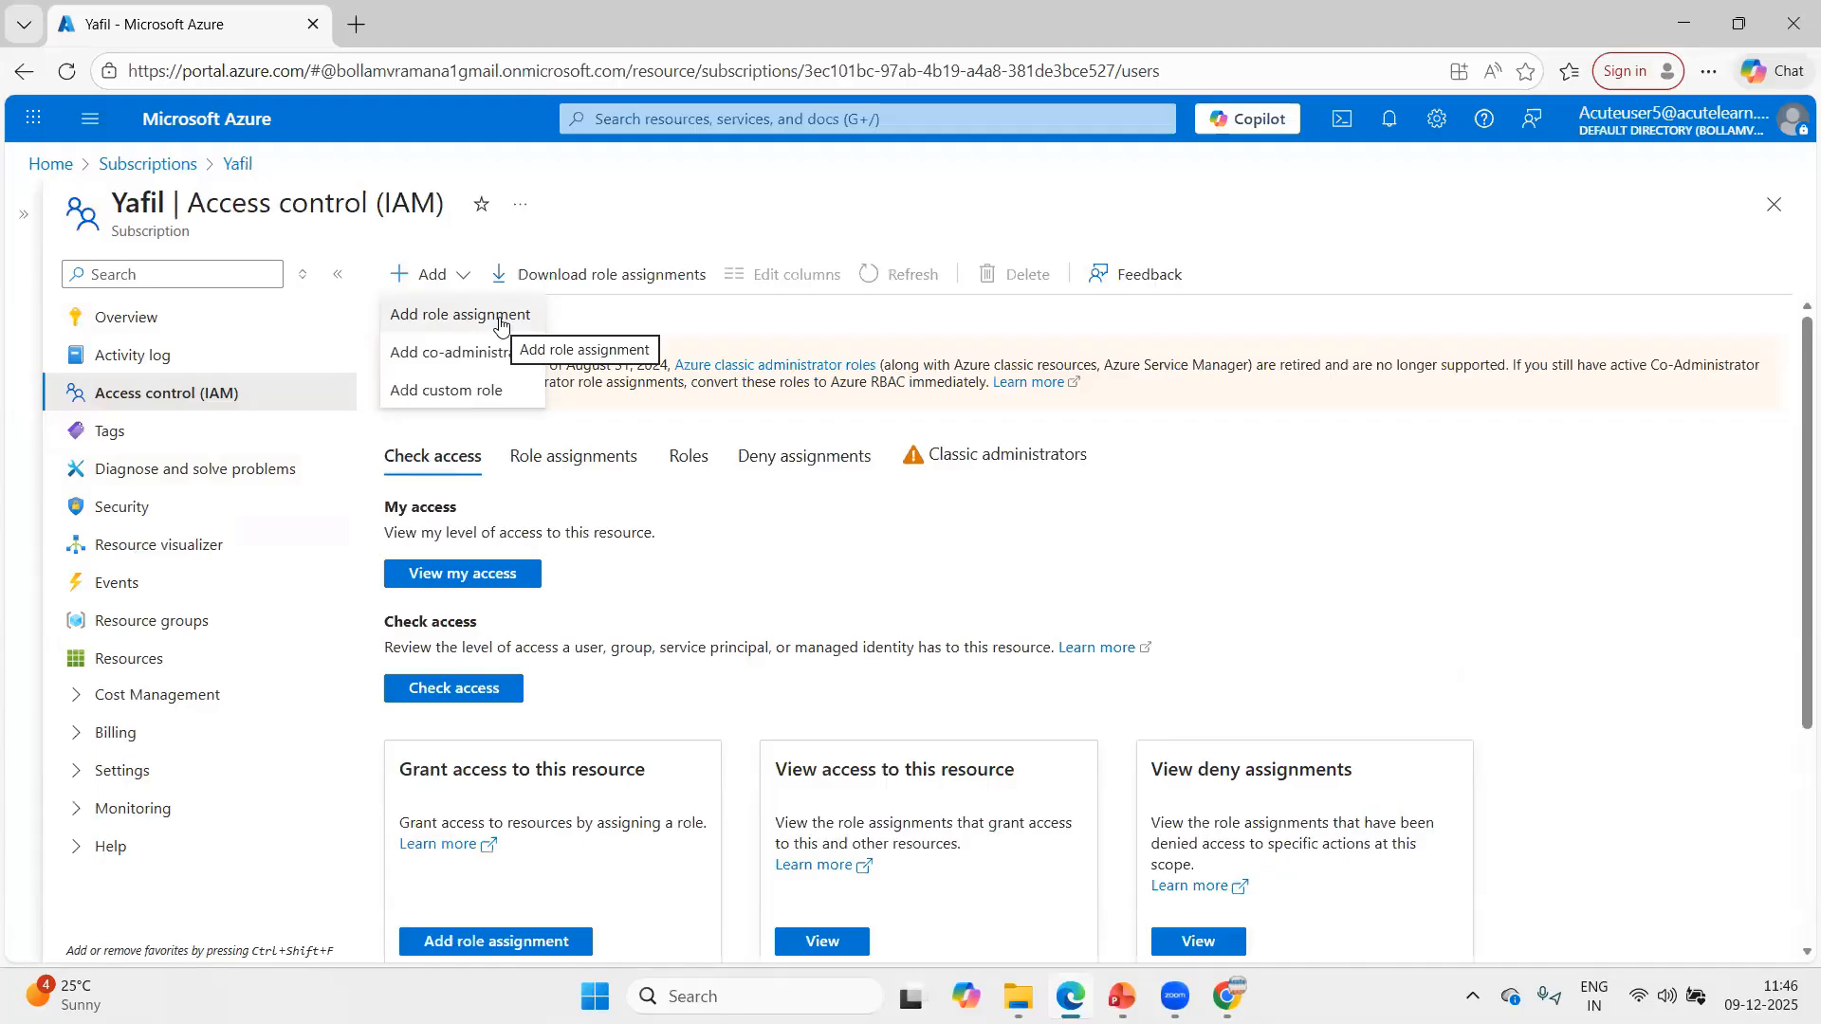
pyautogui.click(1774, 204)
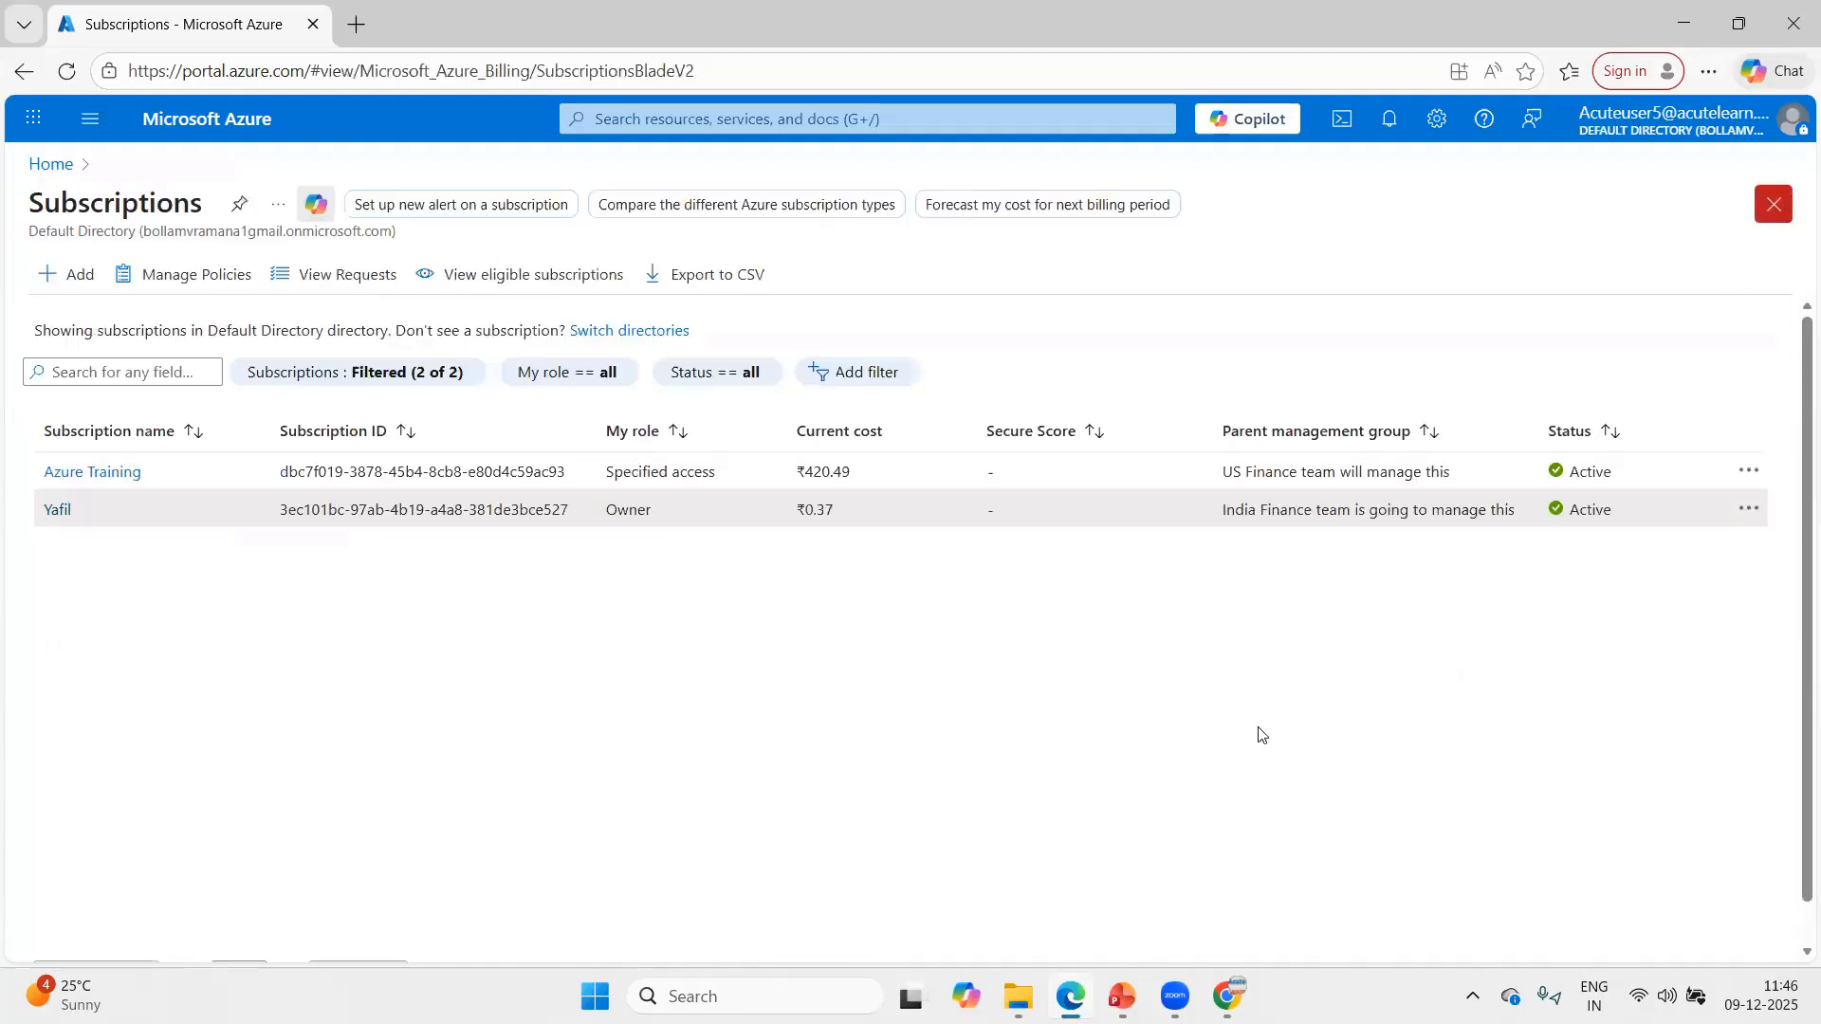